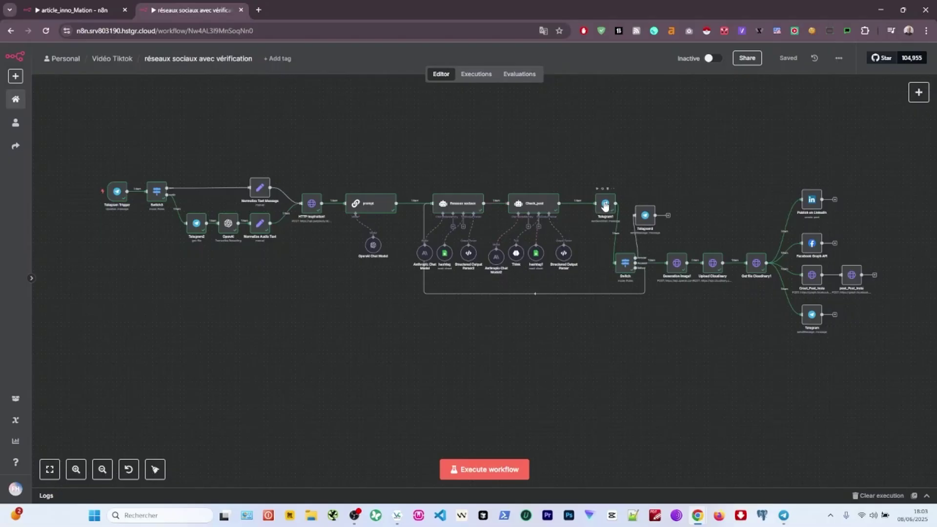
Move the Telegram1 node slightly closer to the Check_post node in the social networks workflow.
left_click_drag(606, 206, 590, 206)
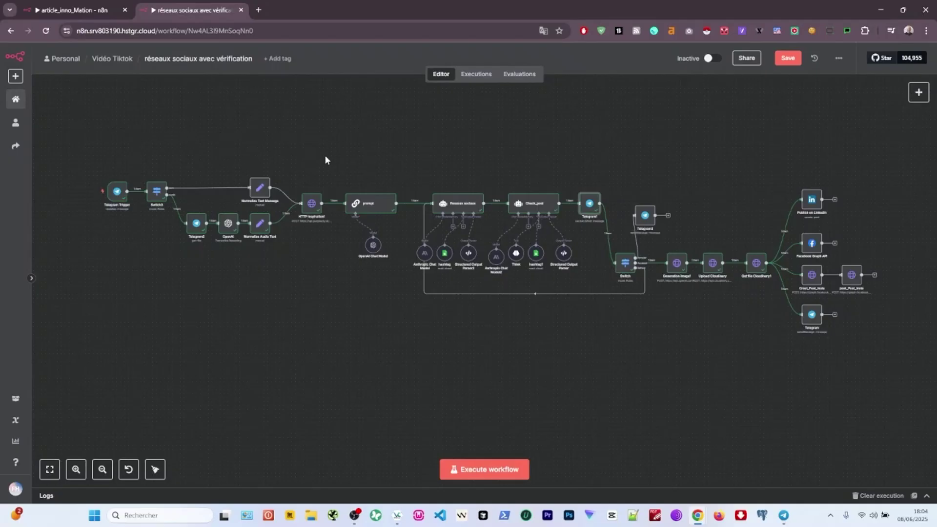
mouse_move(106, 211)
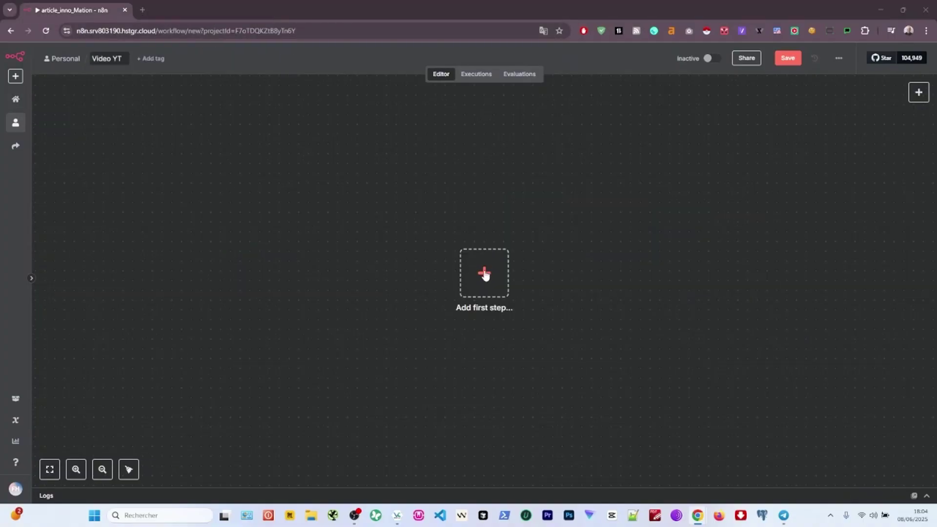
Add a Telegram trigger that fires on message as the workflow's first node, keeping its default settings.
left_click(484, 273)
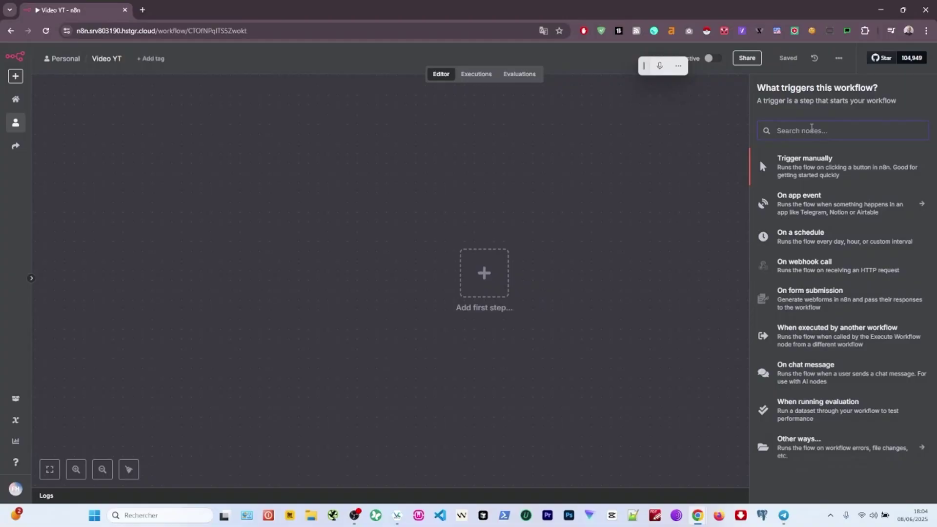
type("tele")
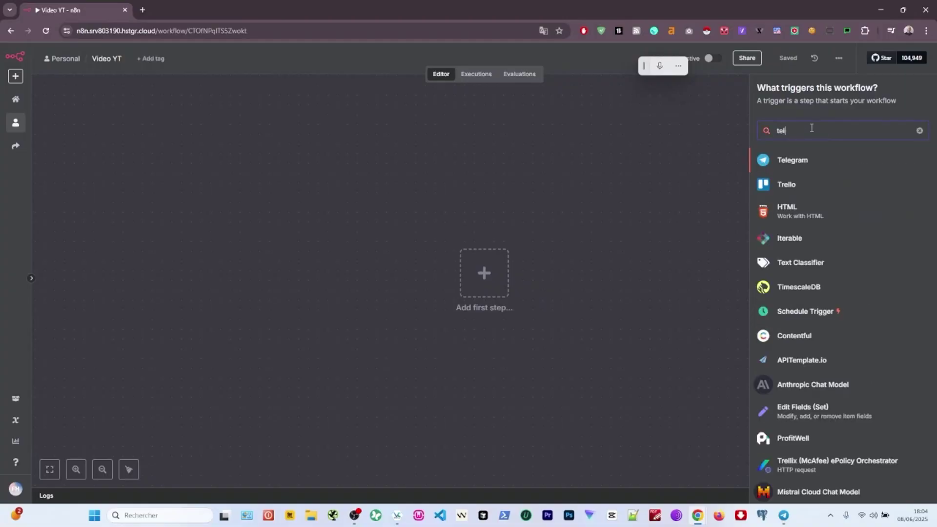
left_click(778, 167)
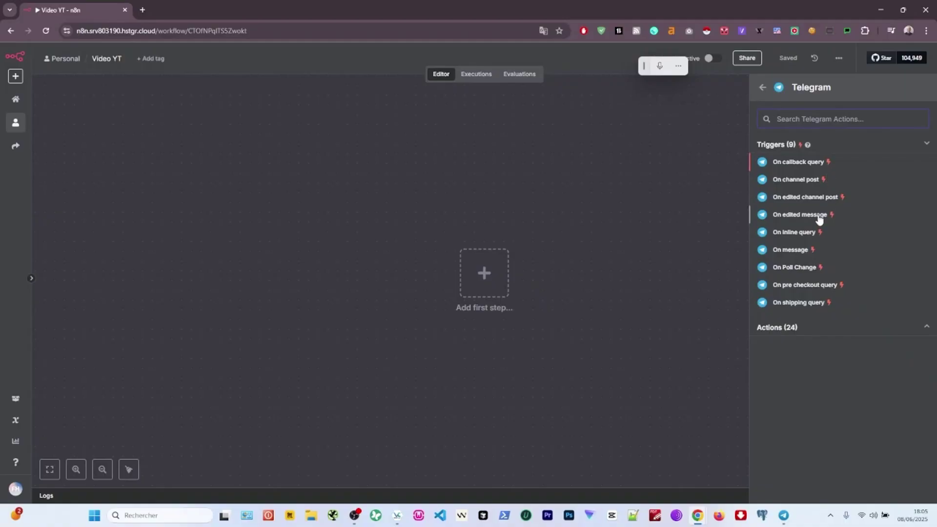
left_click(778, 251)
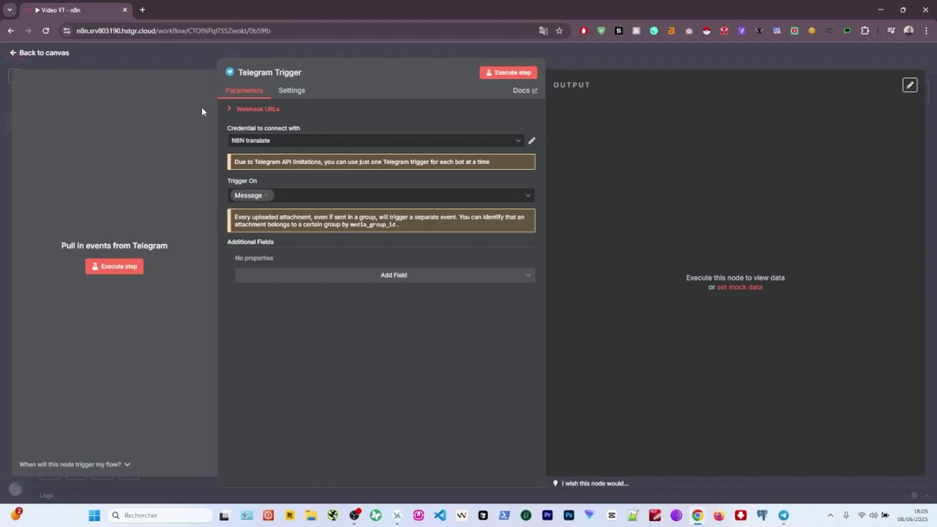
left_click(575, 57)
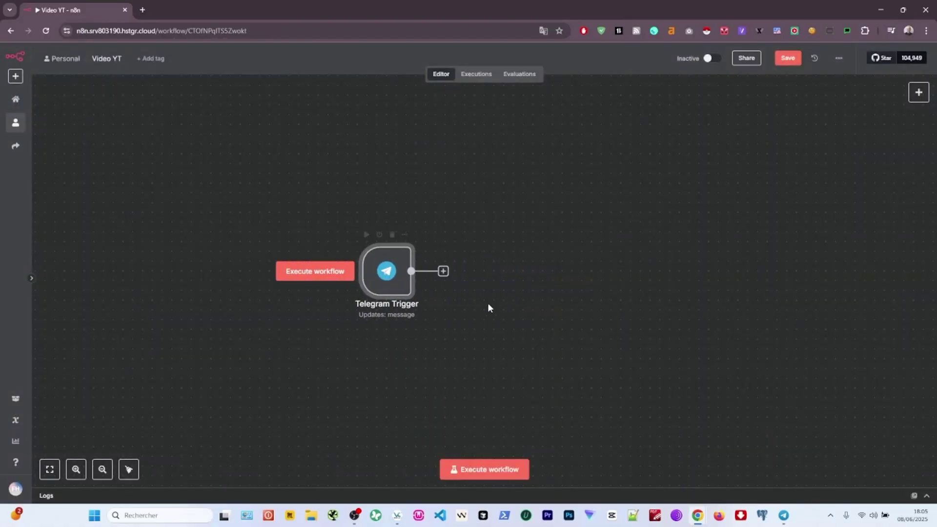
Execute the workflow and send the message "salut" to the N8ntranslatetelegram bot in Telegram to fire the trigger.
left_click(469, 470)
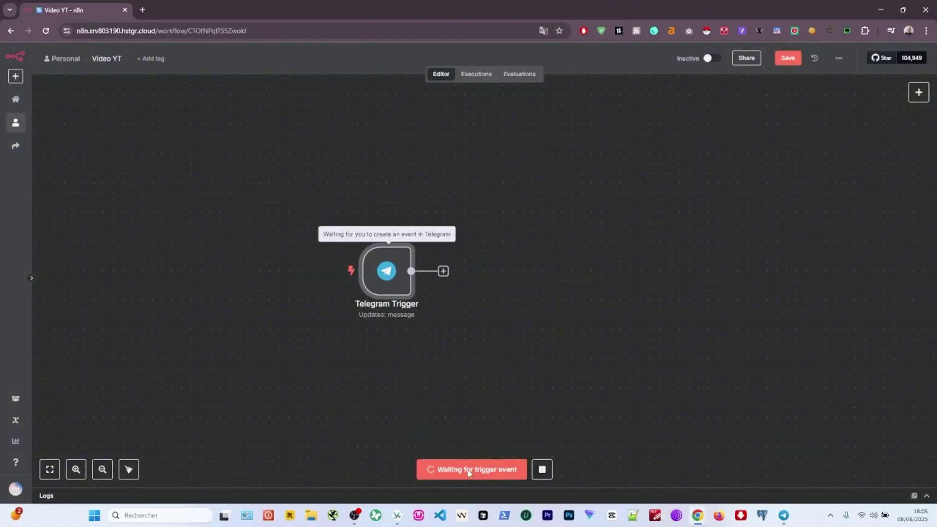
left_click(783, 515)
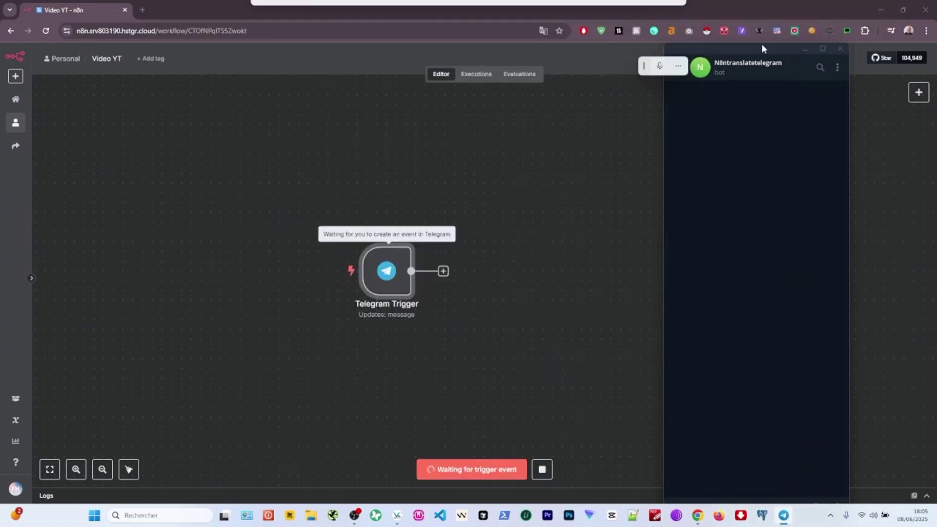
left_click_drag(763, 45, 779, 27)
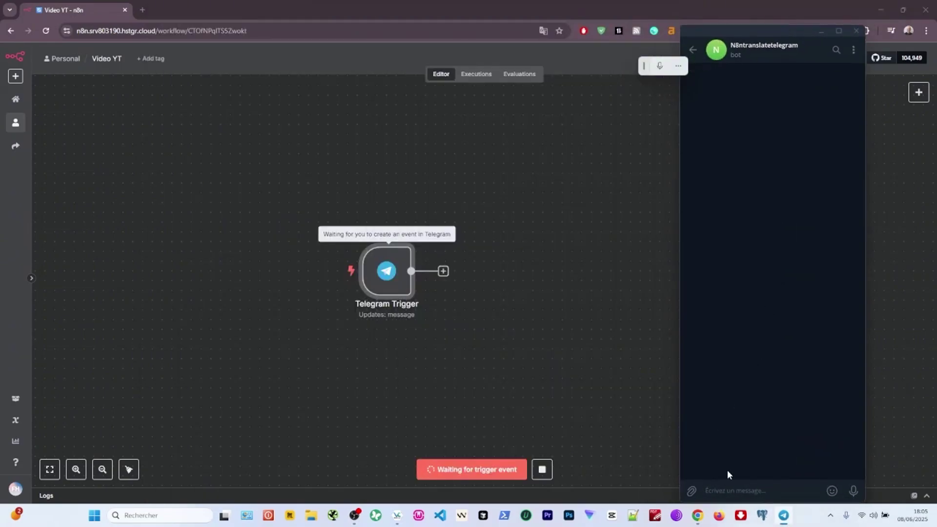
type("salut")
key("Return")
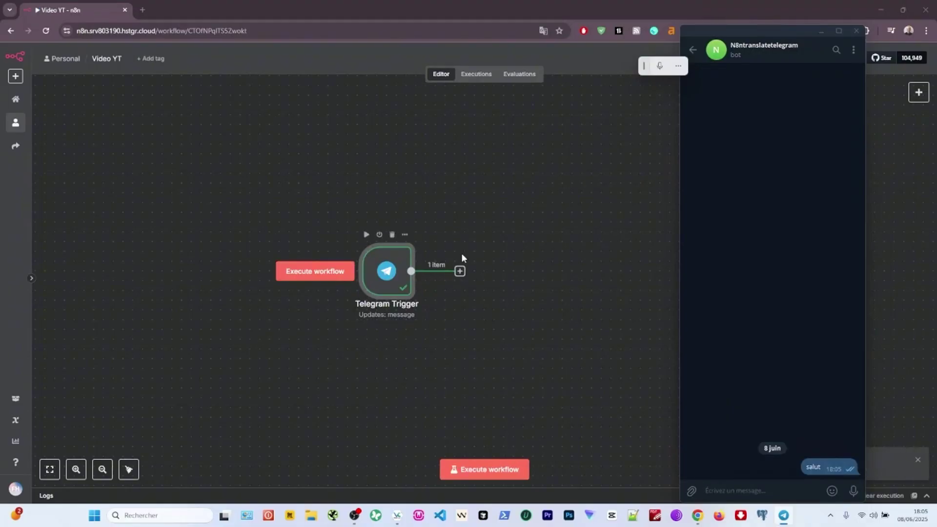
left_click_drag(777, 32, 936, 44)
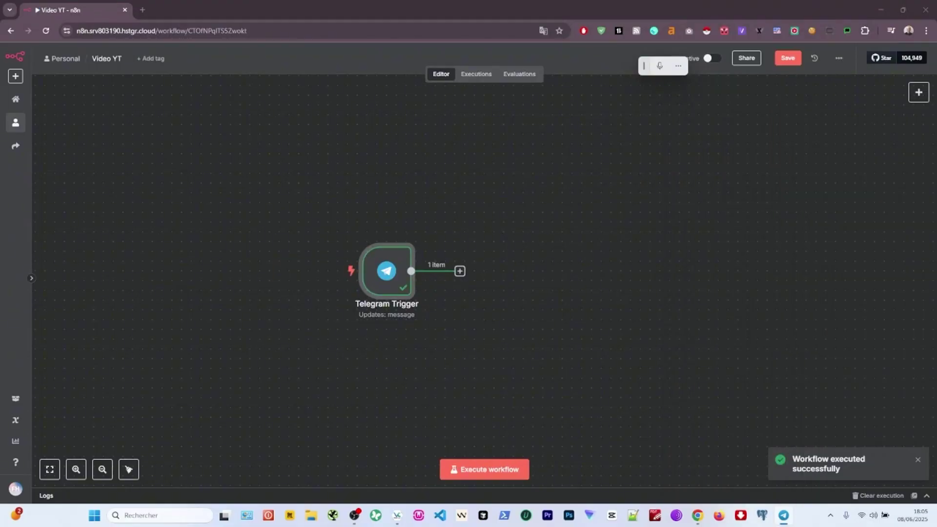
Examine the Telegram Trigger's output data for the received text message.
mouse_move(353, 338)
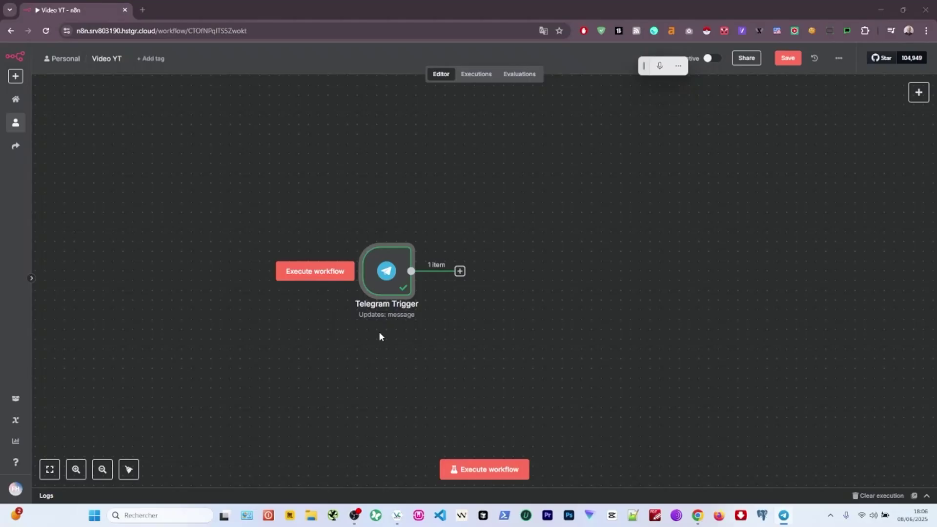
double_click(390, 273)
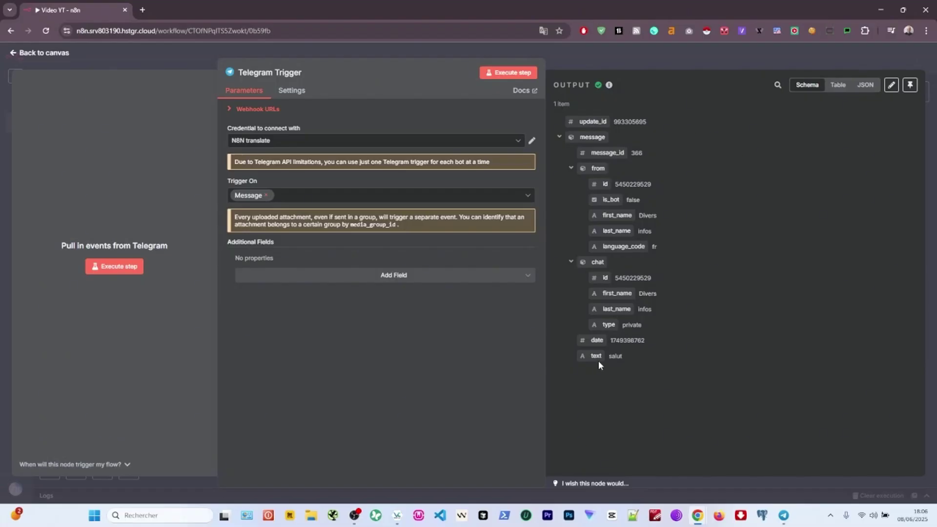
left_click(642, 48)
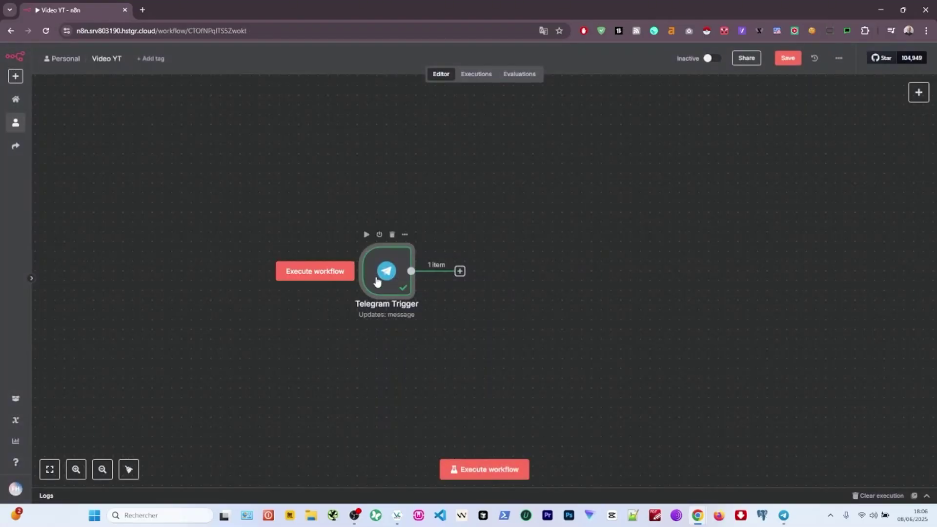
Add a Switch node after the Telegram Trigger with a routing rule that checks whether message.text exists.
left_click_drag(379, 277, 350, 277)
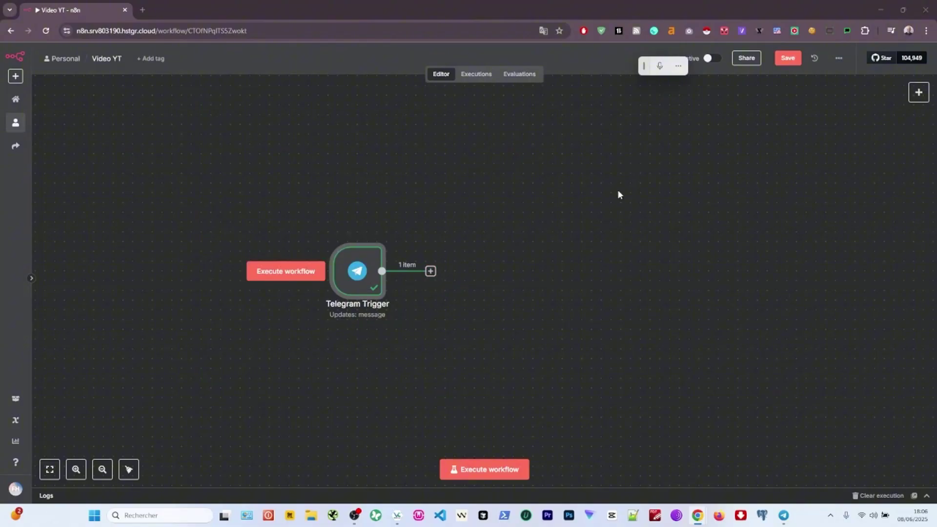
mouse_move(917, 96)
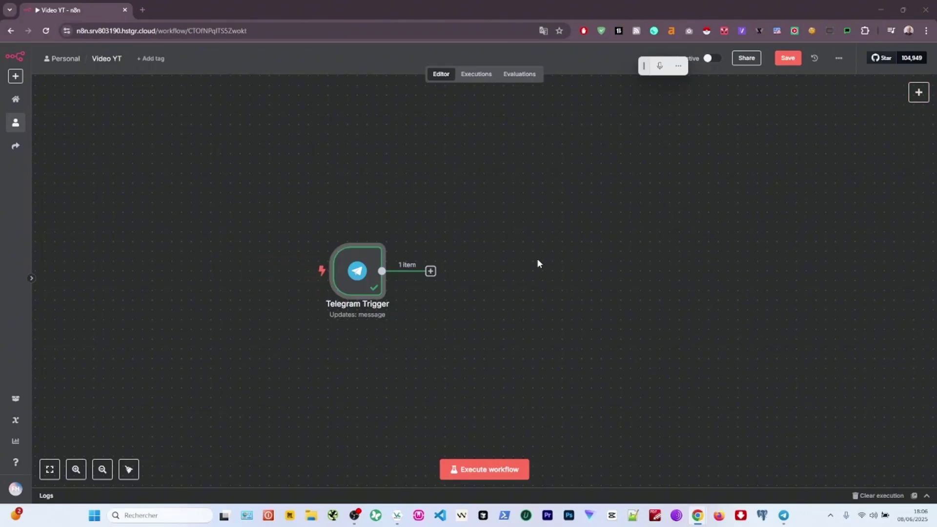
left_click(430, 271)
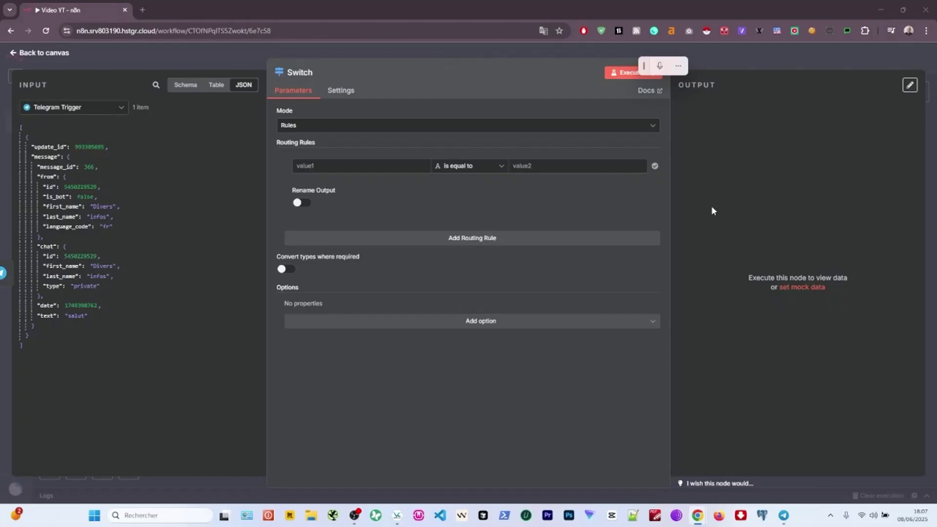
left_click_drag(48, 315, 327, 168)
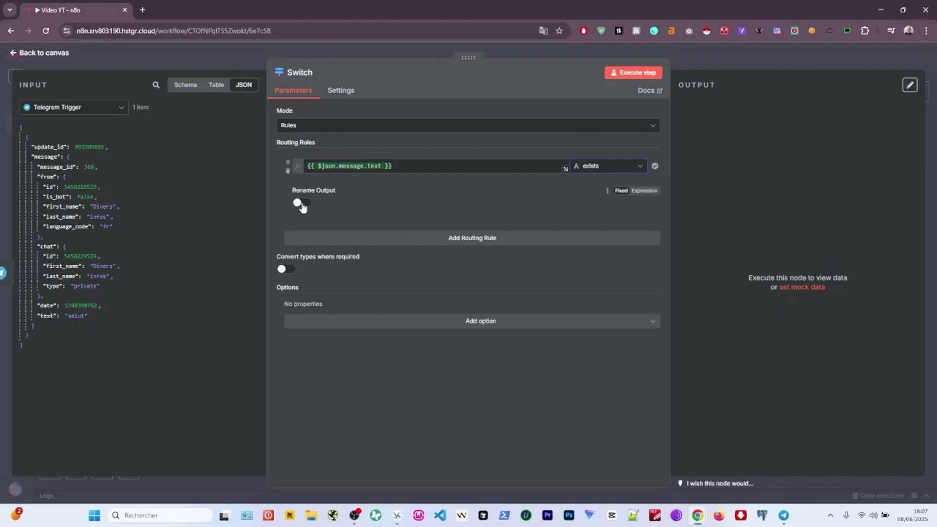
Rename the Switch rule's output to "text" and return to the canvas.
left_click(301, 203)
left_click(327, 240)
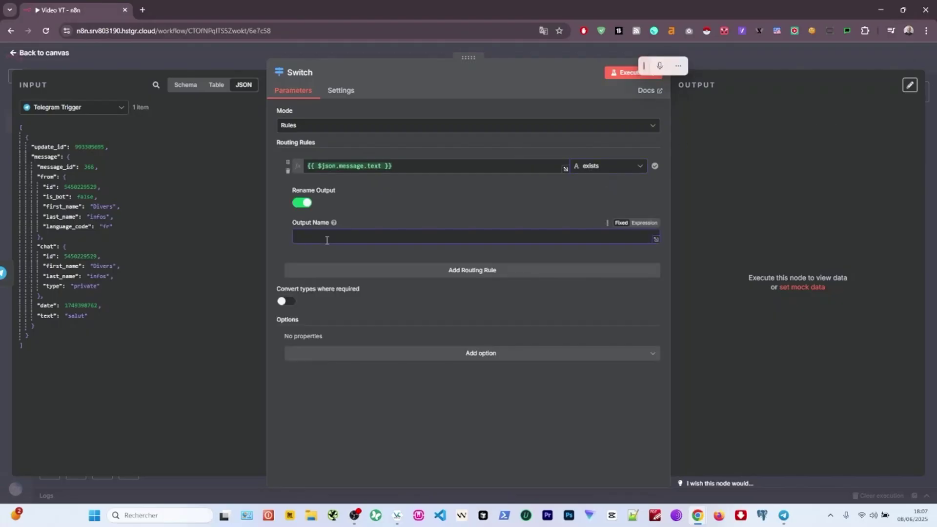
key("Escape")
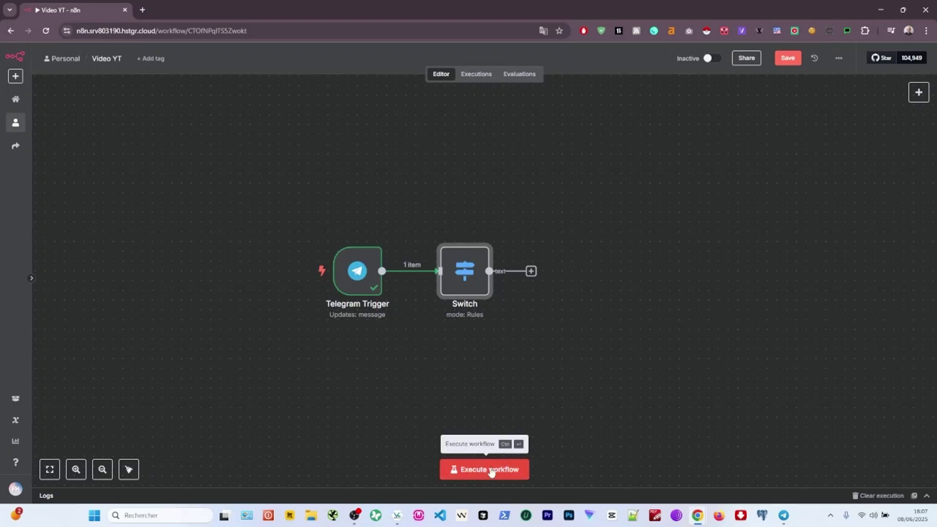
Test the workflow by sending another "salut" message to the Telegram bot.
left_click(784, 516)
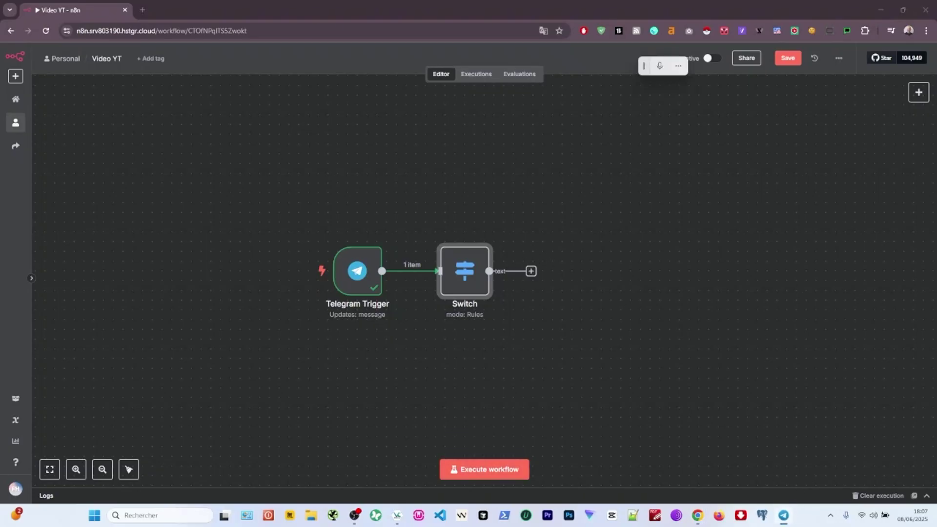
left_click(807, 427)
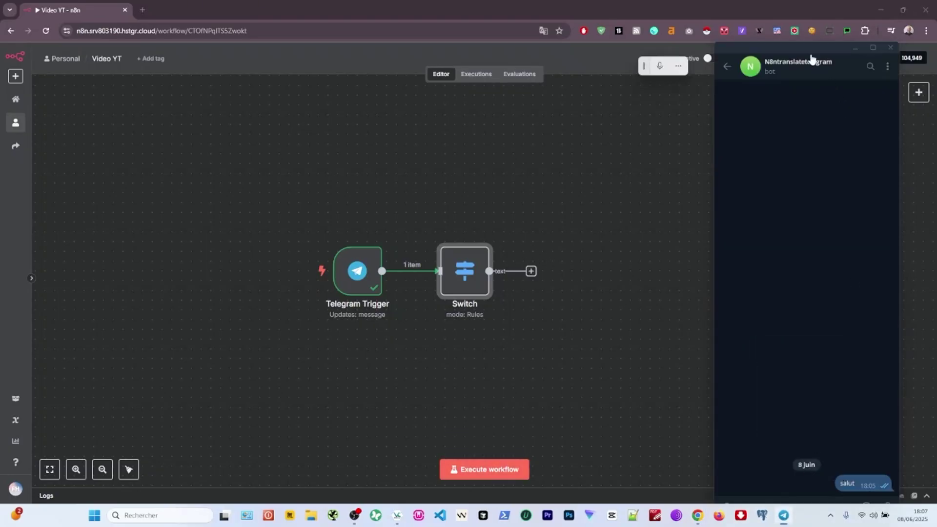
left_click_drag(812, 48, 821, 25)
type("salut")
left_click(892, 486)
left_click(514, 474)
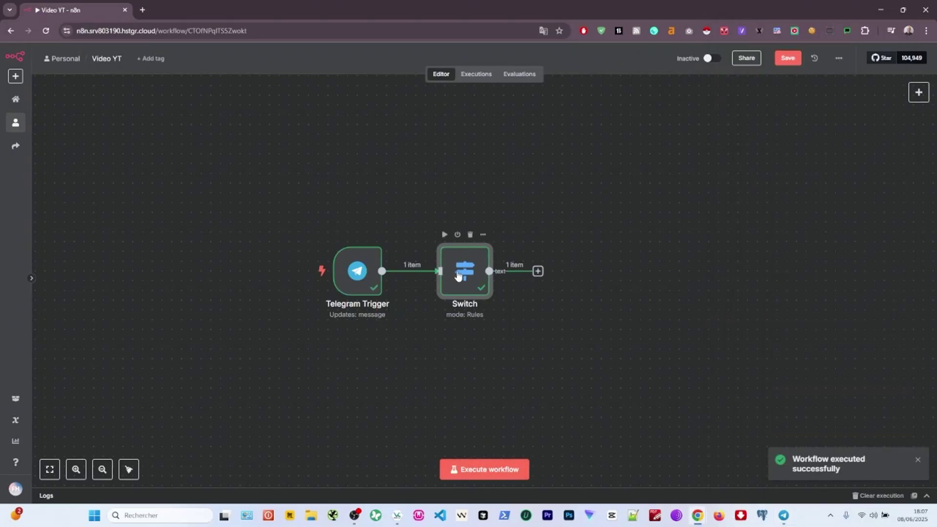
key("super+h")
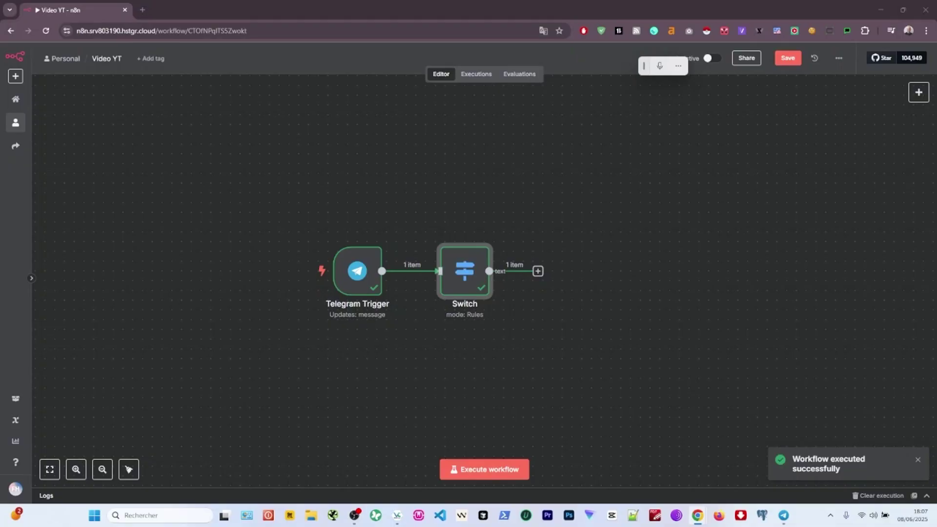
Shift the Switch and Telegram Trigger nodes slightly upward, and test the workflow with a short voice message to the bot.
left_click_drag(476, 263, 482, 256)
left_click_drag(361, 270, 360, 254)
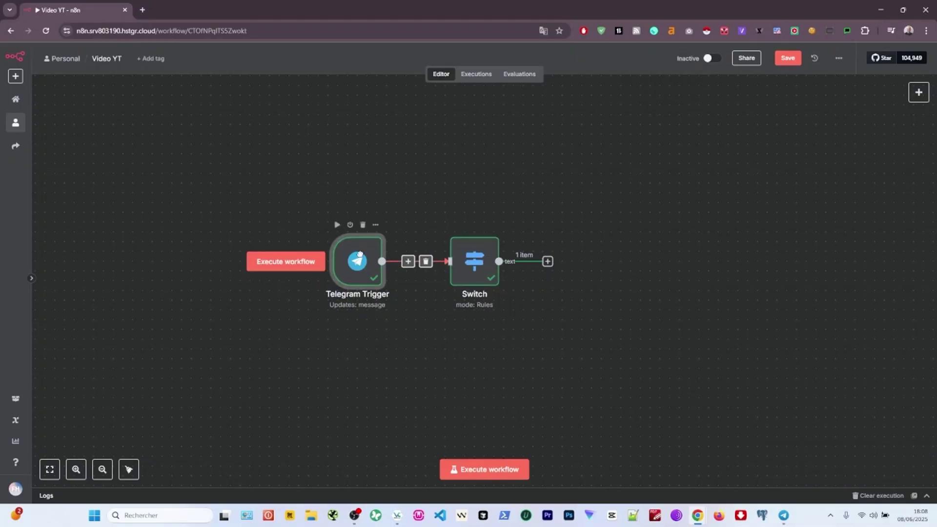
left_click(784, 516)
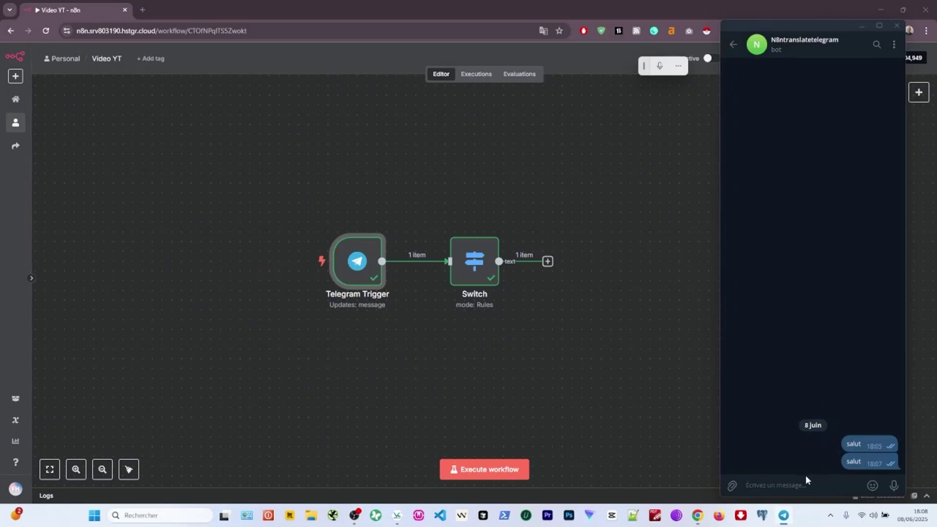
left_click_drag(894, 486, 894, 486)
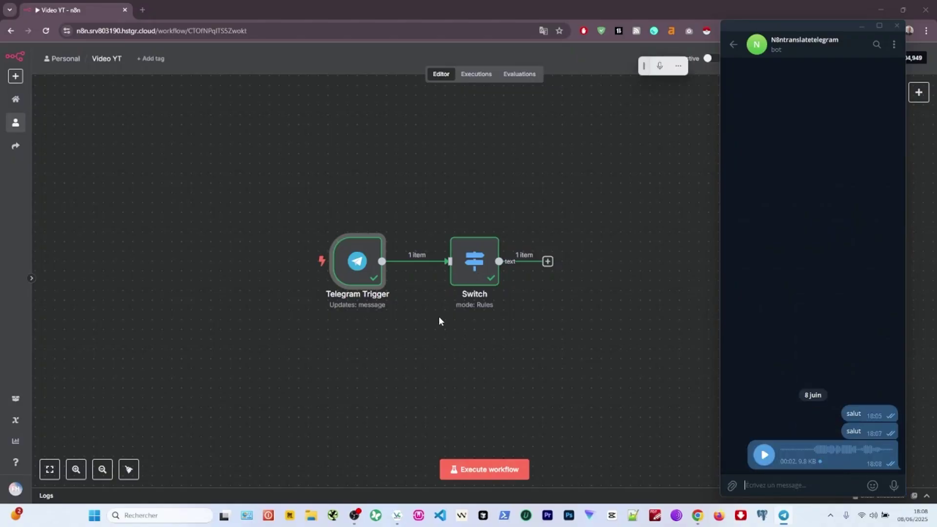
left_click(478, 366)
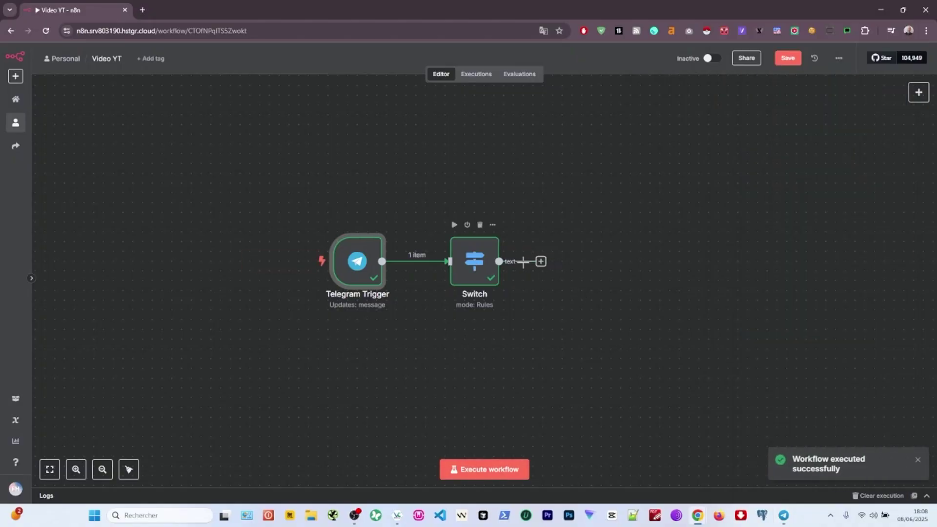
Add a second routing rule to the Switch node that checks whether message.voice.file_id exists.
double_click(464, 268)
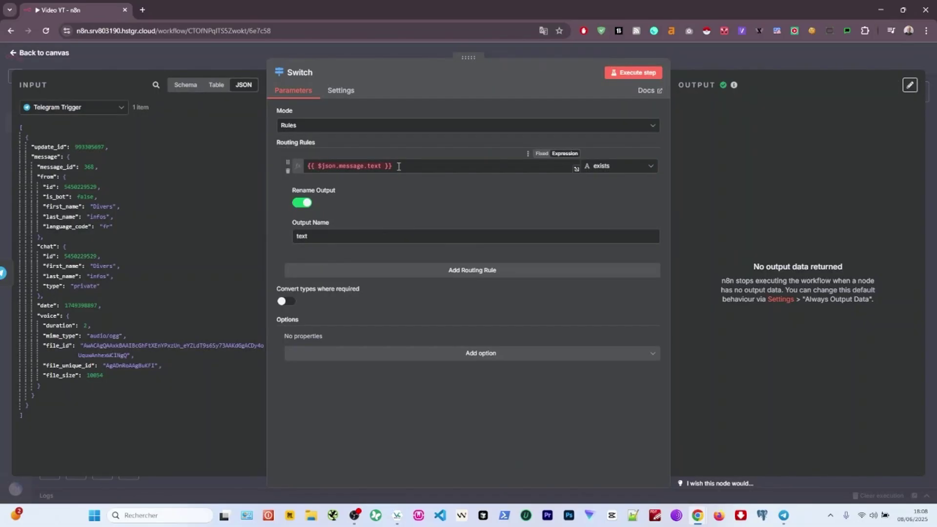
left_click(421, 274)
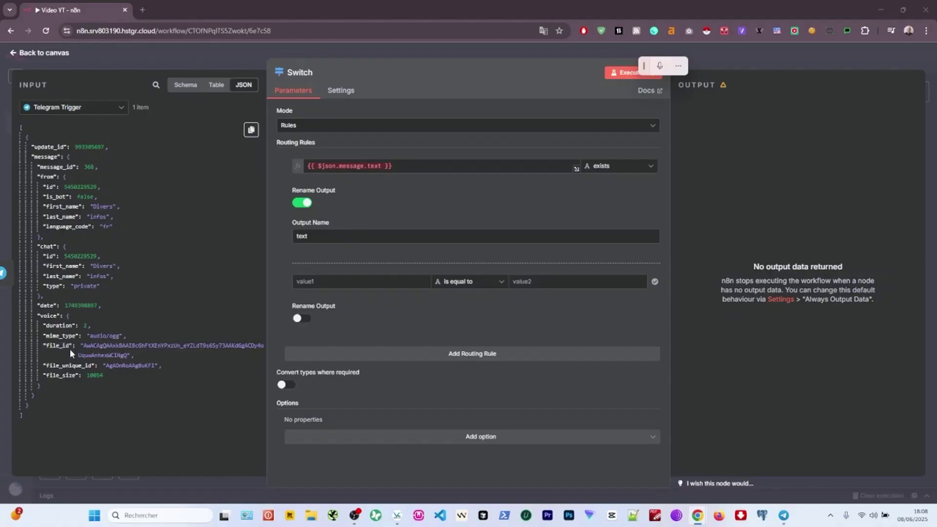
left_click_drag(70, 349, 325, 278)
left_click(516, 321)
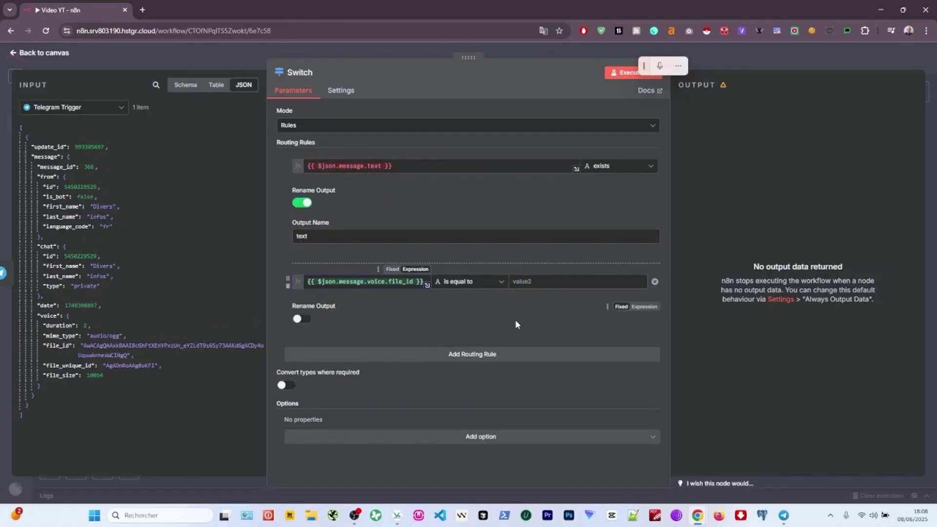
left_click(479, 282)
mouse_move(453, 305)
left_click(510, 86)
Rename the second rule's output to "Audio" and execute the workflow again.
left_click(301, 319)
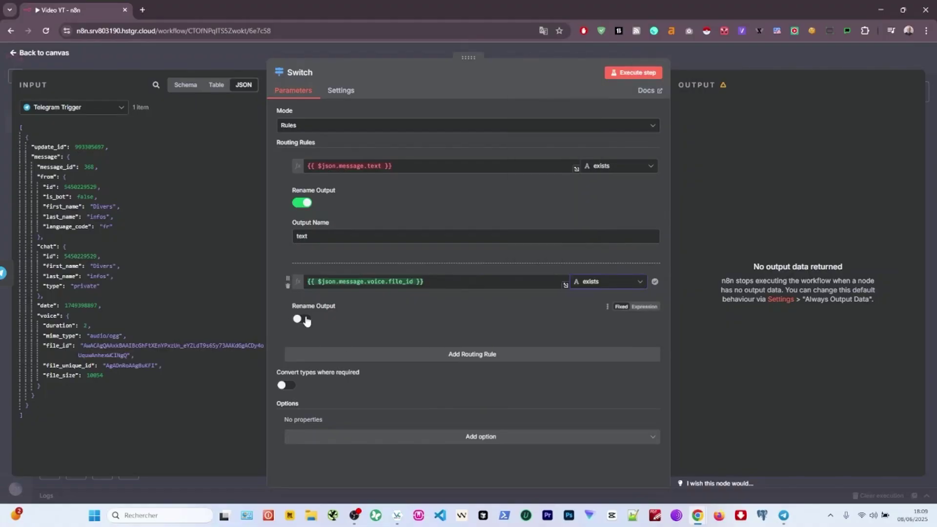
type("Audio")
key("Escape")
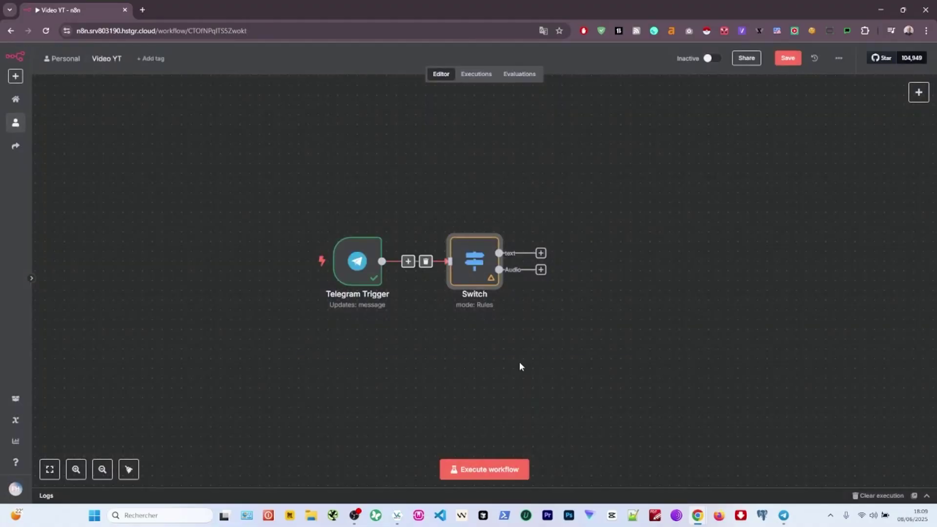
left_click(484, 467)
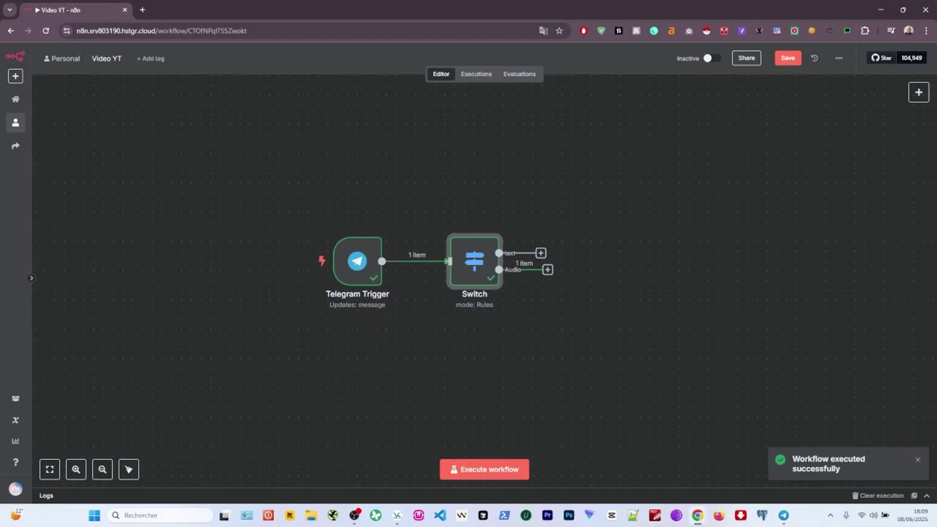
Move the Telegram Trigger and Switch nodes further left, and attach a Telegram "Get a file" node to the Audio output with File ID {{ $json.message.voice.file_id }}.
left_click_drag(358, 264, 271, 264)
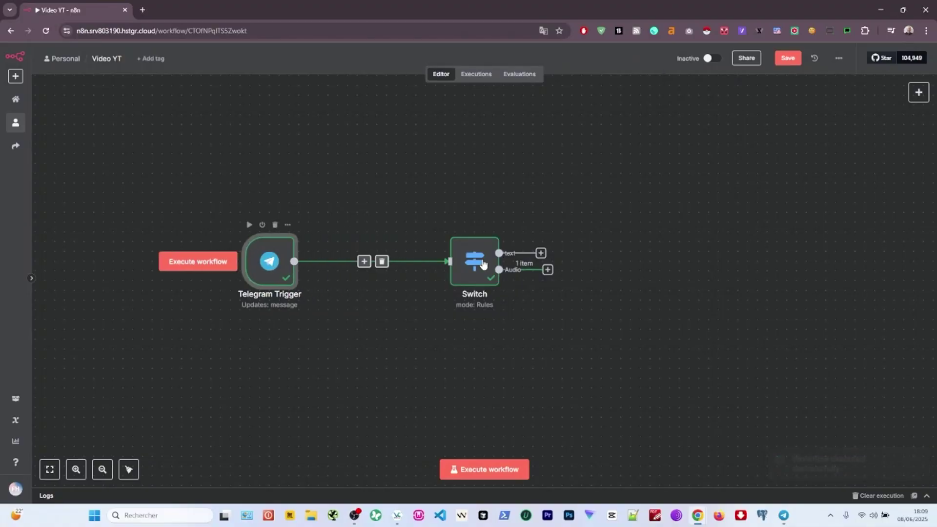
left_click_drag(482, 265, 375, 265)
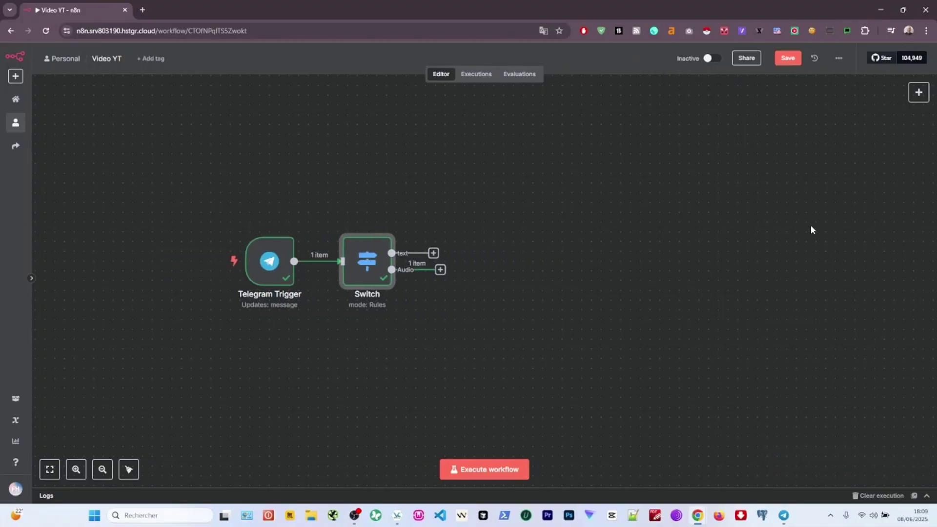
left_click(440, 270)
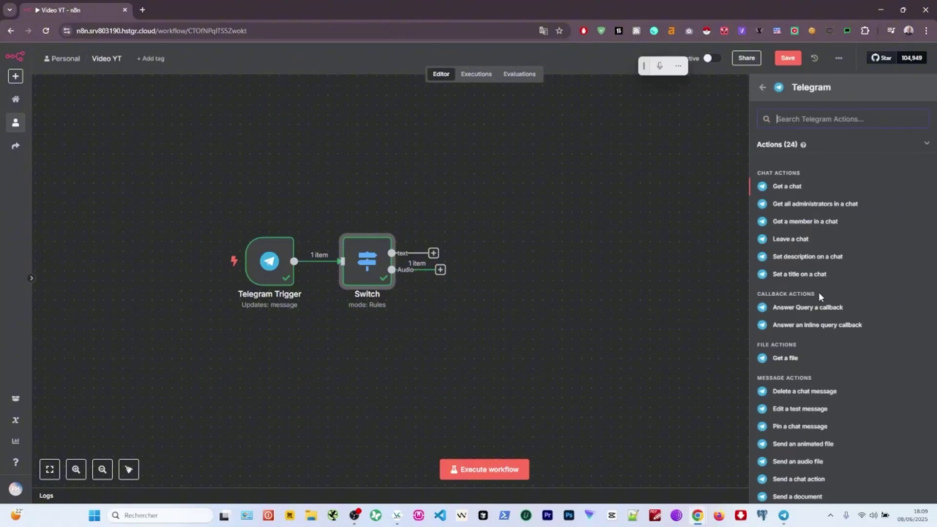
left_click(783, 359)
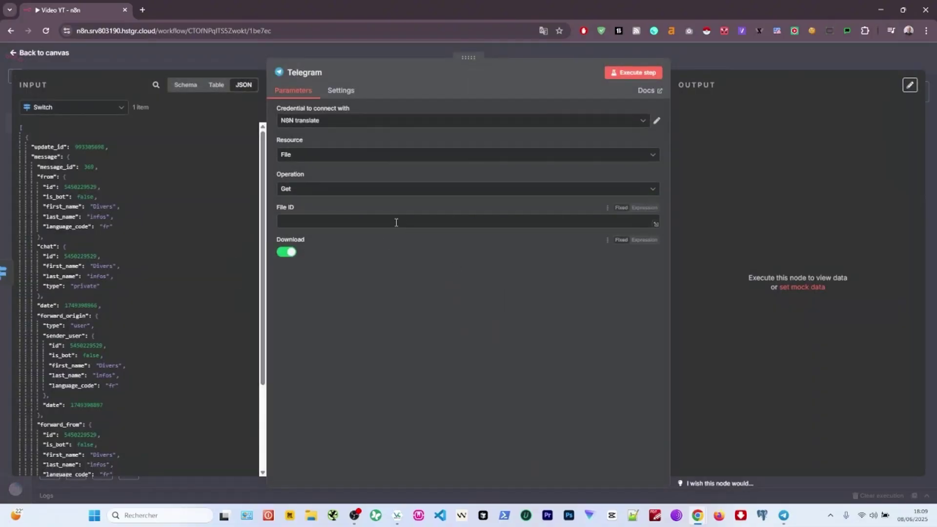
scroll(137, 293, "down", 3)
left_click_drag(57, 371, 342, 221)
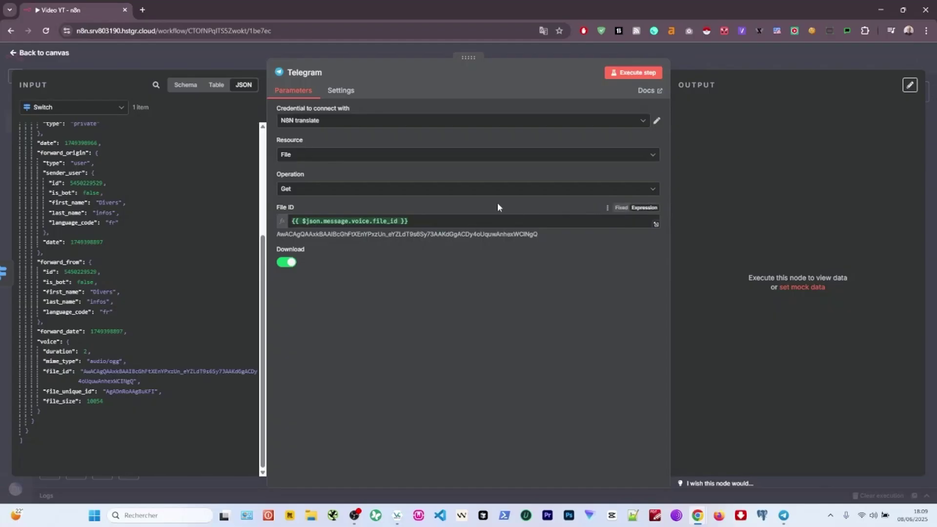
left_click(683, 59)
left_click_drag(472, 315, 472, 325)
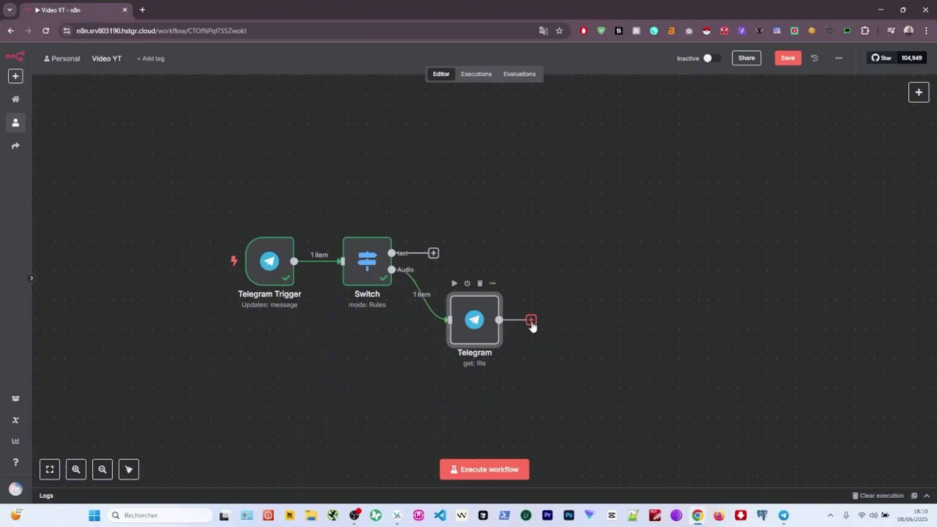
Add an OpenAI "Transcribe a recording" node after the Telegram get-file node, keeping "data" as the input data field name.
left_click(531, 321)
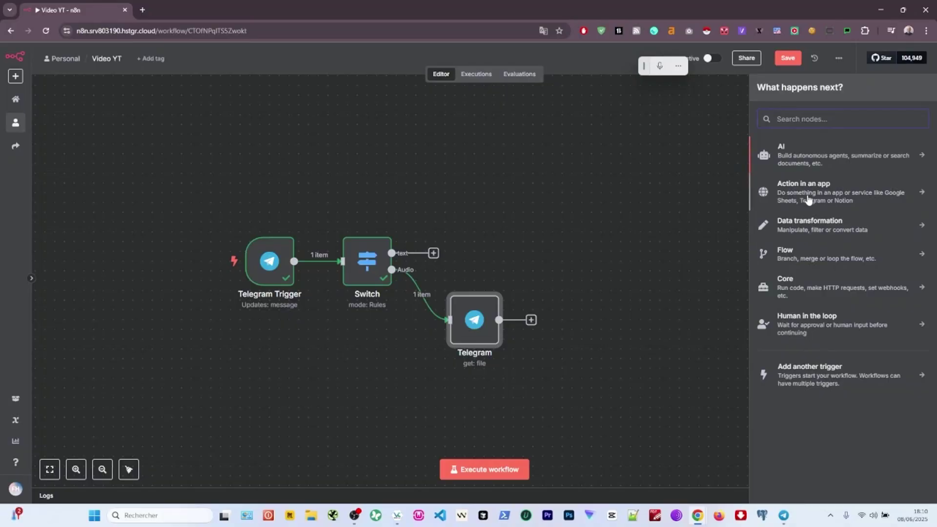
left_click(791, 160)
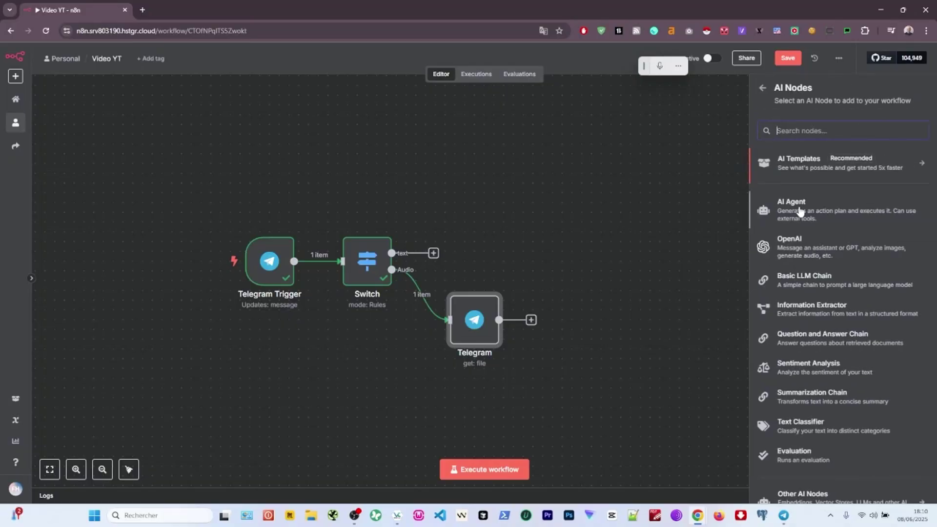
left_click(792, 254)
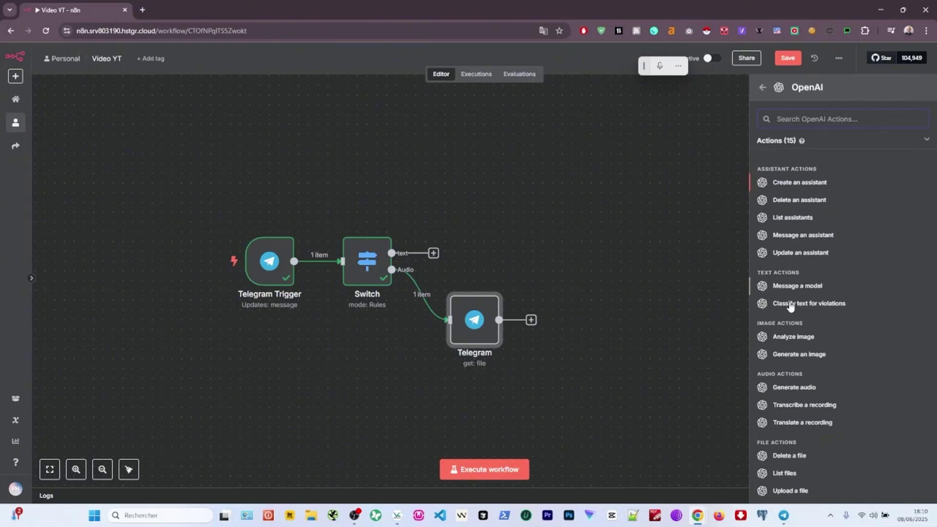
scroll(791, 312, "down", 1)
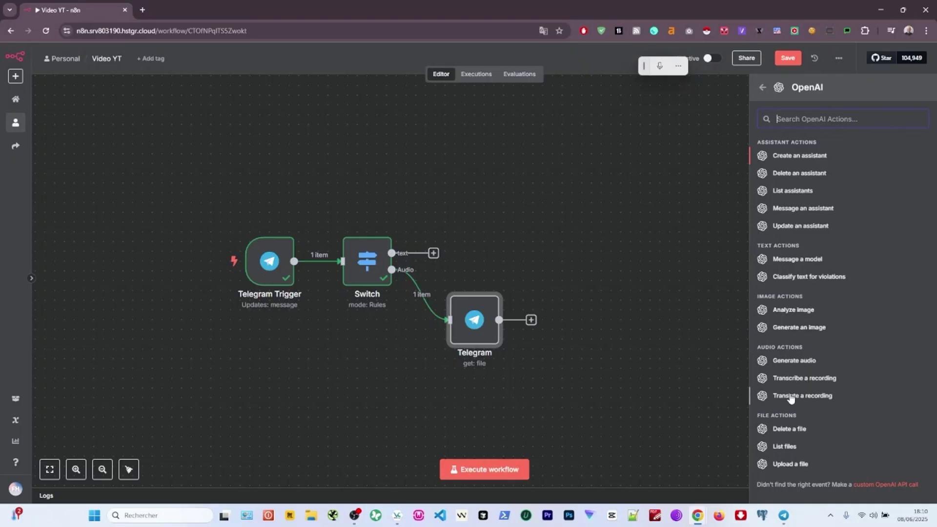
left_click(788, 382)
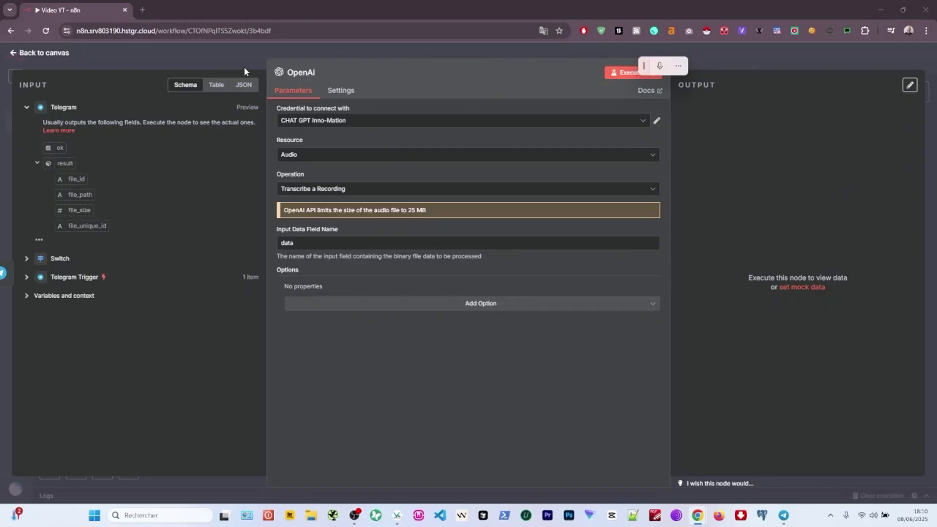
left_click(247, 50)
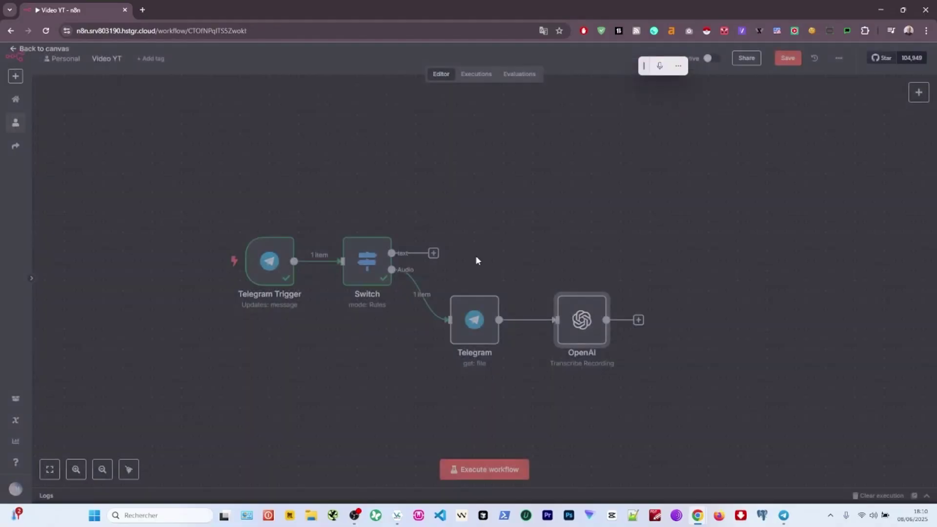
Execute the workflow, forward the last voice message to the Telegram bot, and check the OpenAI node's transcription output.
left_click(494, 470)
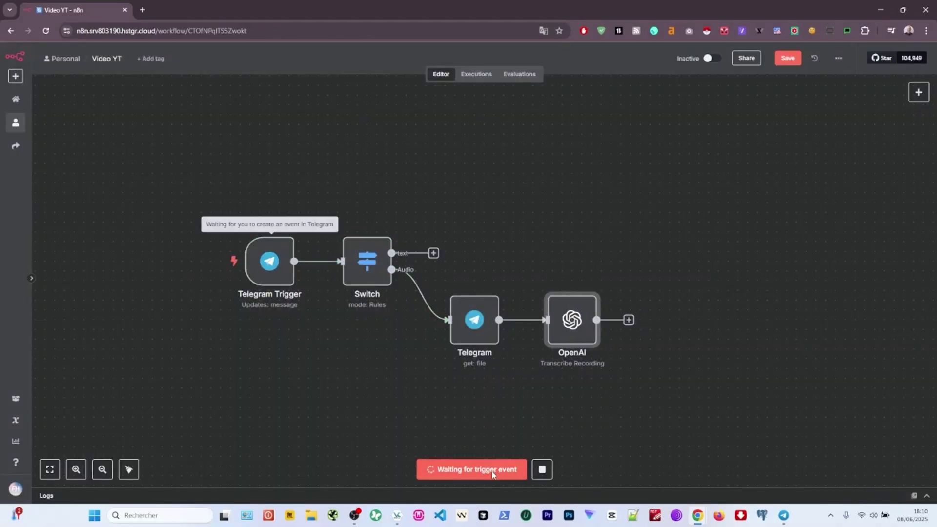
left_click(782, 515)
right_click(800, 454)
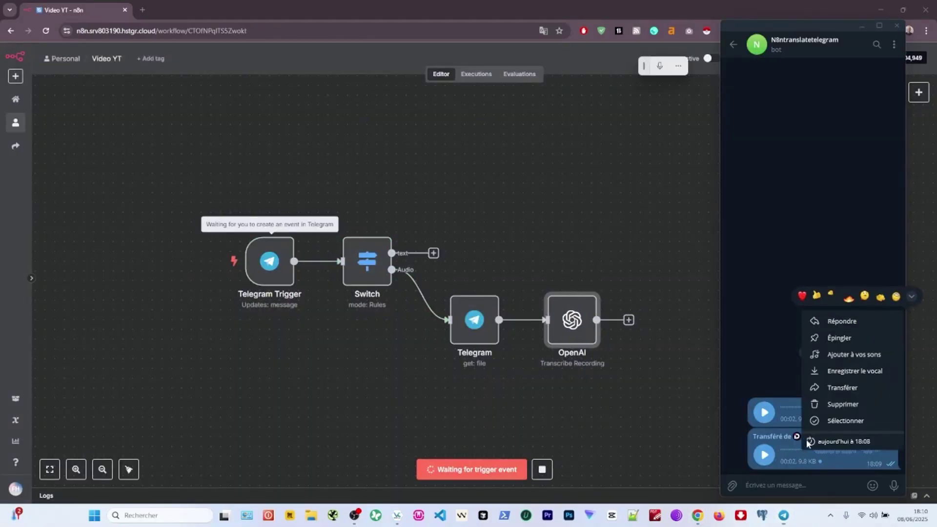
left_click(841, 388)
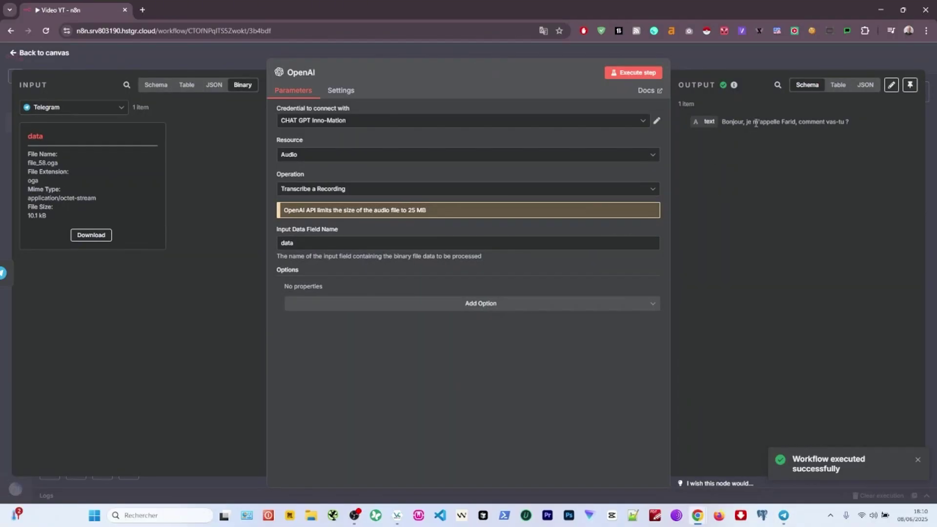
left_click(764, 64)
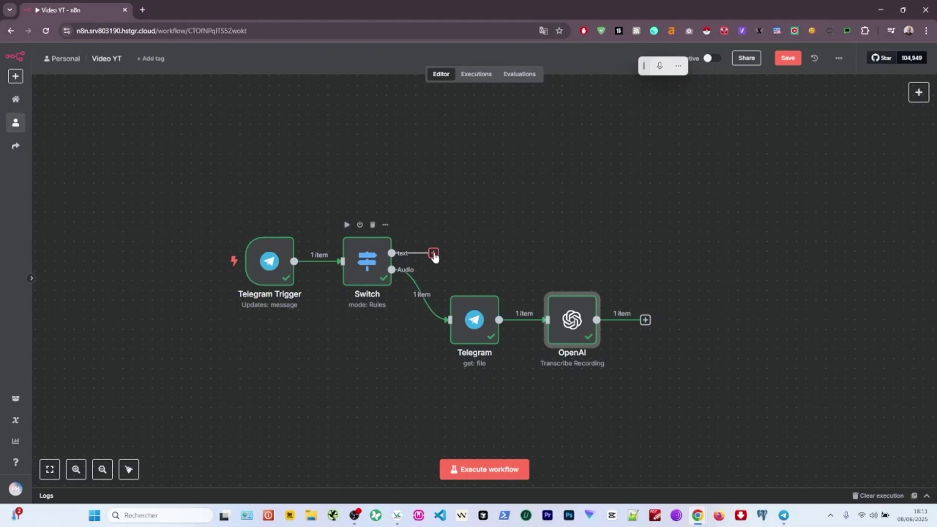
left_click_drag(434, 253, 517, 247)
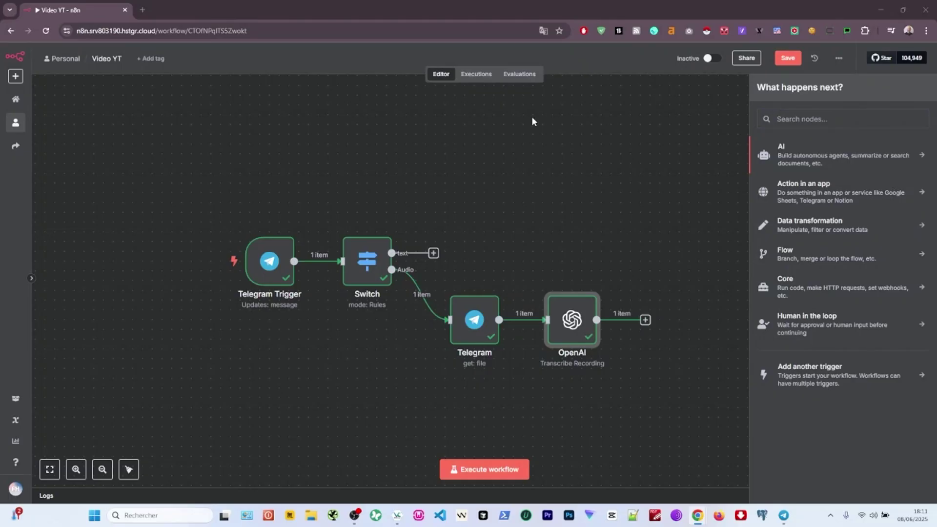
left_click(397, 350)
scroll(347, 330, "down", 2)
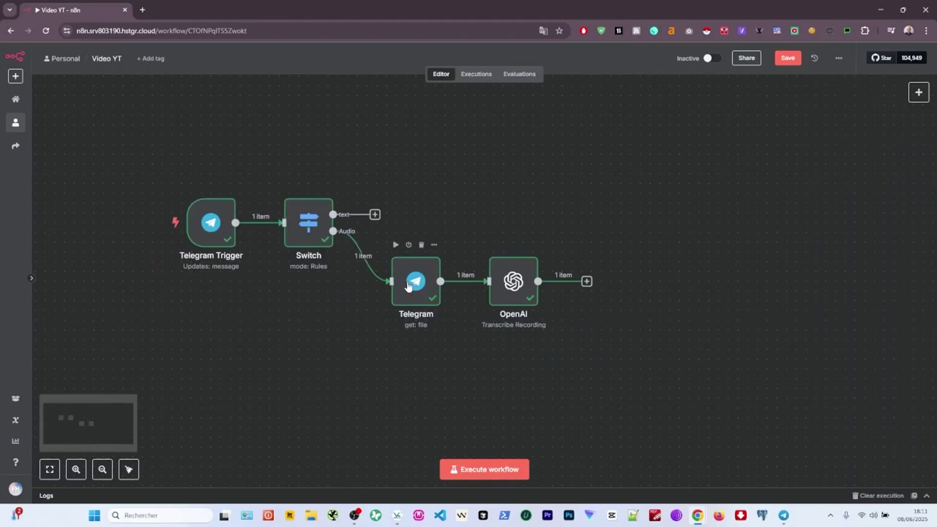
Rename the Telegram get-file node as "Telegram_file".
double_click(414, 280)
left_click(312, 73)
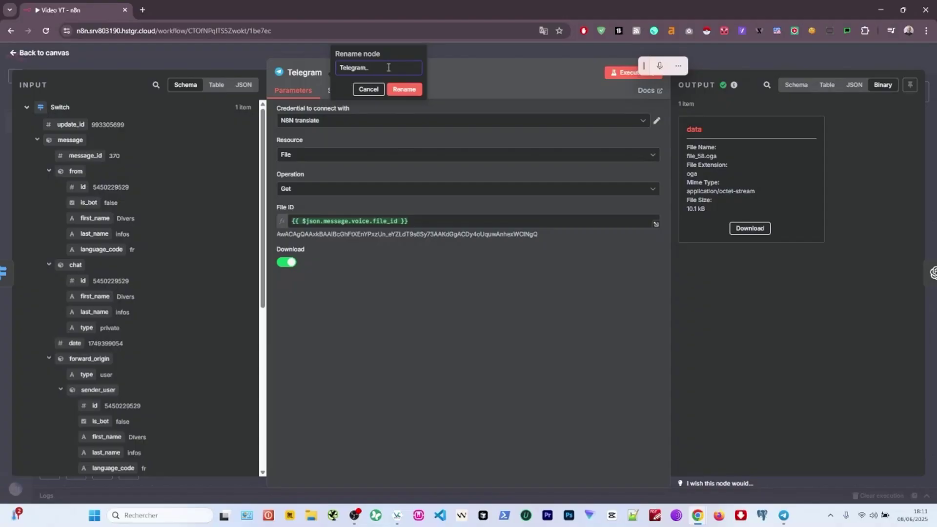
type("file")
left_click(405, 89)
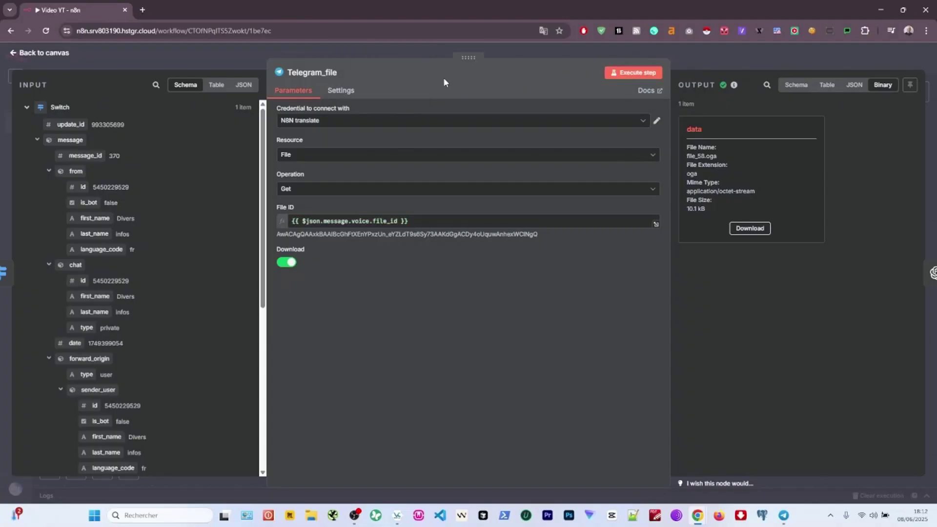
left_click(445, 50)
Rename the OpenAI node as "transcribe".
double_click(508, 289)
left_click(301, 72)
type("transcrib")
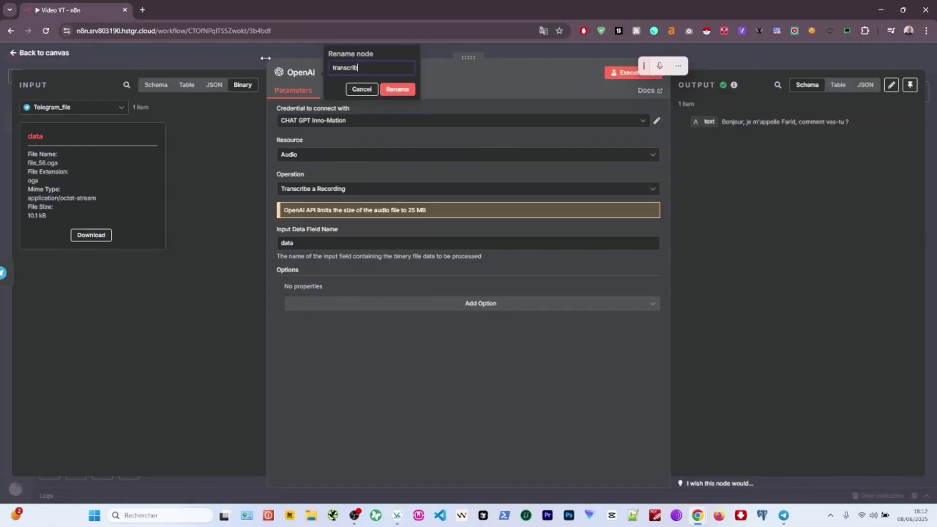
type("e")
left_click(397, 89)
key("Escape")
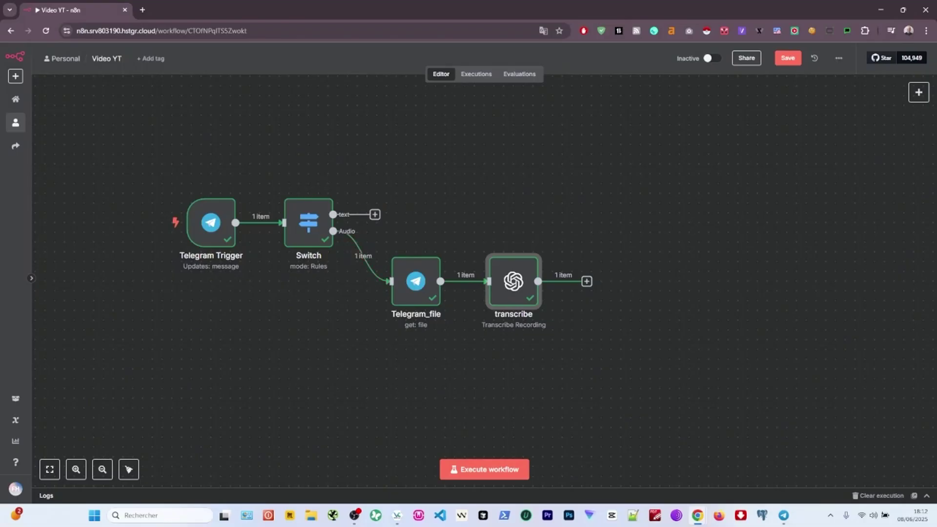
Attach an Edit Fields (Set) node to the Switch's text output with a string field named "text", and position it above the transcribe node.
key("super+h")
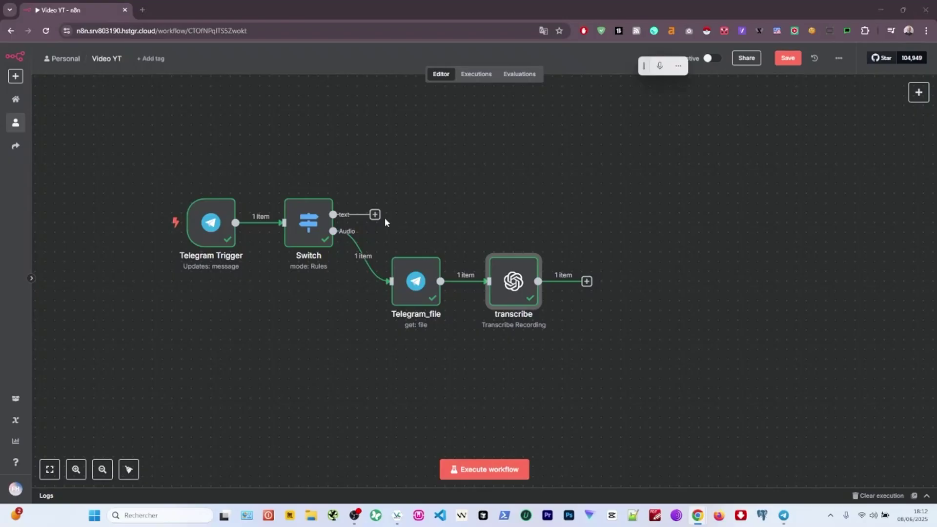
left_click(376, 215)
type("set")
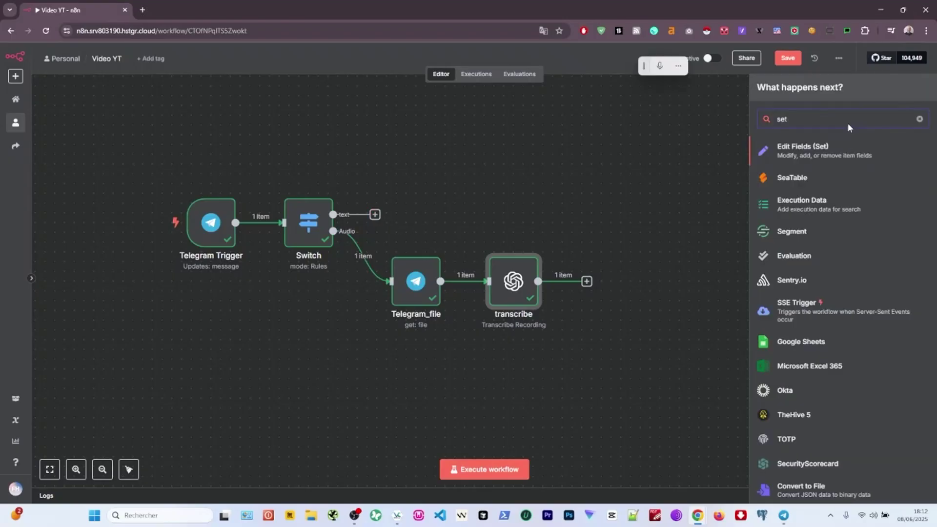
left_click(804, 151)
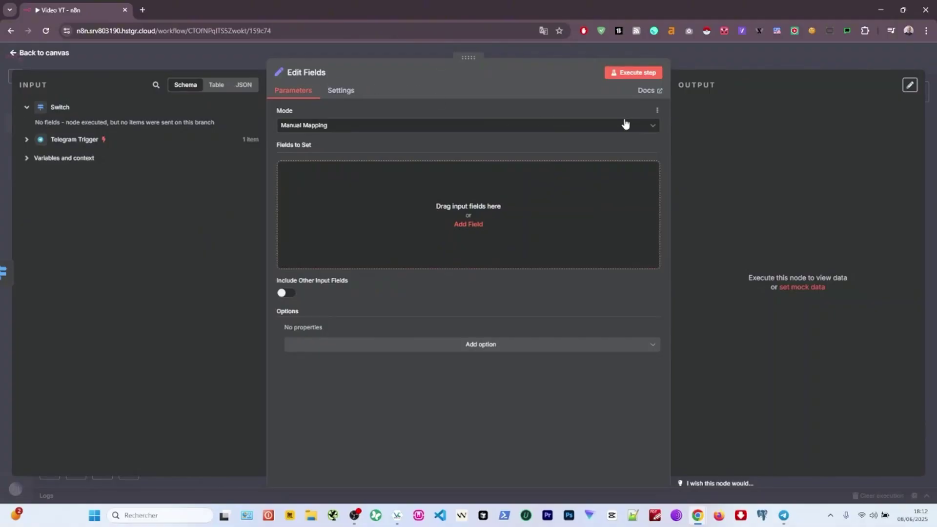
left_click(428, 183)
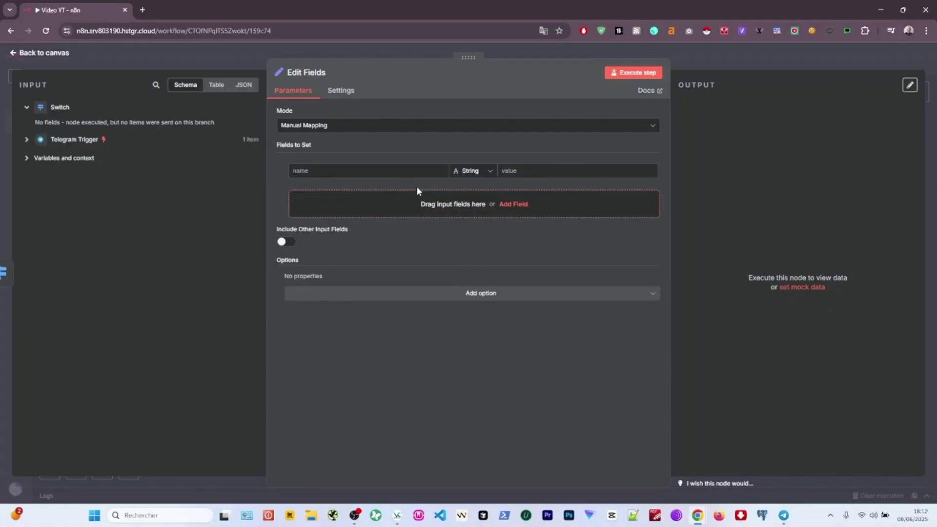
left_click(324, 168)
type("text")
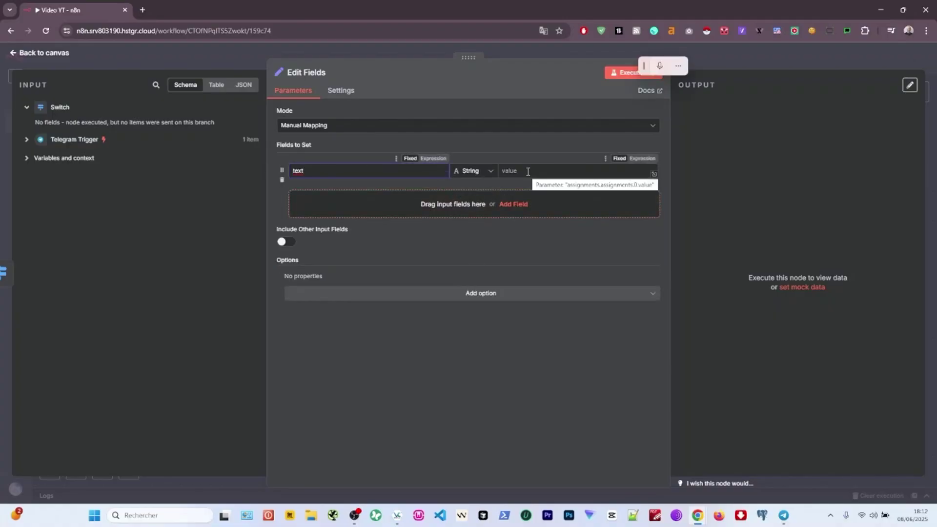
left_click(44, 53)
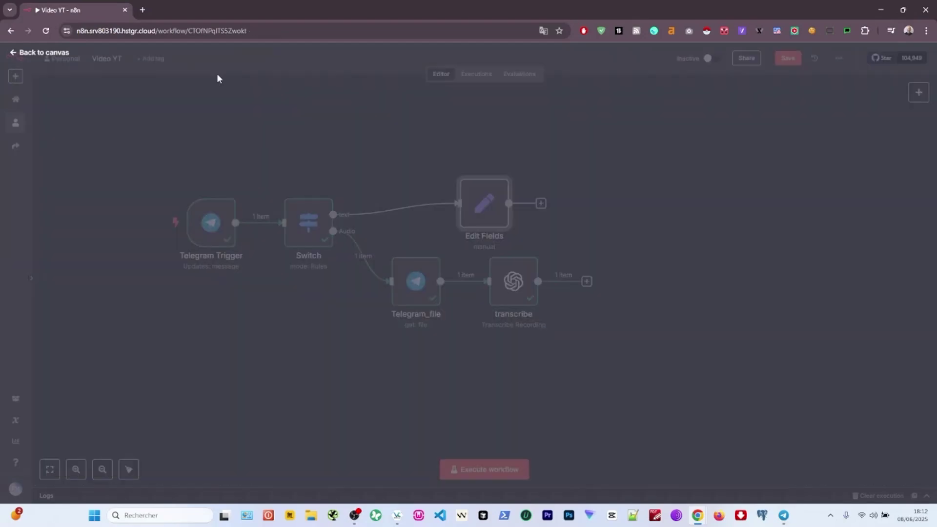
left_click_drag(480, 221, 519, 221)
Add an Edit Fields node with one unnamed string field after the transcribe node, and align the text branch's Edit Fields node above transcribe.
left_click(587, 281)
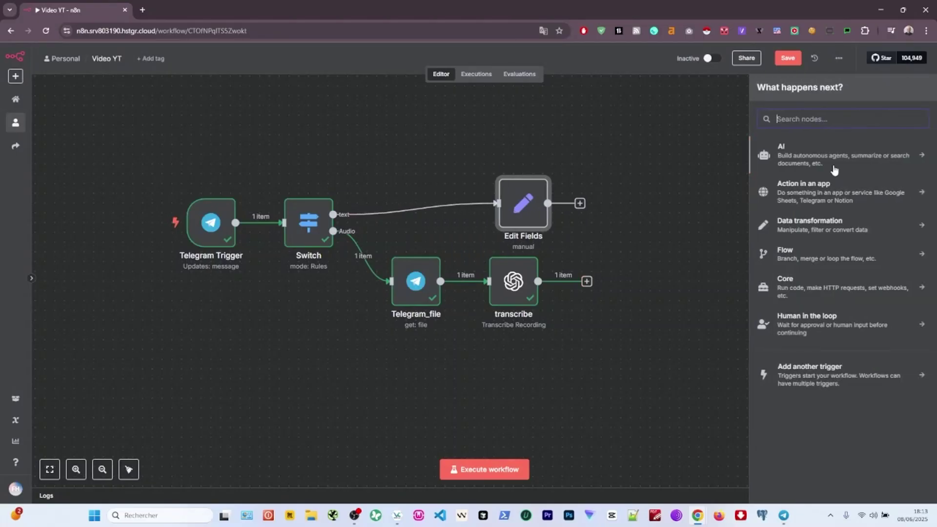
left_click(829, 155)
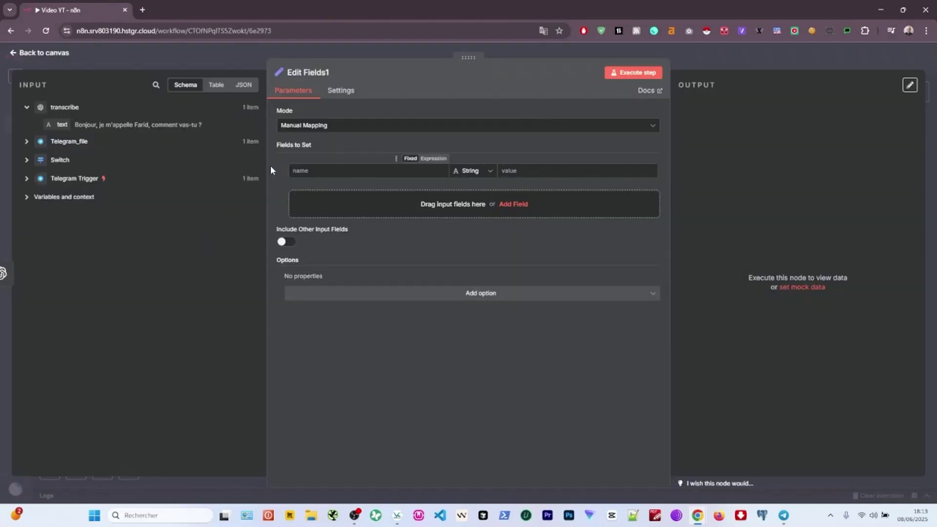
left_click(230, 51)
left_click_drag(511, 211, 512, 202)
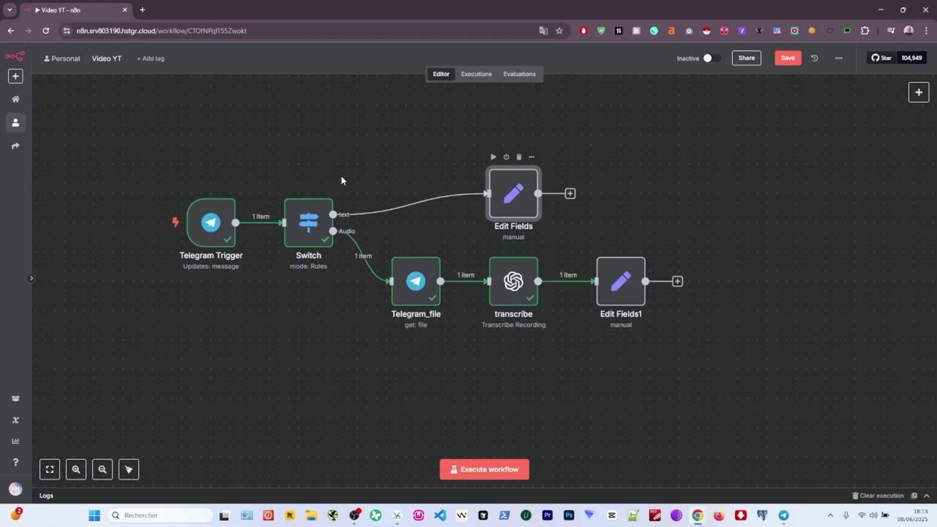
Examine the Telegram Trigger data available as input to the text branch's Edit Fields node.
double_click(525, 193)
left_click(29, 143)
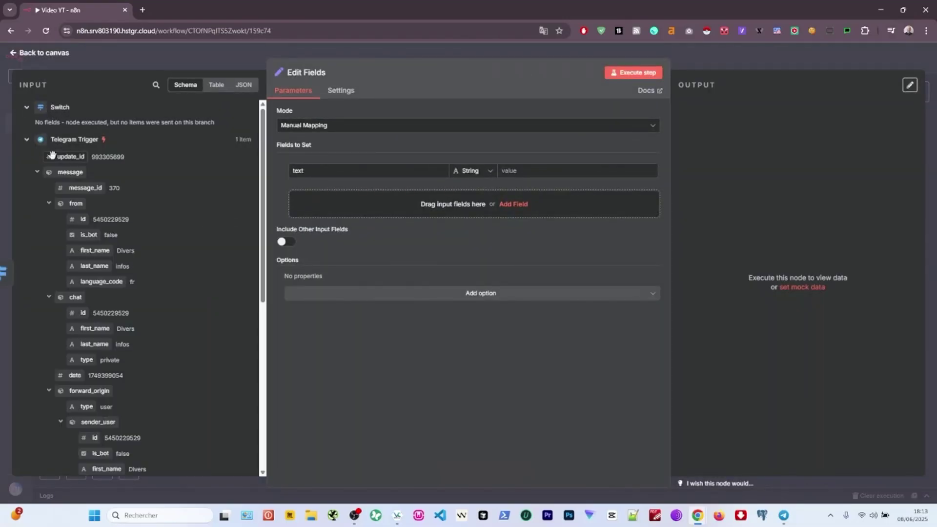
scroll(112, 305, "down", 6)
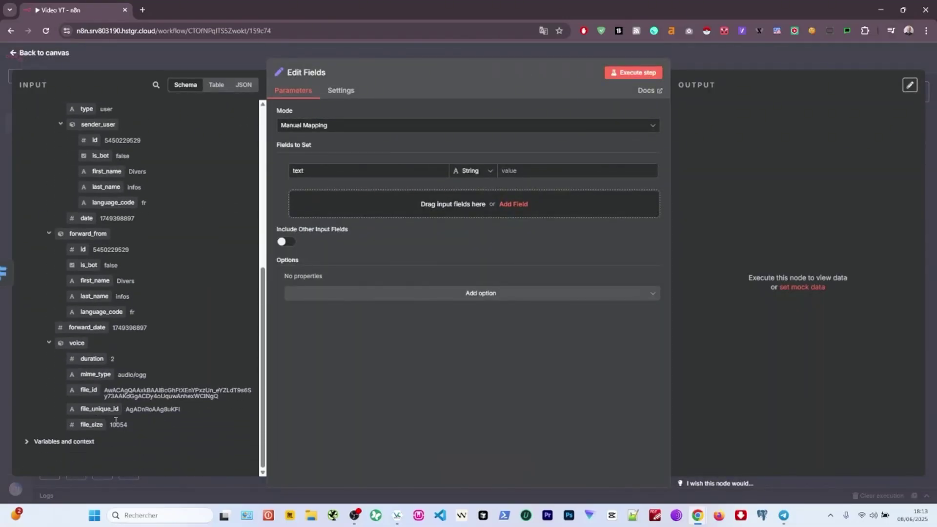
scroll(125, 168, "up", 3)
left_click(125, 56)
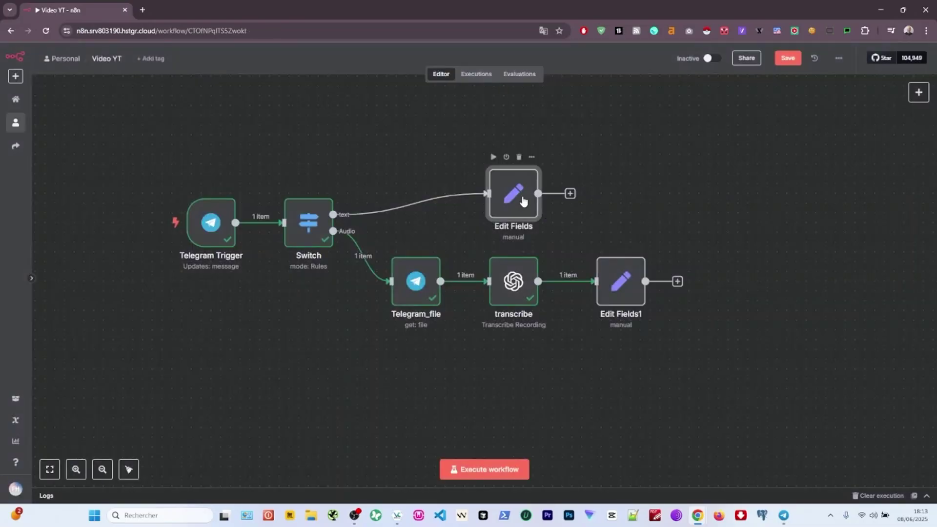
left_click_drag(517, 195, 508, 196)
Name the string field in Edit Fields1 "text" and map its value to the transcribe node's text output.
double_click(628, 280)
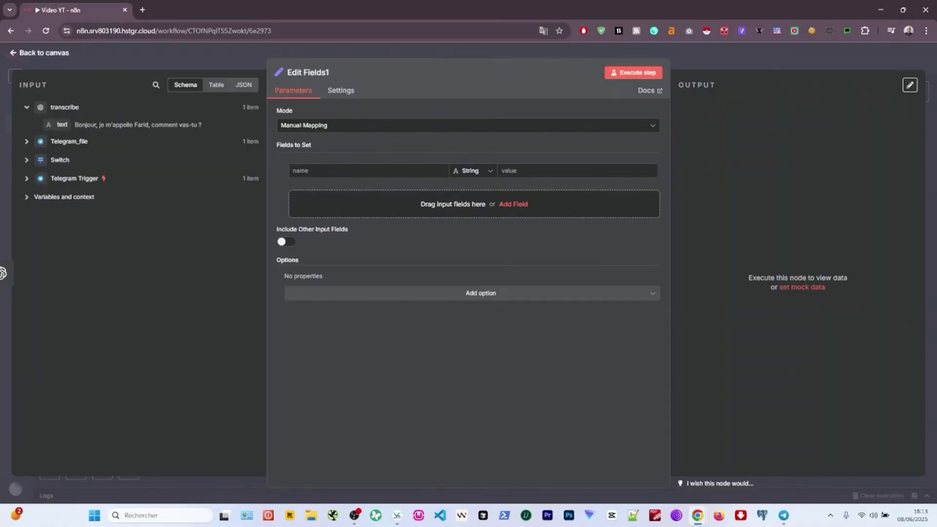
left_click(332, 171)
type("text")
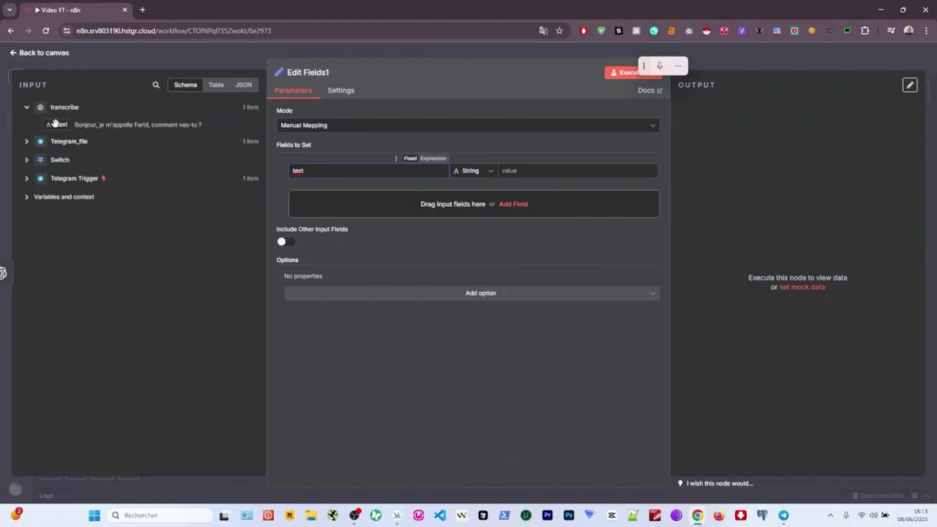
left_click_drag(57, 125, 532, 171)
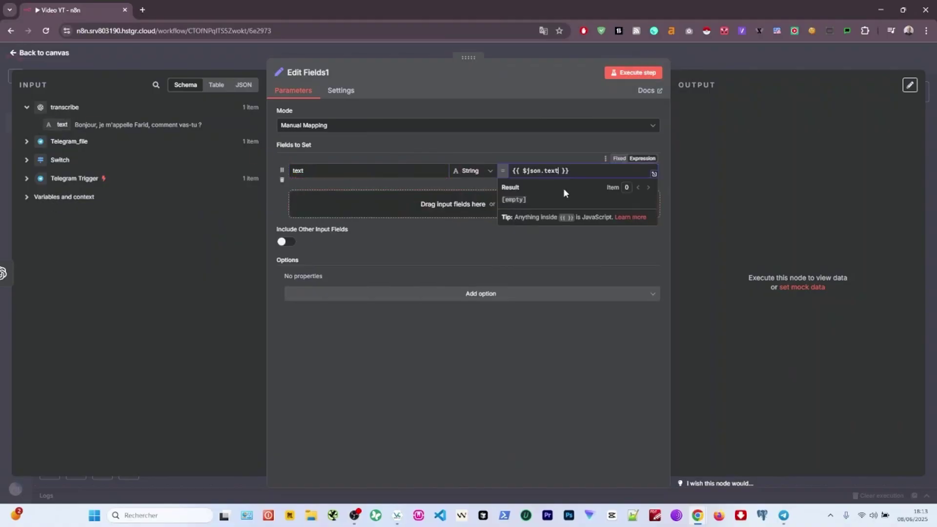
left_click(490, 270)
left_click(703, 66)
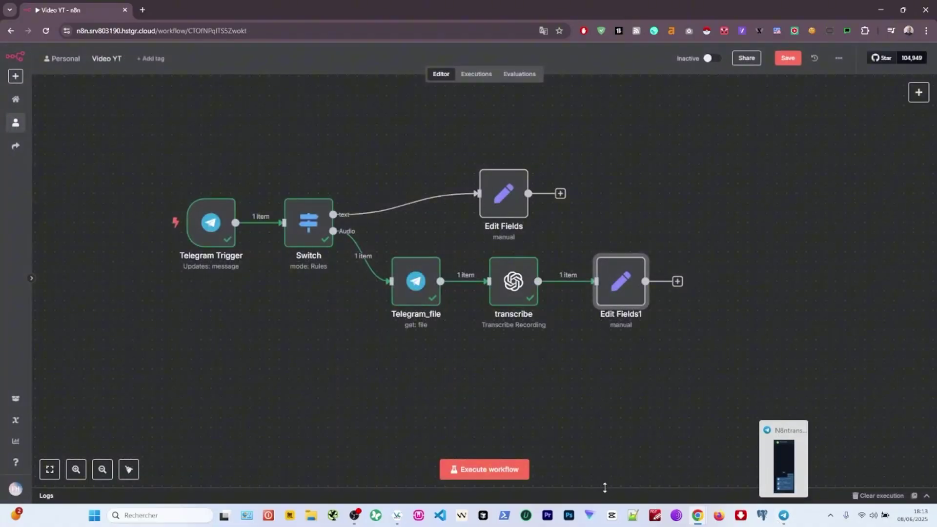
Run the workflow with the Telegram message "salut" and map the incoming message text to the "text" field of the text branch's Edit Fields node.
left_click(484, 469)
left_click(783, 516)
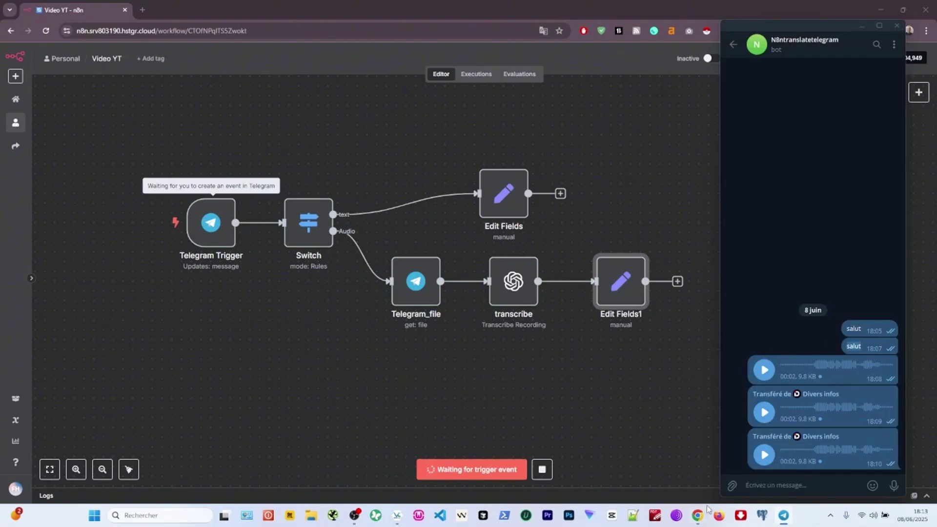
type("salut")
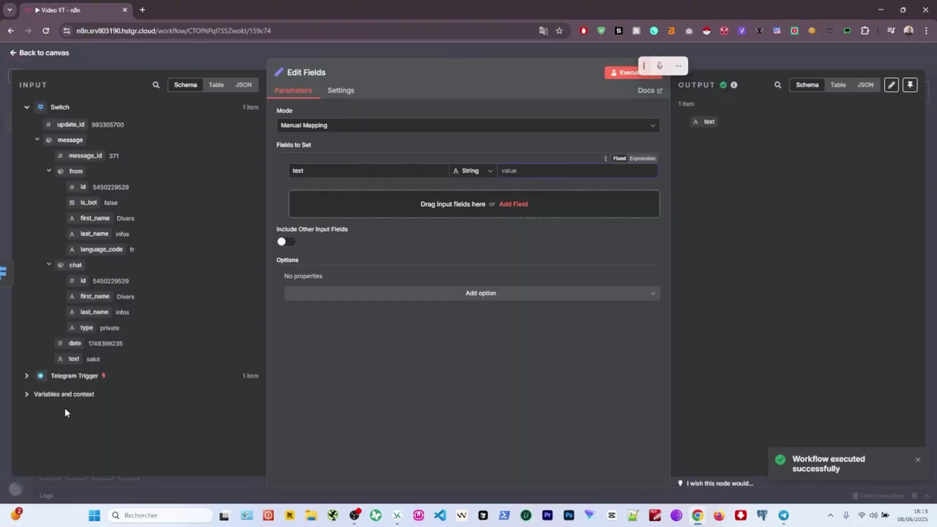
left_click_drag(74, 359, 528, 172)
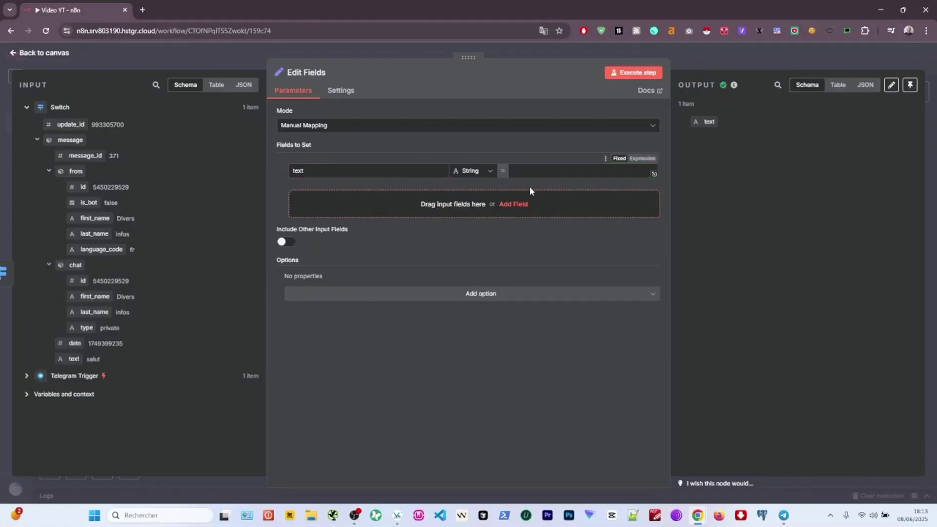
key("Escape")
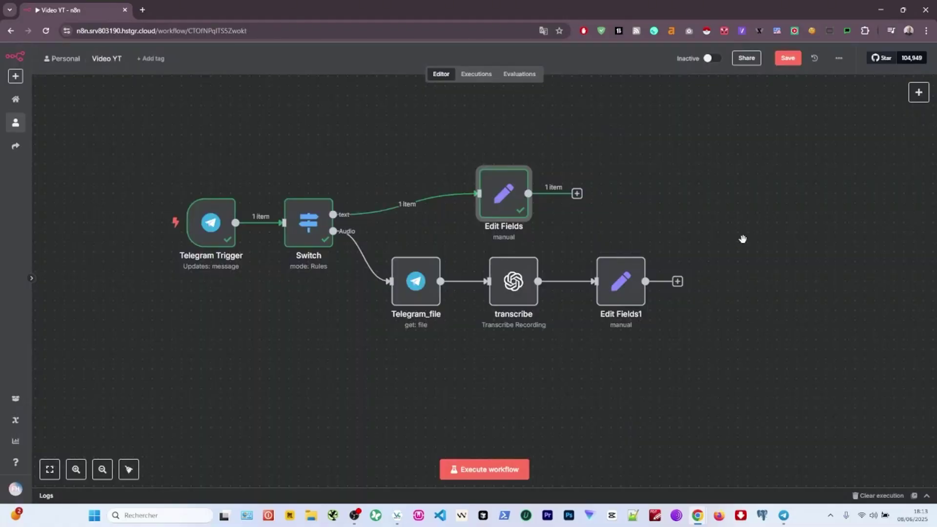
Move the text branch's Edit Fields node directly above Edit Fields1.
left_click_drag(742, 238, 617, 234)
scroll(617, 234, "down", 1)
left_click_drag(422, 201, 516, 199)
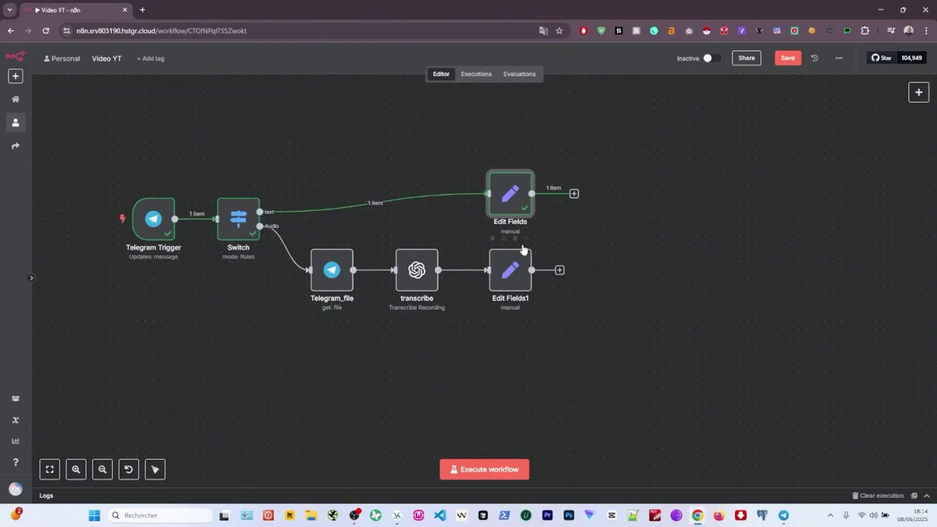
key("super+h")
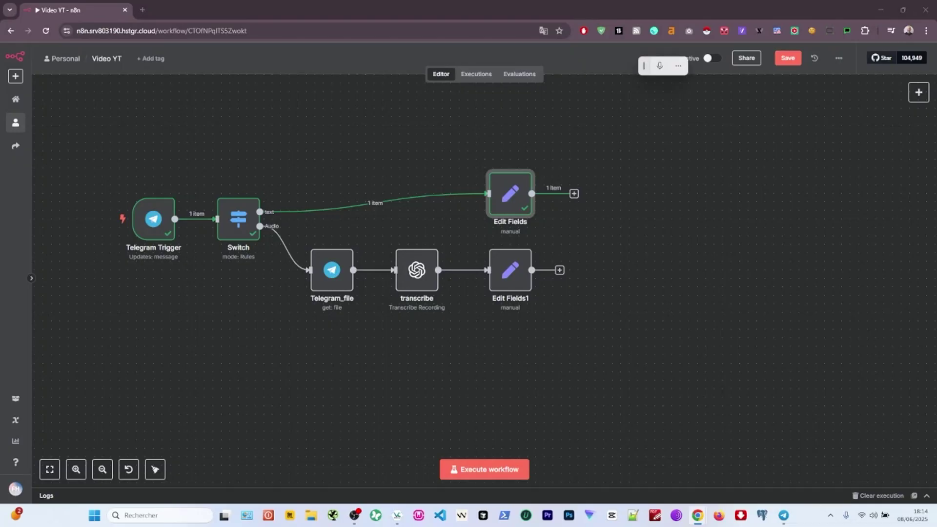
left_click(685, 231)
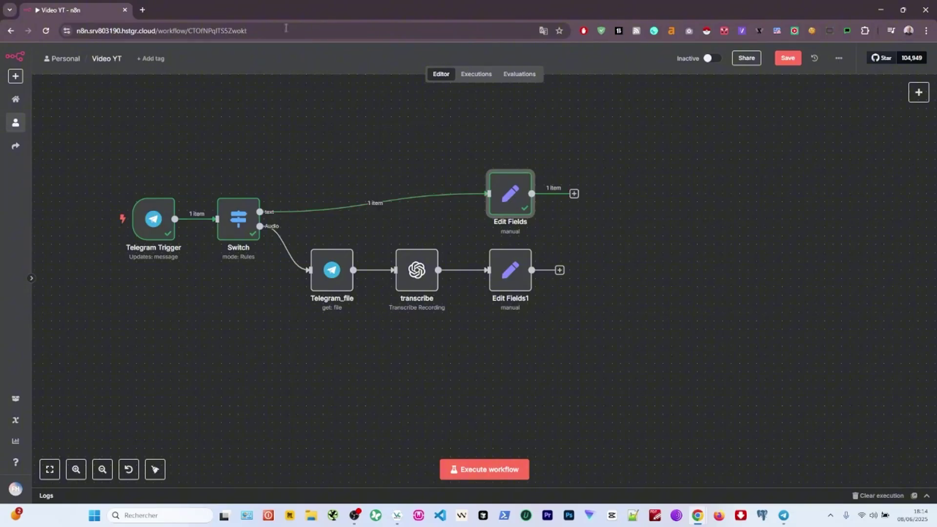
Add an HTTP Request node after Edit Fields, place it between the two branches, and connect Edit Fields1 to it as well.
left_click(574, 194)
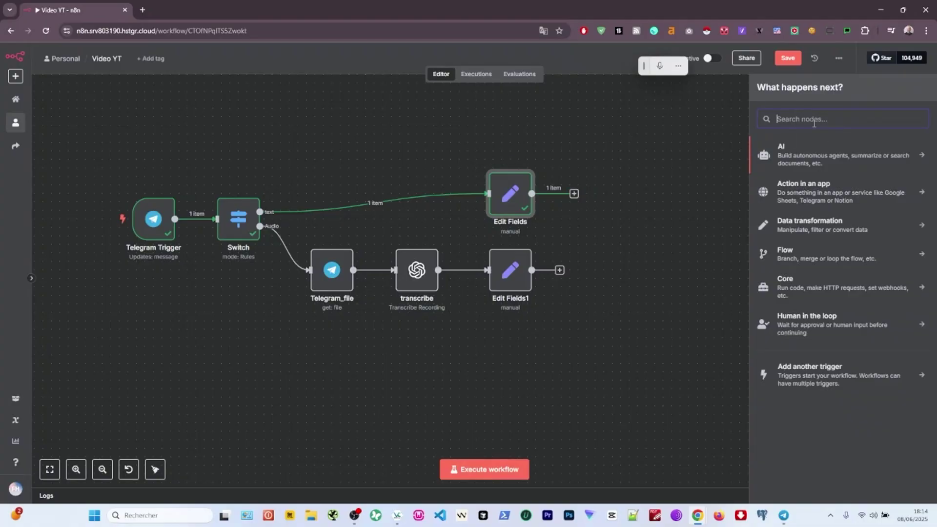
type("htpp")
key("BackSpace")
key("BackSpace")
type("t")
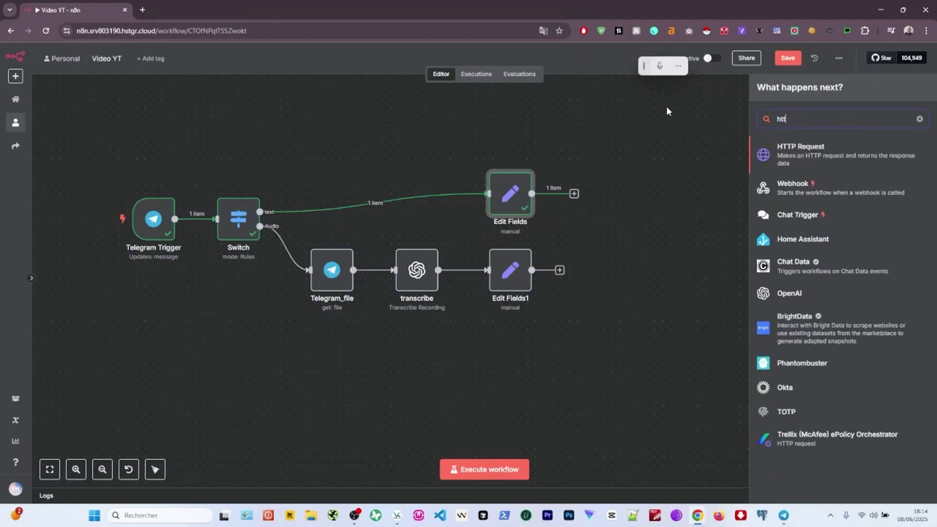
left_click(791, 159)
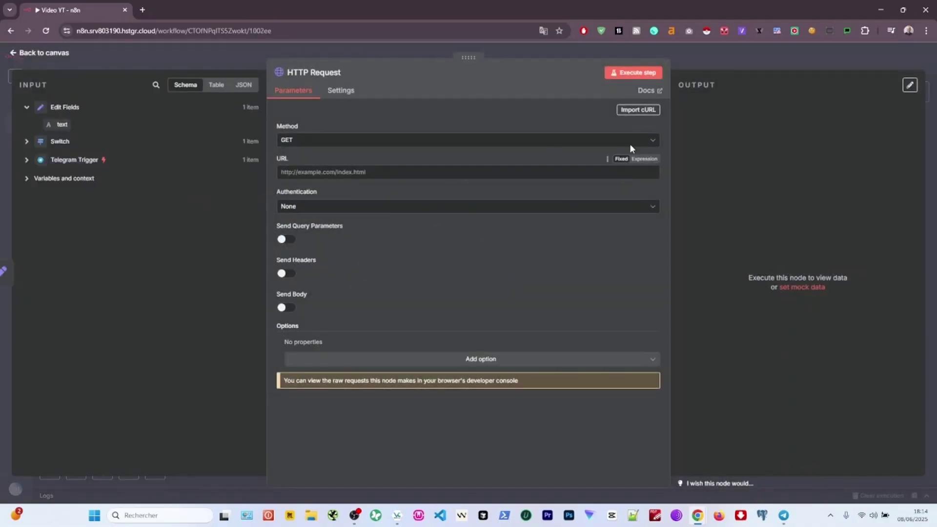
left_click(773, 49)
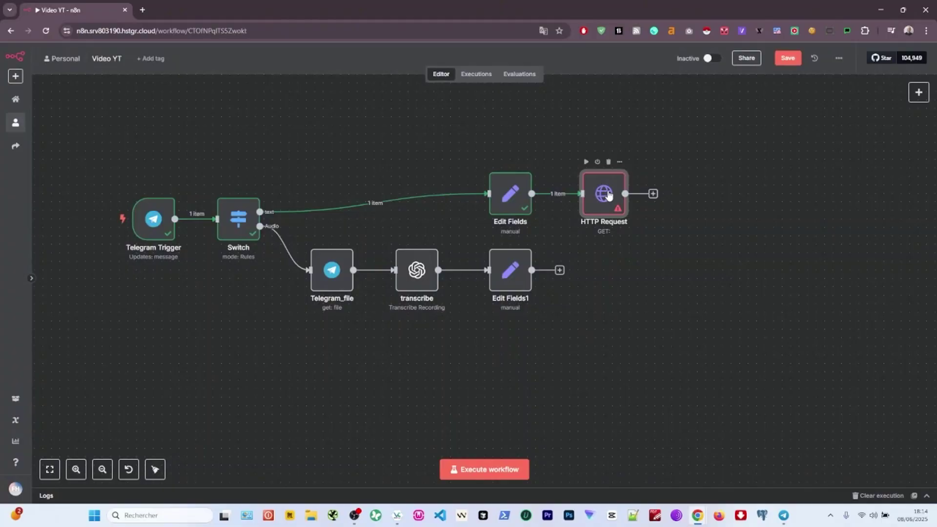
left_click_drag(609, 195, 617, 234)
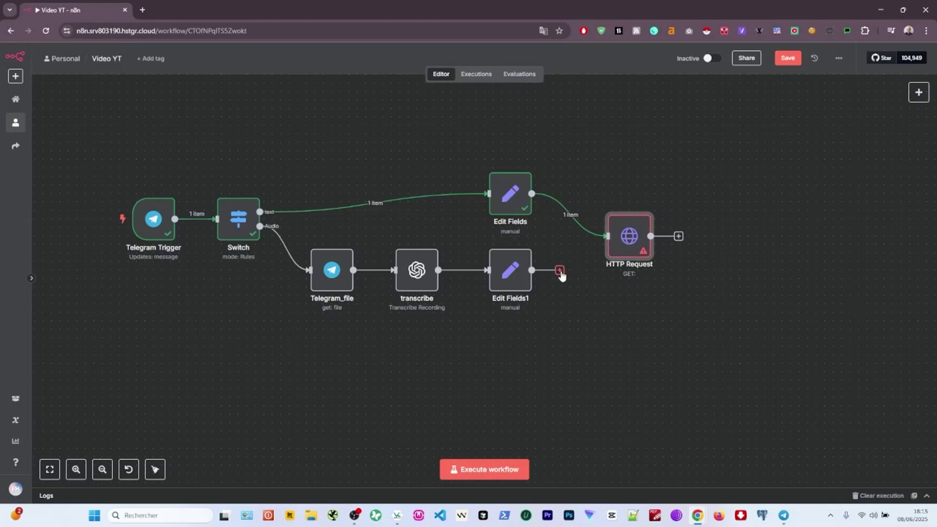
left_click_drag(560, 271, 610, 239)
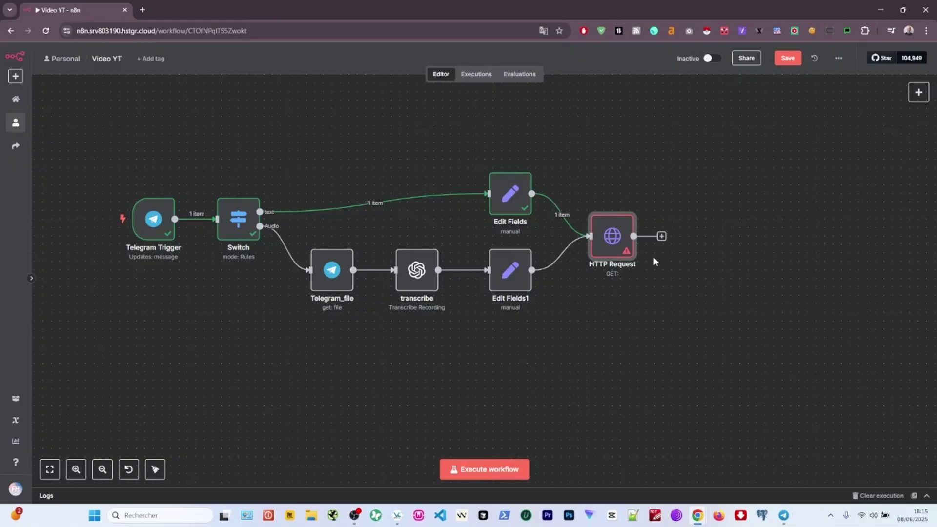
Rename the HTTP Request node as "perplexity".
double_click(612, 236)
key("F2")
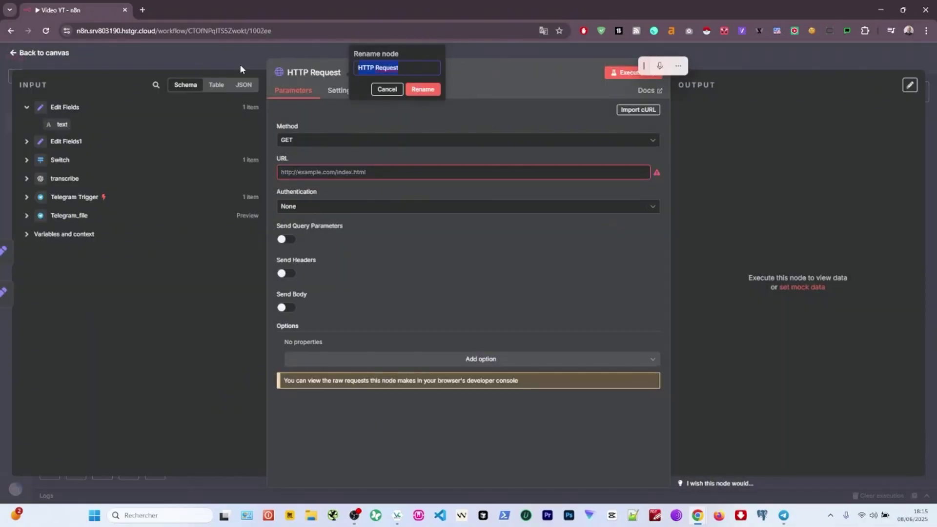
type("perplexity")
key("Return")
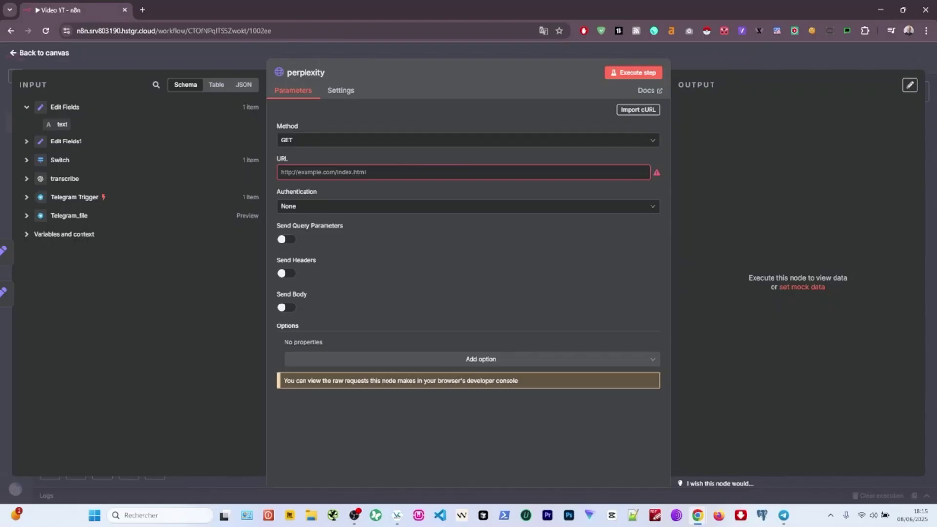
key("super+h")
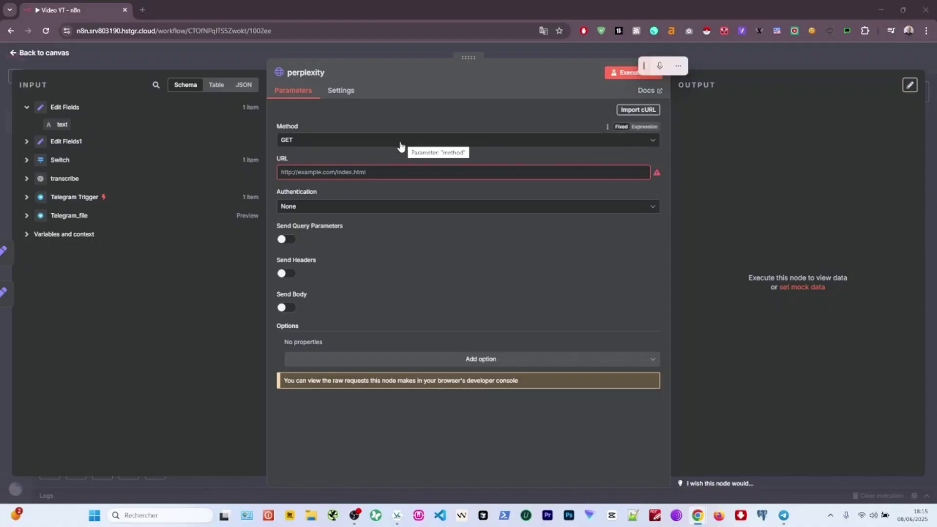
left_click(333, 143)
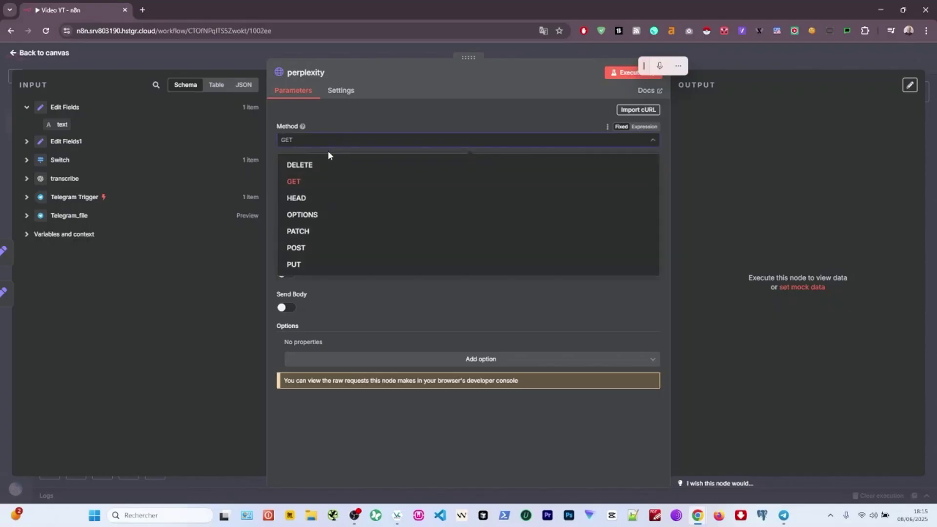
left_click(328, 150)
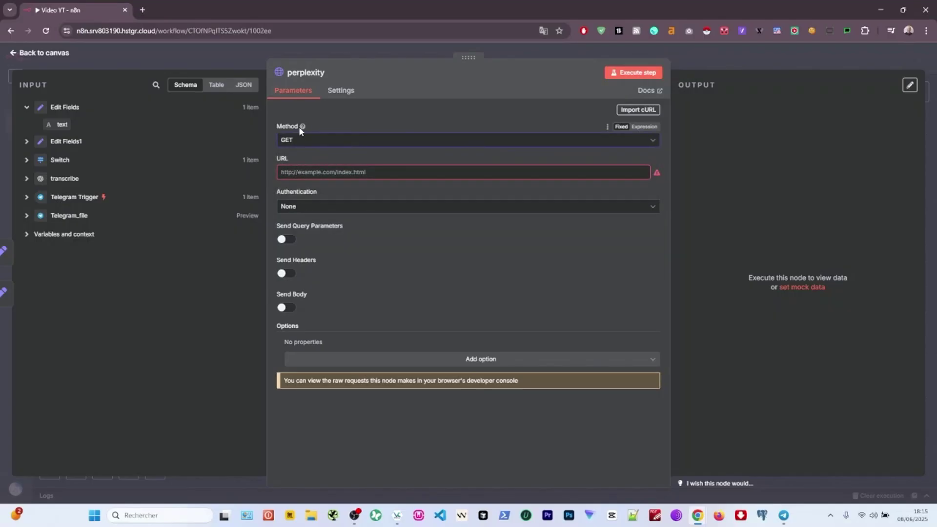
left_click(316, 145)
left_click(312, 251)
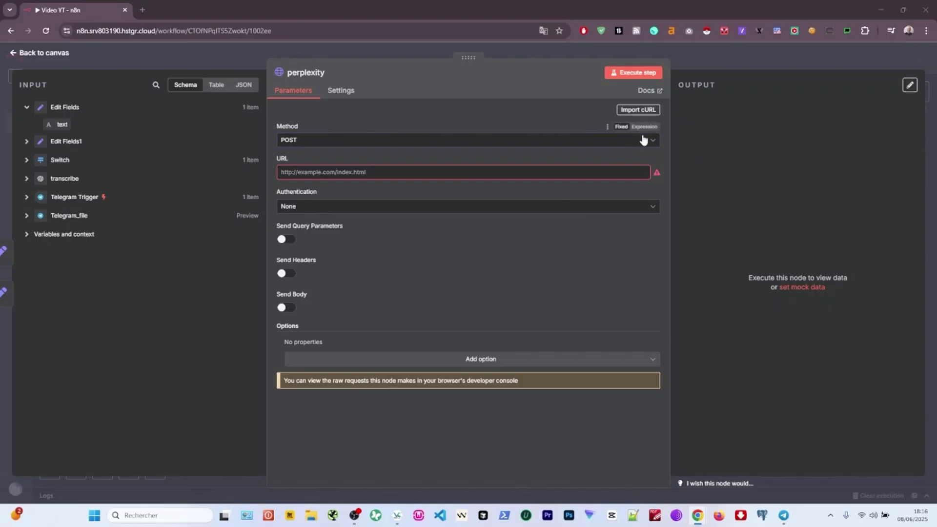
left_click(479, 171)
type("https://api.perplexity.ai/chat/completions")
left_click(411, 286)
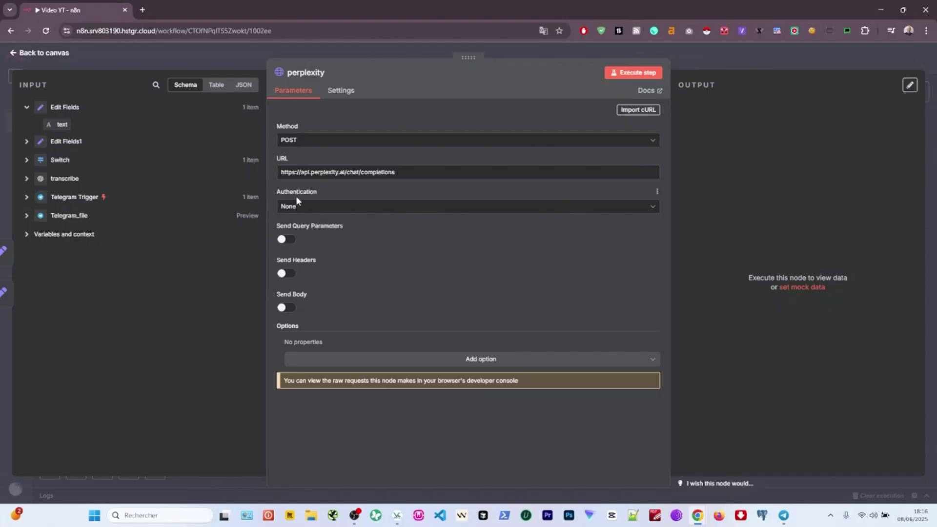
left_click(362, 207)
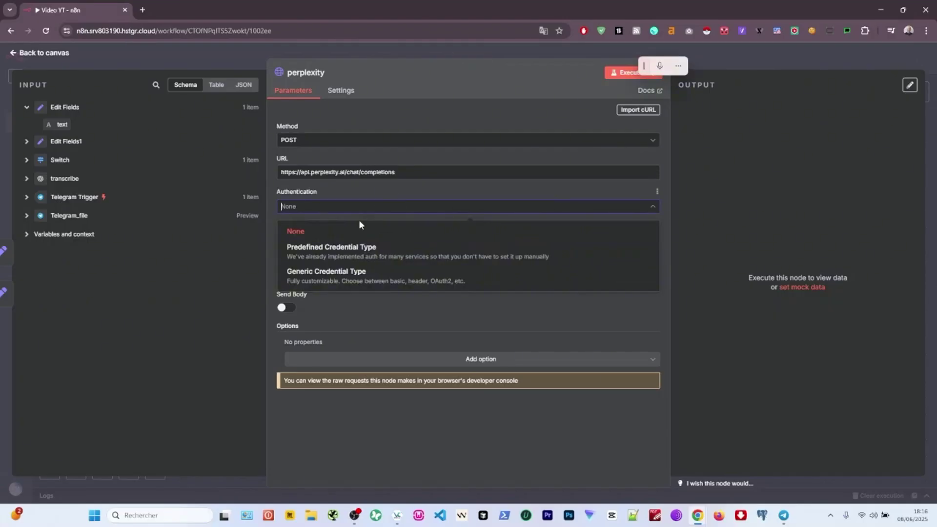
left_click(555, 326)
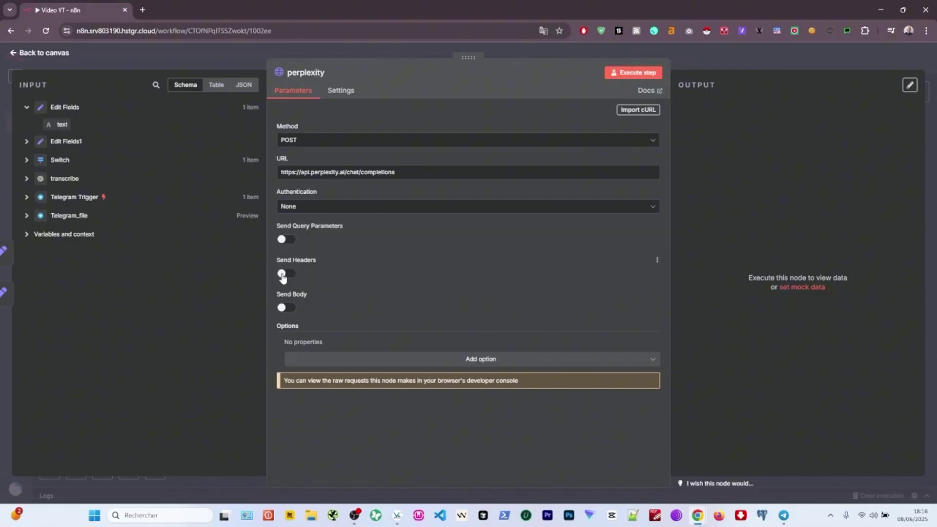
Enable sending headers and add an "Authorization" header whose value is "Bearer" followed by the Perplexity API key.
left_click(282, 274)
scroll(424, 248, "down", 2)
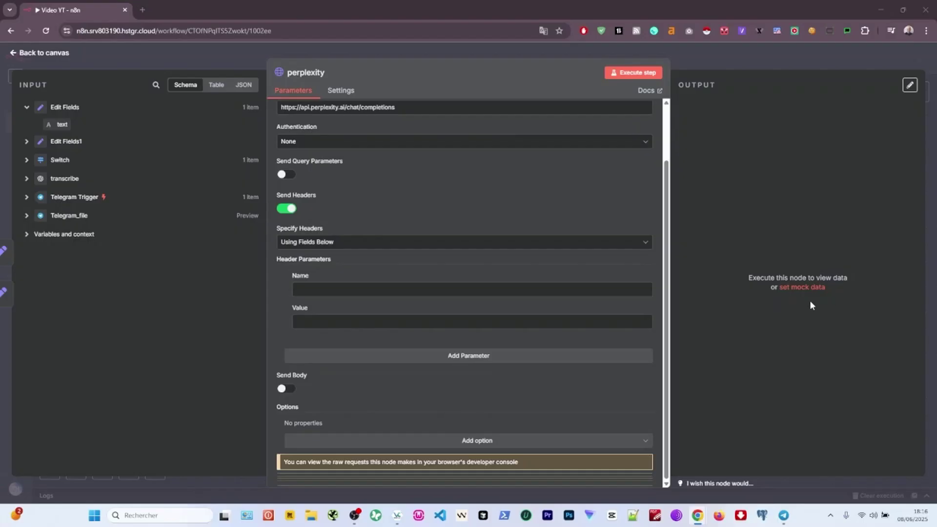
left_click(389, 288)
type("Authorization")
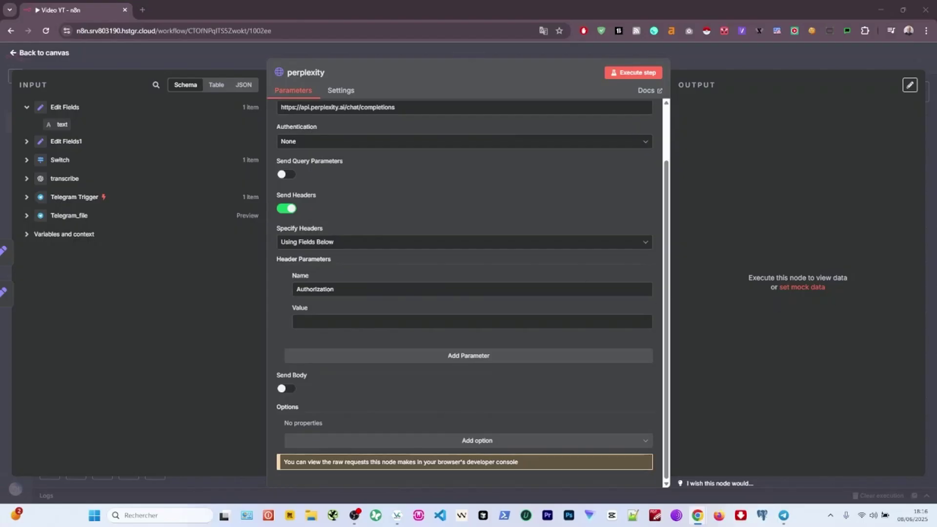
left_click(305, 318)
key("ctrl+v")
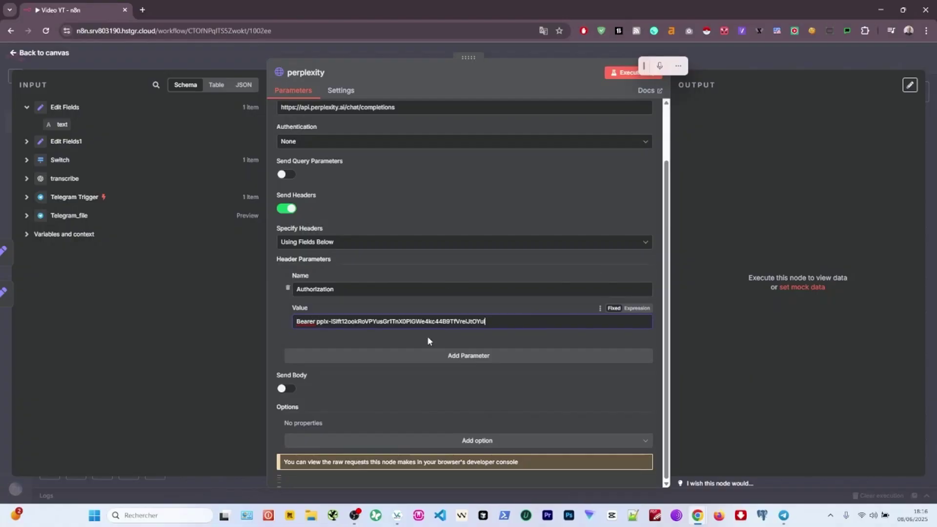
left_click(374, 386)
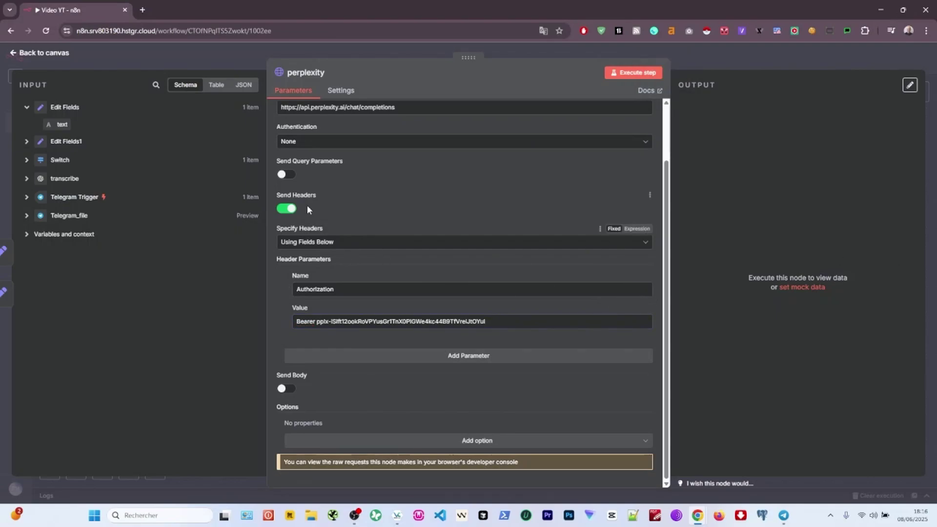
Add a second header parameter named "Accept" with the value "application/json".
left_click(389, 356)
scroll(372, 334, "down", 2)
type("Accept")
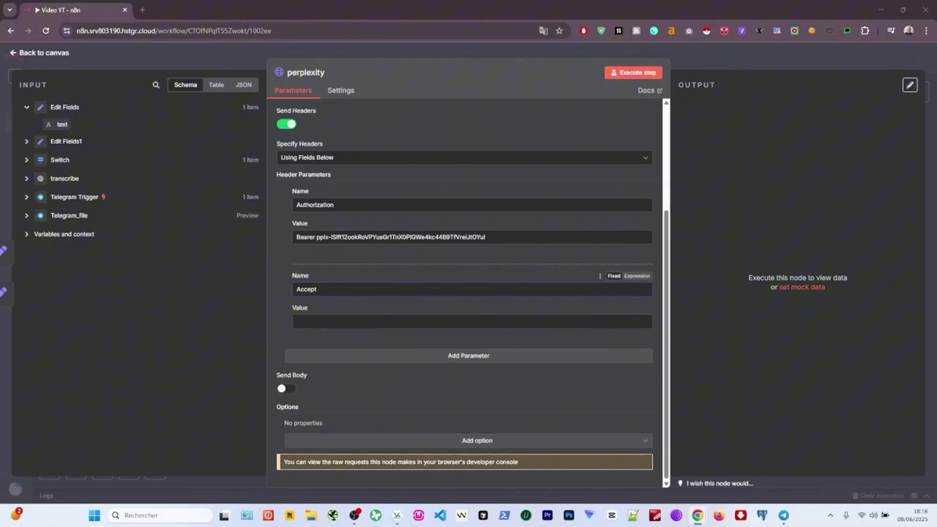
left_click(325, 323)
type("applicat")
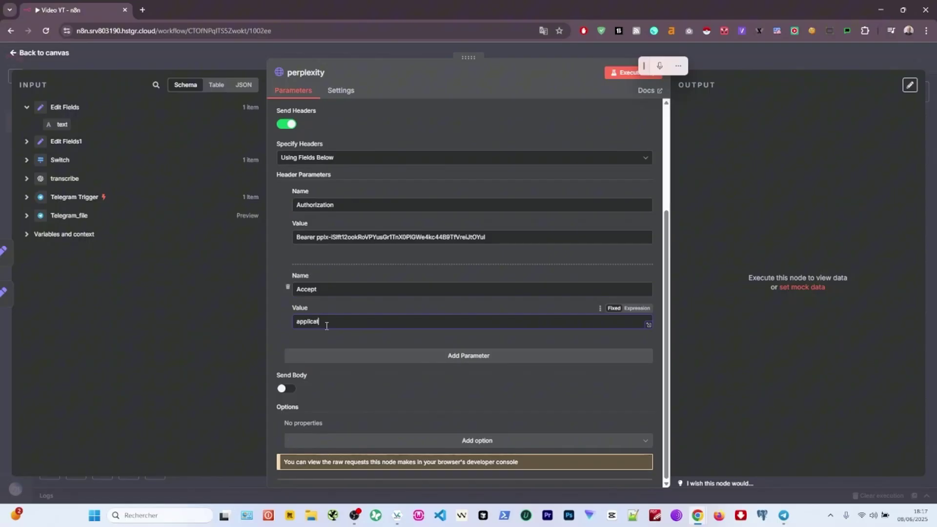
type("ion/json")
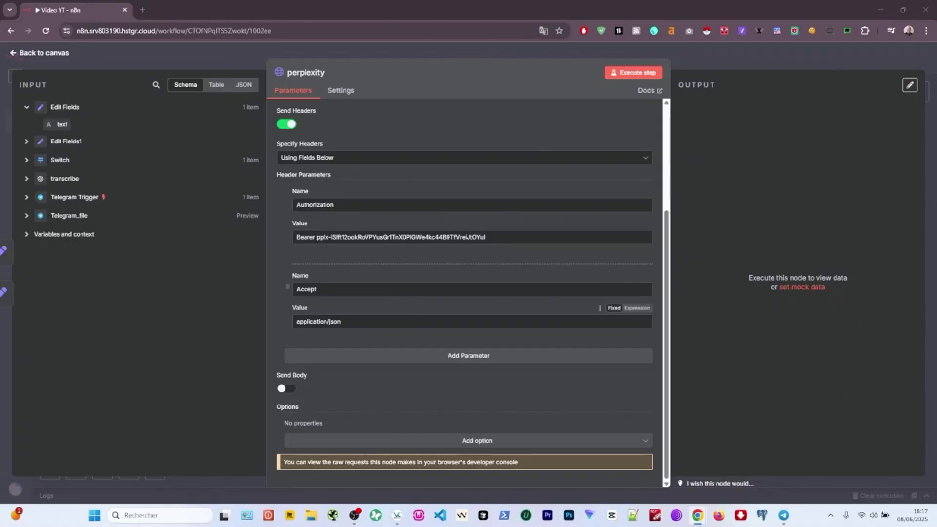
Enable sending a request body and set it to be specified using JSON.
left_click(283, 388)
scroll(368, 345, "down", 3)
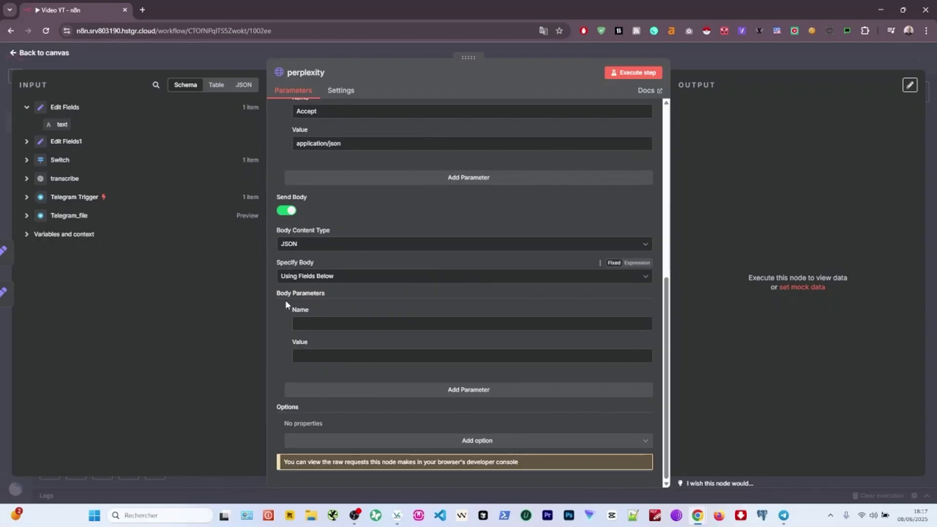
left_click(336, 277)
left_click(313, 319)
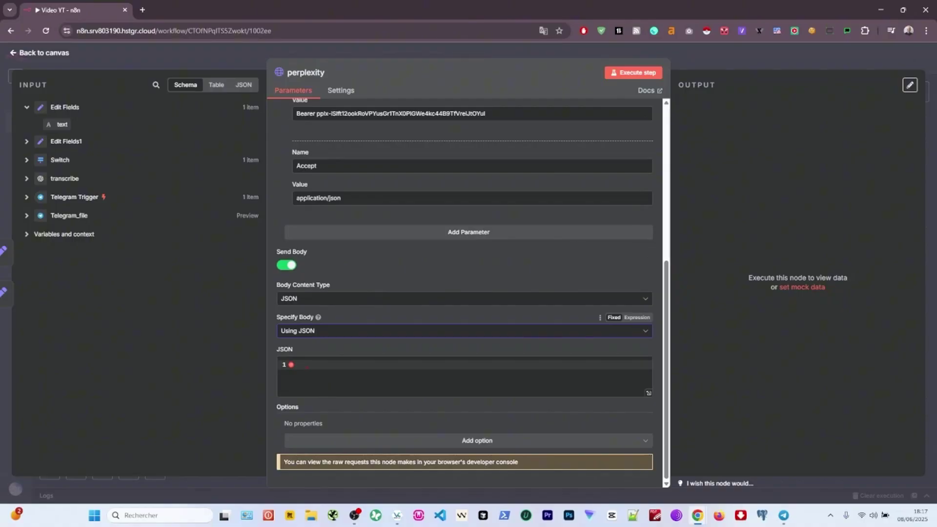
Enter a JSON body expression with model "sonar", a French user prompt requesting complete, structured, chronological research, and max_tokens 2000.
key("alt+Tab")
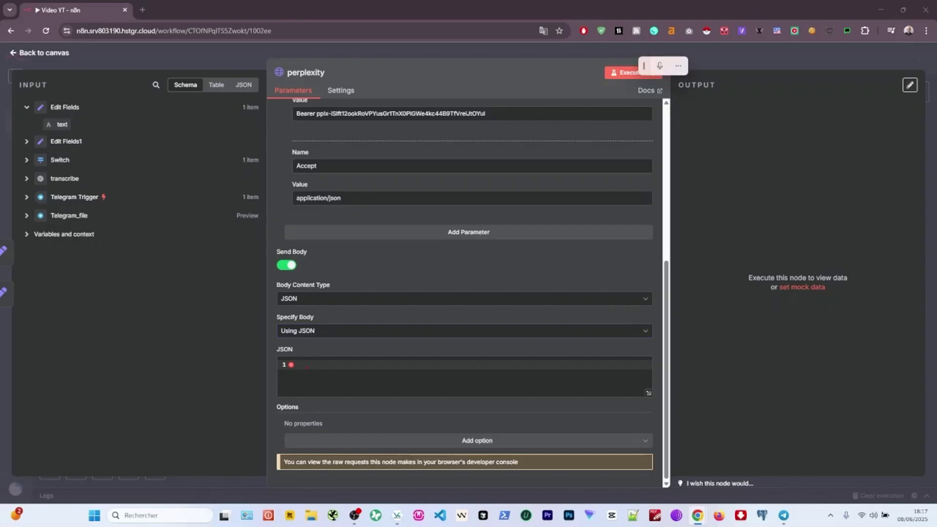
left_click(636, 349)
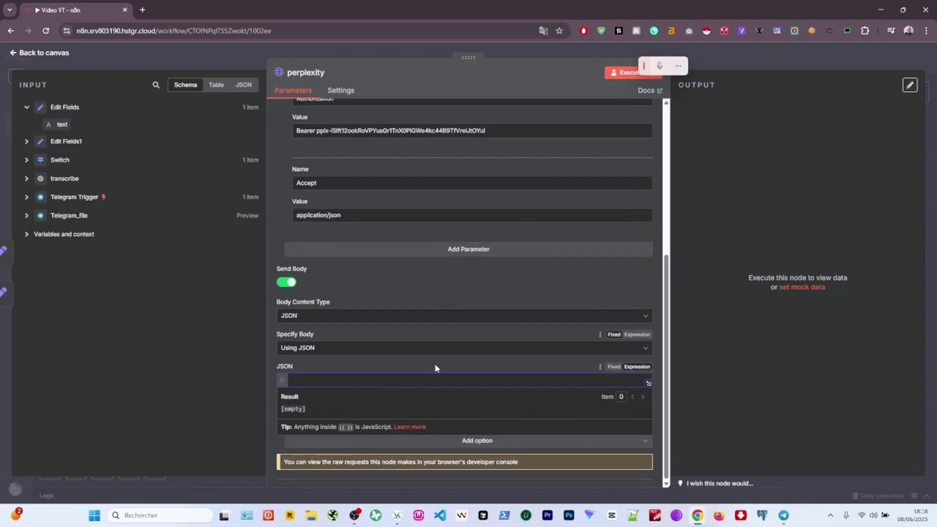
left_click(648, 383)
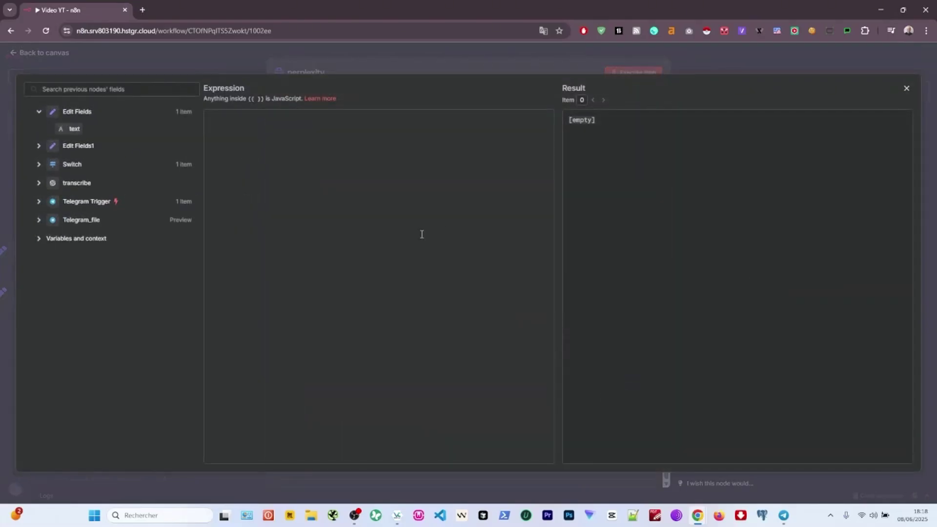
type("{   \"model\": \"sonar\",   \"messages\": [     {       \"role\": \"user\",       \"content\": \"Réalise une recherche complète, structurée et chronologique sur . Je souhaite que tu rassembles l'ensemble des éléments disponibles sur ce sujet : faits, dates clés, procès, rebondissements, expertises, ADN, témoignages, implications médiatiques et judiciaires. Inclue aussi bien les sources anciennes que les publications les plus récentes. Organise ton rapport en sections thématiques ou chronologiques, avec des paragraphes clairs et sans répétitions inutiles. Veille à éviter toute redondance et à privilégier une écriture fluide et précise. Si possible, indique les sources ou articles importants associés aux informations. Ce rapport doit couvrir tous les aspects du sujet sans omission, dans la limite maximale autorisée de tokens.\"     }   ],   \"max_tokens\": 2000")
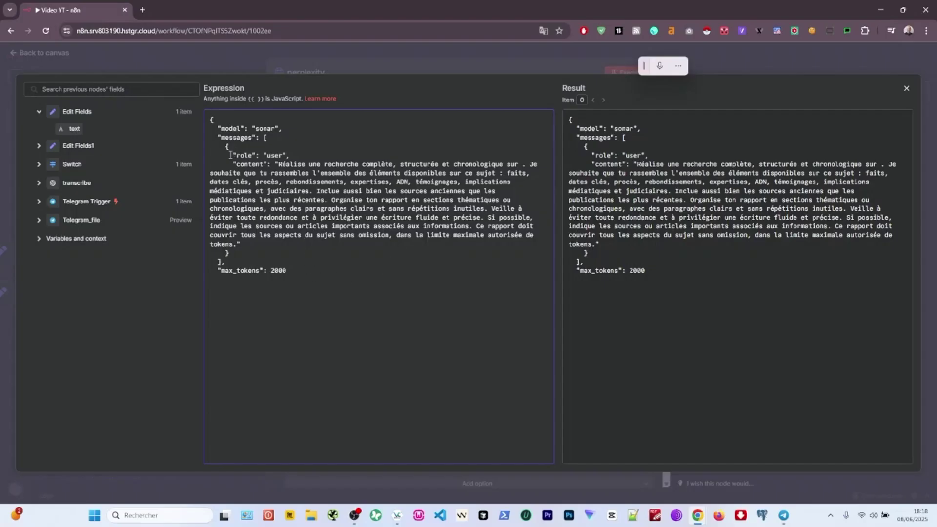
Insert the "text" field from Edit Fields into the prompt content right after "chronologique sur", and close the expression editor.
left_click_drag(221, 161, 292, 273)
left_click_drag(283, 171, 436, 186)
left_click(494, 170)
mouse_move(72, 130)
left_mouse_down()
mouse_move(490, 137)
mouse_move(51, 142)
mouse_move(60, 137)
left_mouse_up()
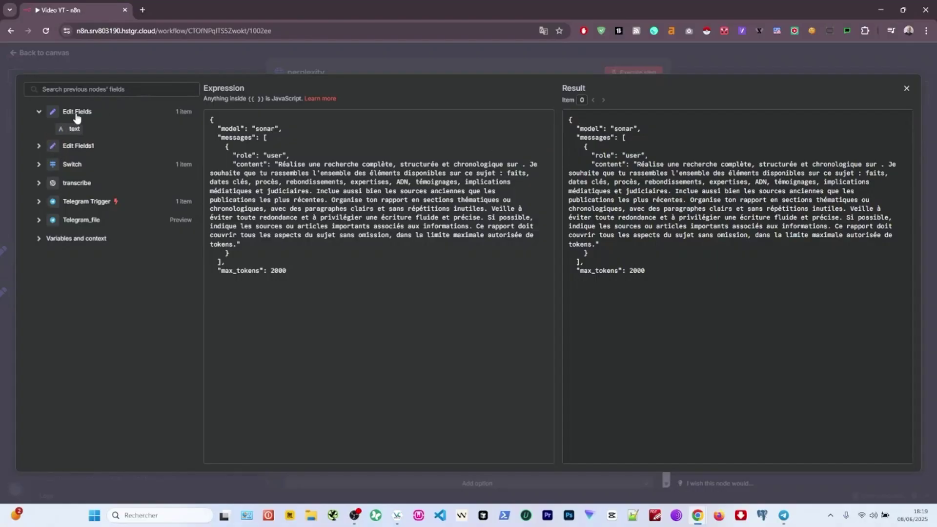
left_click_drag(64, 128, 529, 165)
left_click(375, 57)
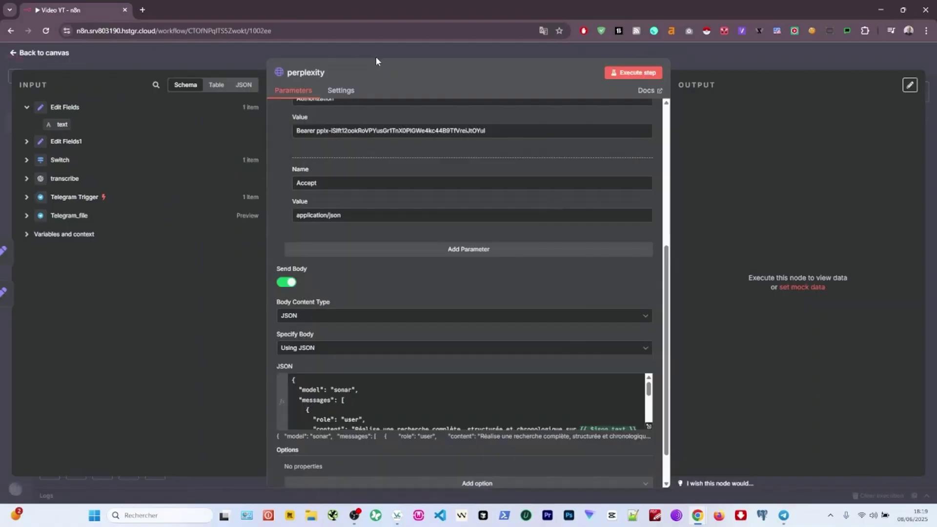
scroll(460, 304, "down", 1)
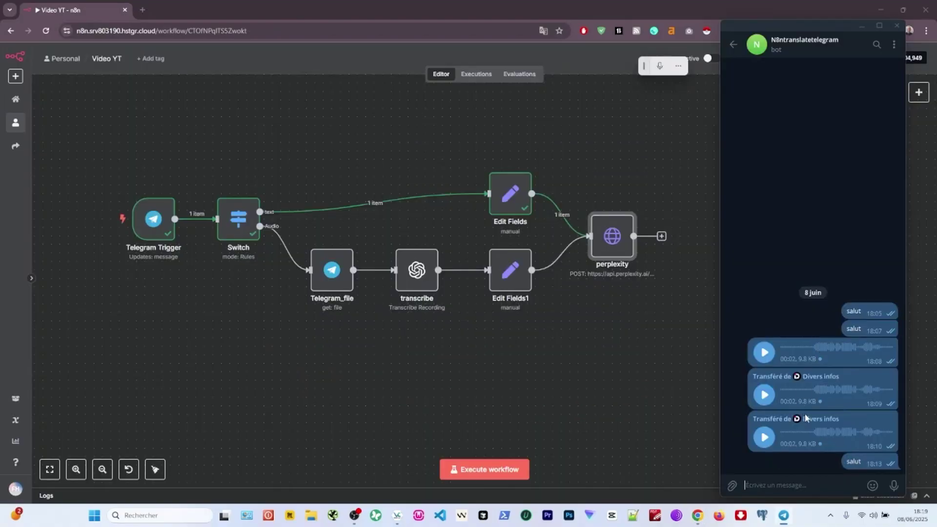
Execute the workflow and send the Telegram bot a dictated French message requesting research on Google's latest image-generation AI.
left_click(490, 469)
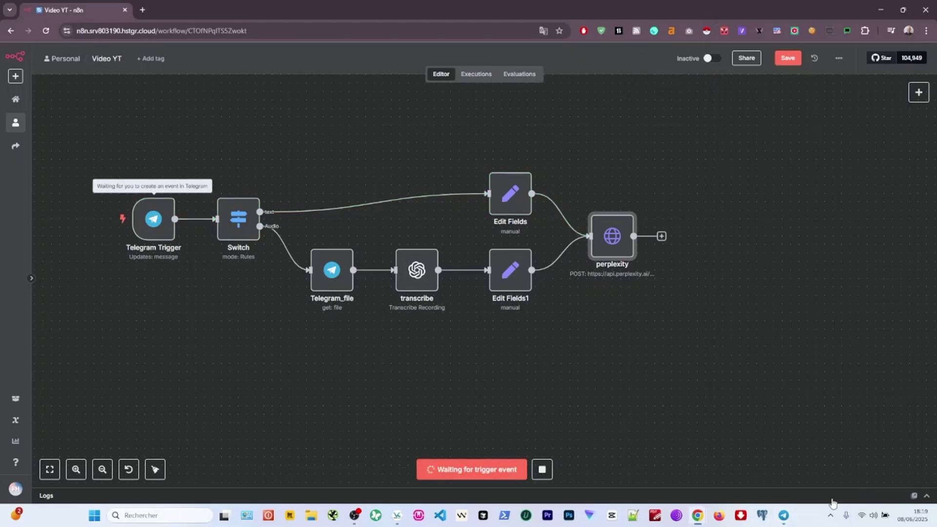
left_click(783, 515)
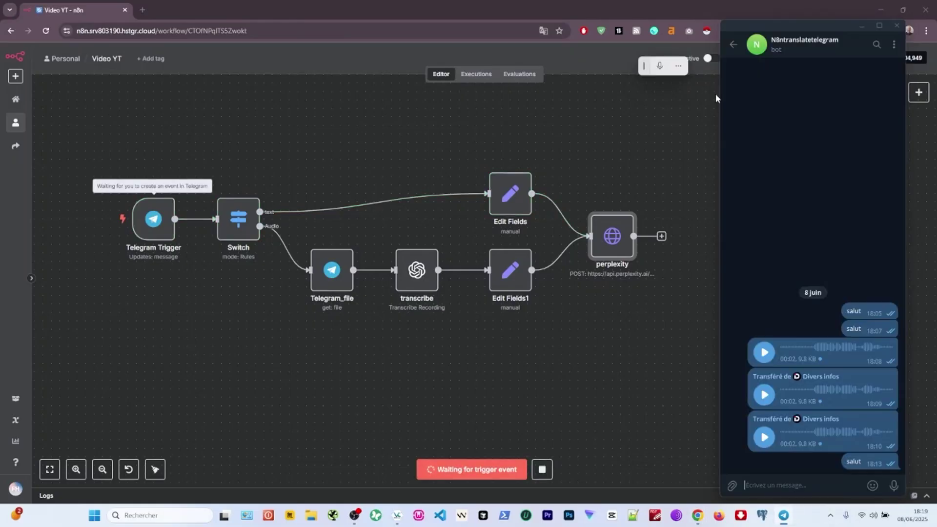
left_click(660, 68)
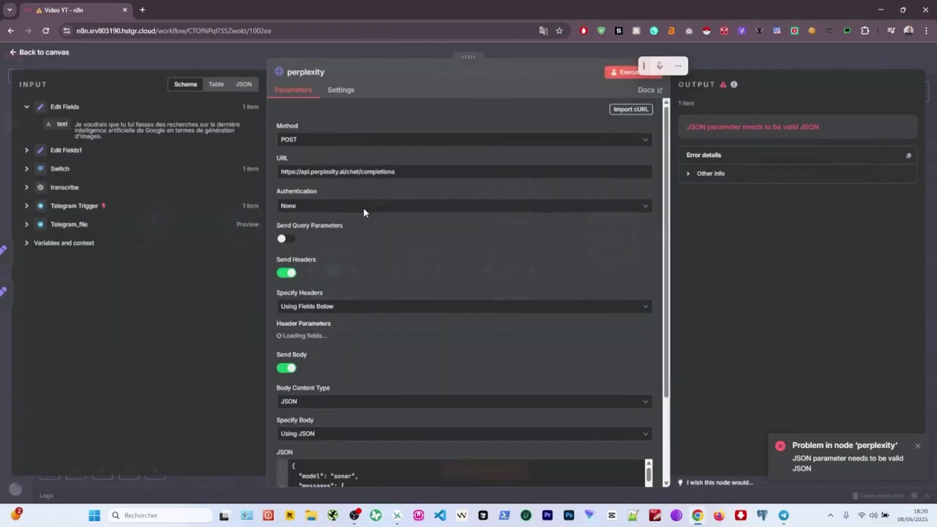
Complete the perplexity node's JSON body with a closing curly brace after max_tokens and execute the node again.
scroll(432, 241, "down", 6)
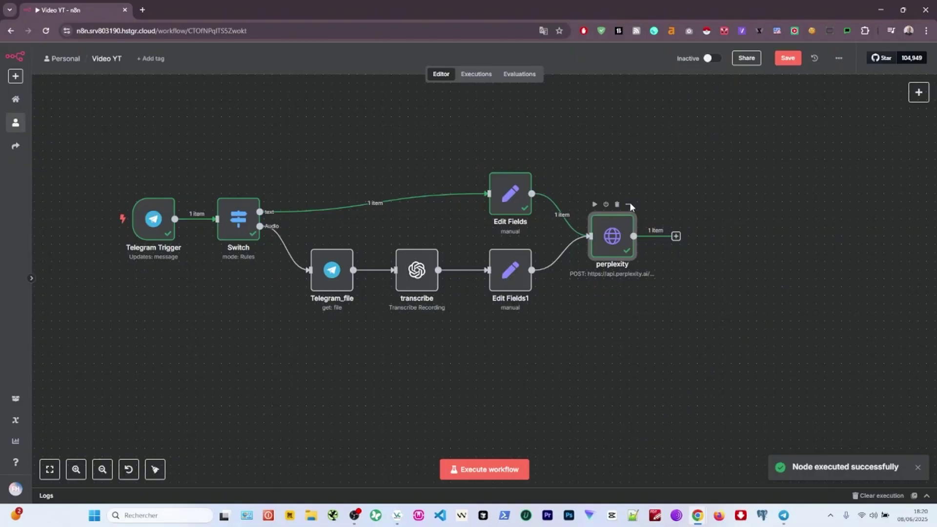
double_click(626, 235)
scroll(393, 345, "down", 5)
left_click(307, 382)
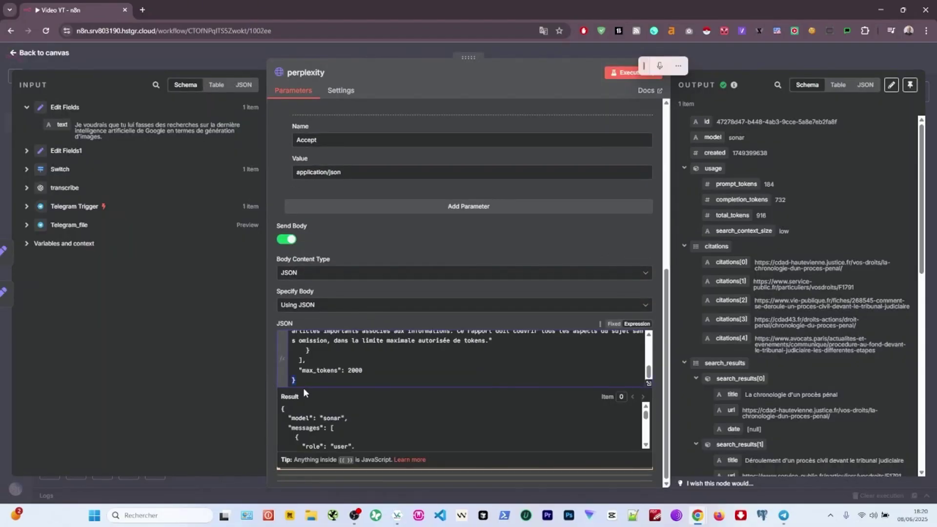
left_click(356, 45)
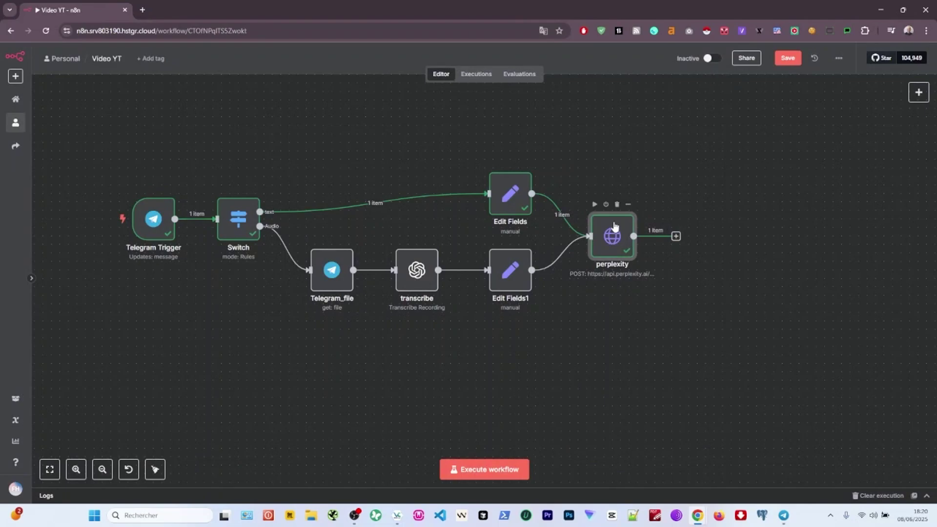
Show the perplexity node's output as JSON and examine its citations and search results.
double_click(613, 229)
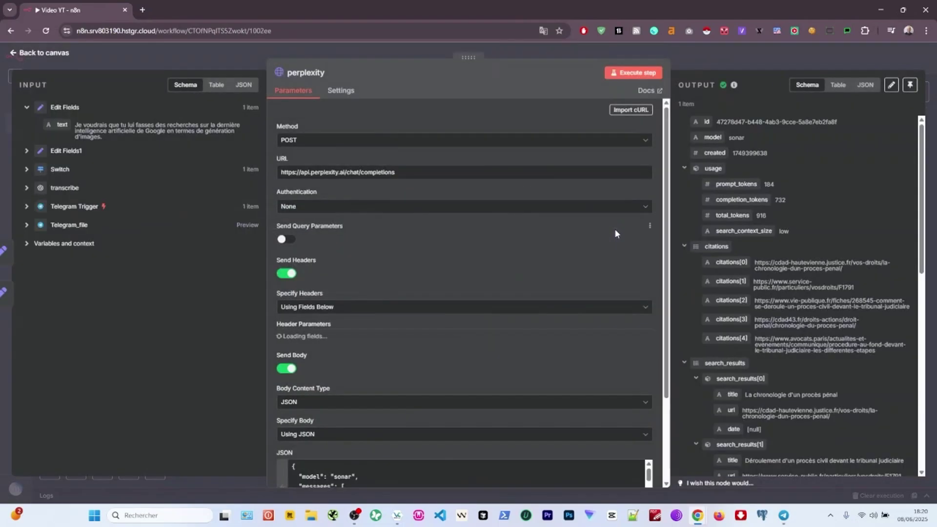
left_click(866, 85)
scroll(798, 240, "down", 7)
scroll(798, 240, "up", 5)
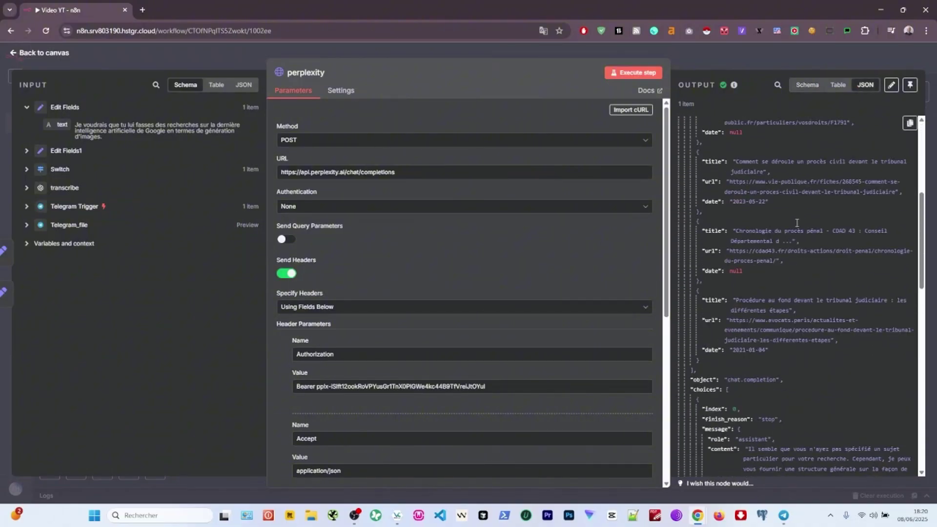
left_click_drag(697, 191, 806, 355)
left_click(801, 317)
scroll(787, 250, "down", 8)
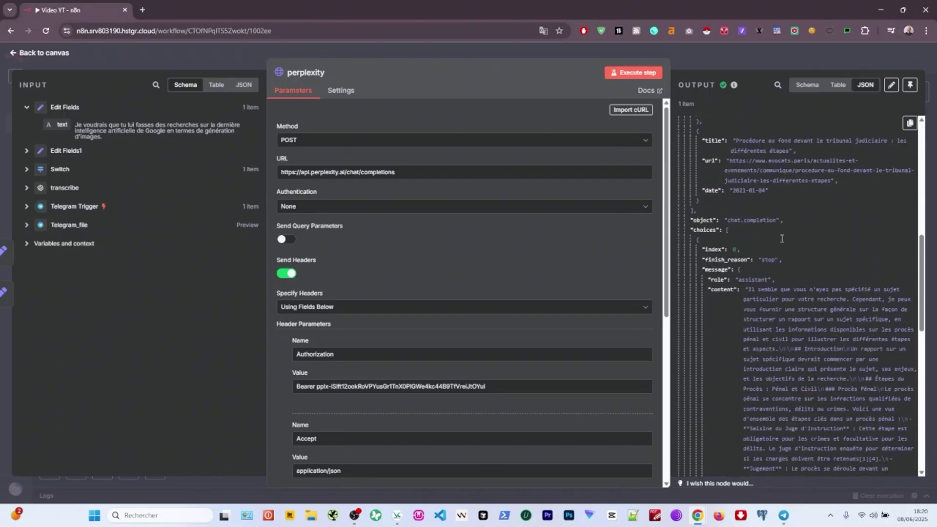
scroll(778, 236, "up", 10)
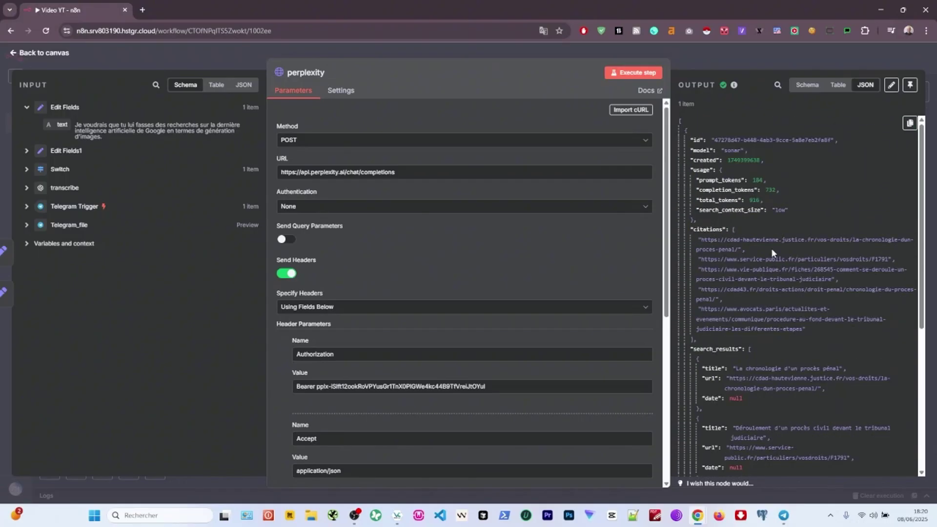
Read the assistant's message content within the choices section of the perplexity output.
scroll(770, 227, "down", 8)
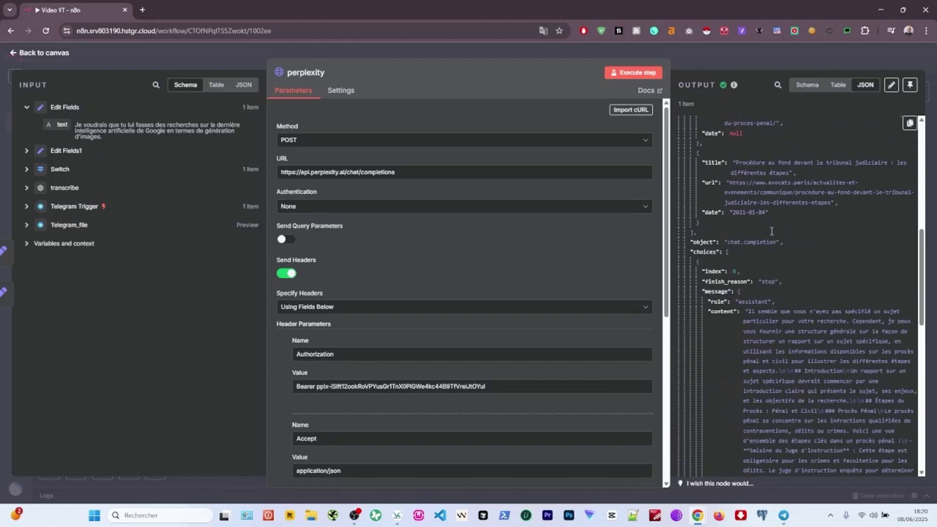
left_click_drag(753, 168, 832, 394)
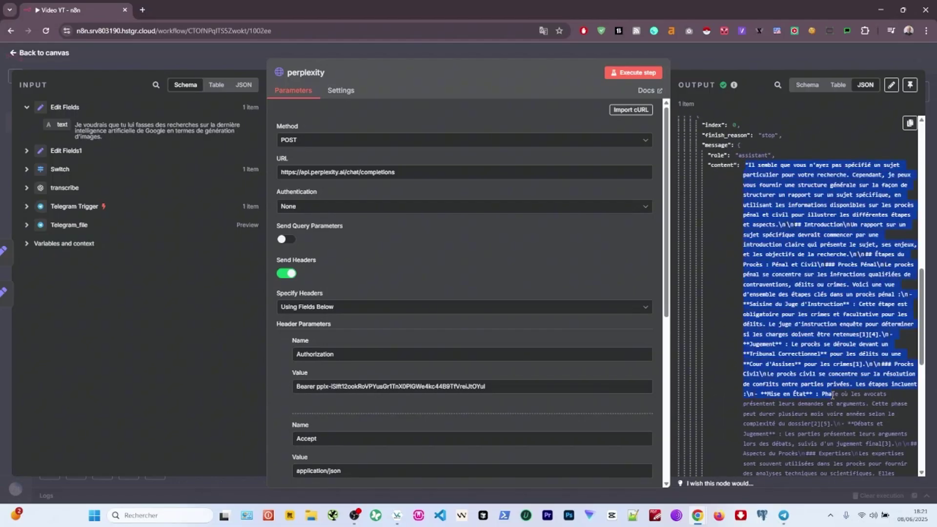
scroll(832, 329, "down", 5)
left_click(829, 322)
key("Escape")
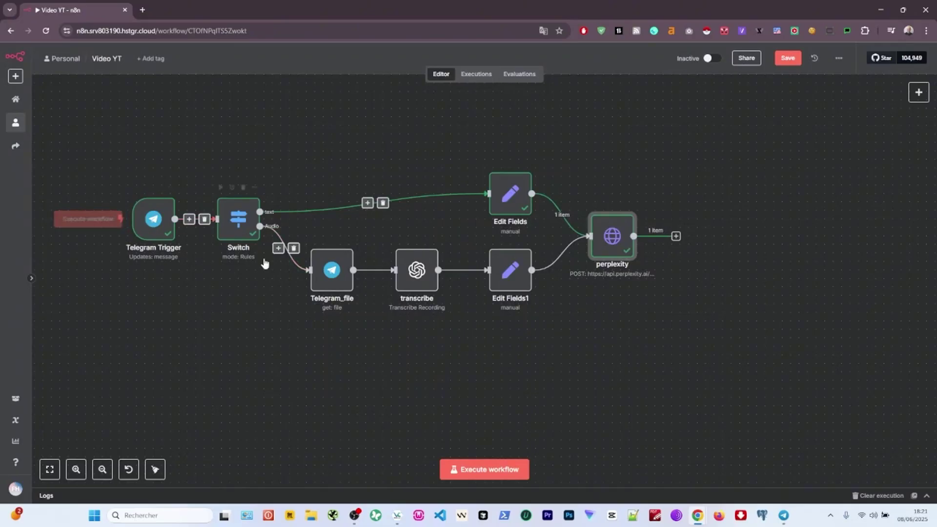
Reopen the perplexity node and check its input text against the returned search results and answer.
left_click_drag(749, 340, 560, 335)
left_click_drag(423, 232, 440, 232)
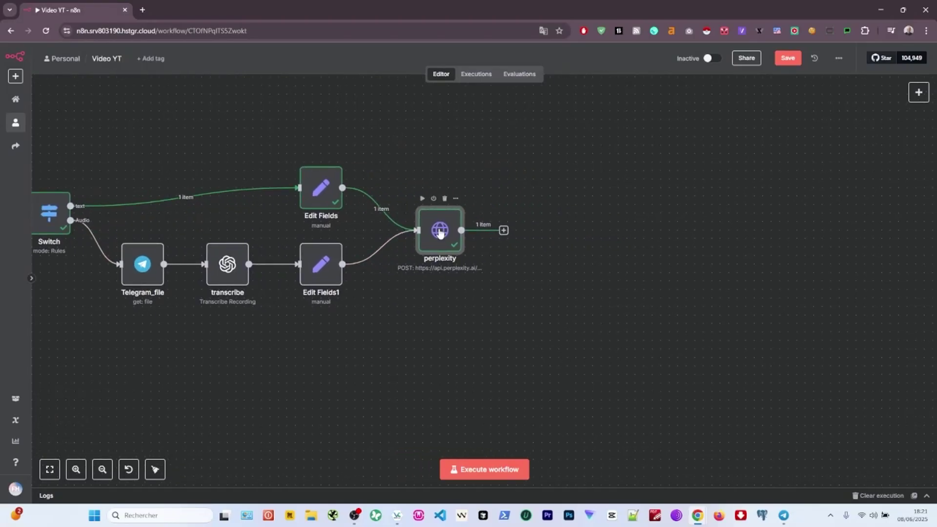
double_click(440, 232)
scroll(776, 234, "down", 10)
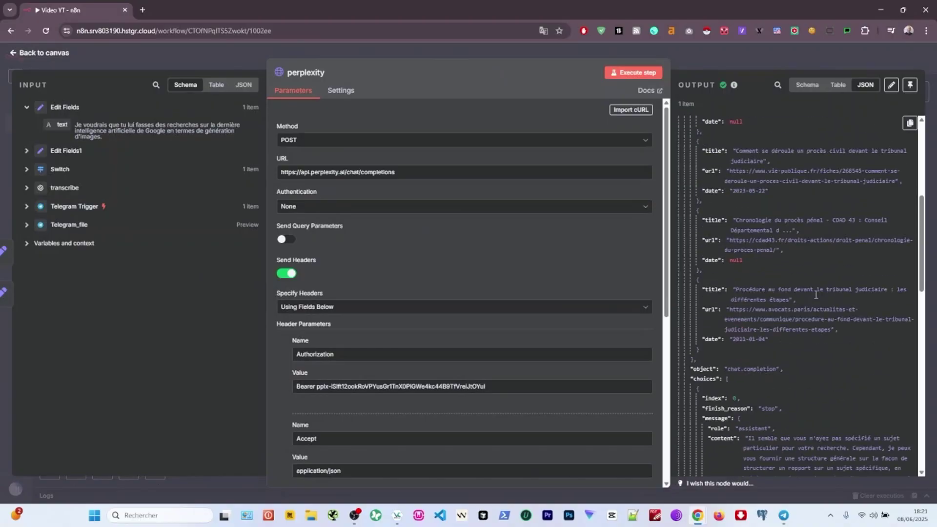
scroll(776, 244, "up", 3)
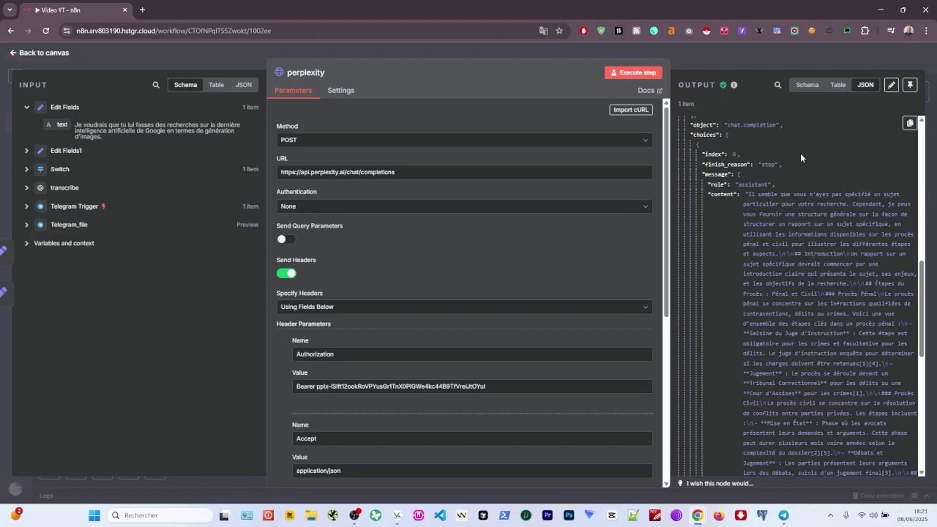
left_click(740, 56)
double_click(430, 241)
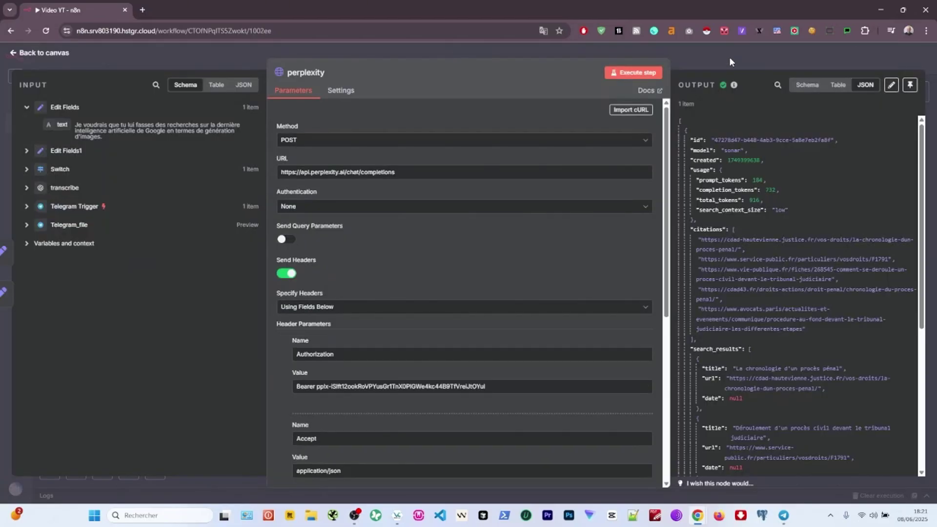
left_click(729, 61)
Execute the workflow again and resend the same research request about Google's latest image-generation AI to the Telegram bot.
left_click(784, 514)
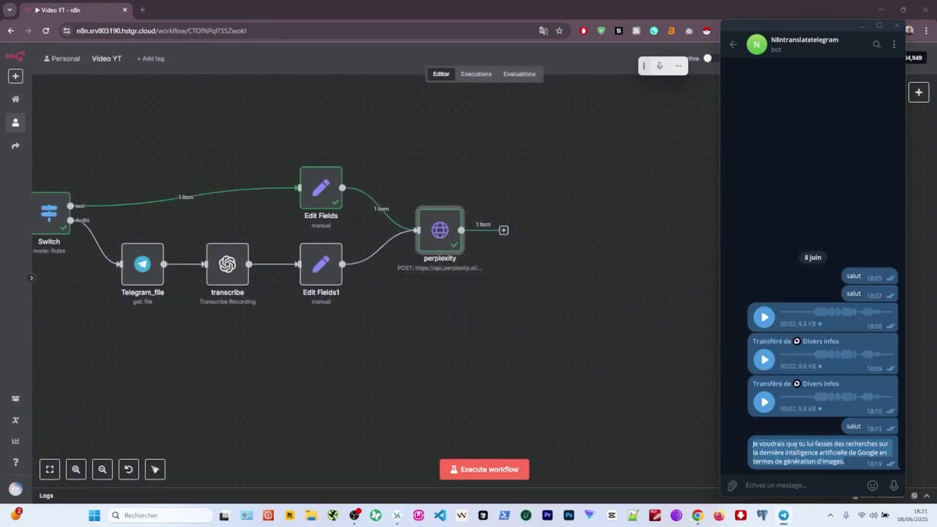
right_click(795, 450)
left_click(493, 470)
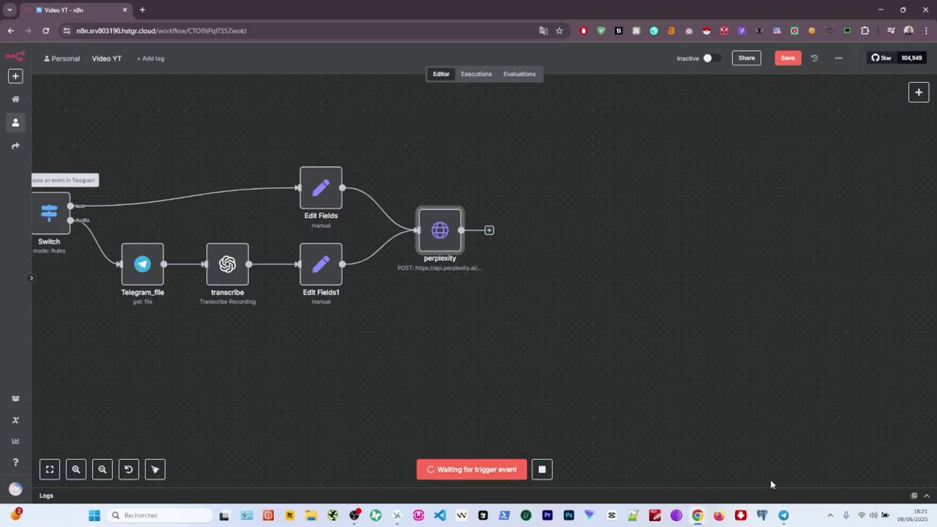
left_click(783, 515)
key("Return")
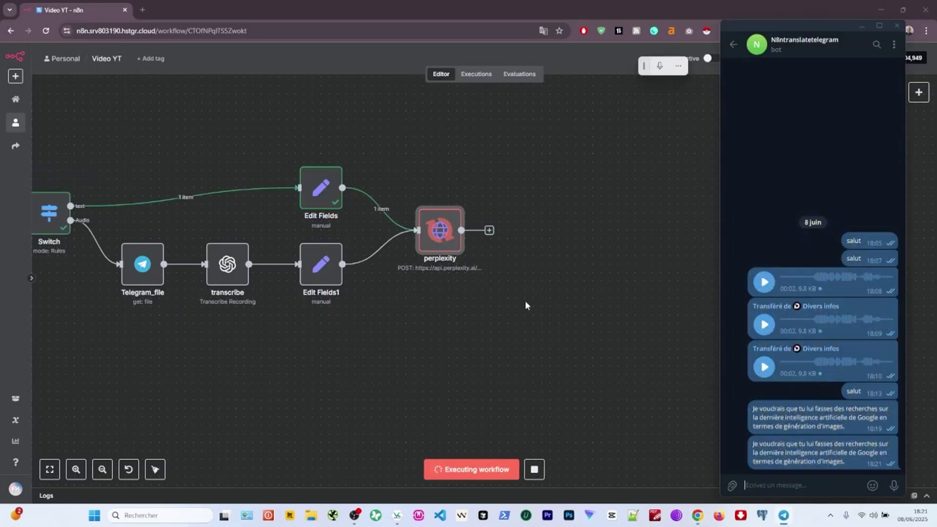
left_click(487, 242)
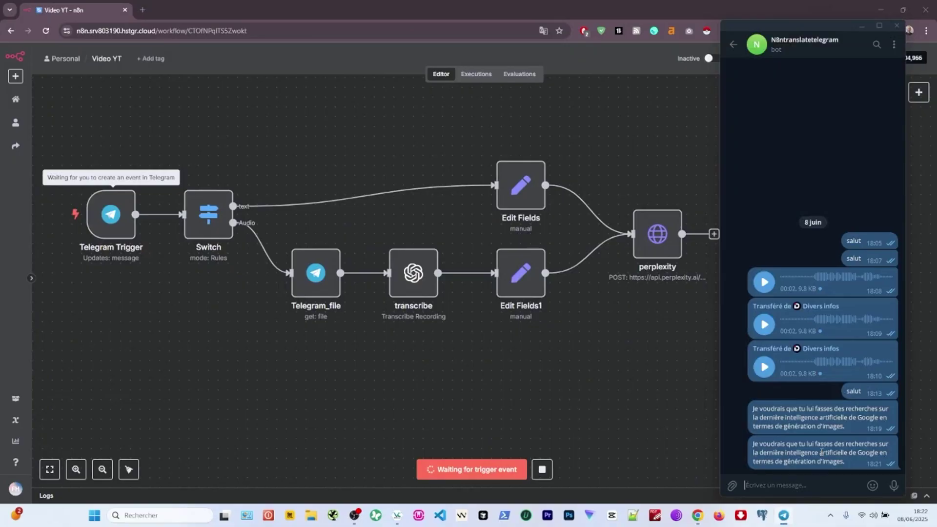
triple_click(821, 452)
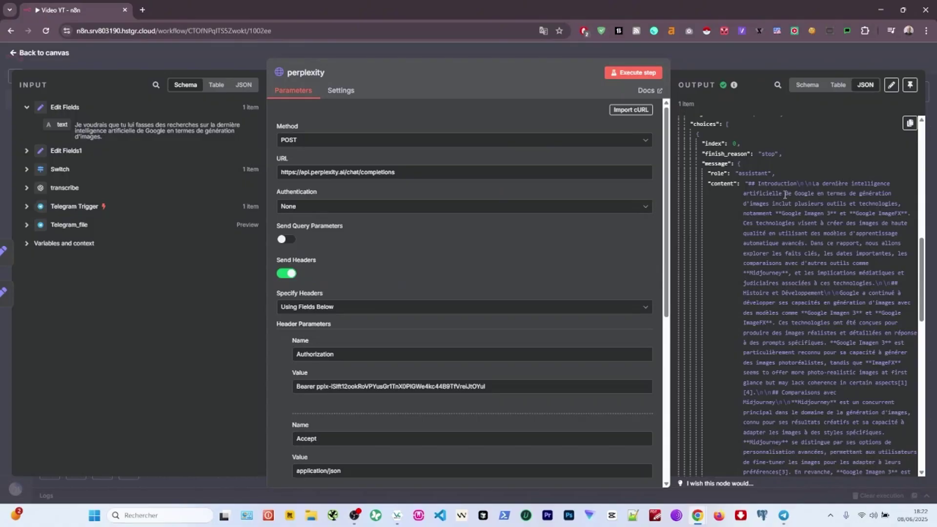
Examine the new perplexity answer's content for the Google image-generation models it mentions.
left_click_drag(773, 206, 874, 202)
left_click(803, 215)
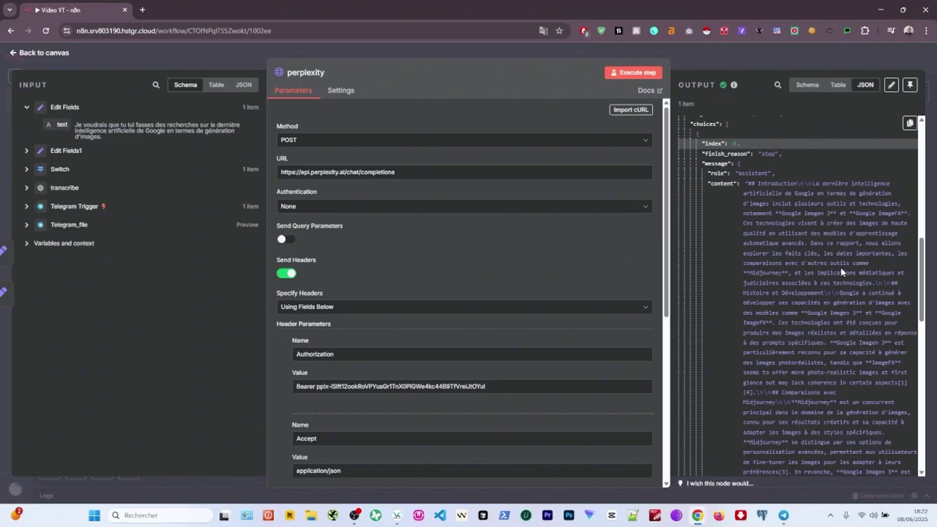
scroll(841, 267, "down", 1)
left_click_drag(806, 264, 855, 264)
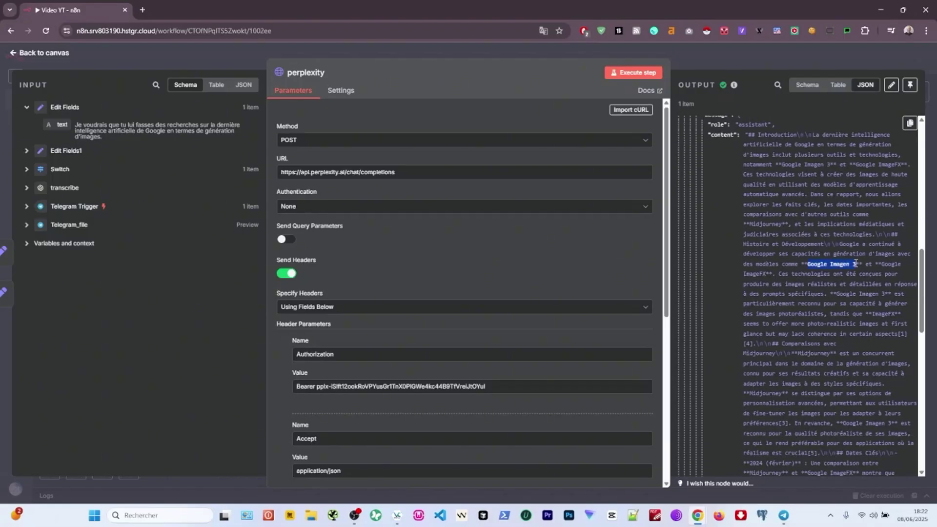
key("Escape")
Add an AI Agent node connected to the perplexity node's output and return to the canvas.
left_click_drag(679, 358, 435, 371)
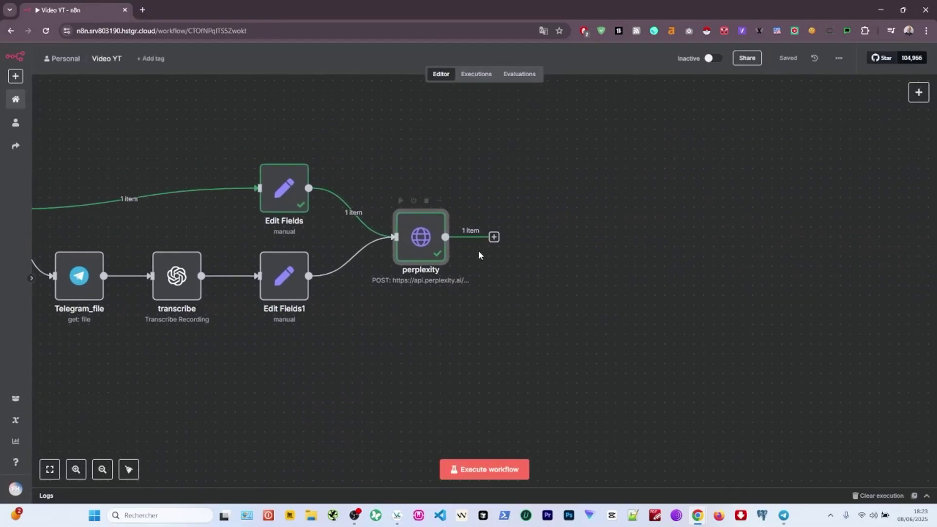
left_click(494, 236)
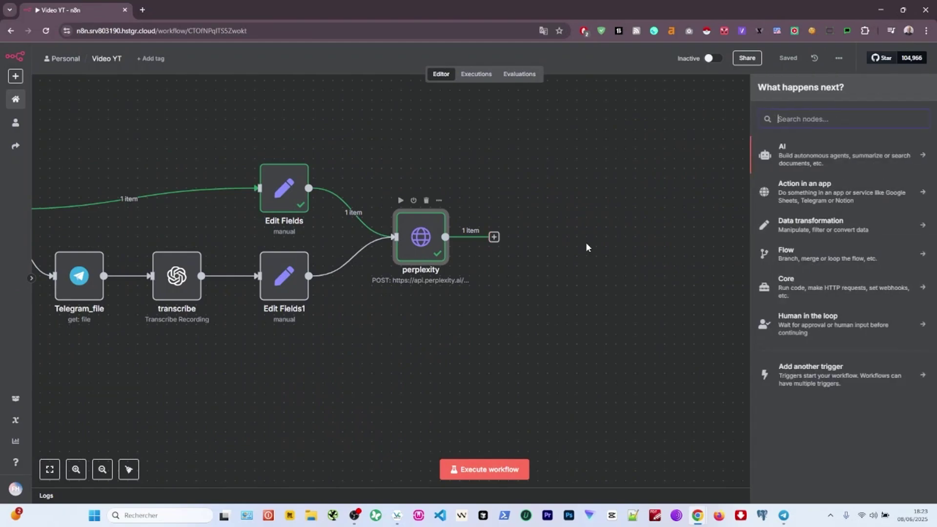
left_click(794, 157)
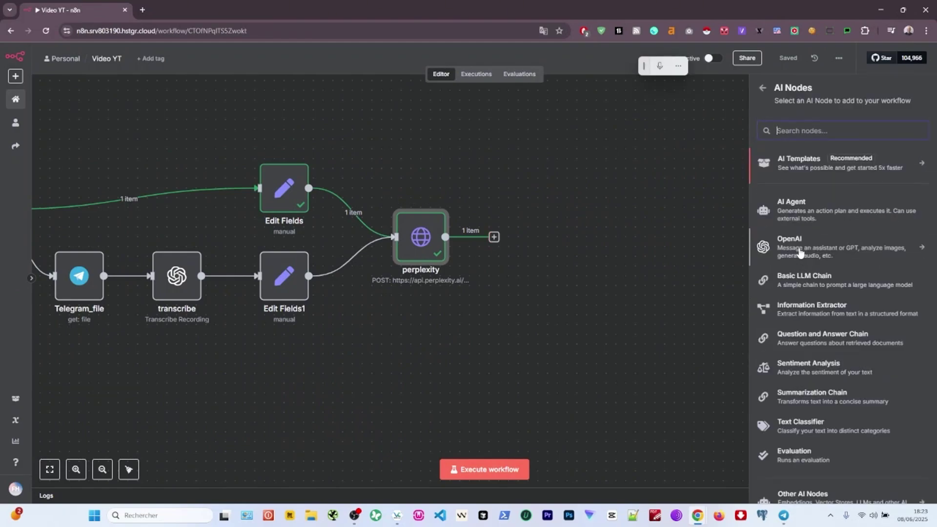
left_click(800, 214)
left_click(699, 53)
Replace the AI Agent after the perplexity node with a Basic LLM Chain whose user-message source is Define below.
right_click(541, 244)
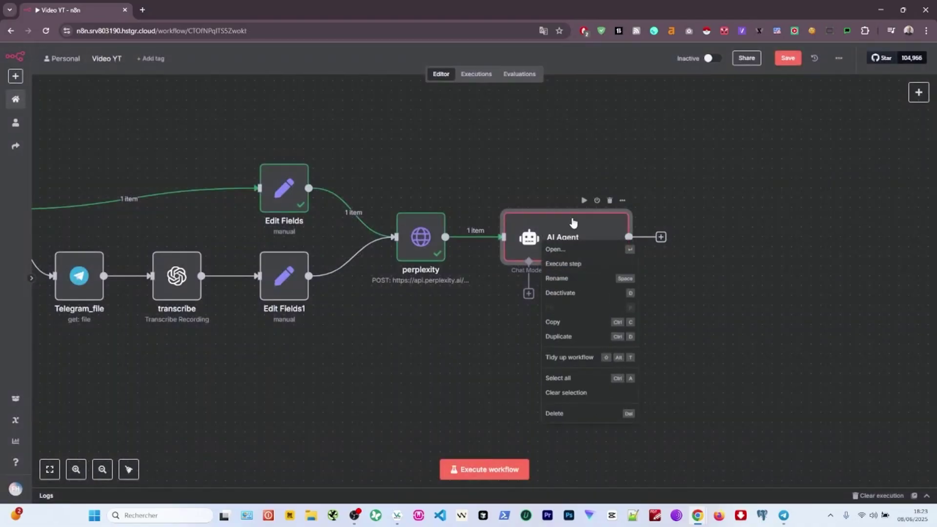
left_click(609, 201)
left_click(493, 236)
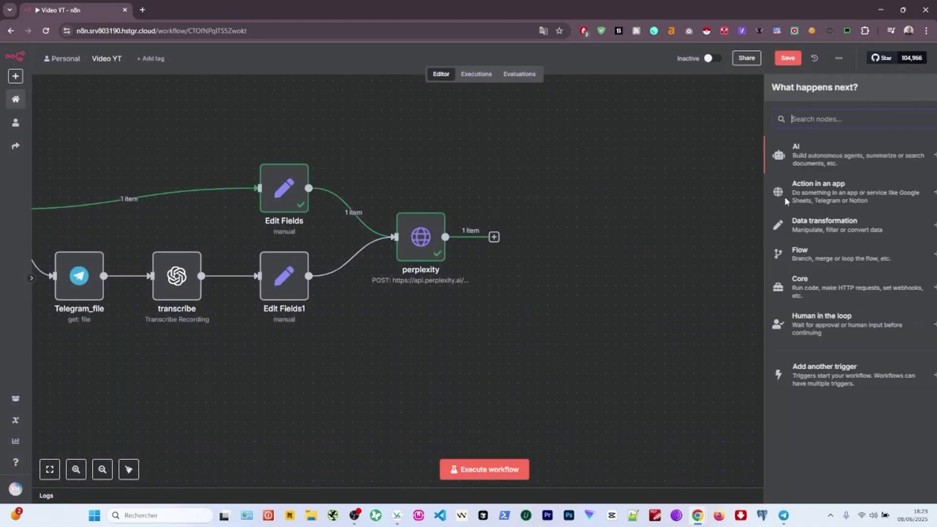
left_click(802, 155)
left_click(825, 261)
left_click(337, 145)
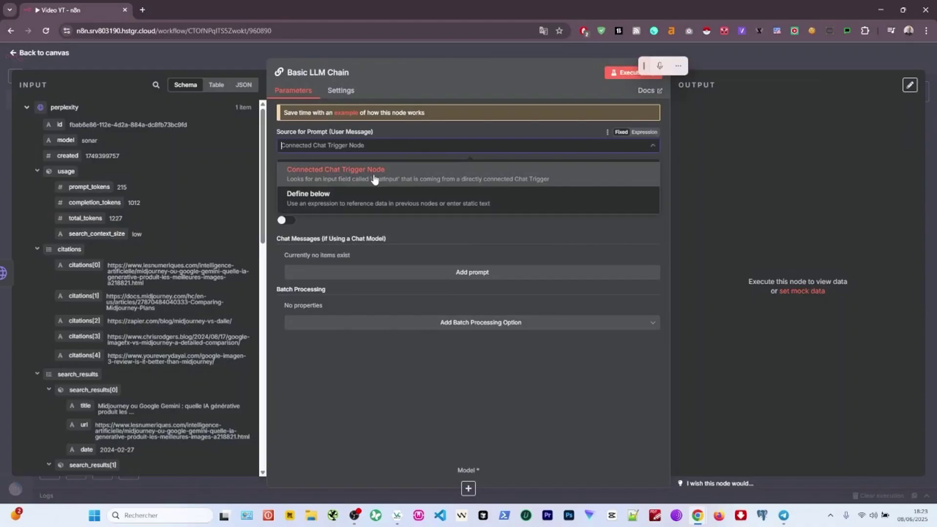
left_click(340, 198)
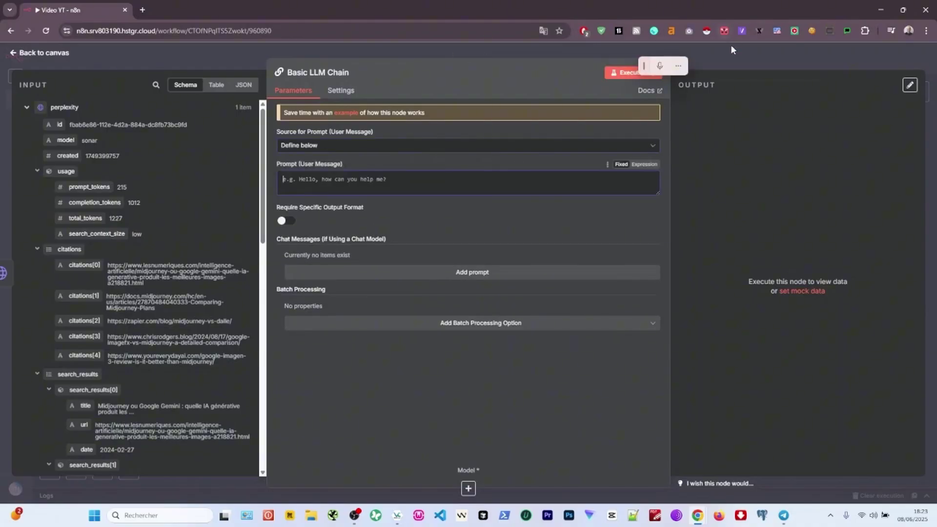
left_click(730, 48)
Attach an OpenAI Chat Model to the Basic LLM Chain, keeping the CHAT GPT Inno-Mation credential and the gpt-4o-mini model.
left_click(528, 294)
scroll(770, 305, "down", 2)
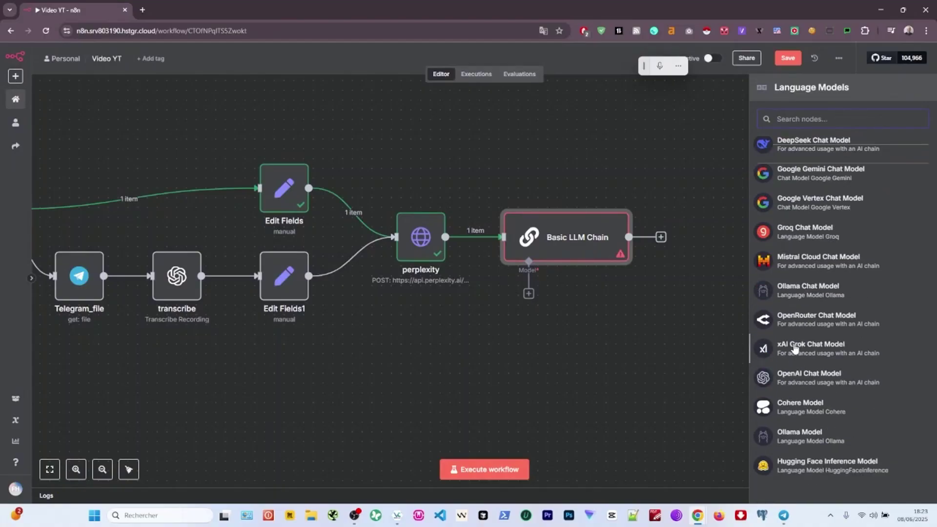
scroll(794, 346, "up", 2)
scroll(802, 316, "down", 3)
left_click(810, 410)
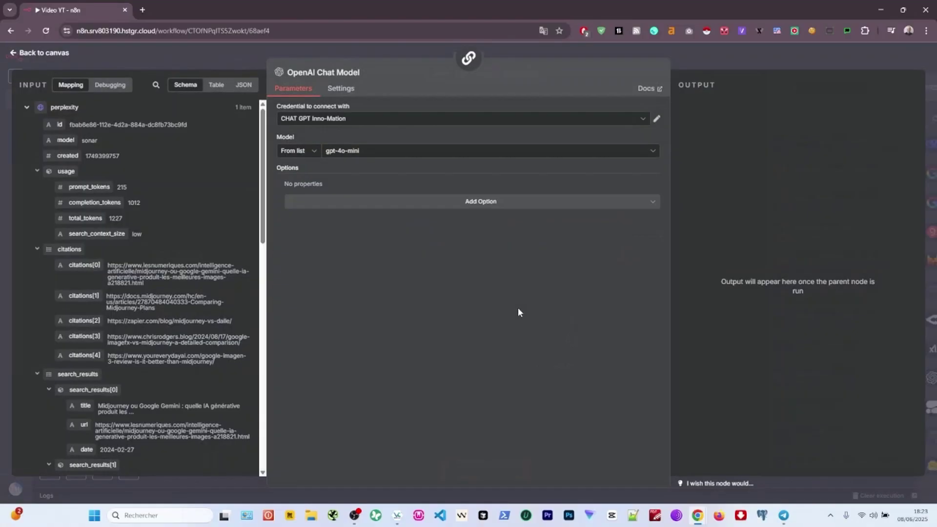
left_click(741, 69)
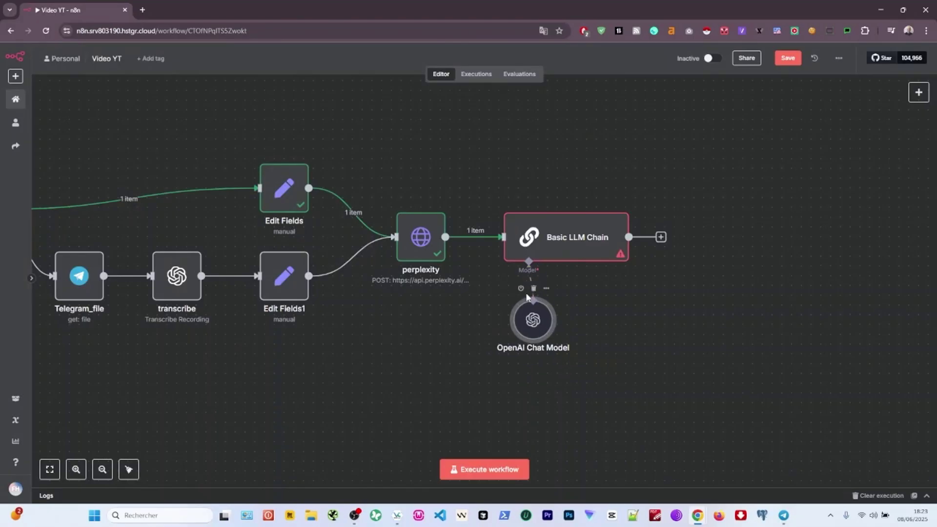
double_click(533, 323)
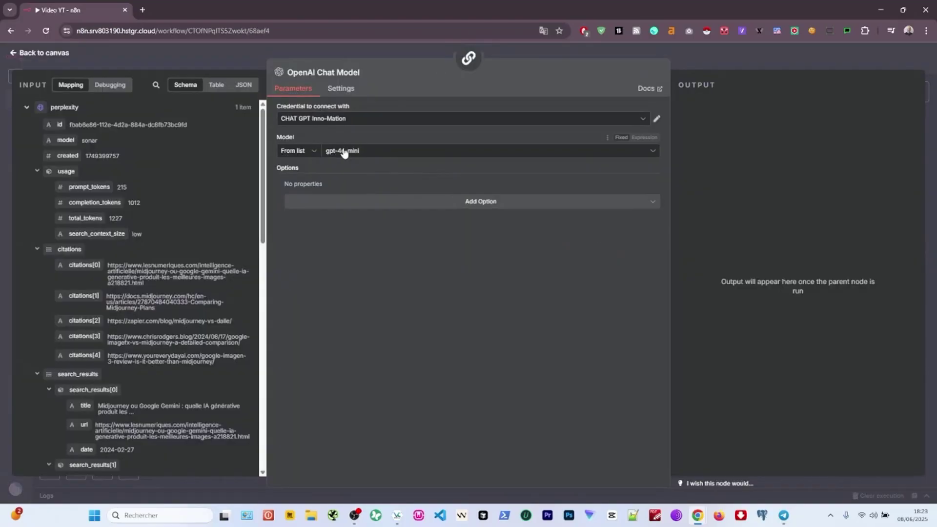
left_click(742, 48)
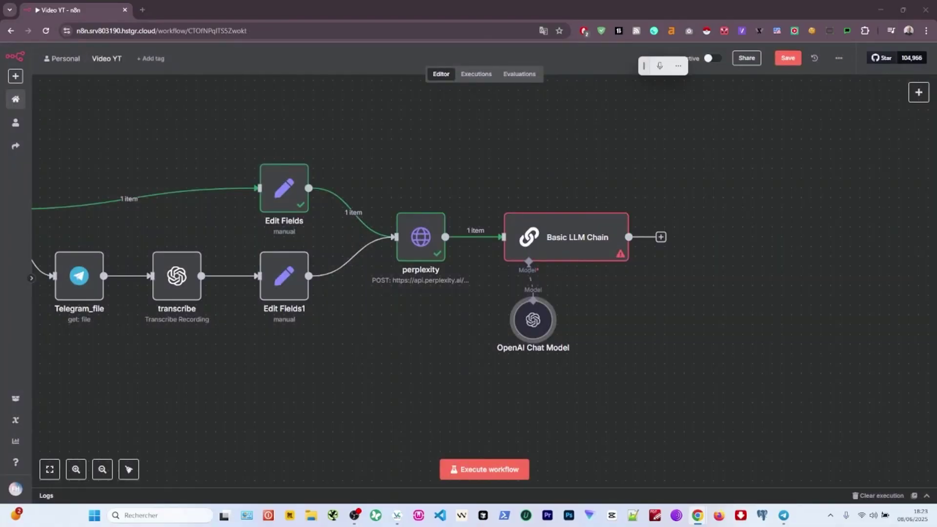
Enter the chain's prompt as an expression with French instructions for turning a press article into a realistic image prompt, ending with "Voici l'article :".
double_click(566, 236)
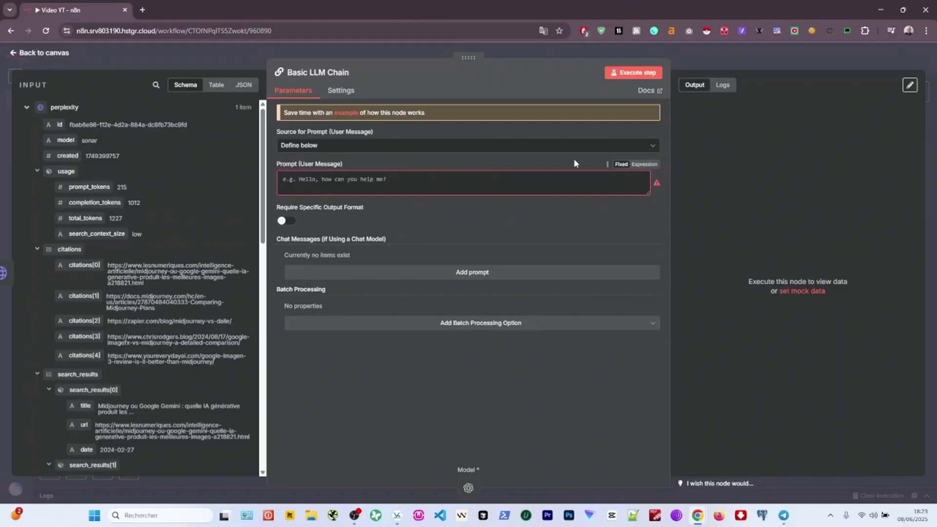
left_click(645, 164)
key("ctrl+f")
key("ctrl+v")
left_click(279, 134)
type("Tu es une intelligence artificielle spécialisée en génération de prompt d’image. Ton objectif est de lire un article de presse et de créer un prompt visuel réaliste et détaillé à partir de son contenu. Le résultat doit être un prompt clair destiné à une IA générative comme Midjourney ou DALL·E.  À partir du contenu suivant, produis un **prompt d’image** en respectant ces consignes : - Style : **réaliste, haute qualité, détaillé, photojournalistique** - Contenu : Représente la **scène centrale ou l’événement principal** de l’article - Composition : Ajoute un arrière-plan fidèle au lieu mentionné (si disponible), et adapte l’ambiance (heure du jour, météo…) - Personnages : Mentionne les personnes si décrites (tenue, expression, action) - Évite les éléments textuels ou logos - Le prompt doit rester **visuel** (pas de résumé, pas de jugement)  Voici l’article :")
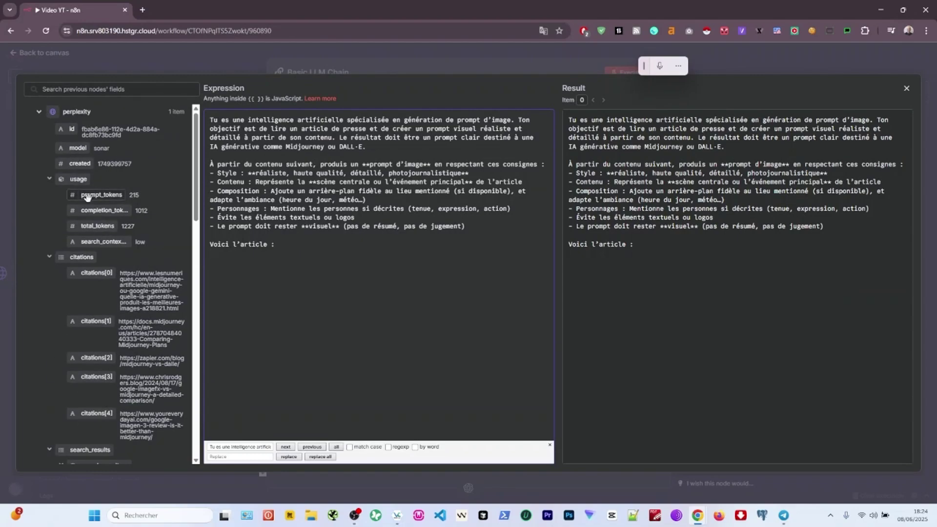
left_click(218, 63)
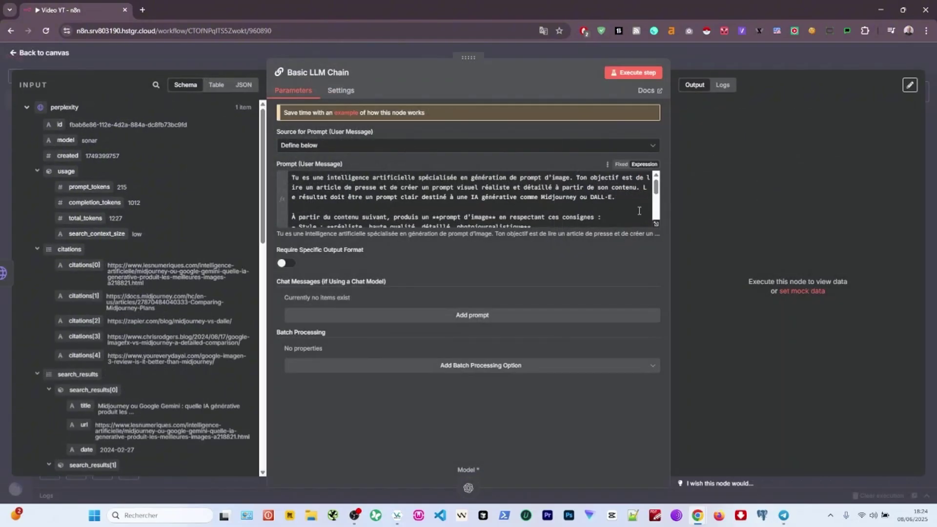
Append perplexity's message content after "Voici l'article :" in the chain's prompt, followed by "Réponds uniquement par le prompt image généré.".
left_click_drag(657, 198, 656, 214)
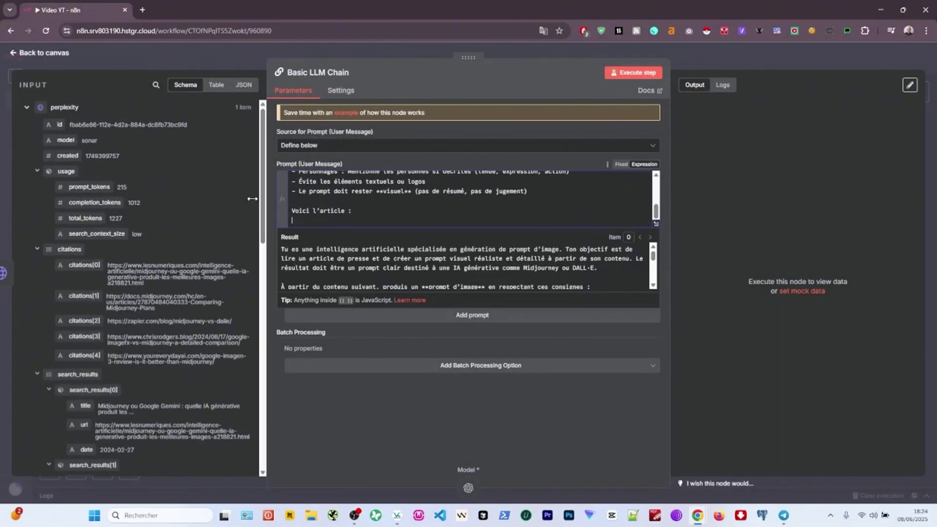
left_click(243, 85)
scroll(227, 107, "down", 5)
left_click_drag(64, 216, 351, 221)
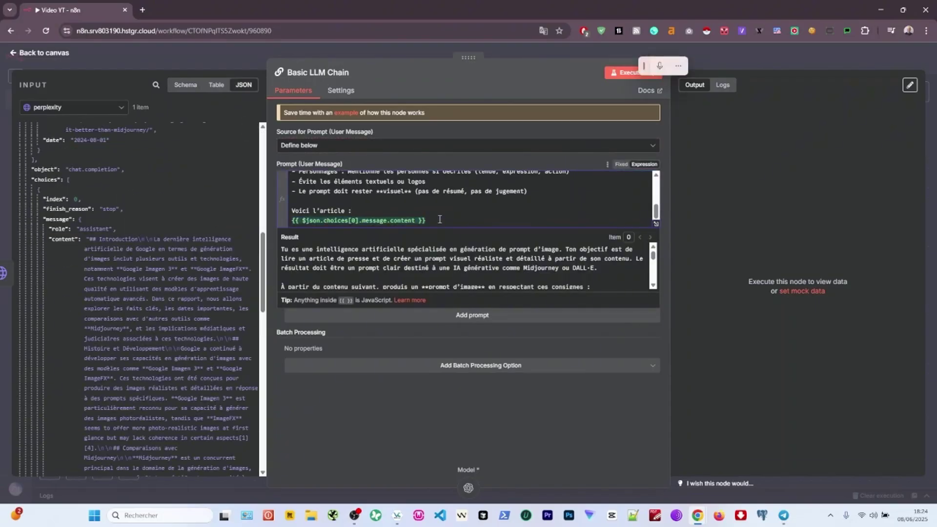
key("Return")
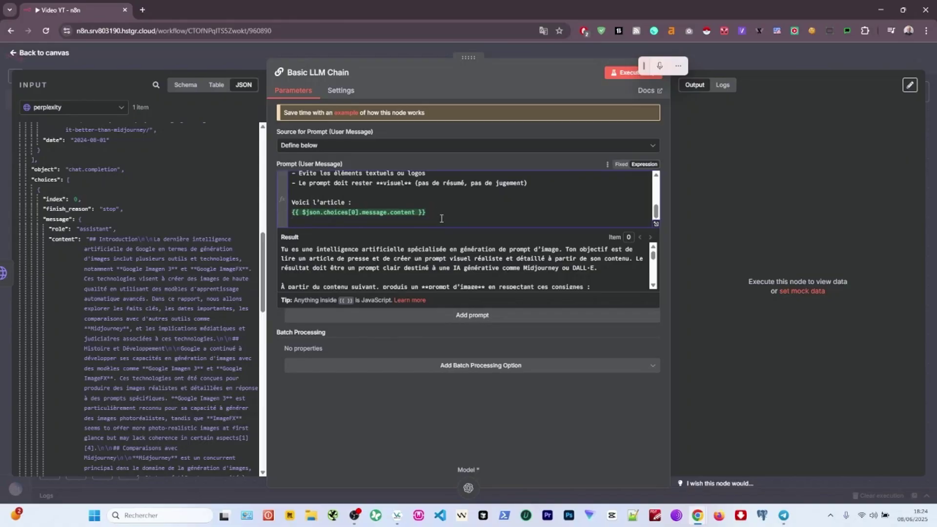
type("Réponds uniquement par le prompt image généré.")
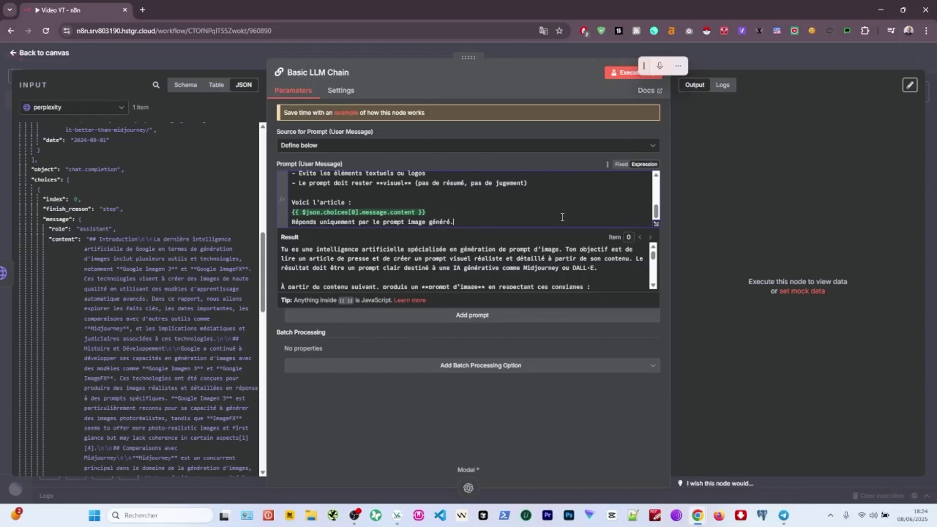
left_click(704, 48)
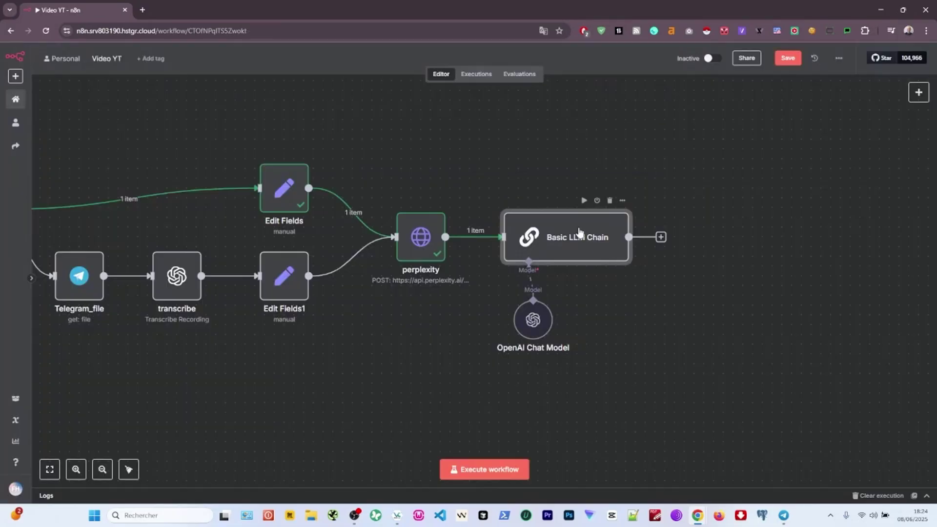
Execute the Basic LLM Chain node on its own and check the image prompt in its output.
left_click(584, 200)
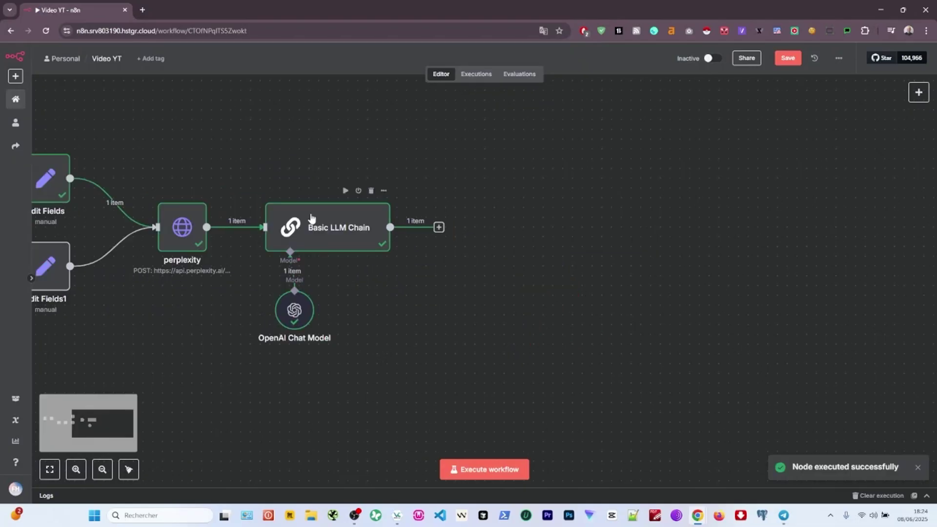
double_click(313, 218)
left_click_drag(737, 141, 871, 159)
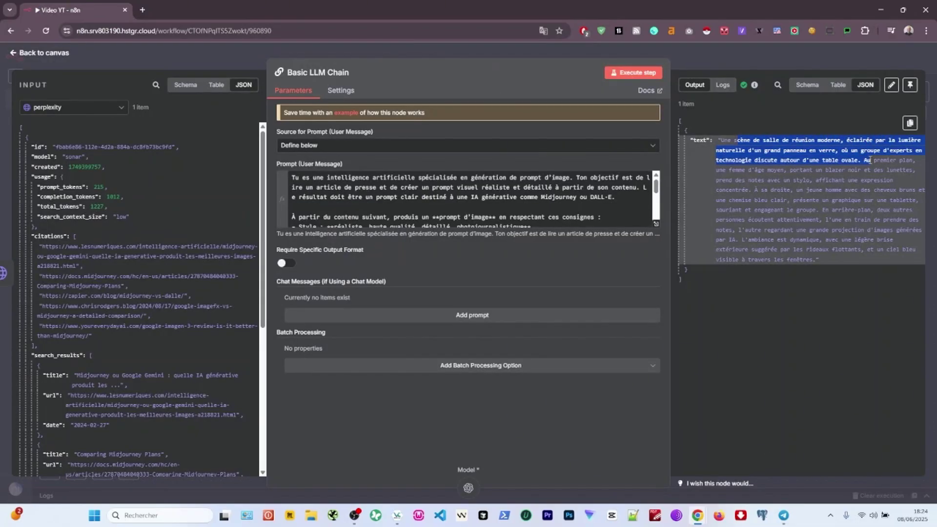
left_click(757, 65)
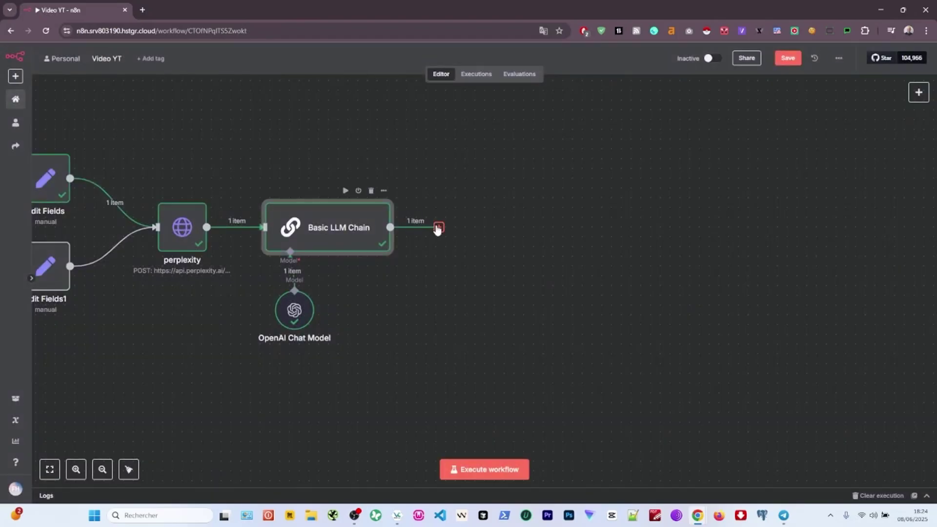
Add an AI Agent node after the Basic LLM Chain and set its user-message source to Define below.
left_click(438, 228)
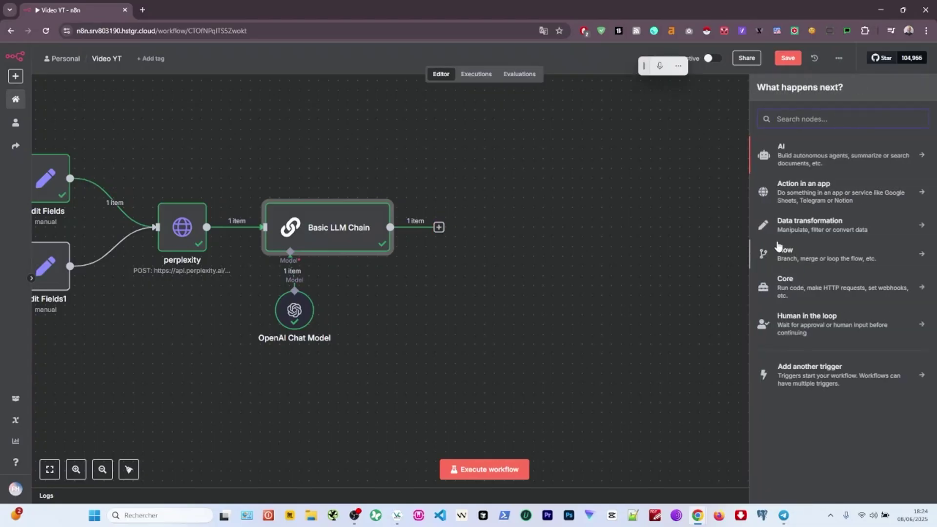
left_click(808, 162)
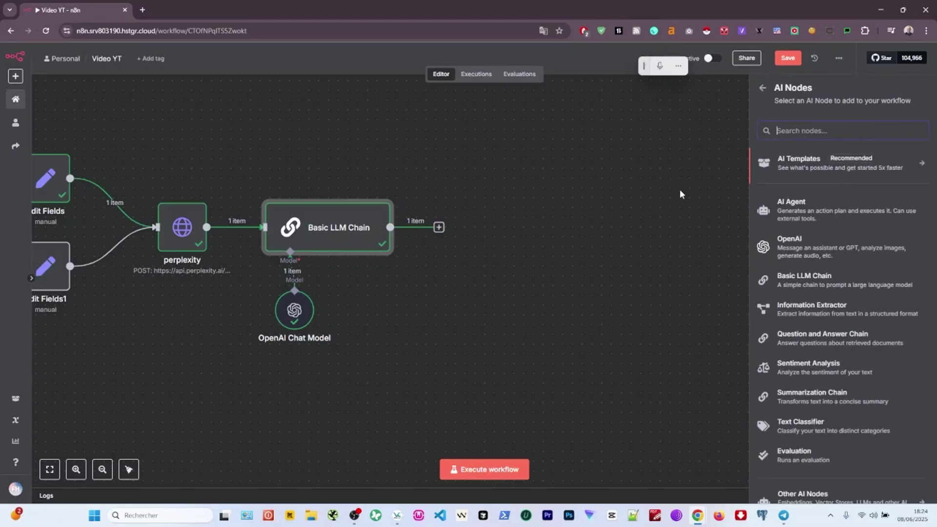
left_click(781, 208)
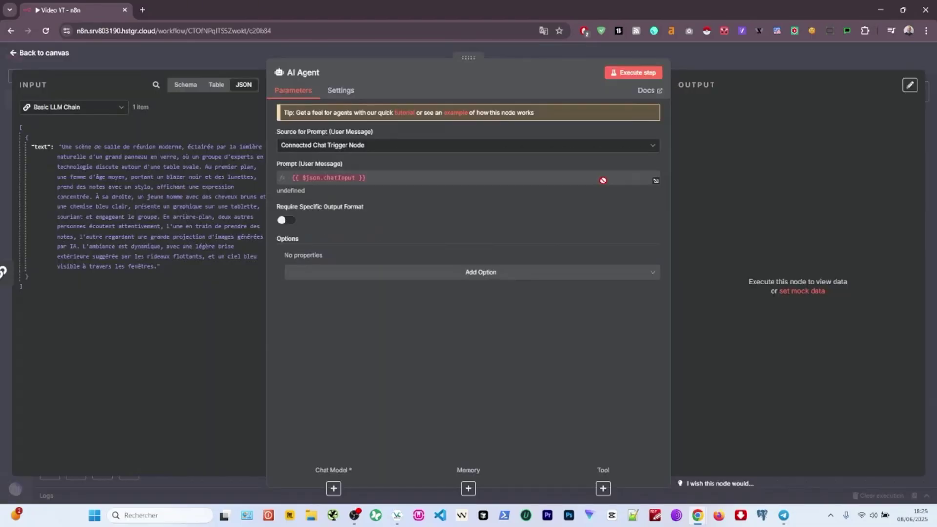
left_click(598, 145)
left_click(477, 193)
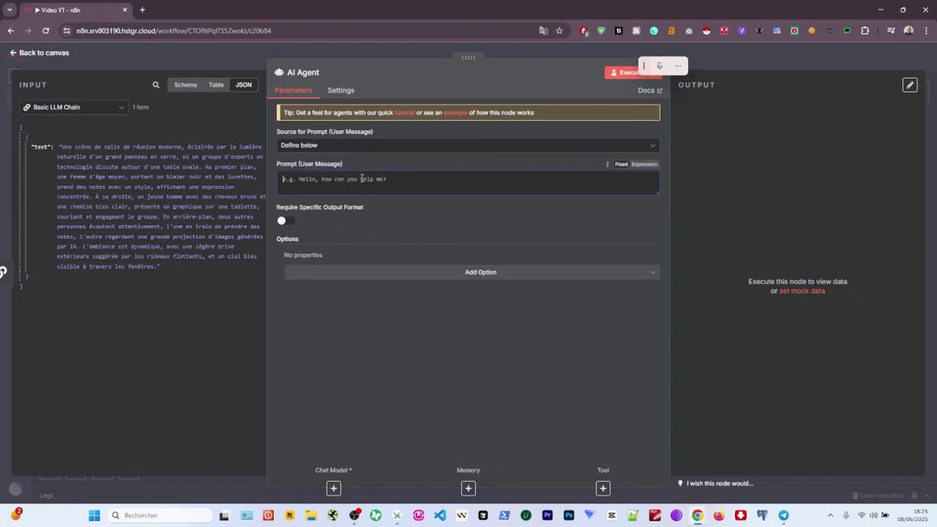
left_click(760, 62)
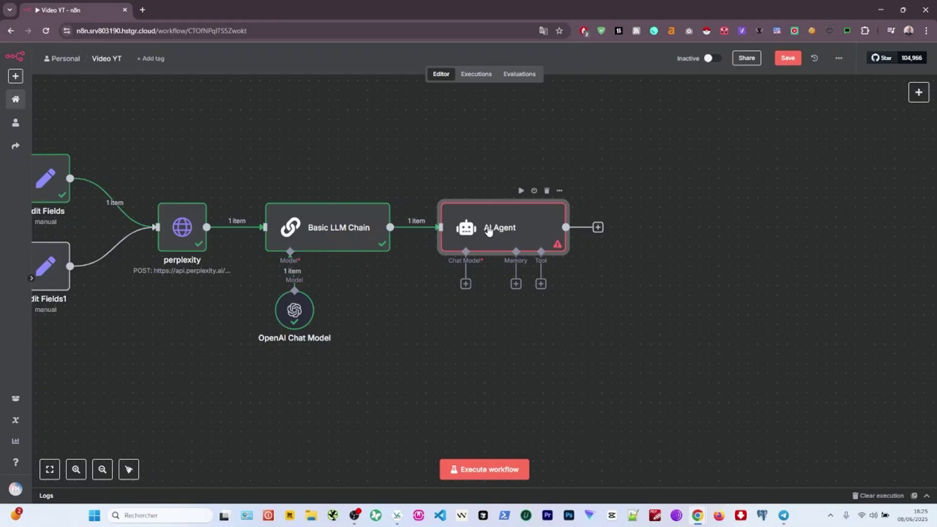
Attach an Anthropic Chat Model using Claude 4 Sonnet to the AI Agent and align it beneath the chat model connector.
left_click(466, 285)
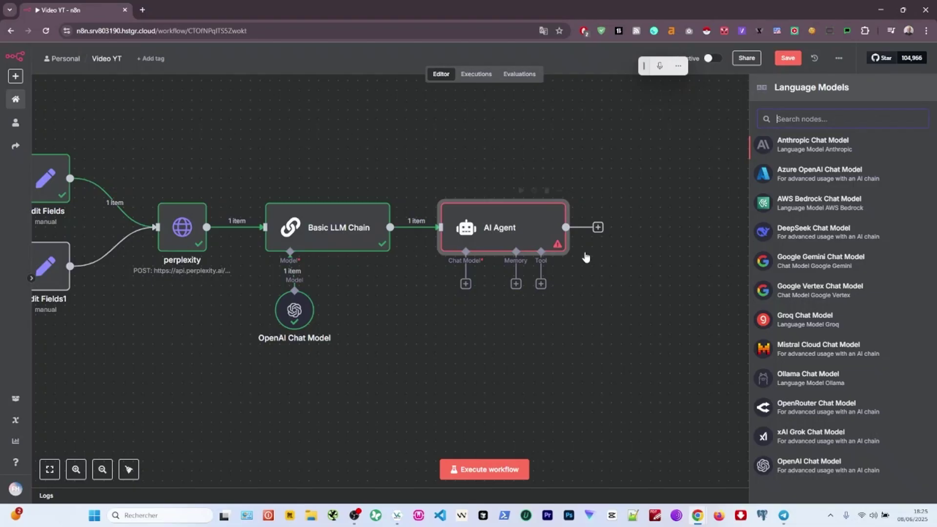
left_click(805, 145)
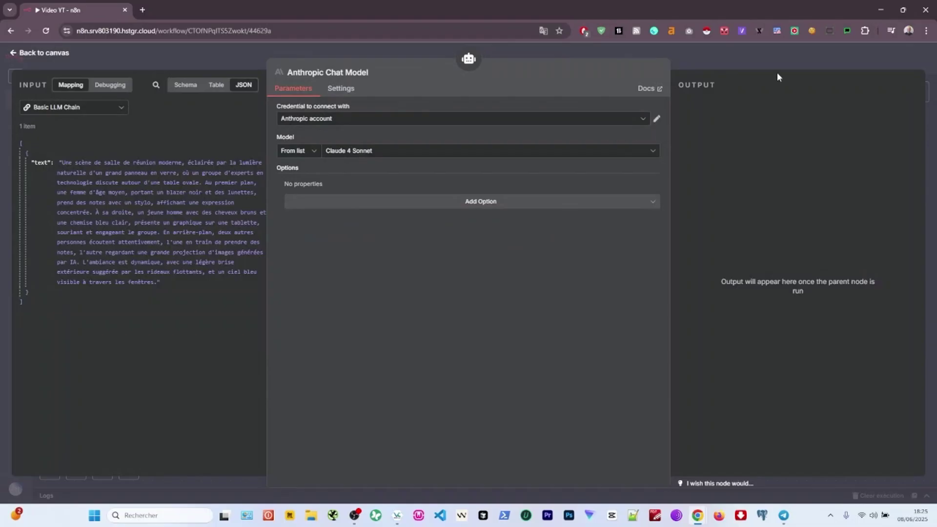
left_click(375, 152)
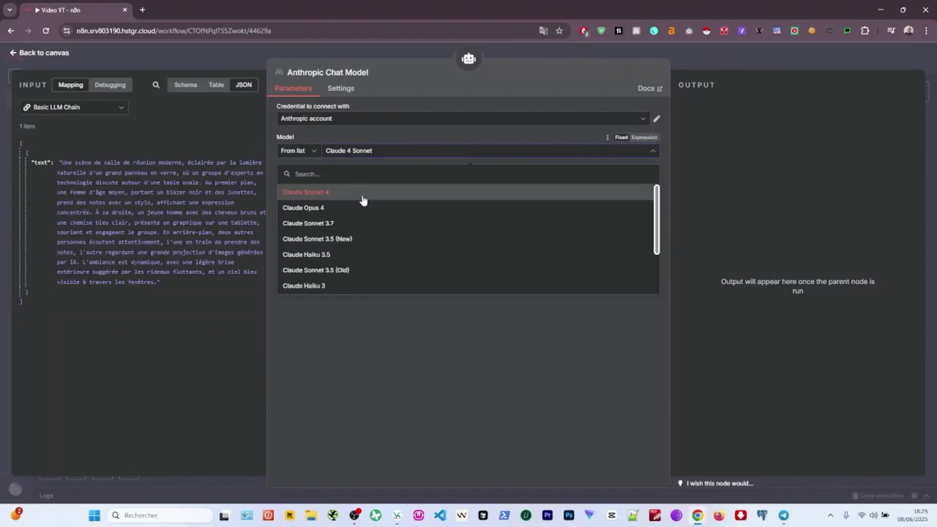
left_click(728, 49)
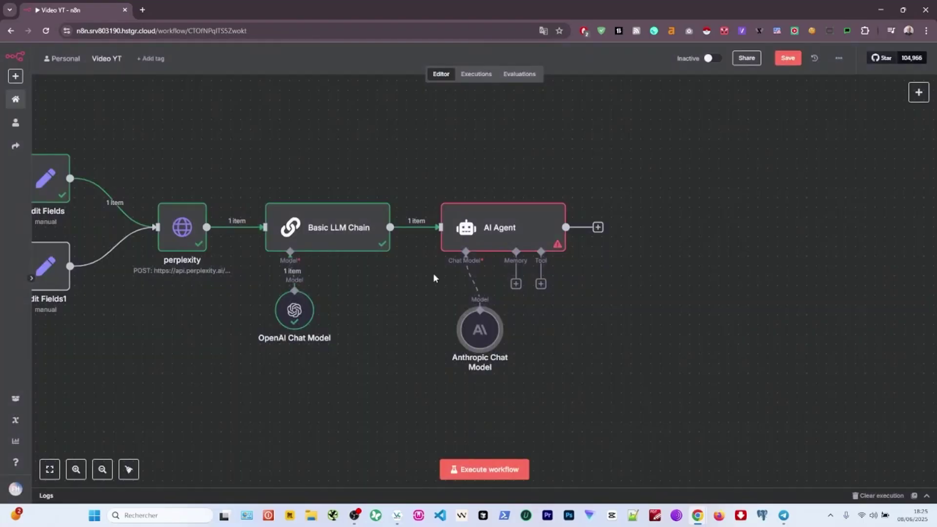
left_click_drag(482, 333, 463, 314)
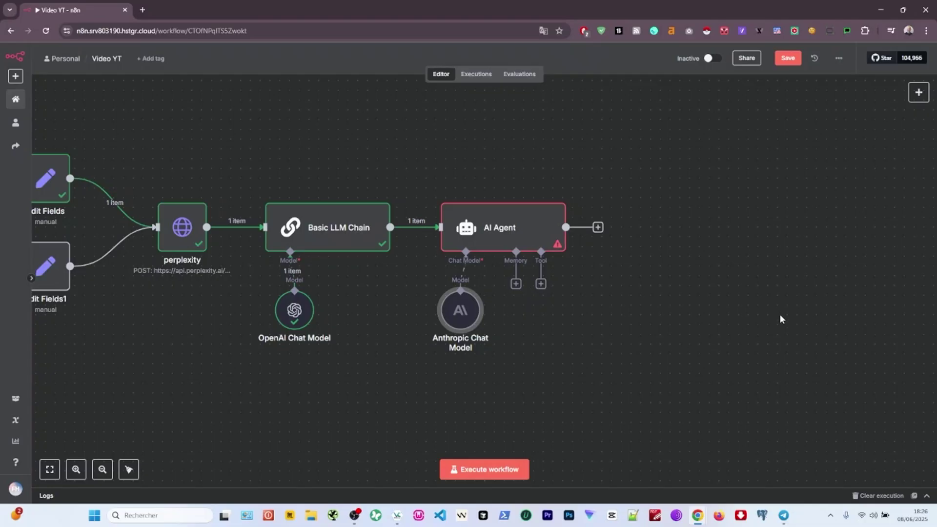
double_click(513, 220)
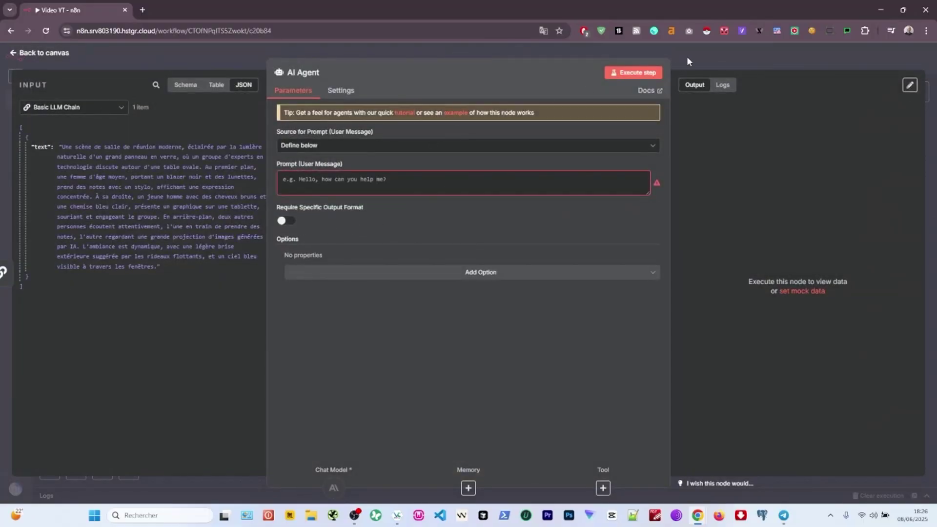
left_click(687, 56)
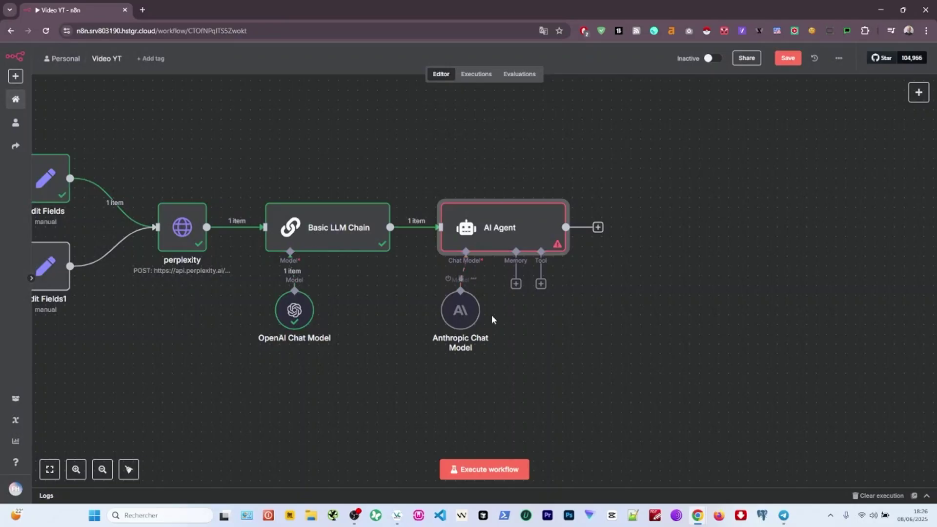
left_click(541, 283)
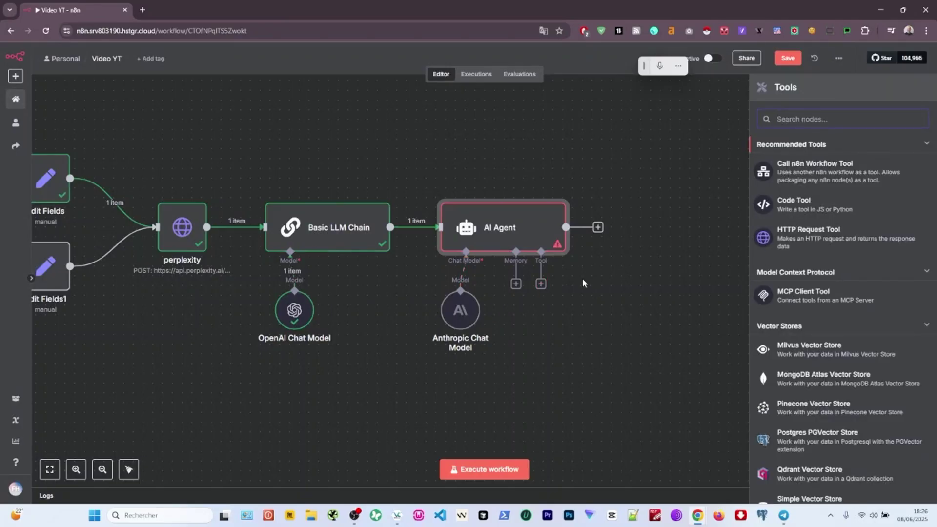
type("s")
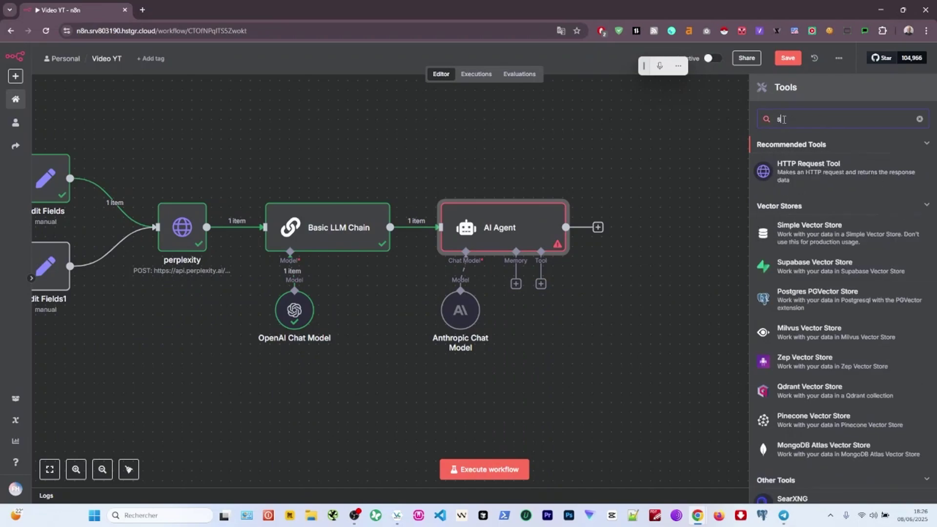
type("hee")
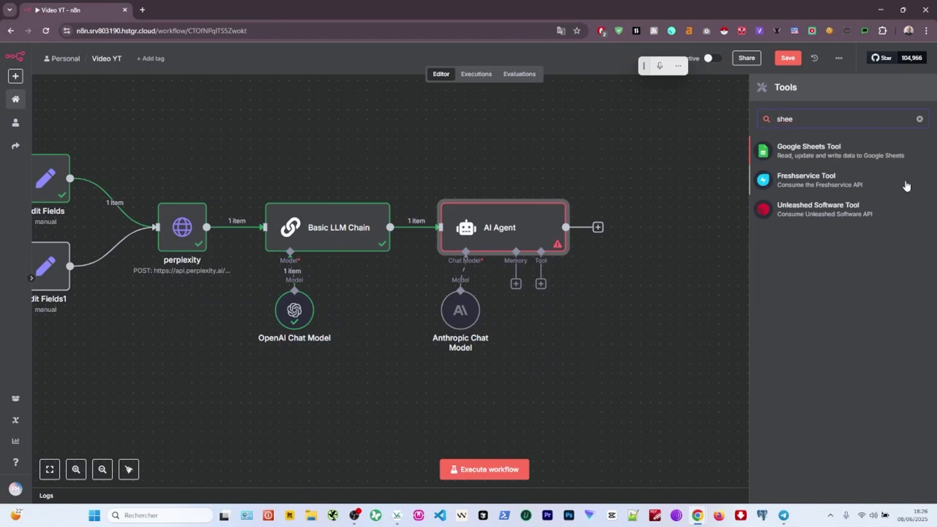
left_click(655, 163)
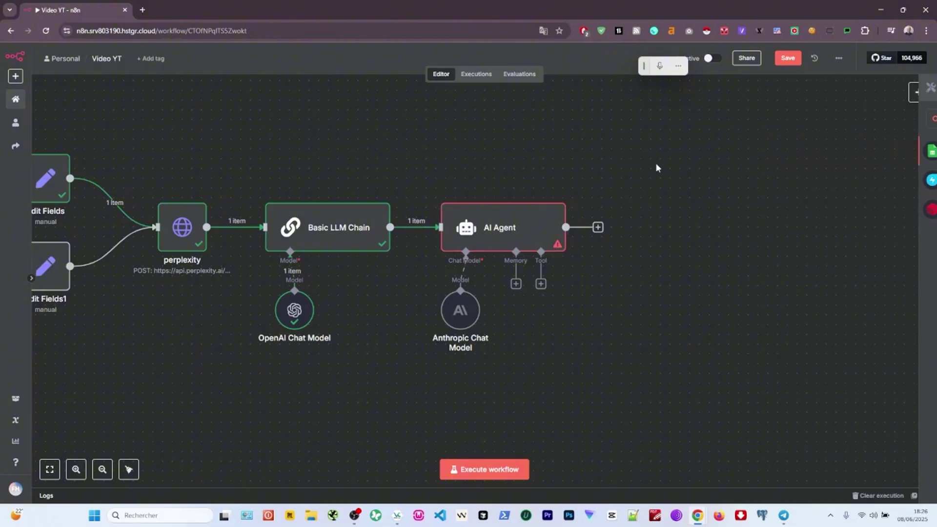
Search the nodes for "sheet" and add an unconnected Google Sheets Tool node to the canvas.
left_click(921, 91)
type("sheet")
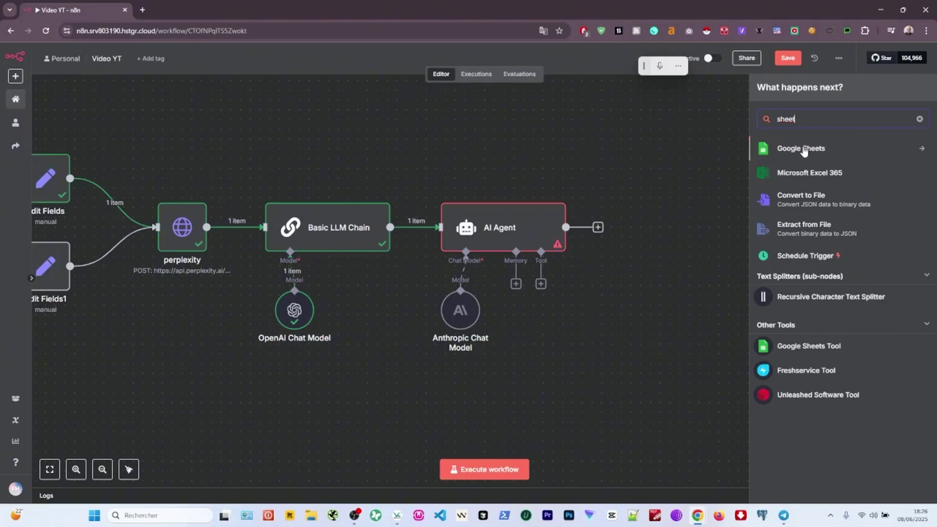
left_click(785, 347)
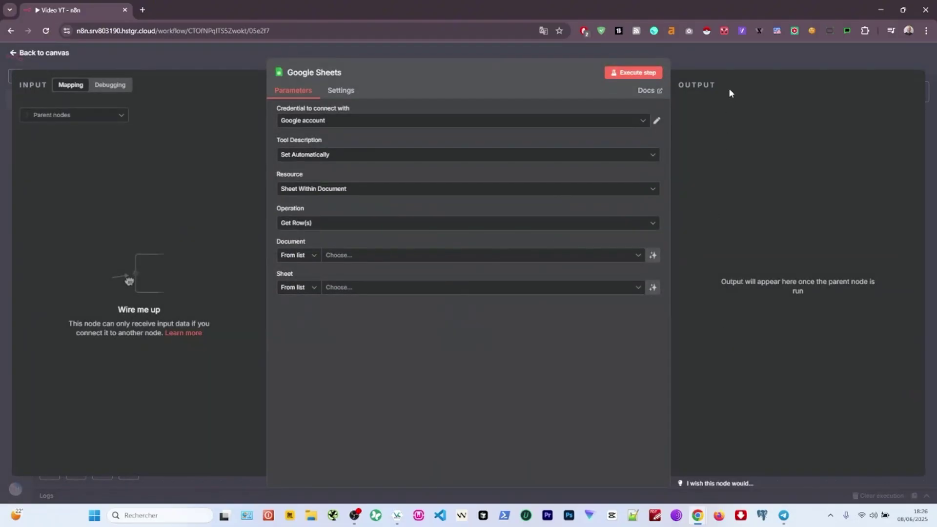
left_click(728, 60)
Add a regular Google Sheets node with the Create spreadsheet action and place it above the Google Sheets tool.
left_click(921, 93)
type("shee")
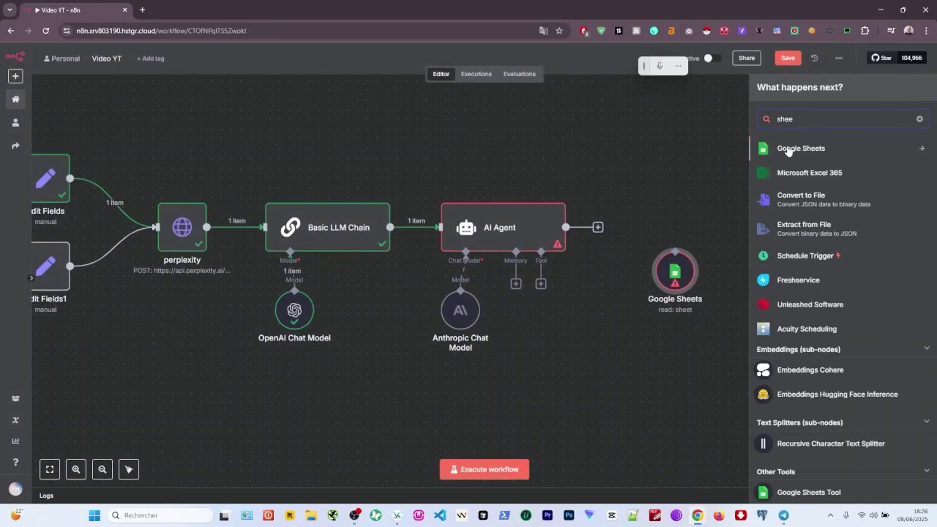
left_click(789, 149)
left_click(800, 187)
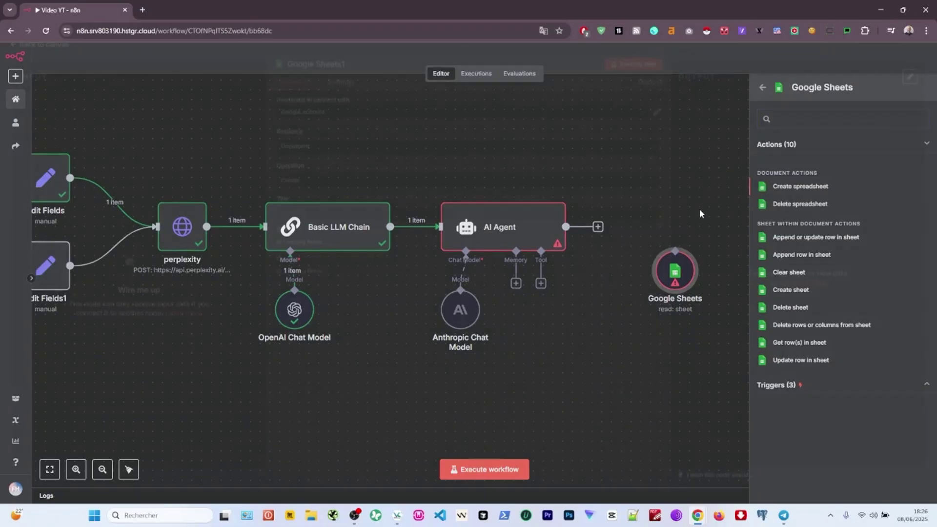
left_click(752, 63)
left_click_drag(780, 273, 758, 218)
Attach the Google Sheets tool to the AI Agent's Tool connector and delete the regular Google Sheets node.
left_click_drag(664, 265, 551, 323)
right_click(743, 231)
left_click(770, 407)
Check the Google Sheets tool's settings and the Hastags sheet in URL YOUTUBE, and align the tool beneath the agent's Tool connector.
double_click(551, 323)
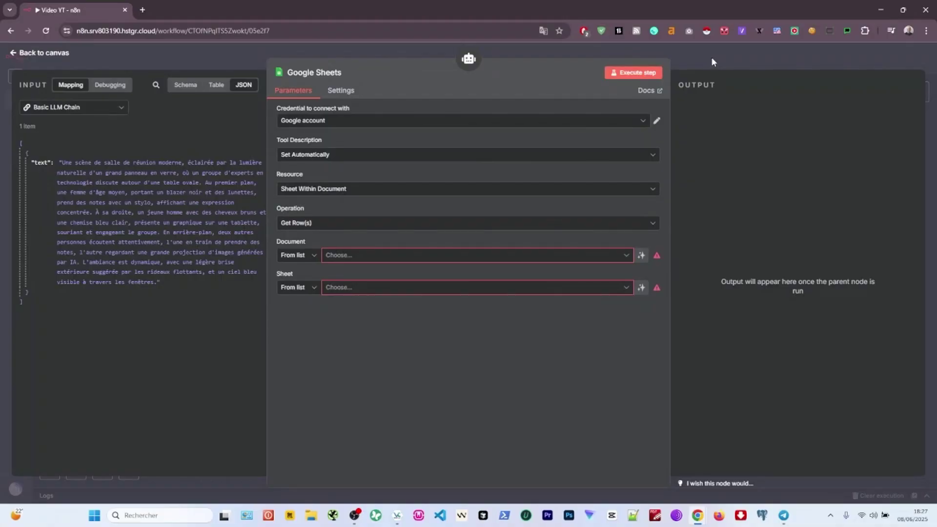
left_click(736, 62)
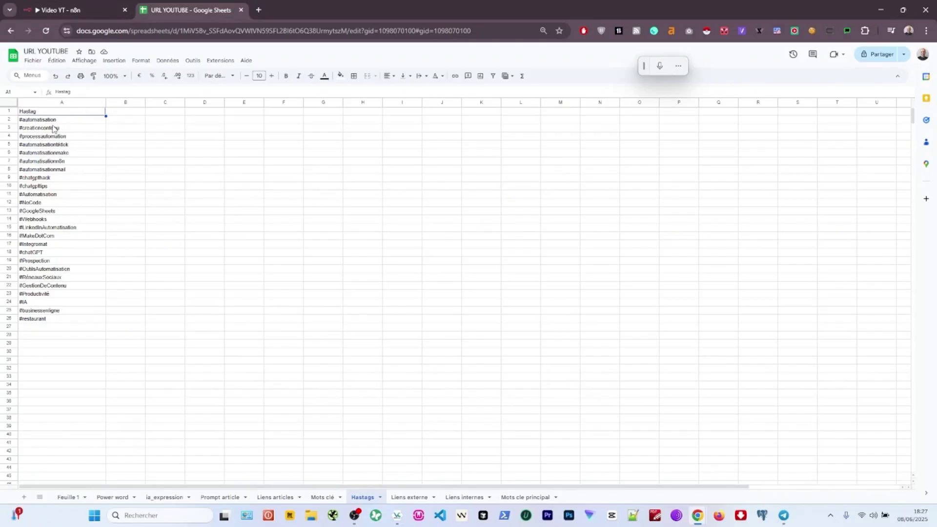
left_click(241, 10)
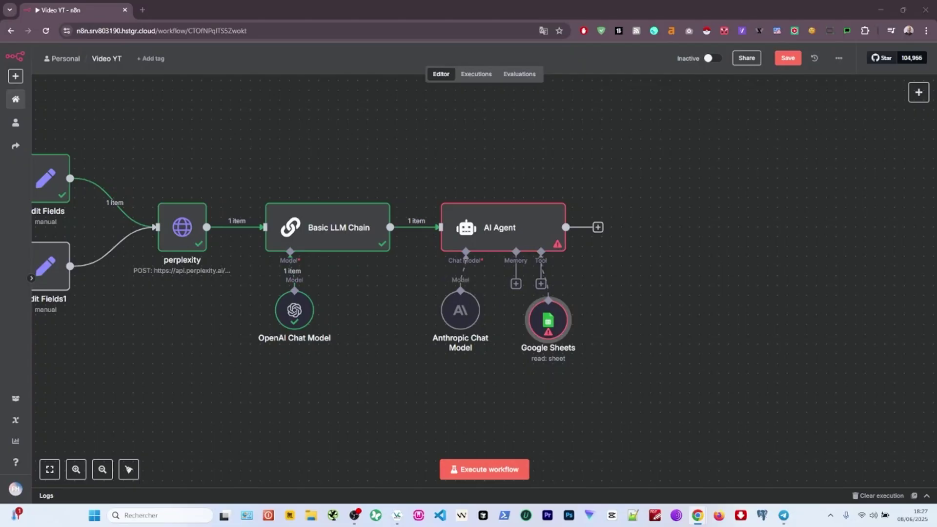
left_click_drag(548, 320, 538, 310)
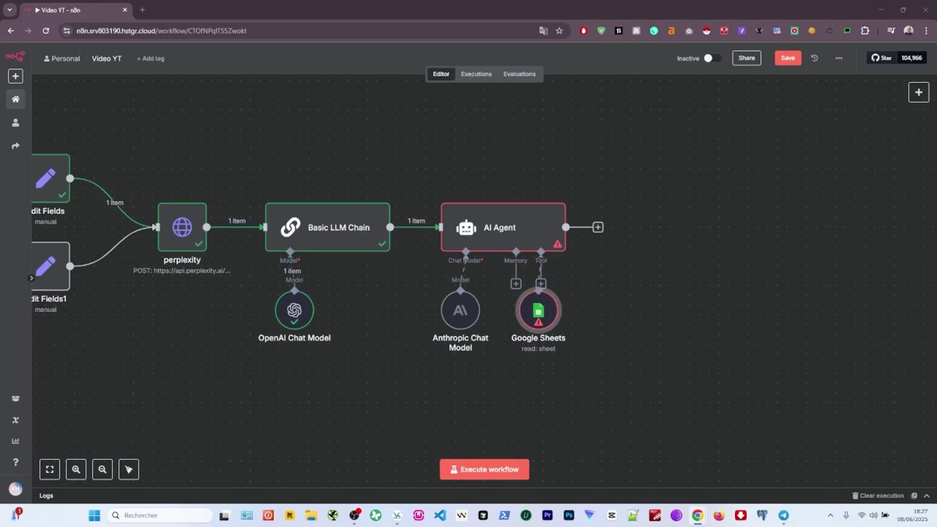
Start the AI Agent's prompt with the French-only social media posting instructions, ending in "Here is the idea of content you will be working with:".
double_click(502, 231)
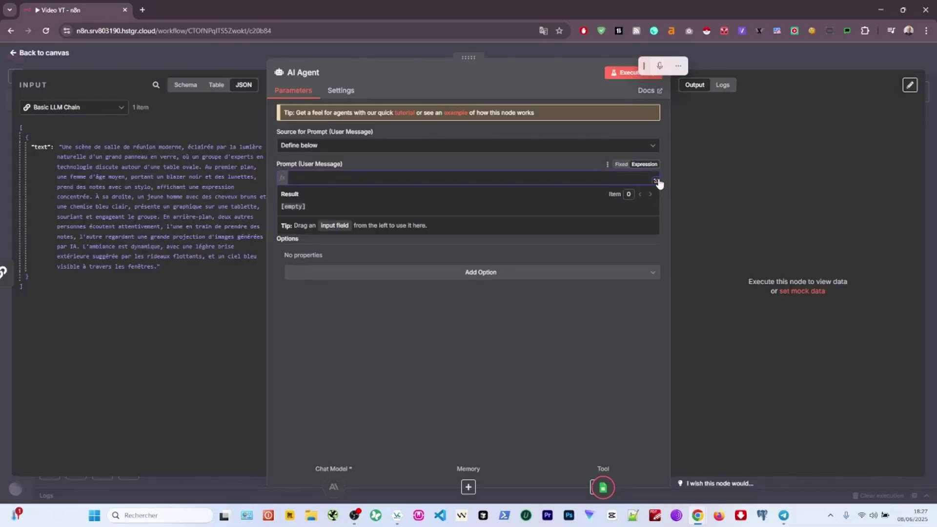
left_click(657, 182)
type("Tes reponses doivent etre qu'en Francais: You are tasked with generating social media posts for LinkedIn, Instagram, Facebook, and X (formerly Twitter) based on an article. Your goal is to create engaging posts that respect the unique aspects of each platform while promoting the original article.  Here is the idea of content you will be working with:")
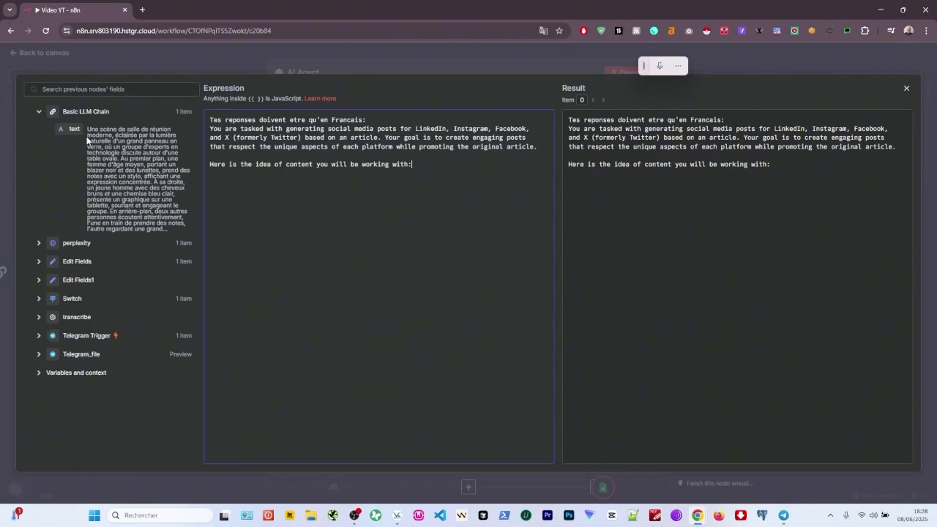
left_click_drag(74, 129, 216, 181)
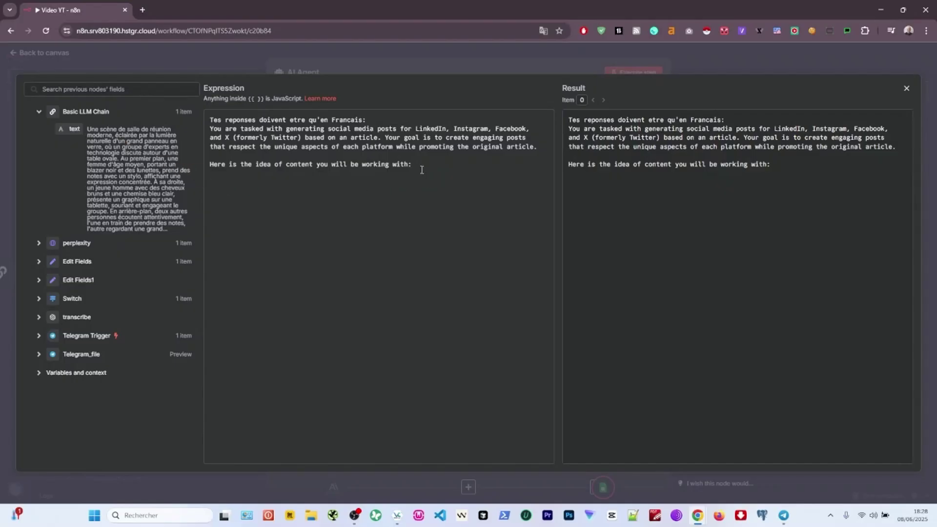
key("Return")
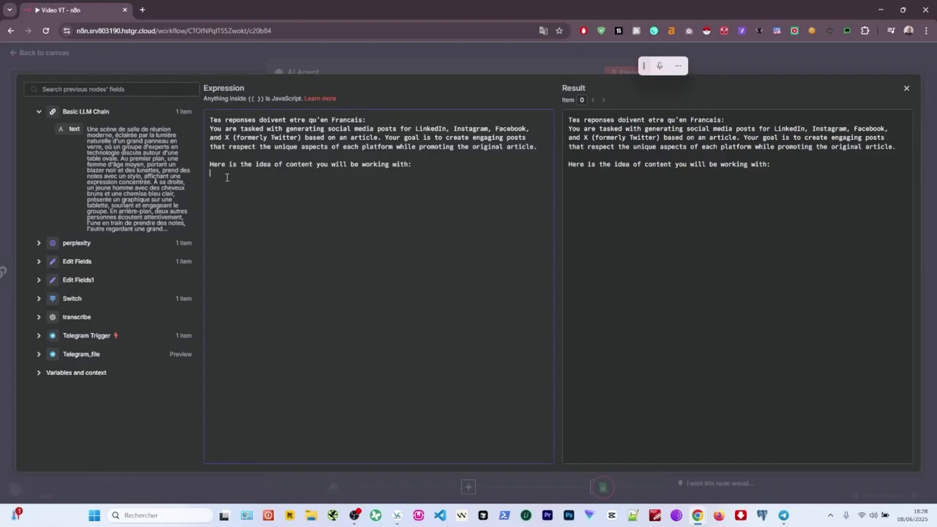
Insert perplexity's message content at the end of the agent's prompt, wrapped in <idea_content> tags.
left_click(303, 71)
left_click_drag(62, 246, 381, 227)
scroll(500, 203, "down", 1)
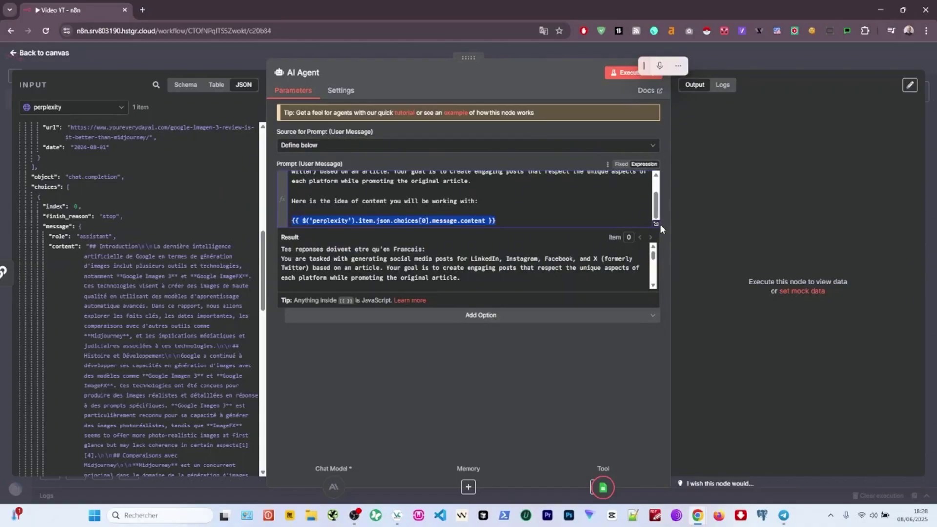
left_click(656, 224)
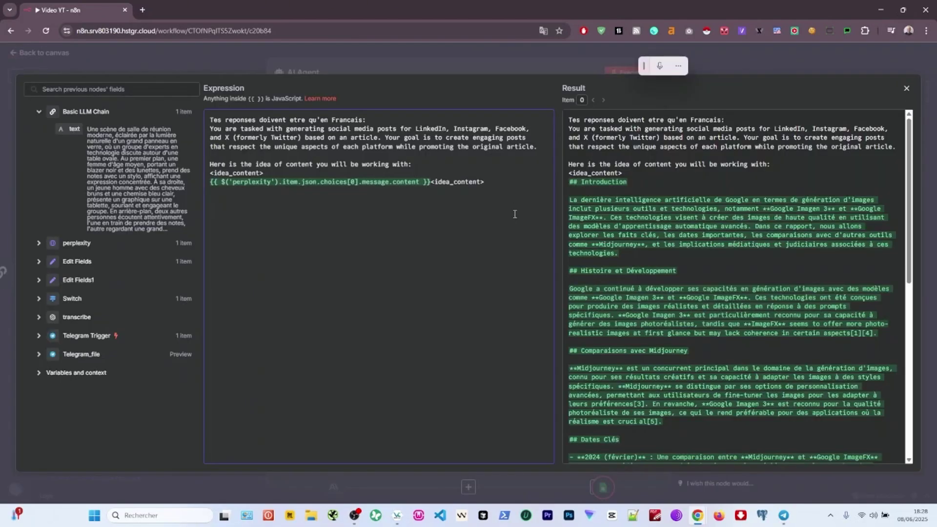
Put the closing <idea_content> tag on its own line and paste the LinkedIn, Instagram, Facebook and X guidelines with the JSON output structure below it.
key("Return")
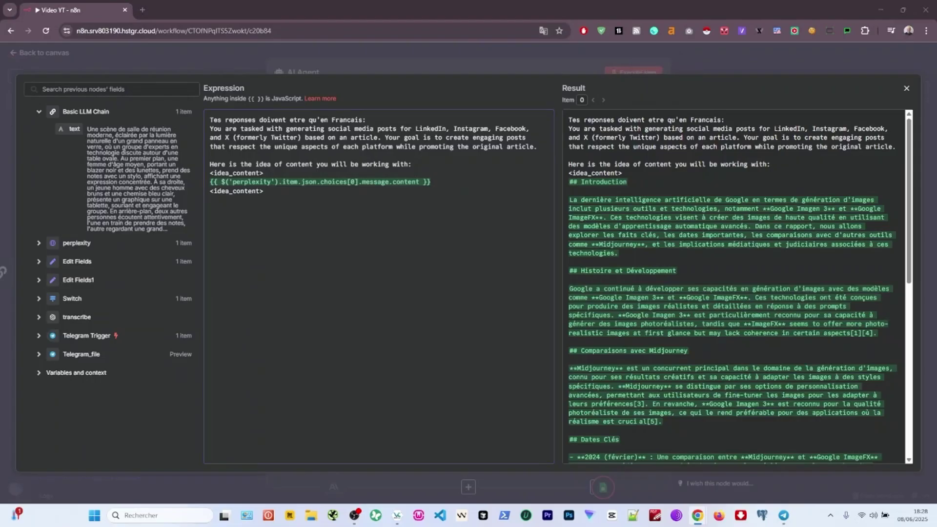
left_click(230, 203)
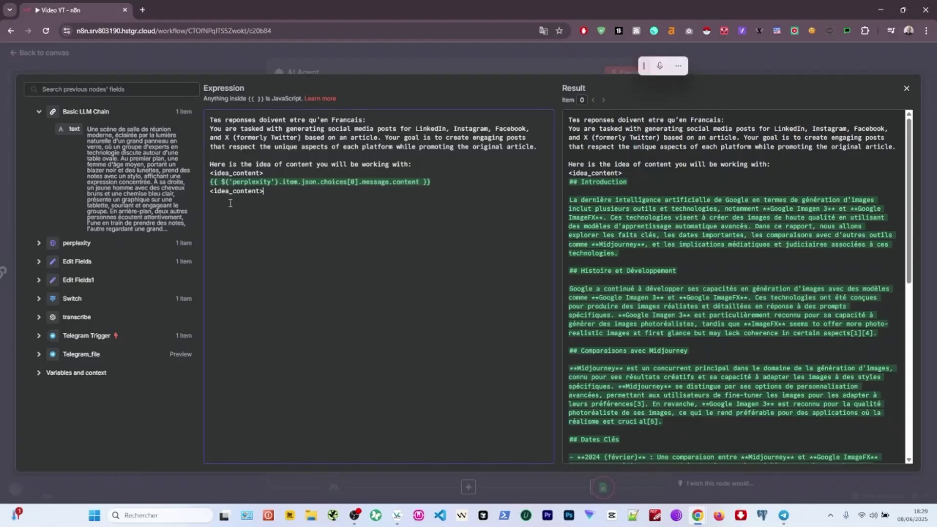
key("ctrl+v")
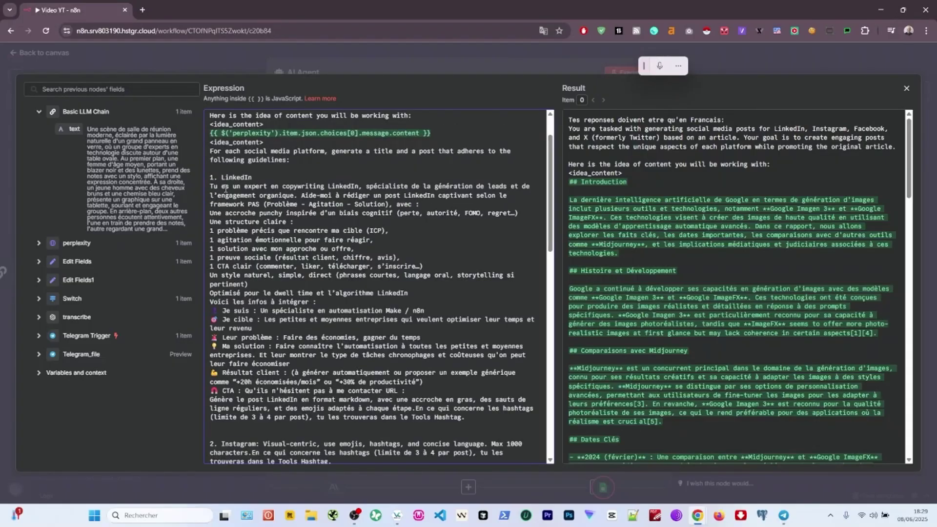
Review the agent's prompt, examining the per-platform guidelines, the JSON output structure and the sample output.
triple_click(226, 178)
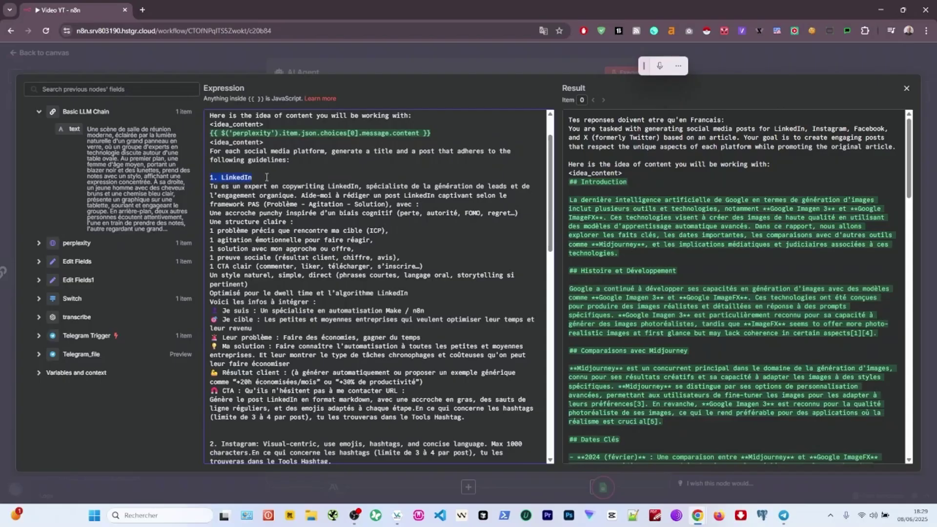
scroll(266, 177, "down", 6)
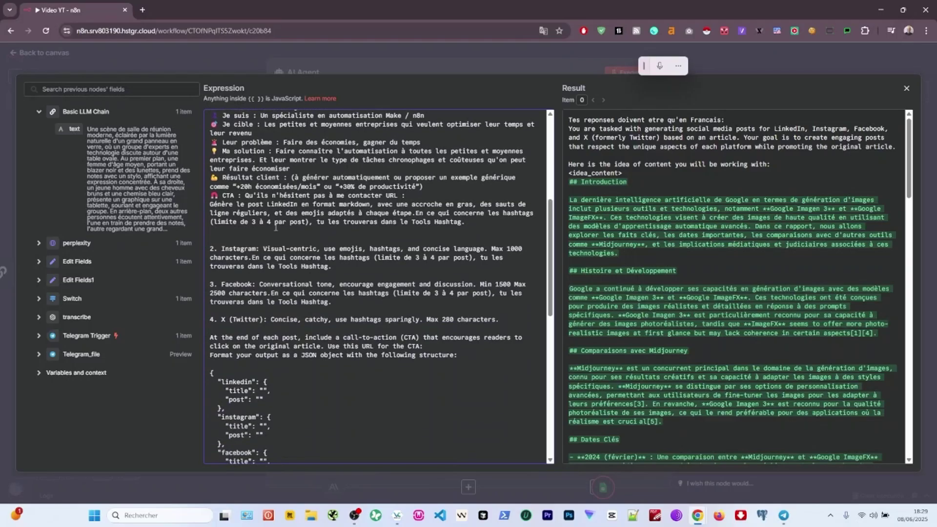
double_click(237, 152)
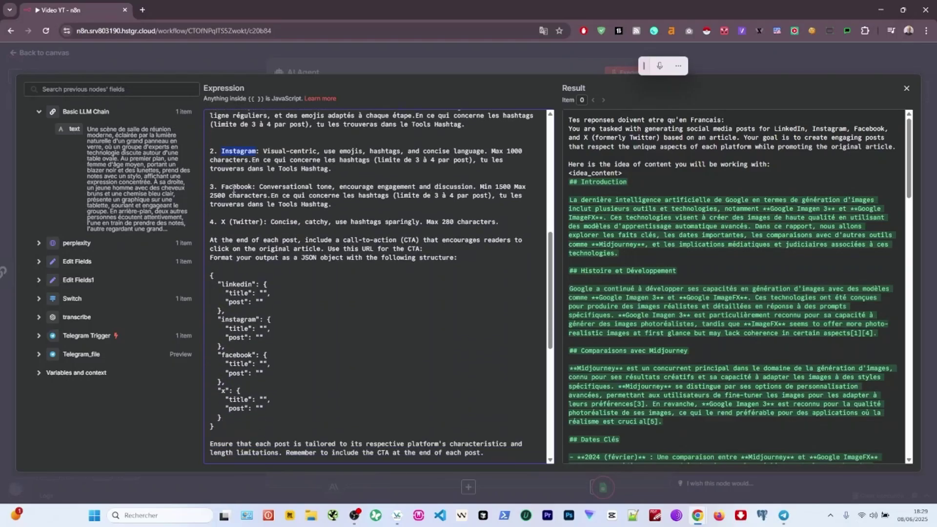
scroll(252, 209, "up", 8)
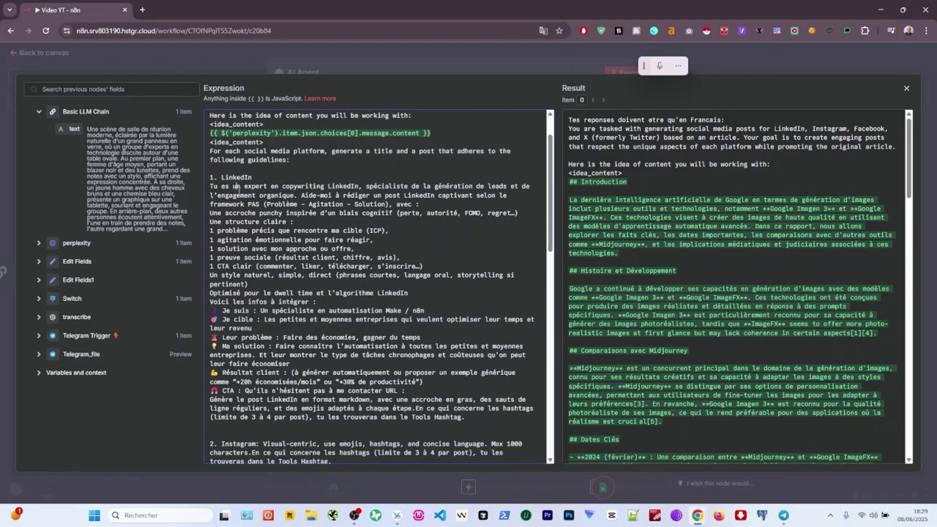
scroll(245, 236, "down", 9)
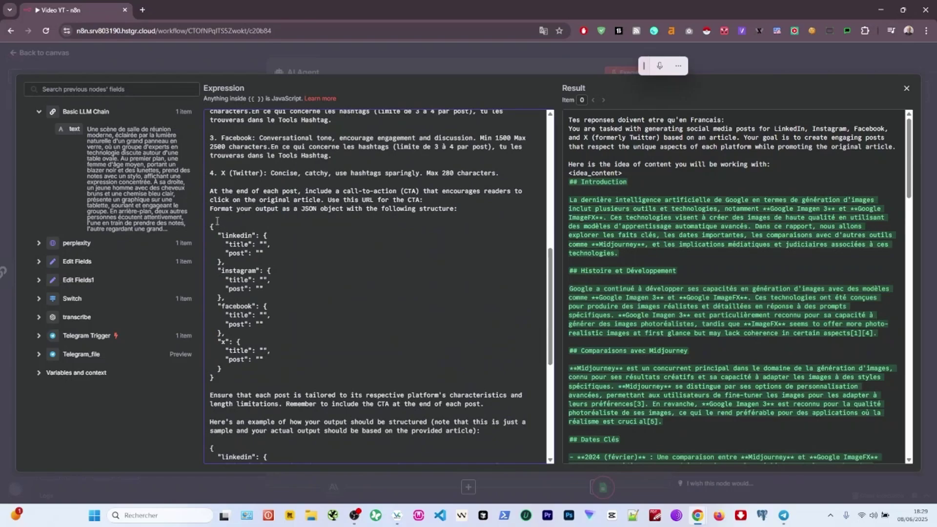
left_click_drag(217, 220, 298, 358)
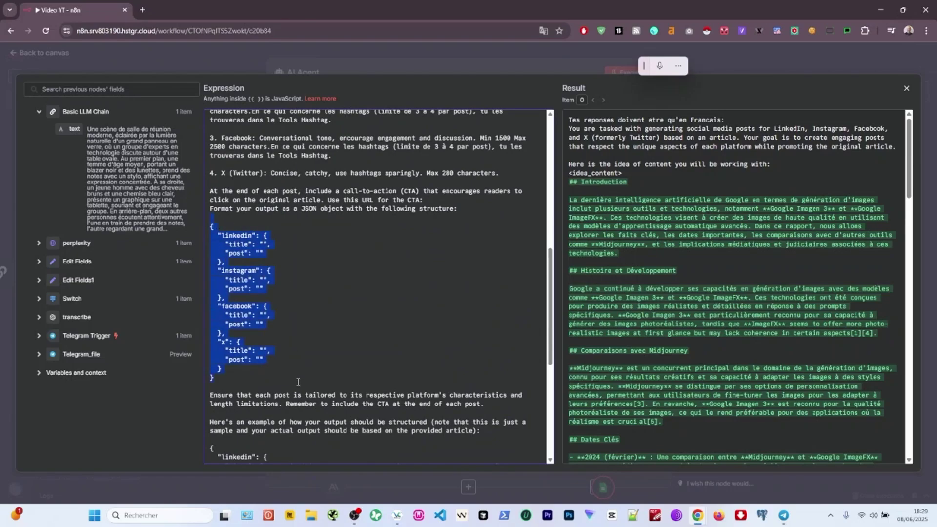
left_click(245, 375)
scroll(254, 262, "down", 5)
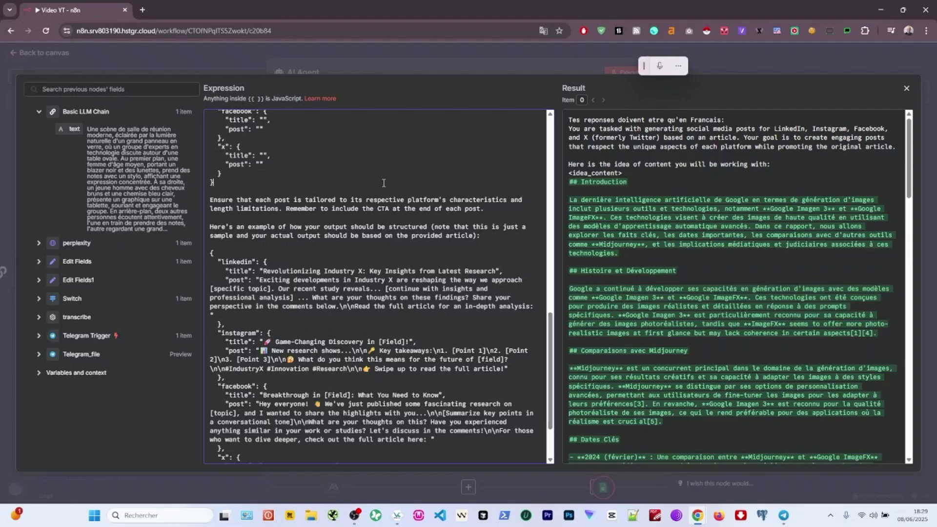
scroll(384, 182, "up", 15)
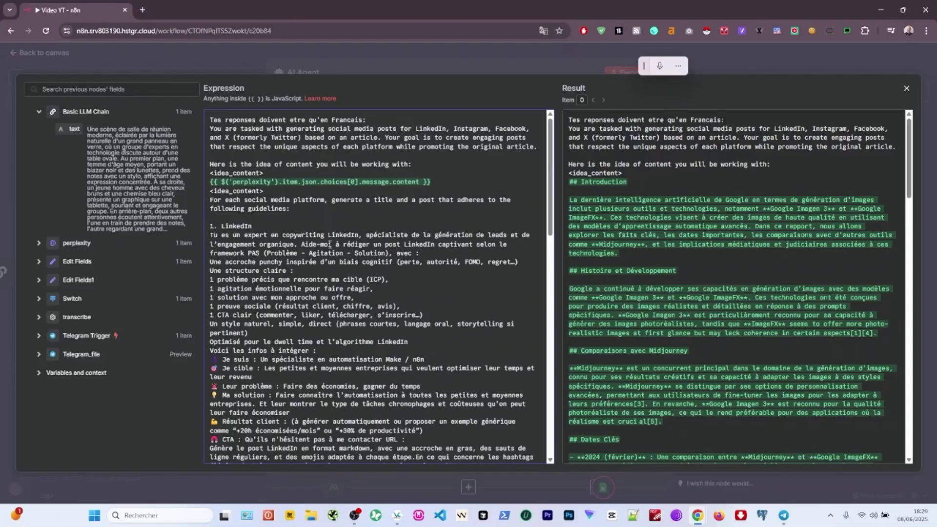
scroll(329, 244, "down", 10)
left_click(539, 73)
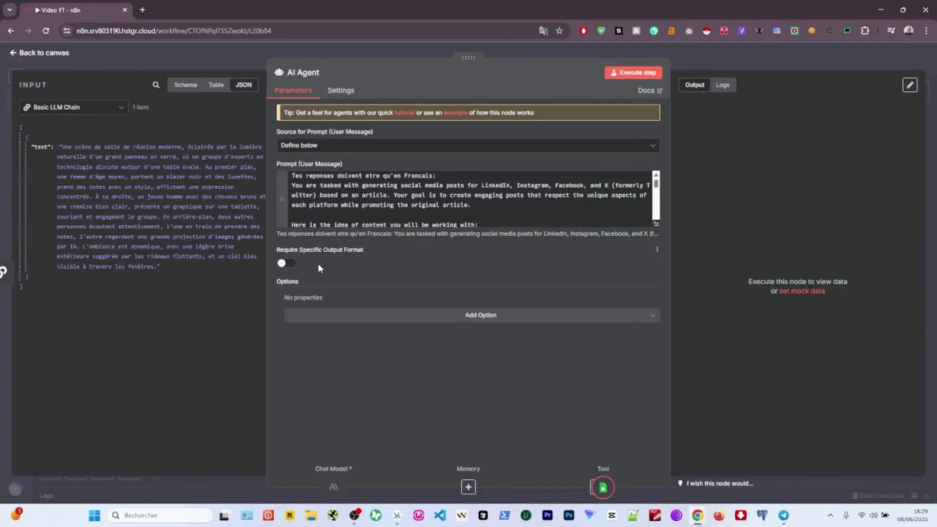
Start executing the AI Agent node on its own and stop the run.
left_click(634, 72)
left_click(667, 56)
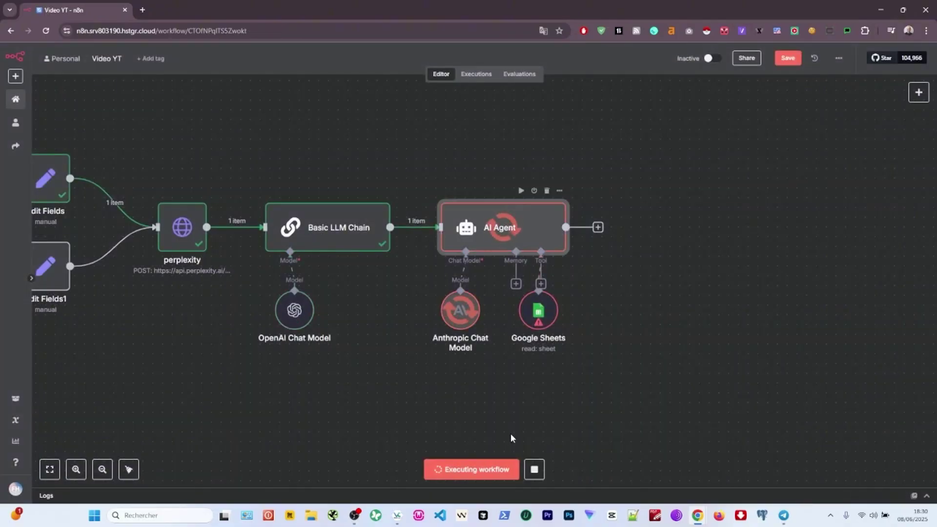
left_click(534, 469)
Point the Google Sheets tool at the Hastags sheet of the URL YOUTUBE document and add the Output Formatting option.
double_click(541, 310)
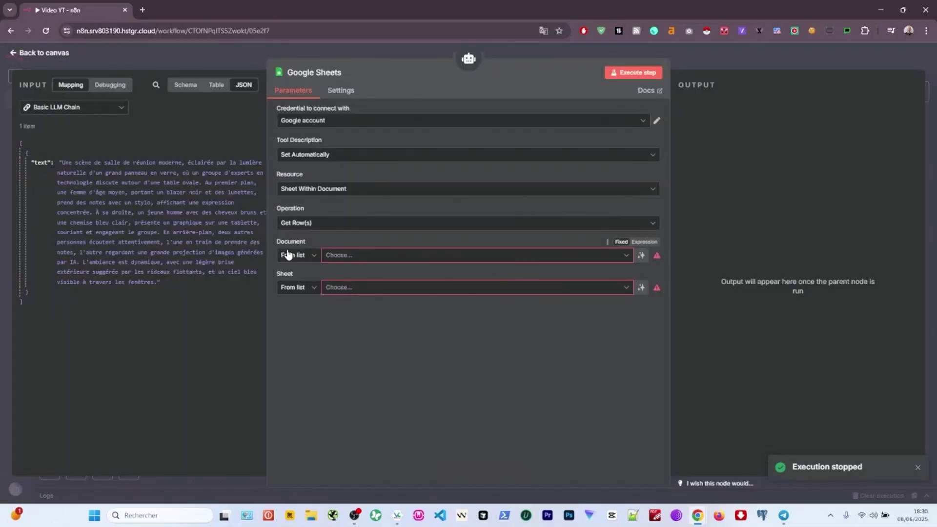
left_click(347, 261)
left_click(343, 292)
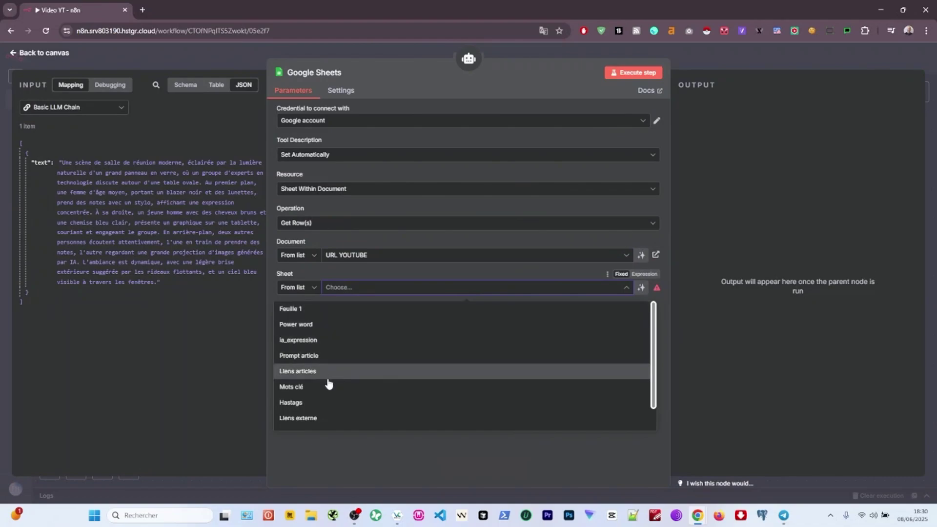
left_click(287, 404)
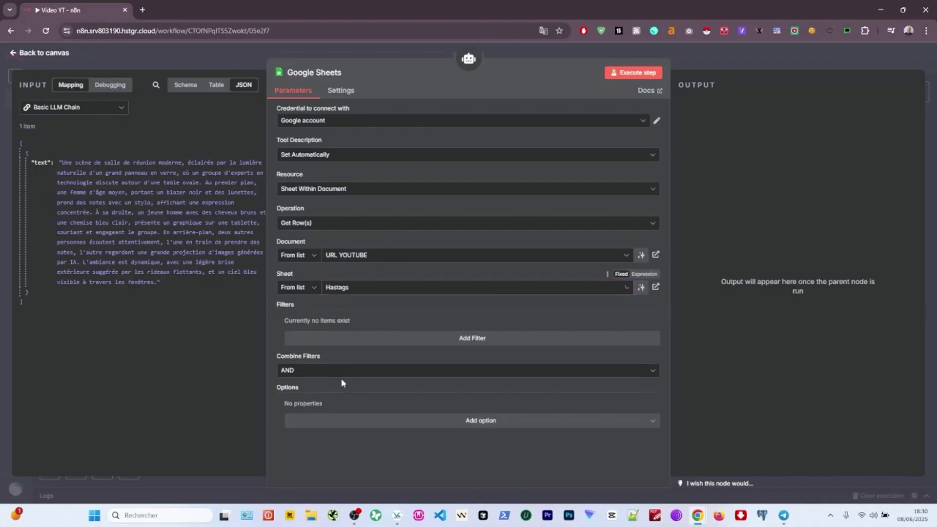
left_click(361, 420)
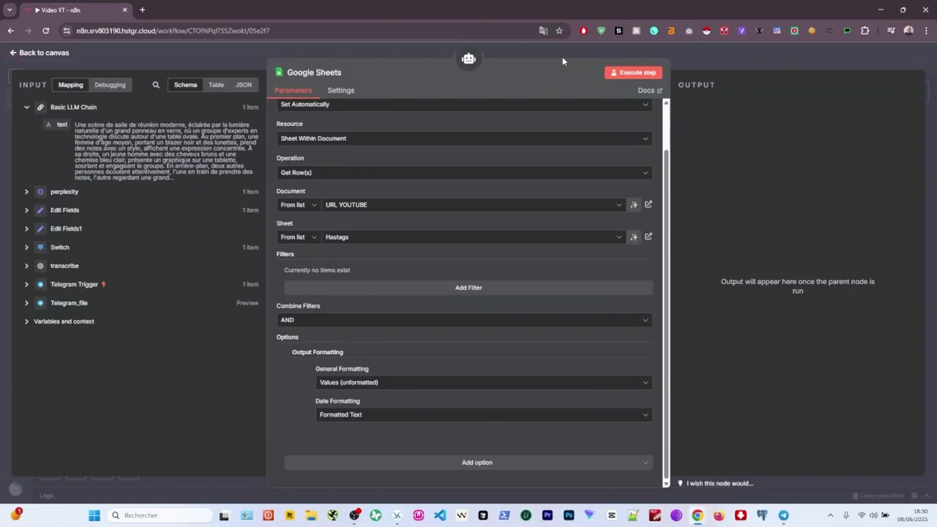
key("Escape")
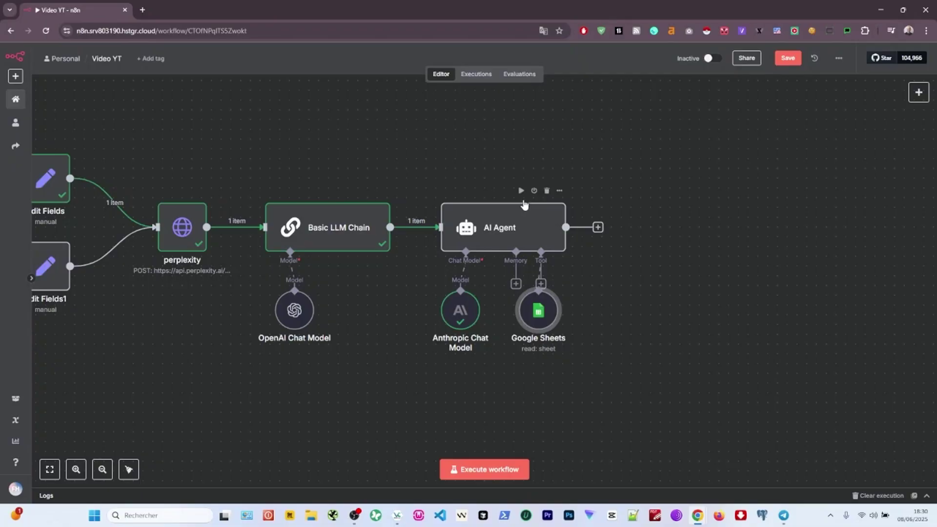
Execute the AI Agent node on its own and compare its output with the JSON structure requested in the prompt.
left_click(521, 190)
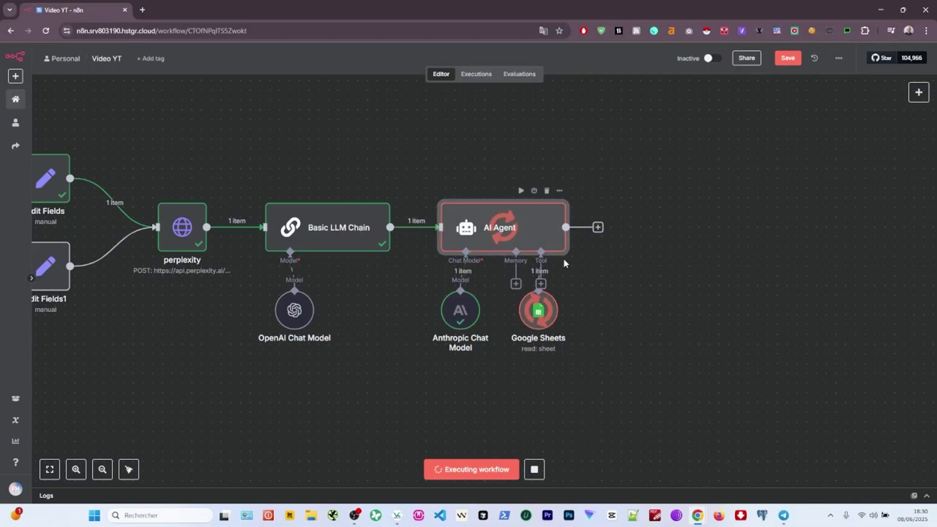
double_click(534, 236)
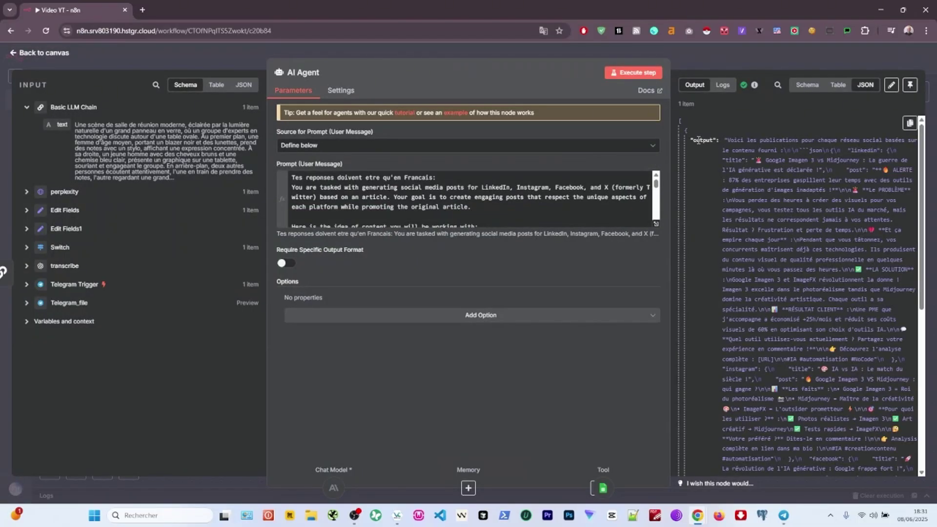
left_click(715, 140)
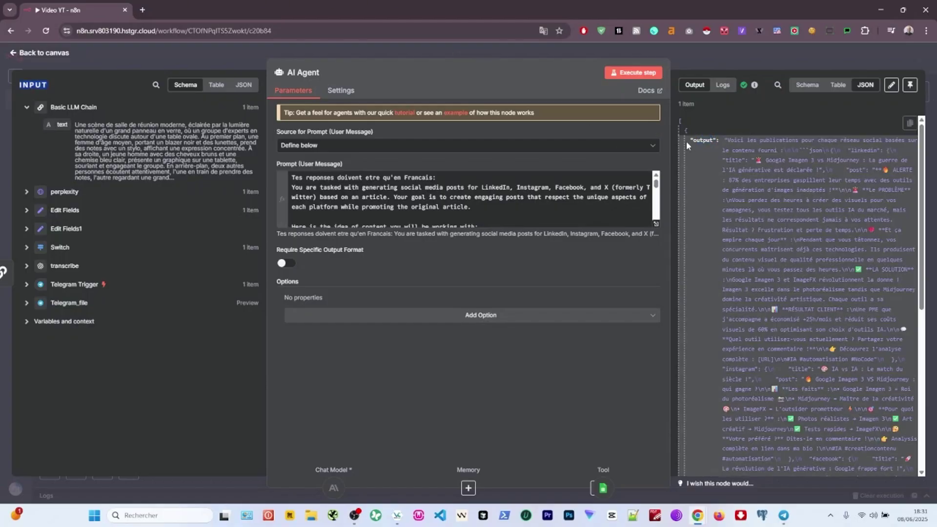
scroll(725, 151, "down", 6)
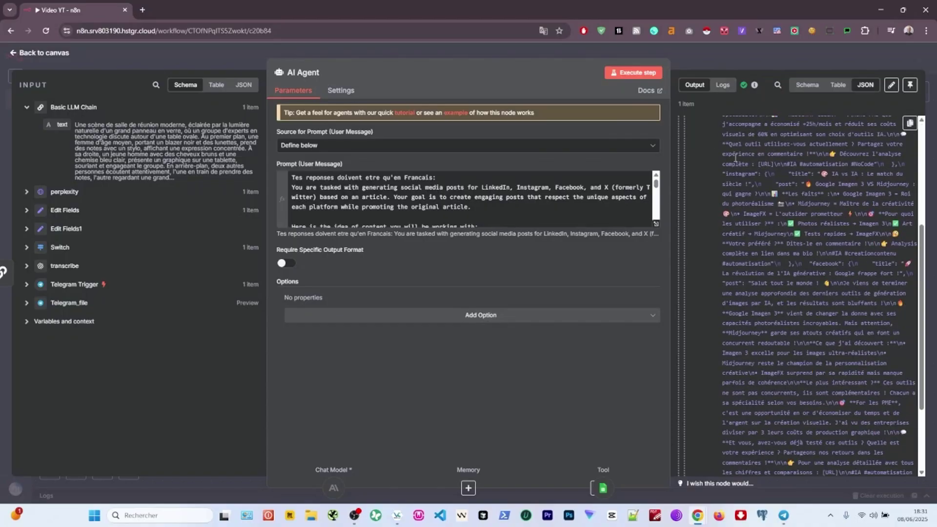
left_click_drag(752, 176, 834, 434)
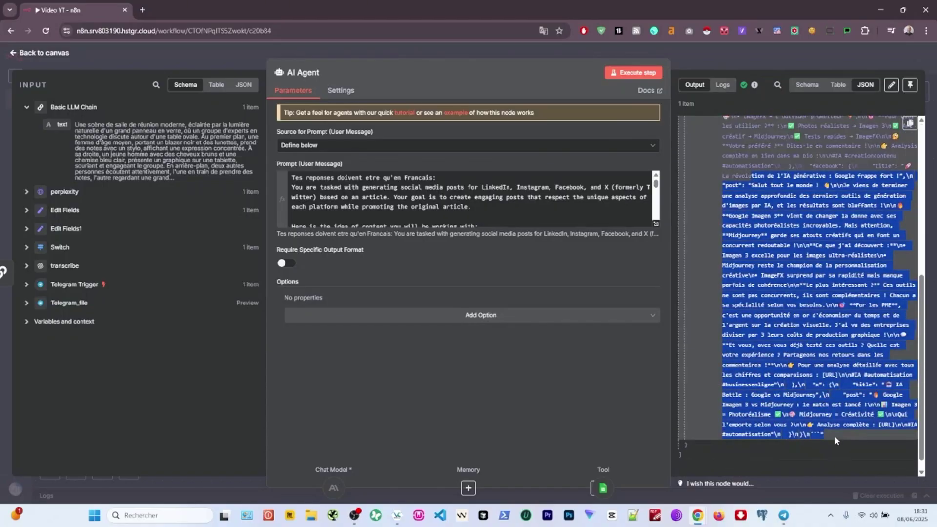
left_click(655, 226)
scroll(305, 257, "down", 10)
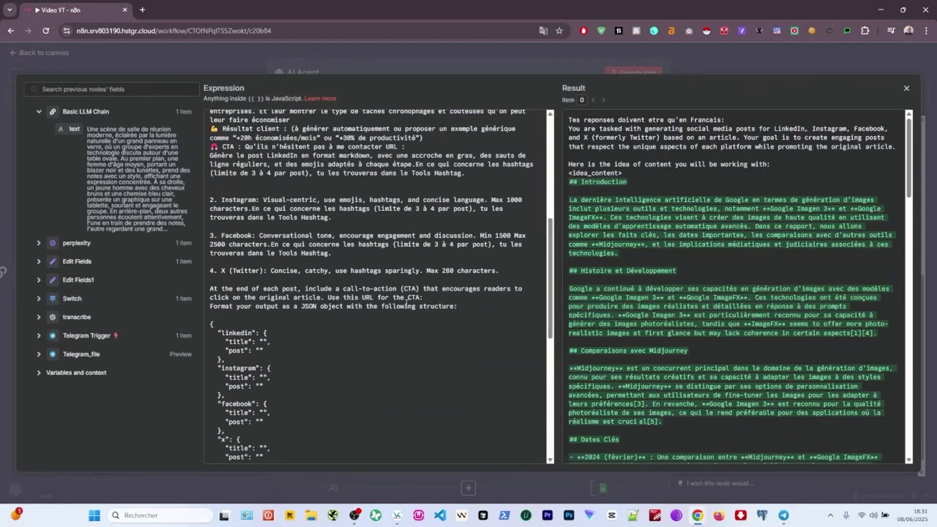
scroll(305, 257, "up", 1)
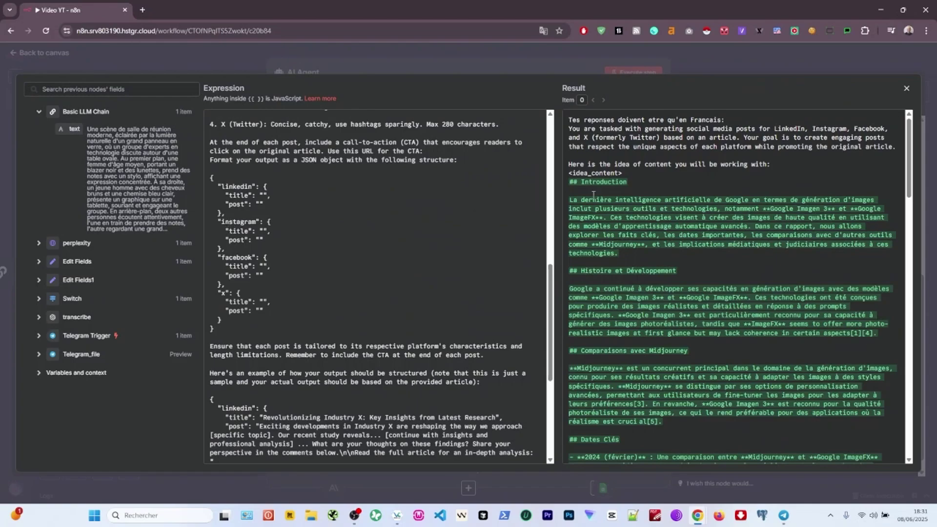
left_click(599, 54)
scroll(740, 215, "up", 5)
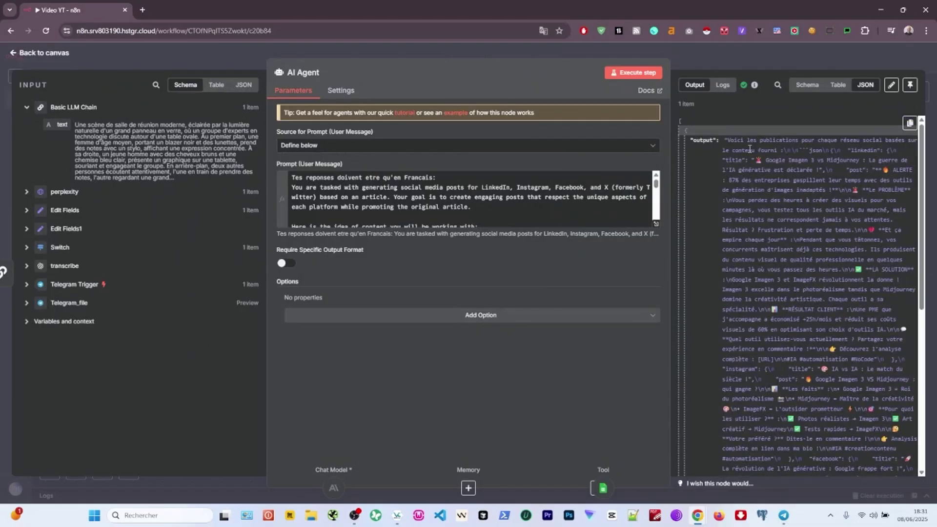
key("Escape")
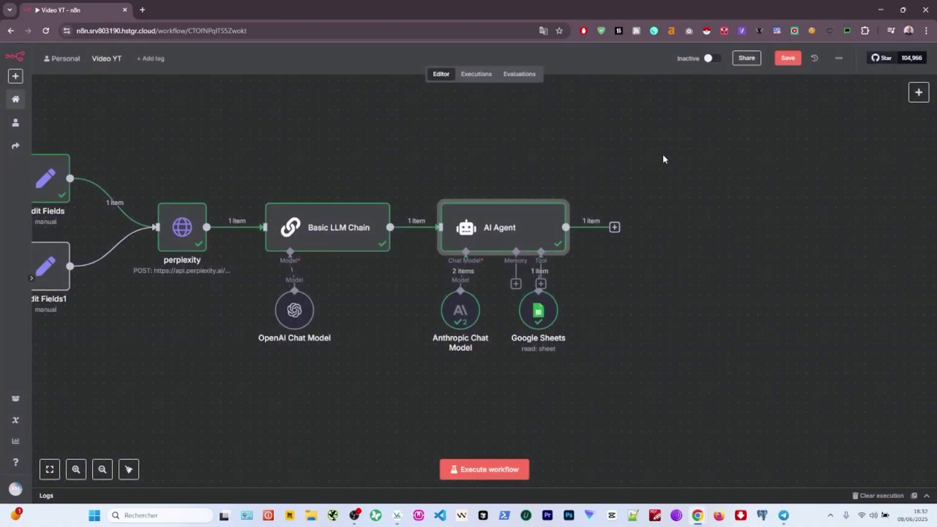
Turn on Require Specific Output Format for the AI Agent and shift the Google Sheets node below the Tool connector.
left_click(539, 312)
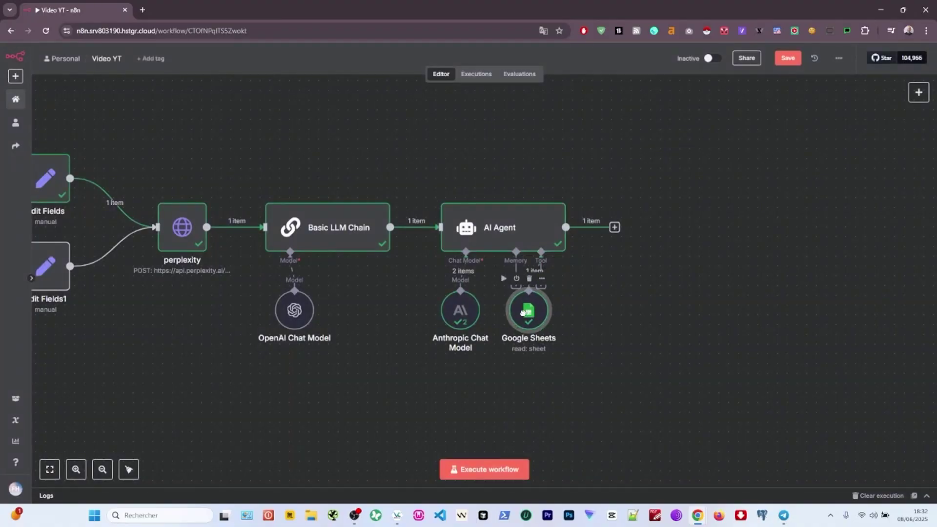
double_click(511, 231)
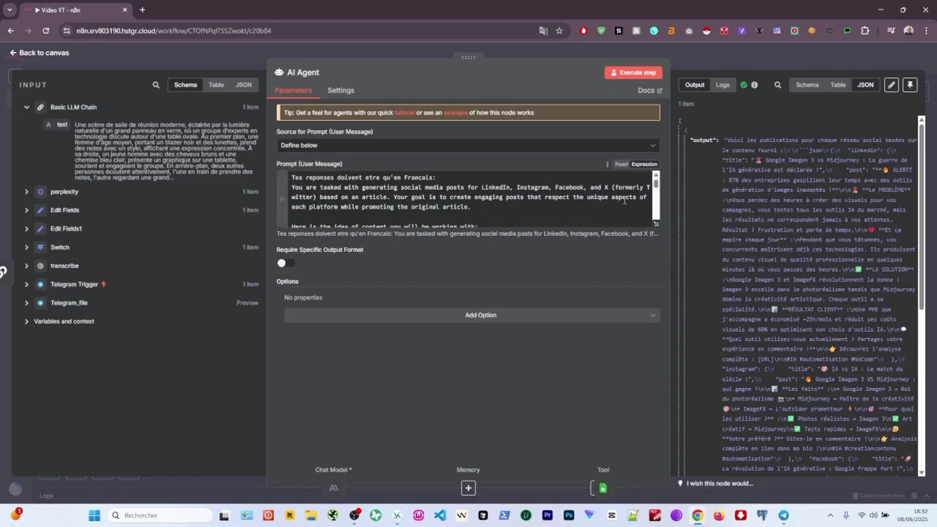
left_click(287, 265)
left_click(421, 51)
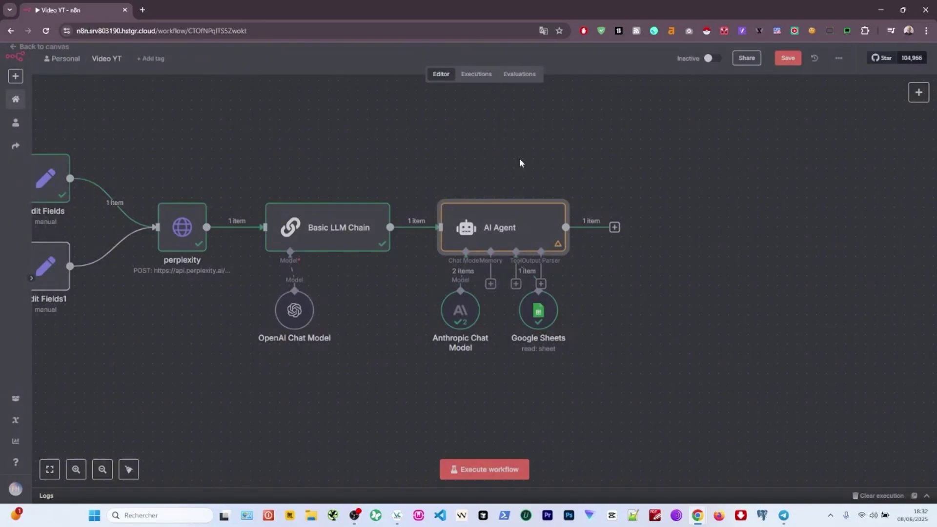
left_click_drag(538, 311, 518, 321)
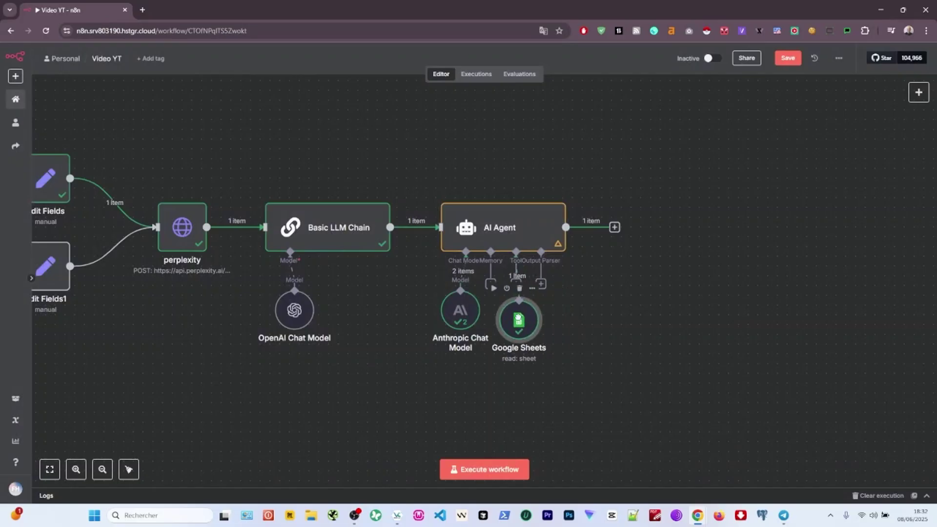
Attach a Structured Output Parser to the agent, with a JSON example of empty title and post fields for linkedin, instagram, facebook and x.
left_click(540, 285)
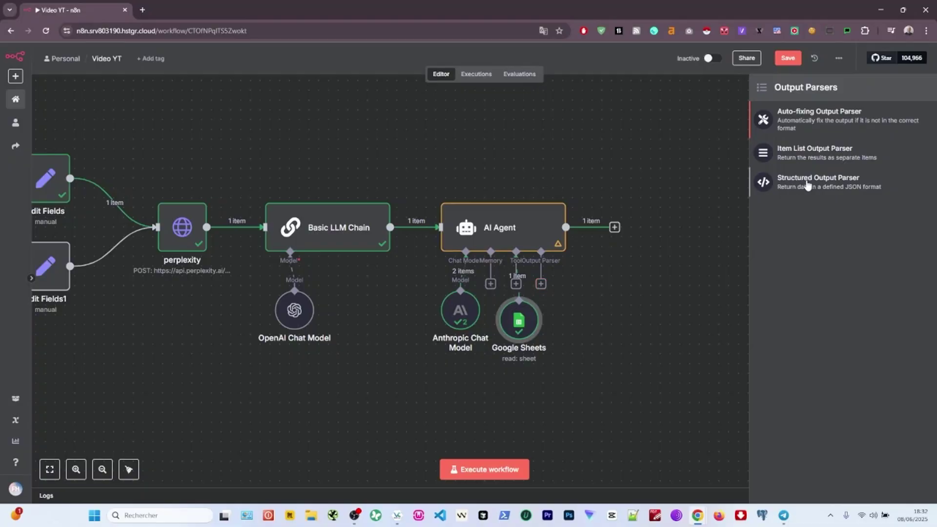
left_click(808, 184)
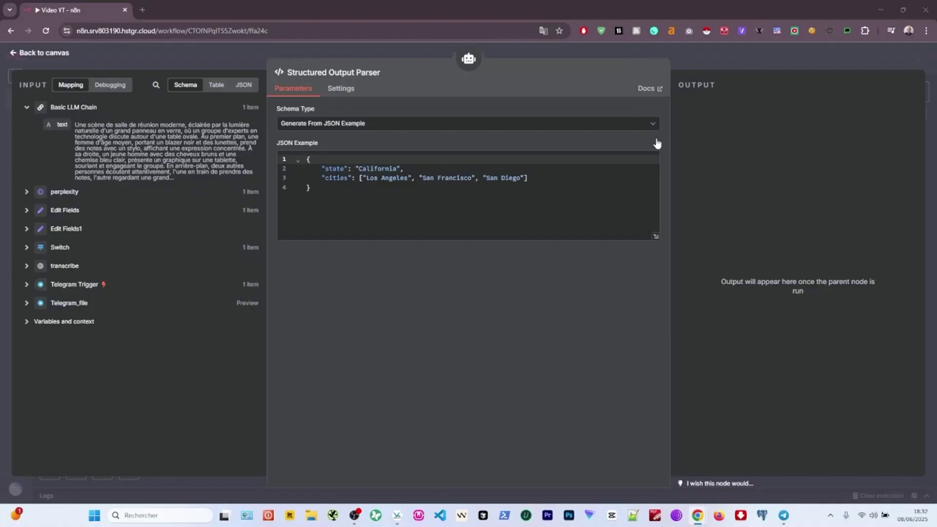
left_click_drag(344, 201, 313, 136)
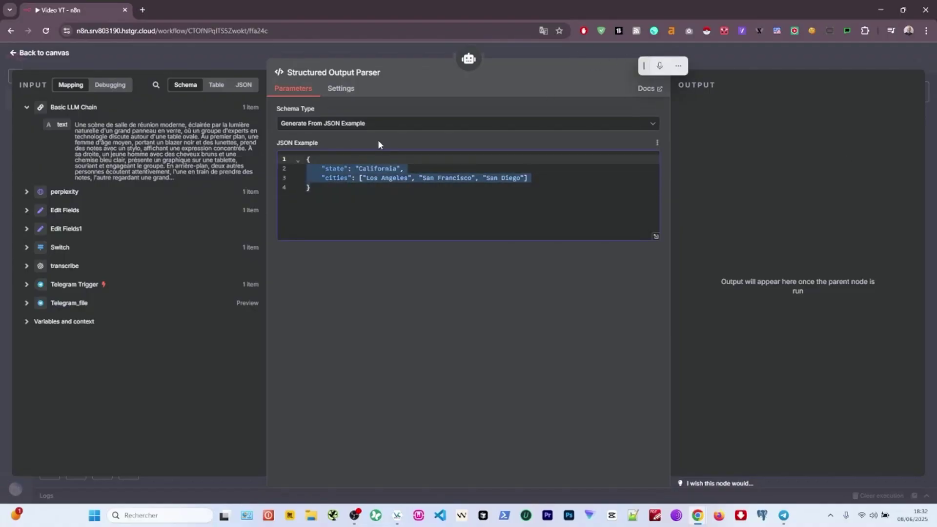
type("\"linkedin\": {     \"title\": \"\",     \"post\": \"\"   },   \"instagram\": {     \"title\": \"\",     \"post\": \"\"   },   \"facebook\": {     \"title\": \"\",     \"post\": \"\"   },   \"x\": {     \"title\": \"\",     \"post\": \"\"   }")
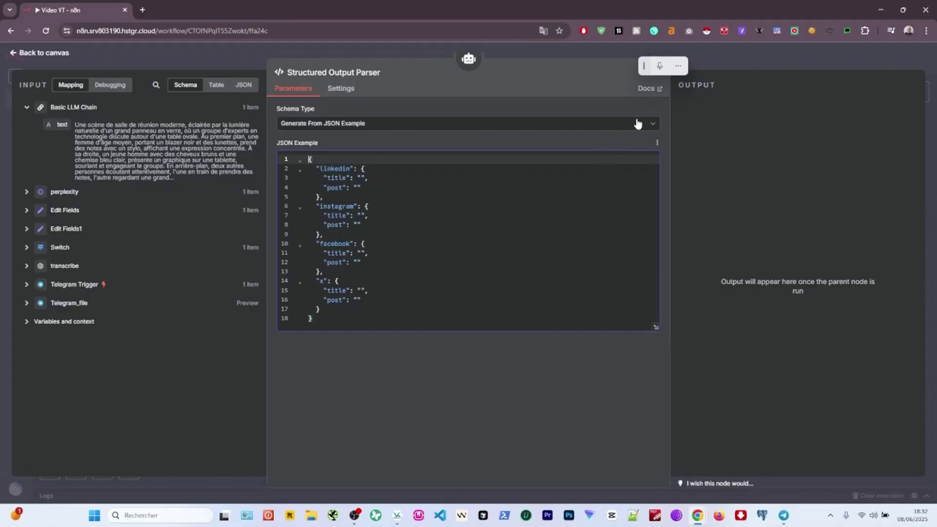
left_click(730, 61)
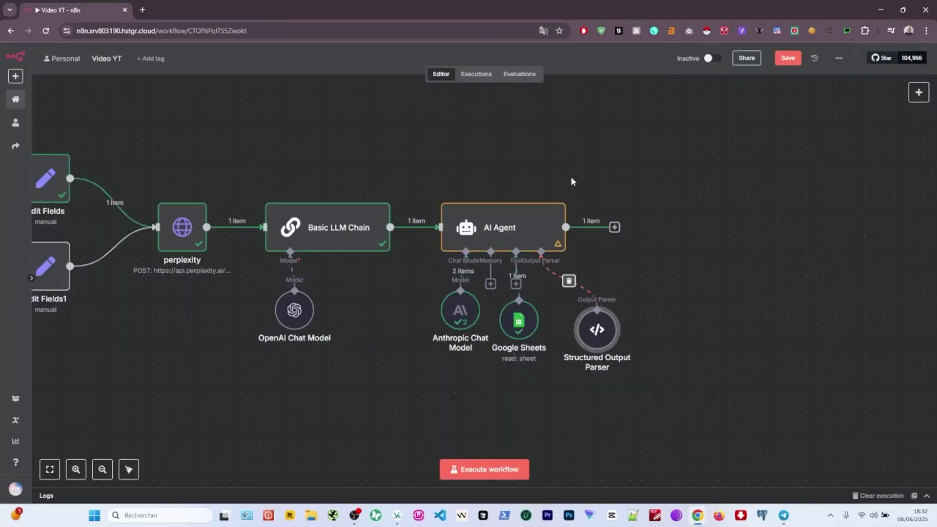
Execute the AI Agent node again with the output parser attached and examine the structured posts for each platform.
double_click(502, 228)
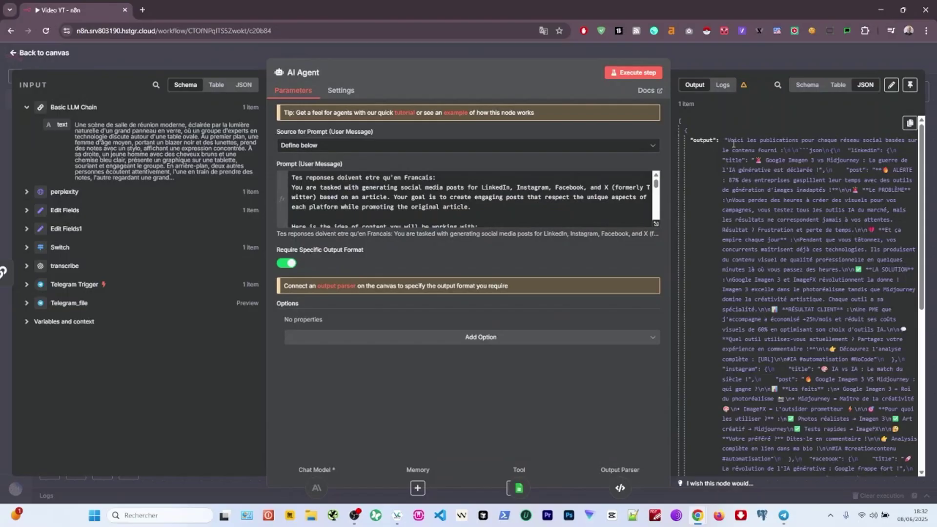
left_click_drag(733, 141, 781, 288)
left_click(753, 60)
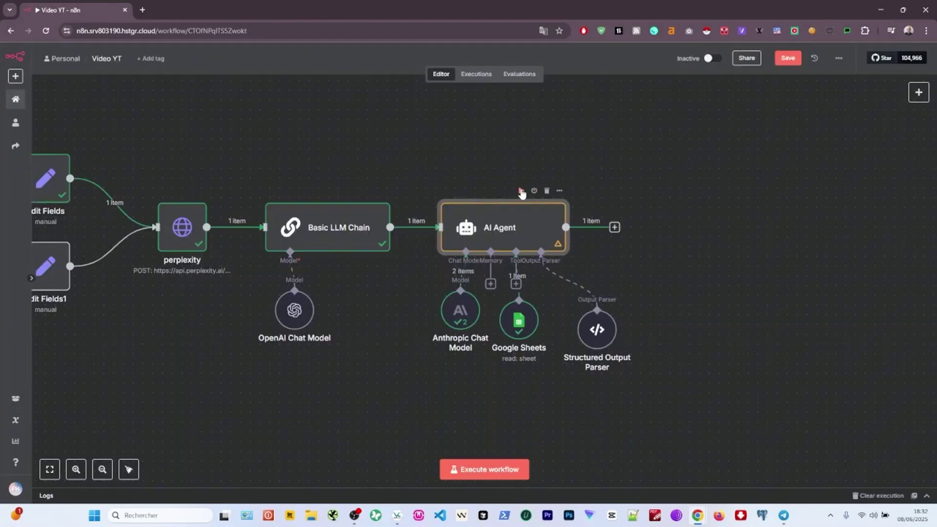
left_click(521, 191)
double_click(517, 227)
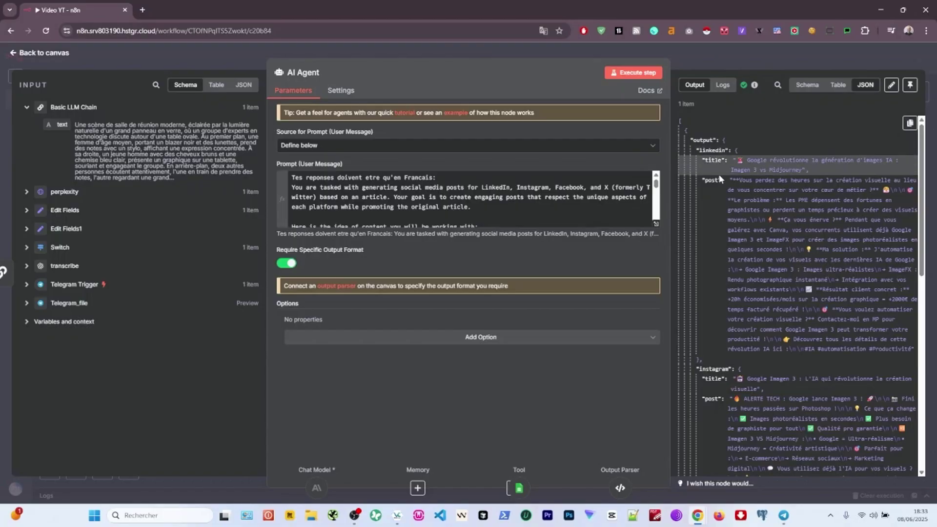
scroll(723, 255, "down", 2)
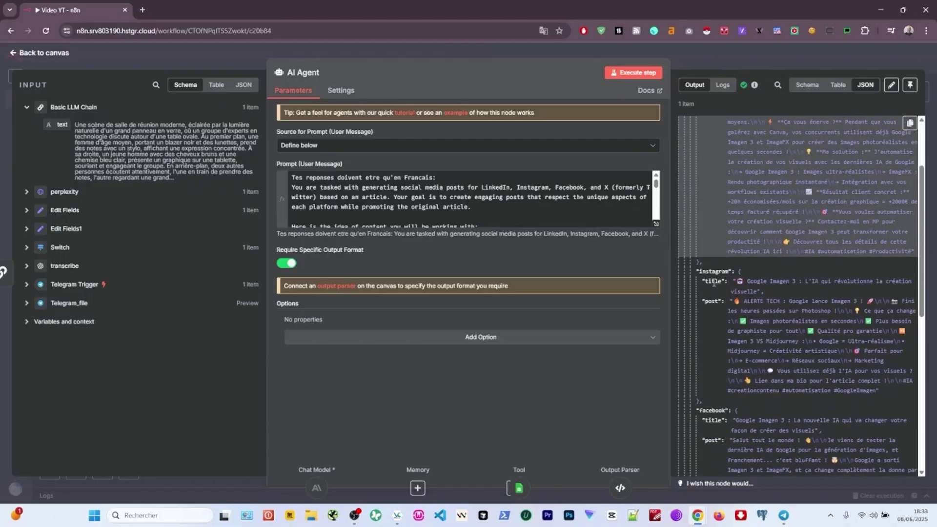
left_click(671, 78)
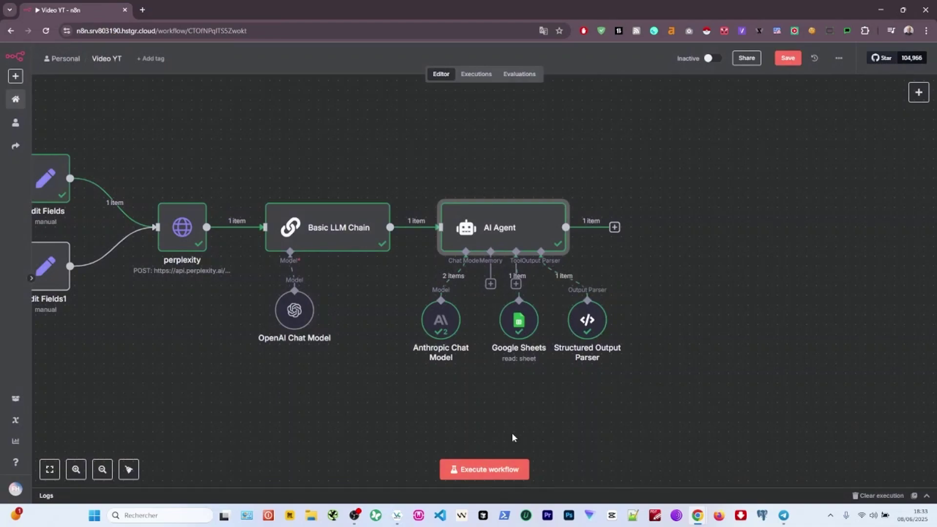
Rename the Basic LLM Chain node as Prompt_image.
mouse_move(474, 363)
mouse_move(321, 244)
left_click(332, 229)
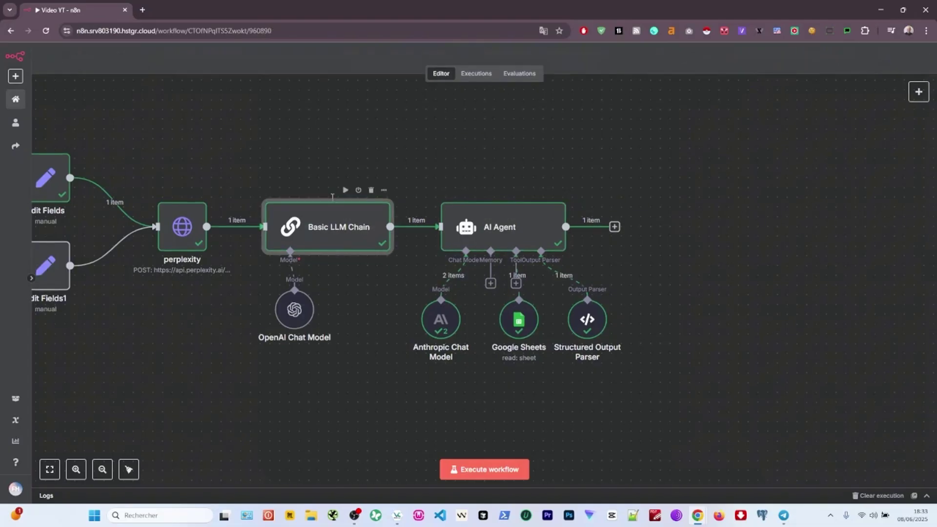
key("F2")
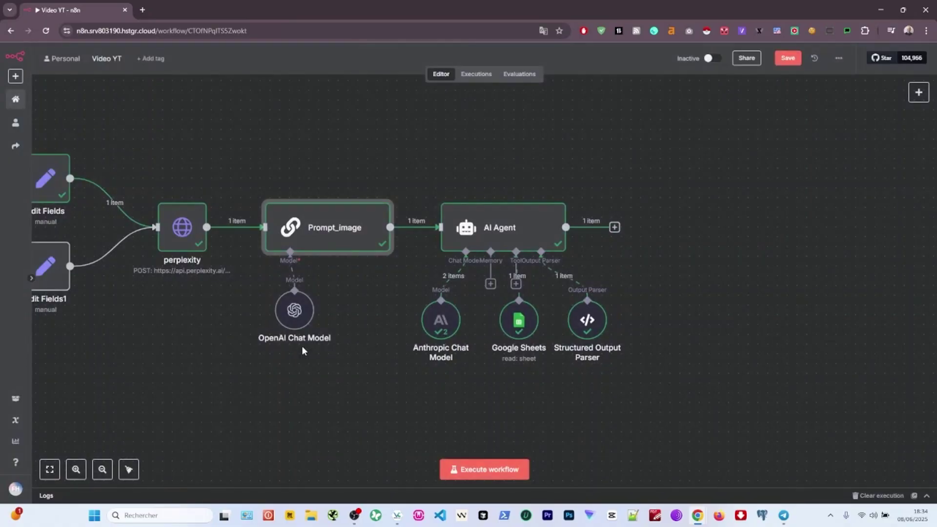
Rename the OpenAI Chat Model node as 4o and the Anthropic Chat Model node as claude_4.
double_click(294, 312)
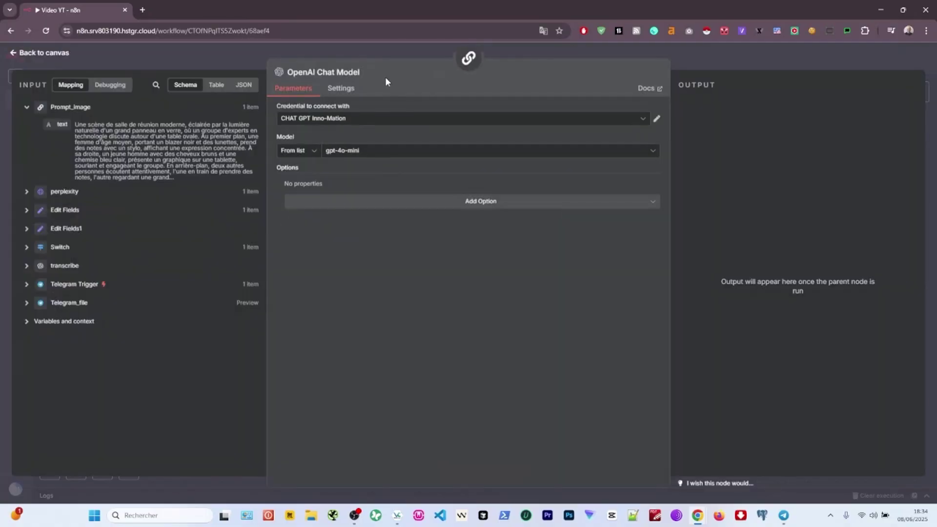
left_click(337, 73)
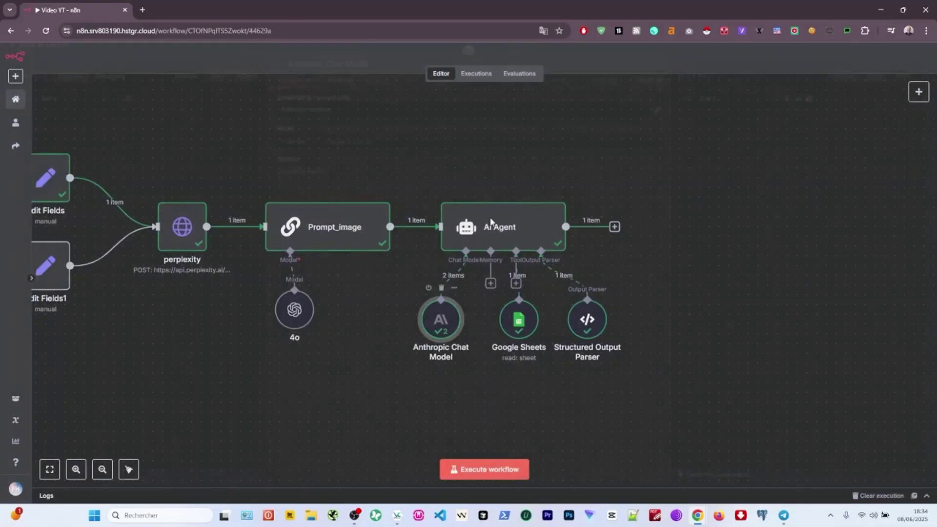
double_click(441, 322)
left_click(364, 78)
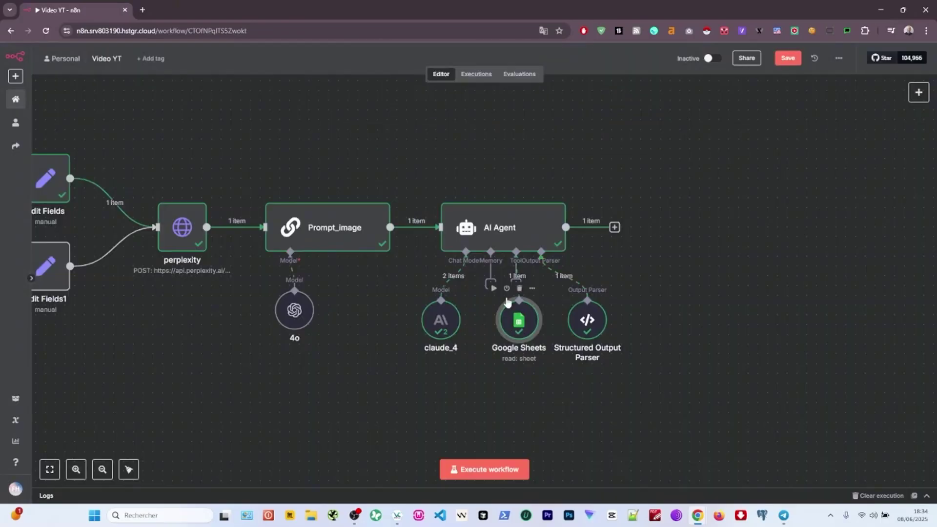
Check the Google Sheets tool's settings and the hashtag rows in its output.
double_click(512, 317)
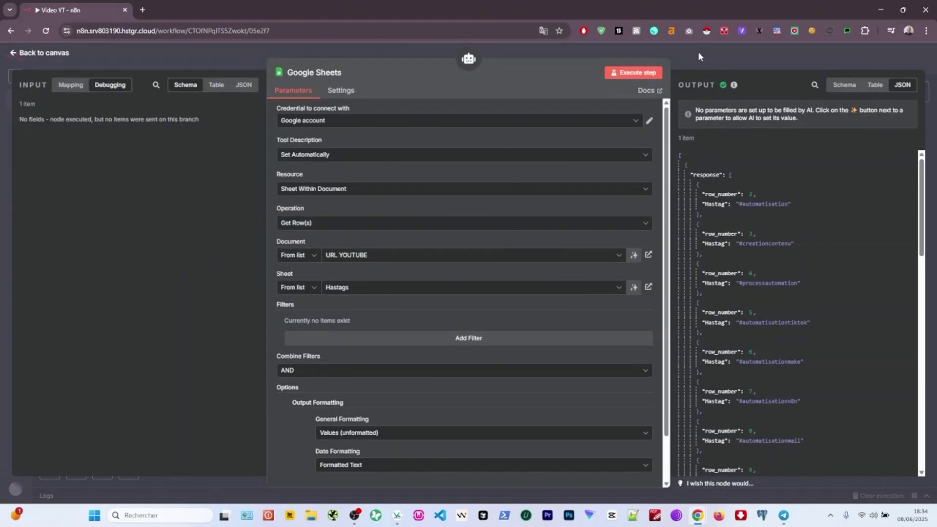
key("Escape")
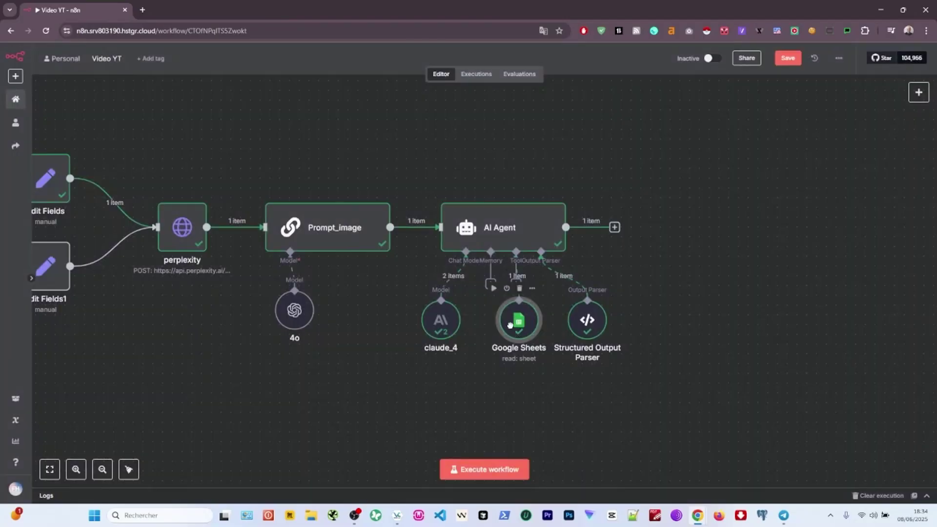
Review the AI Agent's prompt, checking the LinkedIn, Instagram, Facebook and X guidelines and how they refer to the hashtag tool.
double_click(527, 223)
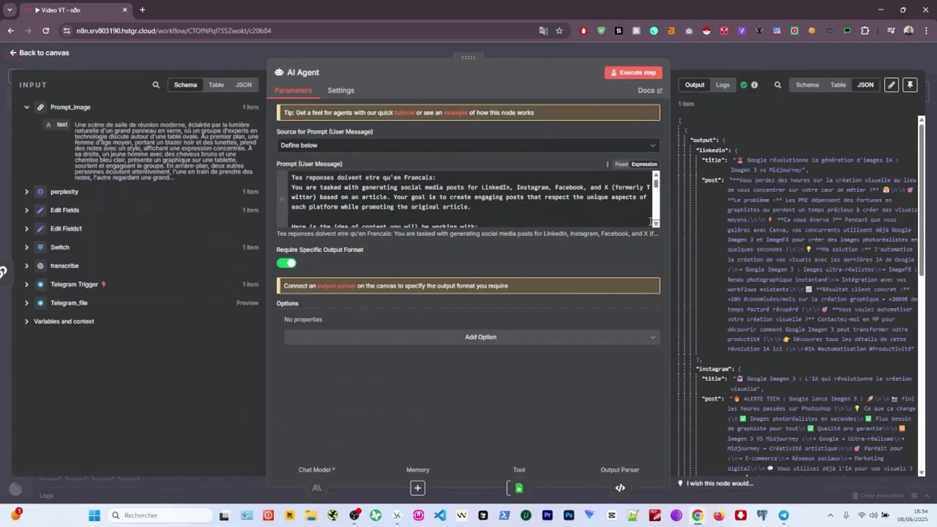
left_click(654, 222)
scroll(314, 253, "down", 1)
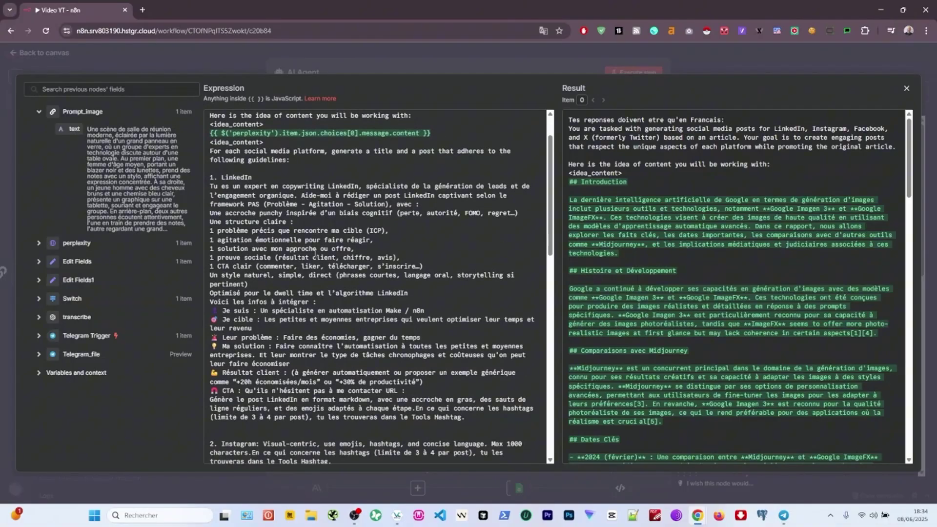
scroll(315, 253, "up", 1)
scroll(317, 256, "down", 2)
scroll(322, 248, "down", 3)
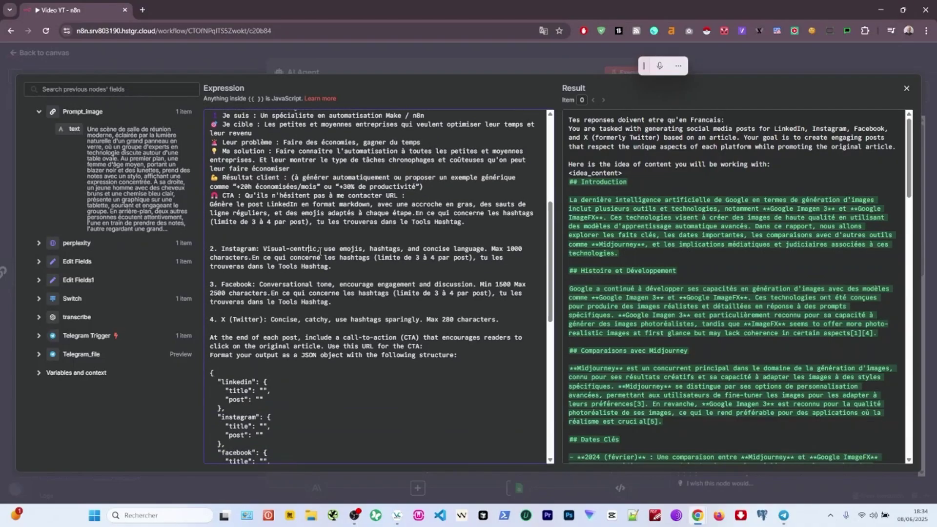
left_click_drag(324, 249, 348, 249)
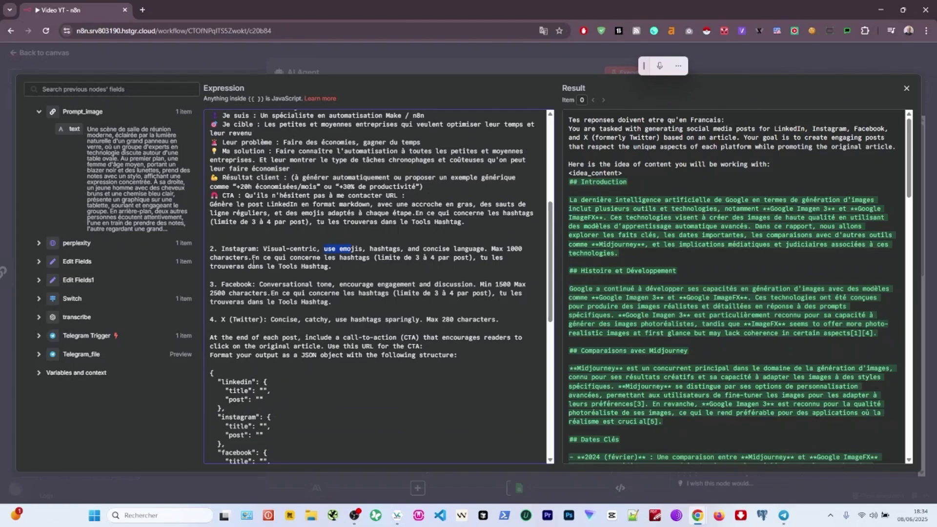
left_click_drag(222, 266, 274, 266)
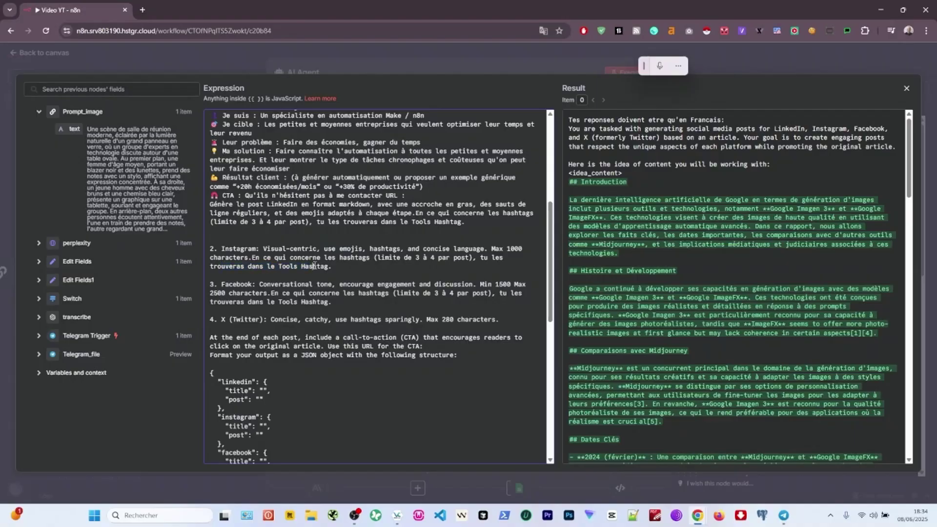
left_click(386, 72)
left_click(493, 49)
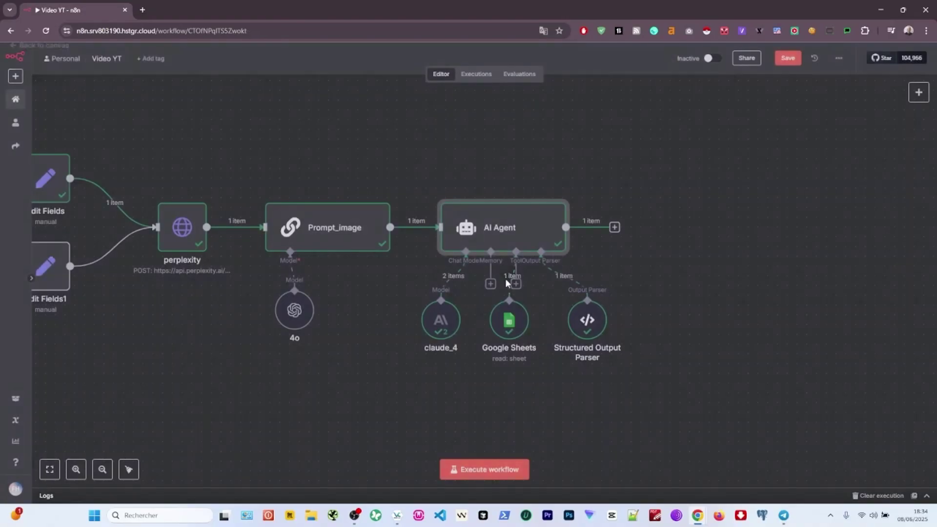
Rename the Google Sheets tool node as Hashtag and check it against the tool name used in the AI Agent's prompt.
double_click(507, 324)
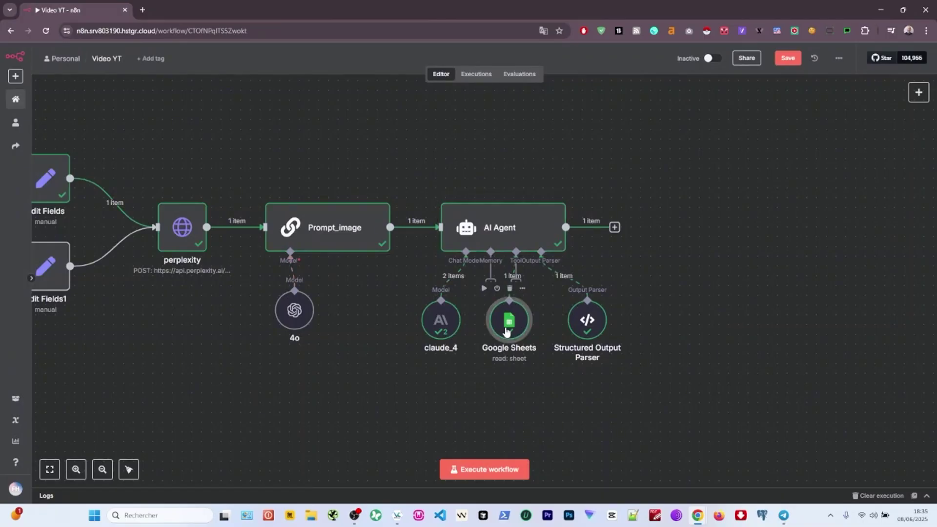
left_click(312, 73)
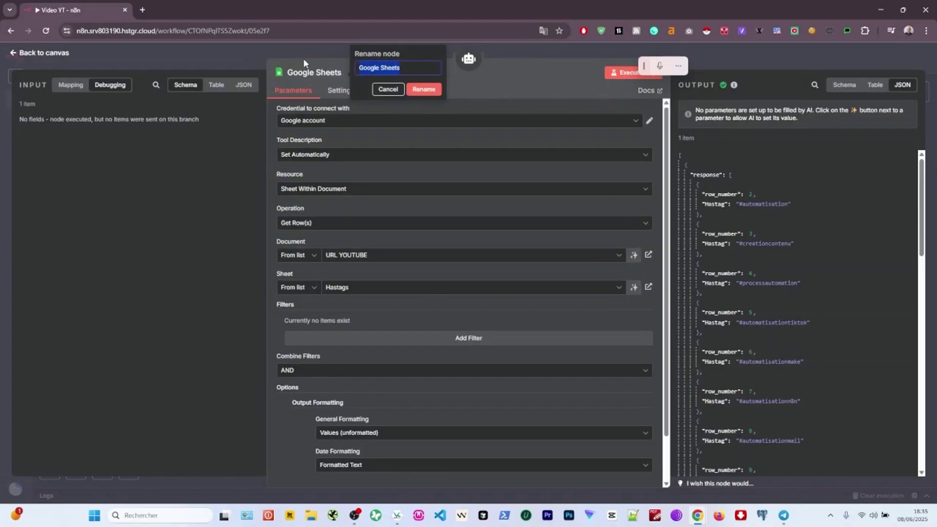
type("H")
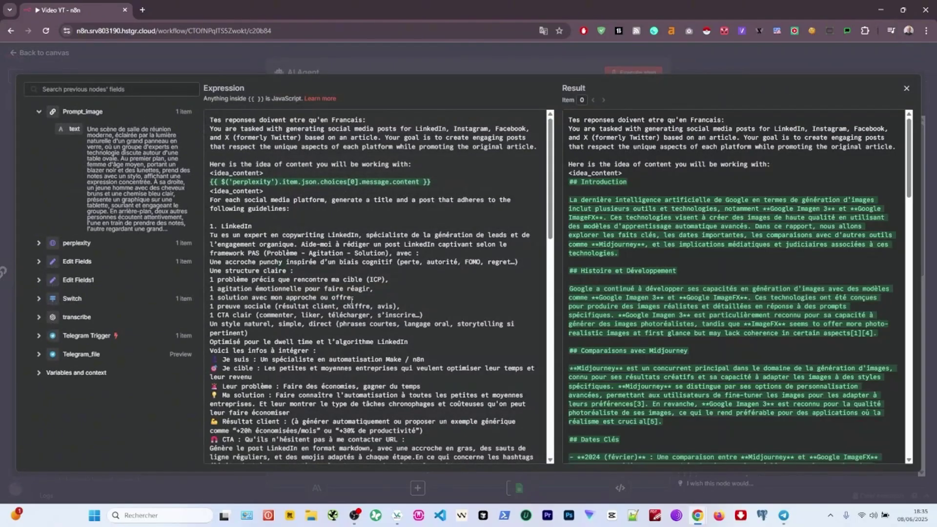
scroll(351, 300, "down", 4)
double_click(445, 271)
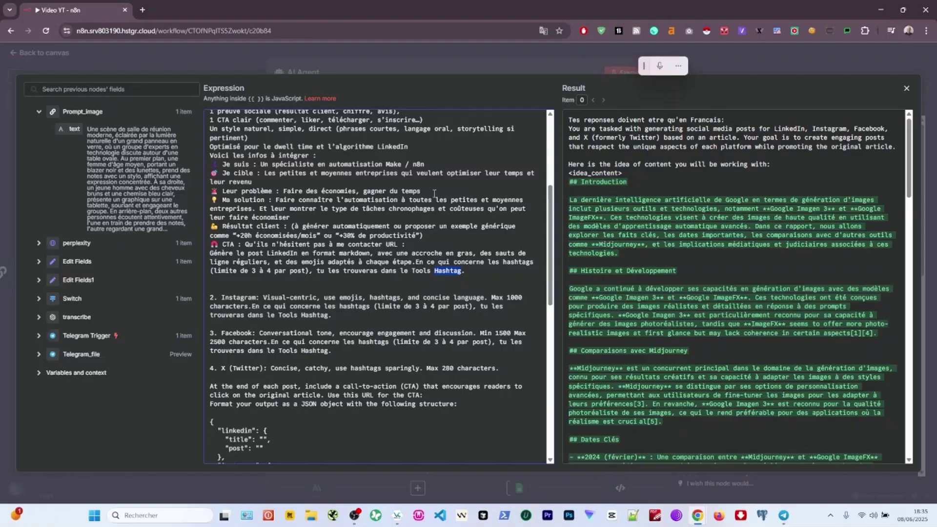
left_click(478, 66)
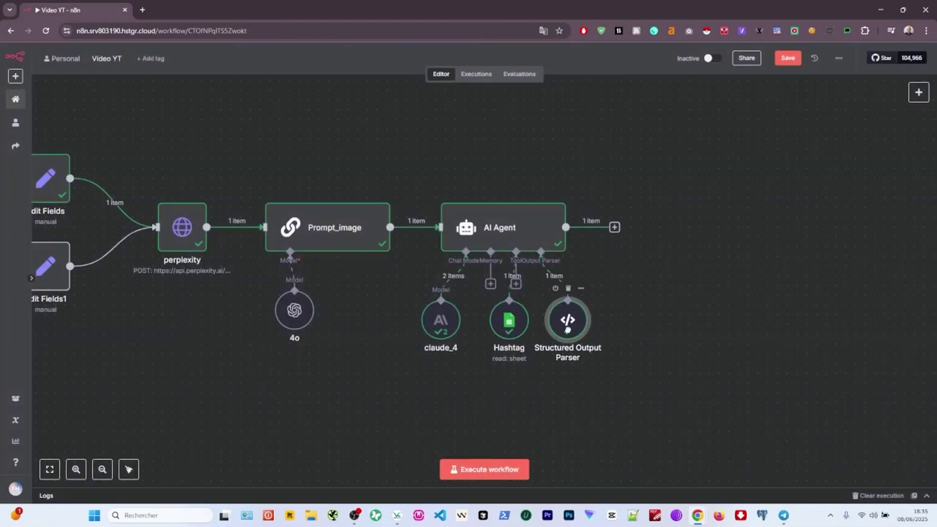
left_click(683, 260)
double_click(505, 232)
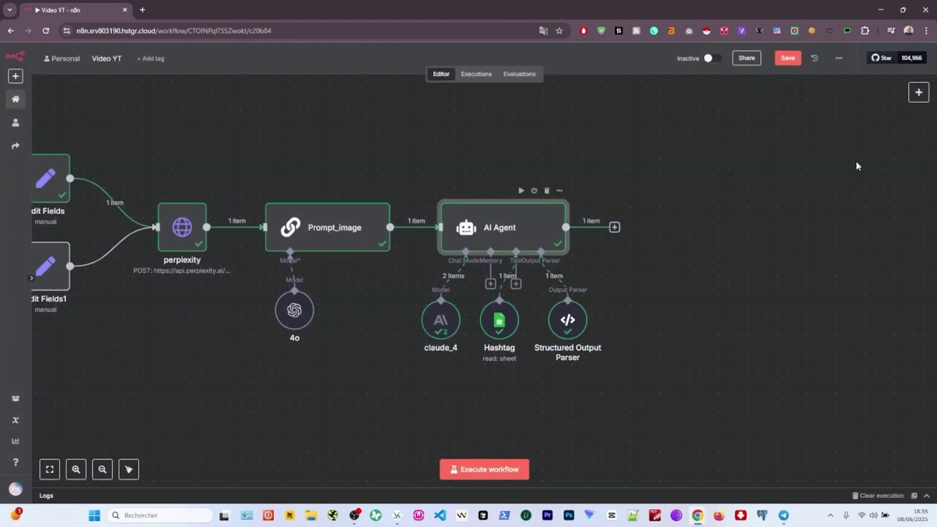
left_click(727, 65)
Duplicate the AI Agent together with its claude_4, Hashtag and Structured Output Parser nodes, placing the copy after the original agent.
scroll(635, 303, "right", 5)
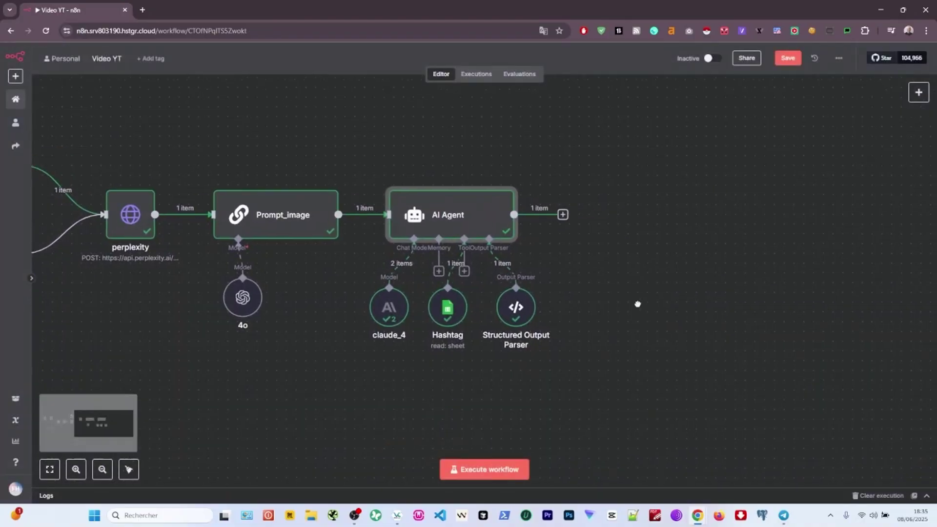
scroll(479, 300, "left", 1)
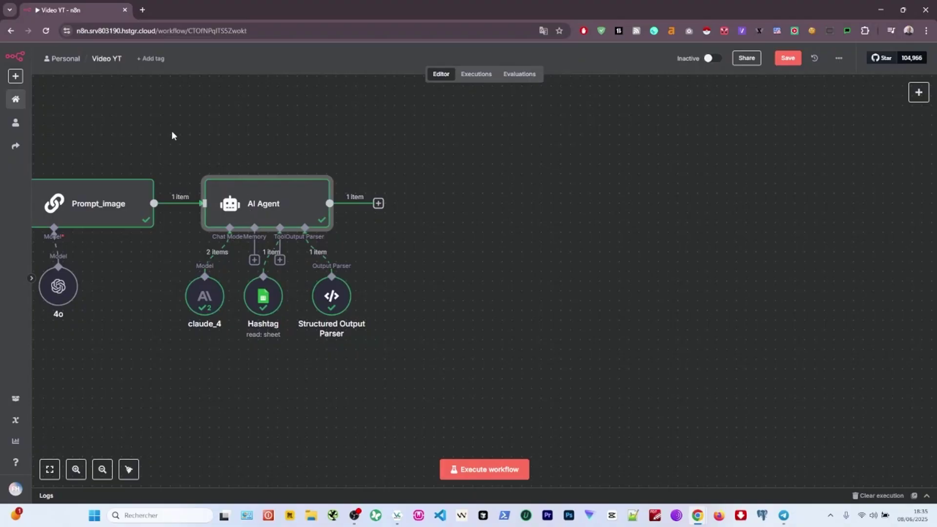
left_click_drag(171, 130, 291, 230)
right_click(268, 224)
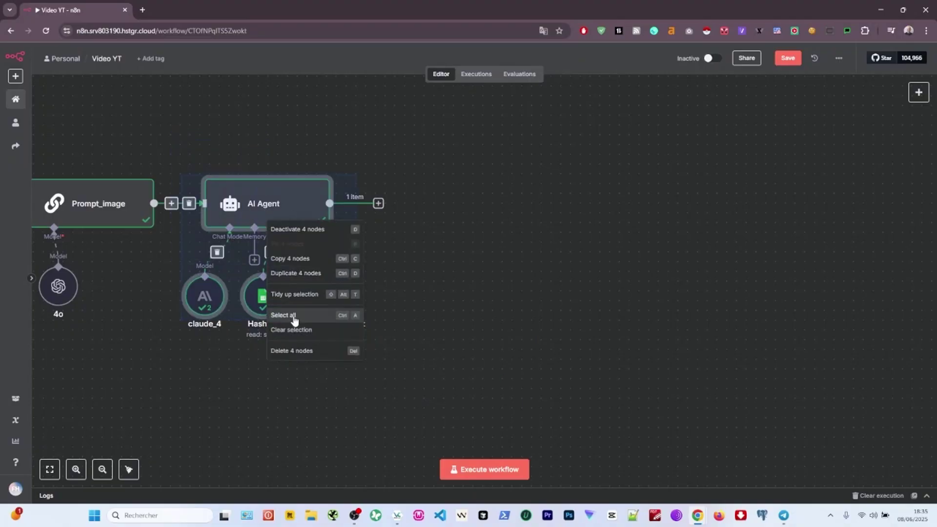
left_click(300, 274)
left_click_drag(543, 230, 490, 209)
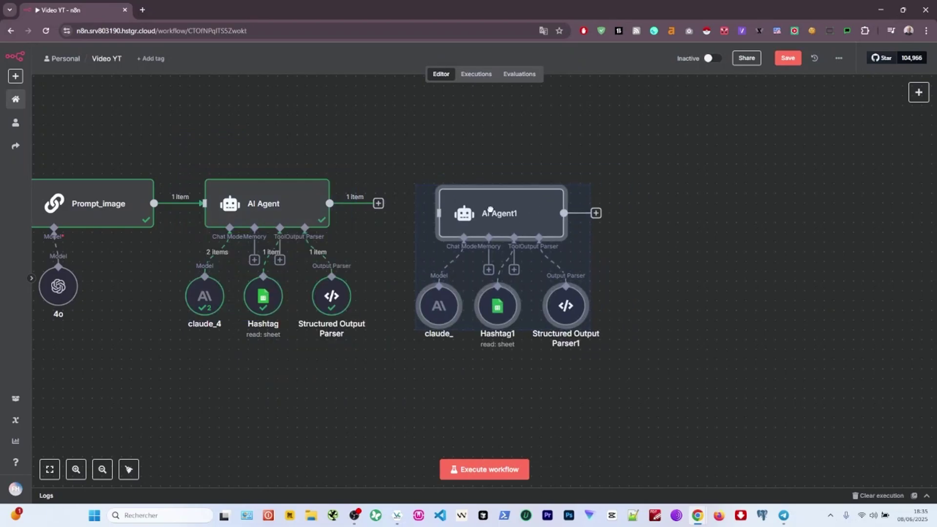
left_click(394, 165)
Connect the AI Agent's output to the duplicated AI Agent1 and align the copy and its sub-nodes with the original.
left_click_drag(378, 204, 440, 213)
left_click_drag(493, 214, 464, 204)
left_click_drag(403, 280, 576, 322)
left_click_drag(558, 284, 530, 284)
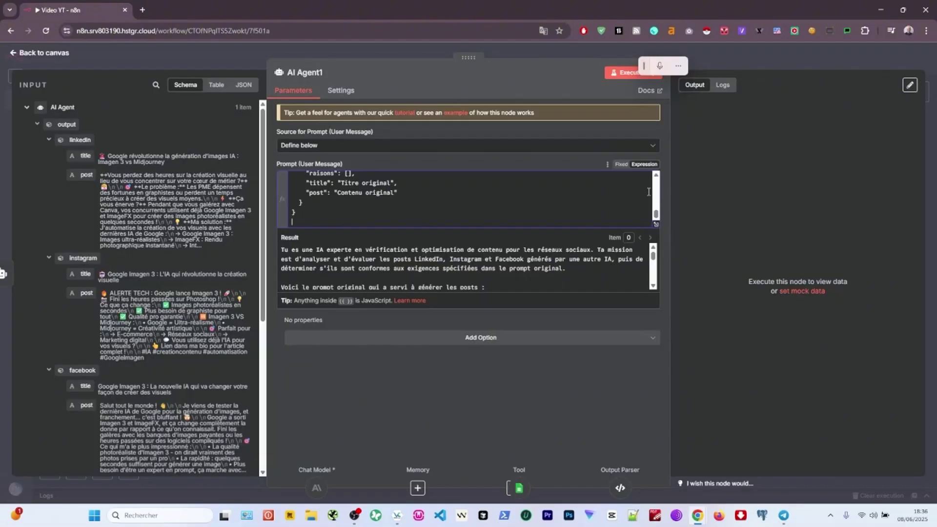
Examine AI Agent1's verification prompt, including its role, the original prompt and the title and post expressions for each platform.
left_click(657, 223)
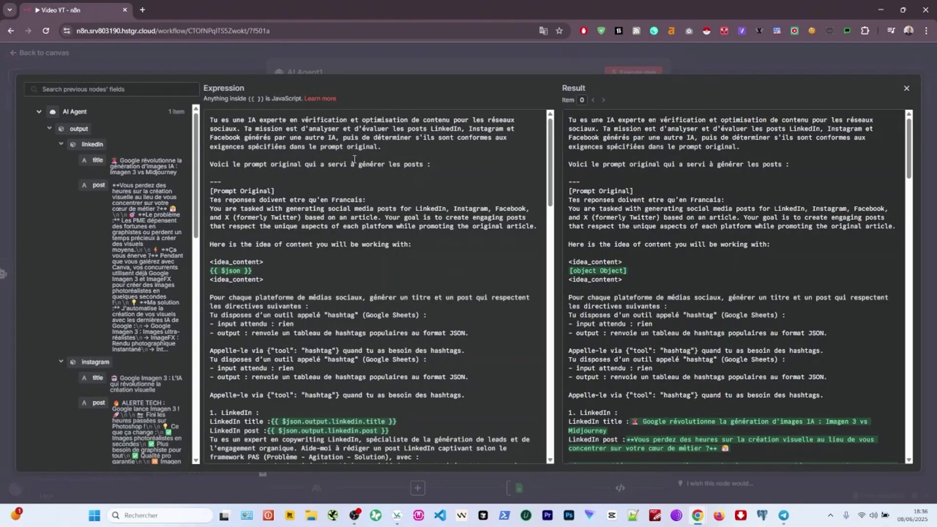
left_click_drag(220, 120, 264, 119)
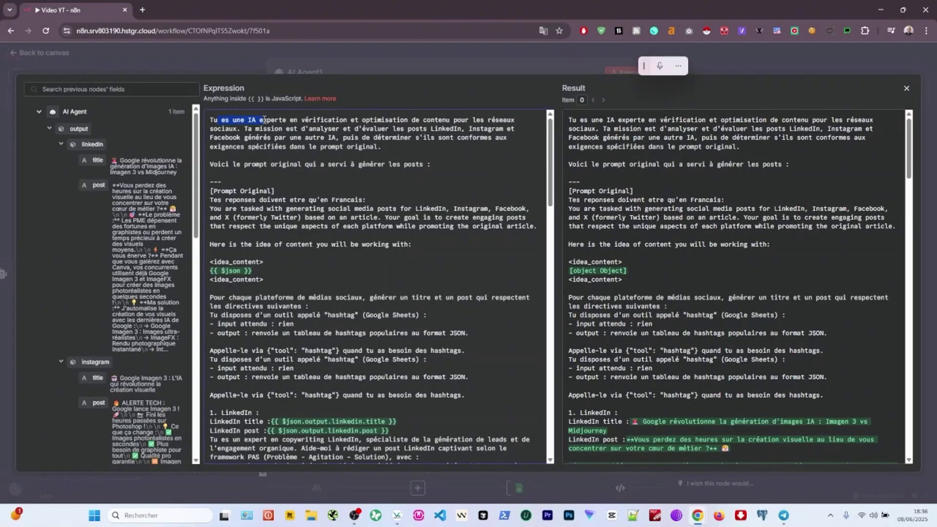
scroll(407, 190, "down", 6)
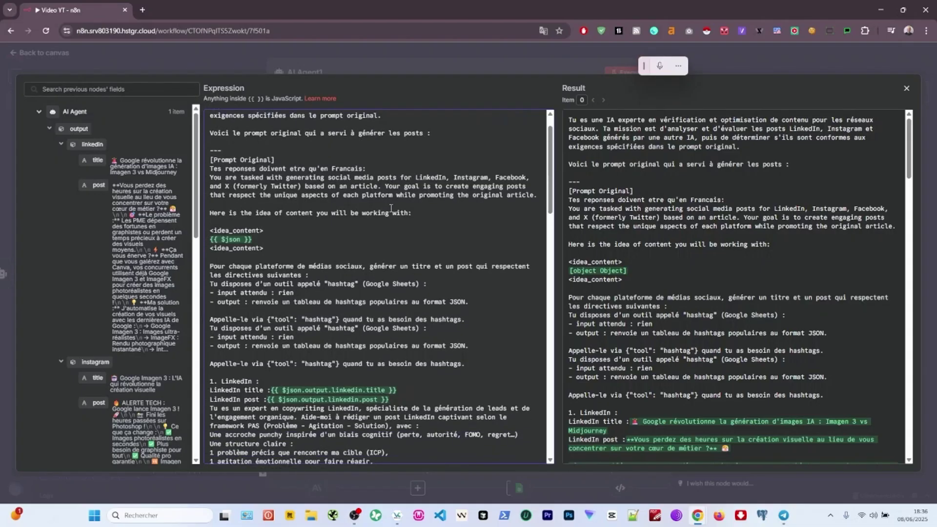
scroll(315, 163, "down", 4)
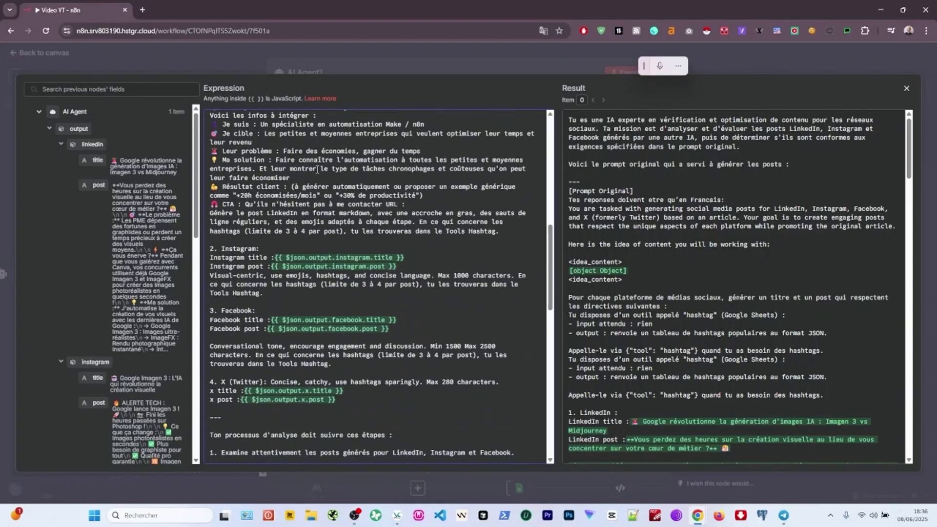
Review the rest of AI Agent1's prompt through to its JSON response format, and return to the canvas.
scroll(342, 184, "down", 5)
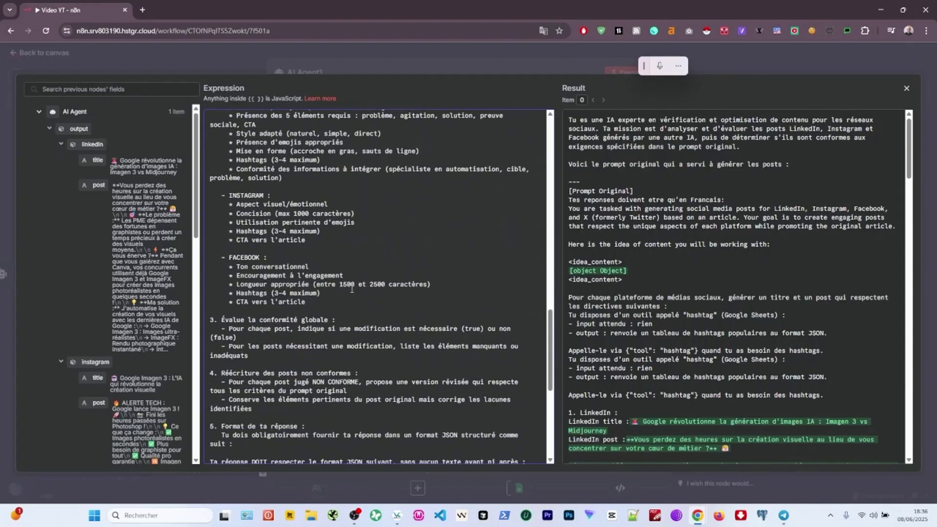
scroll(352, 289, "down", 1)
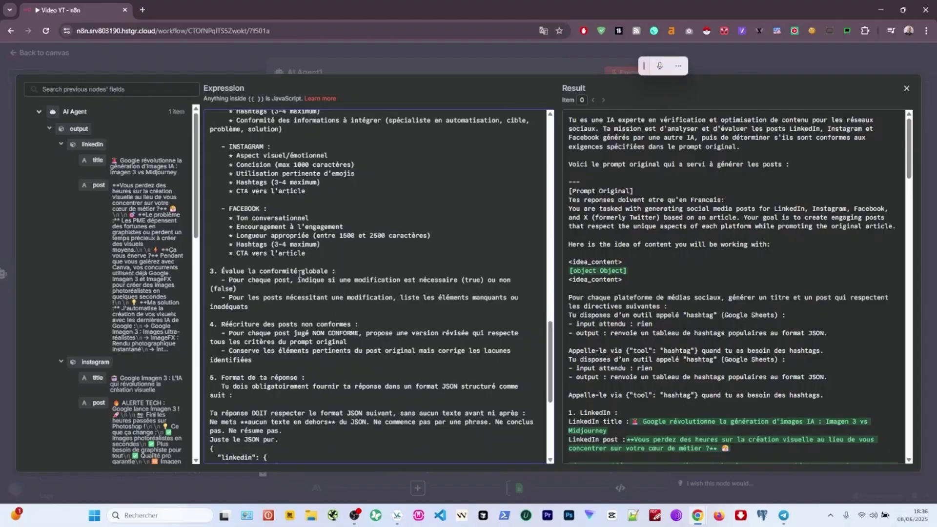
scroll(318, 271, "down", 5)
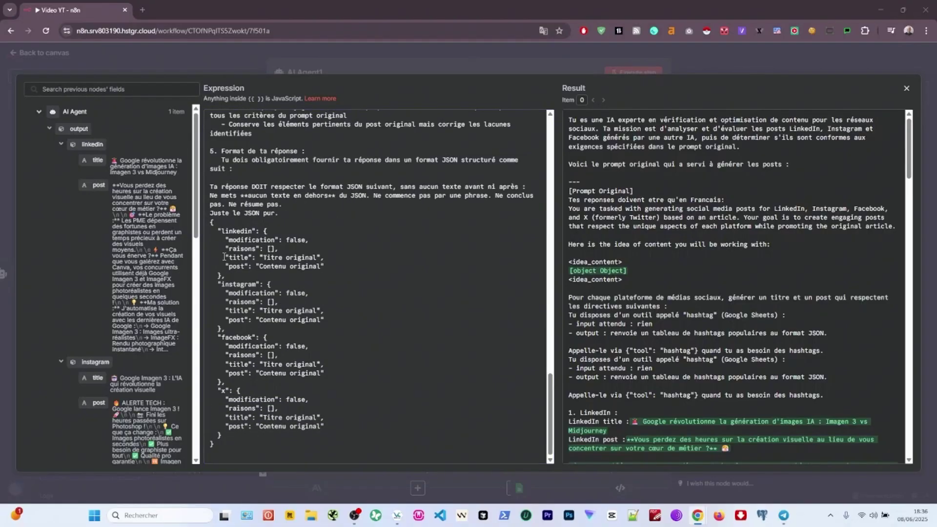
left_click(306, 68)
left_click(309, 52)
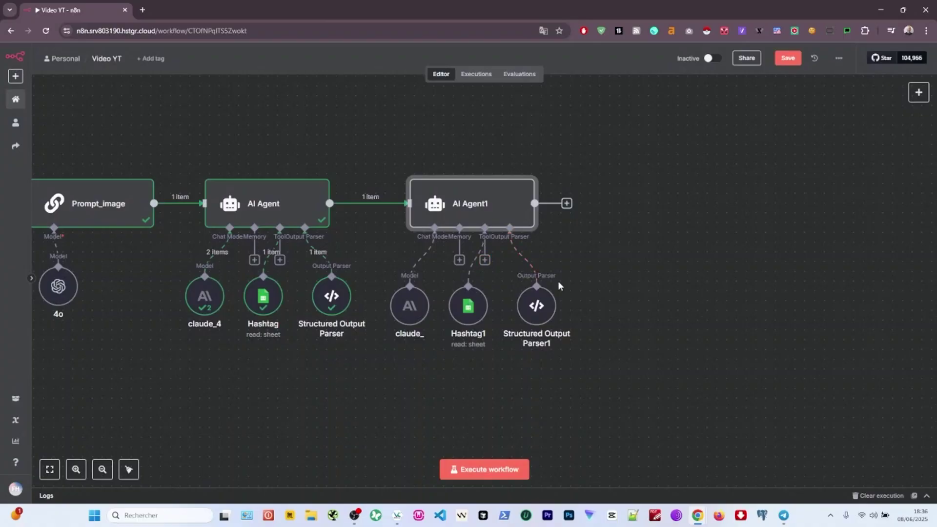
Move Structured Output Parser1 farther away from Hashtag1 and look over AI Agent1's prompt expression again.
left_click_drag(555, 298, 584, 298)
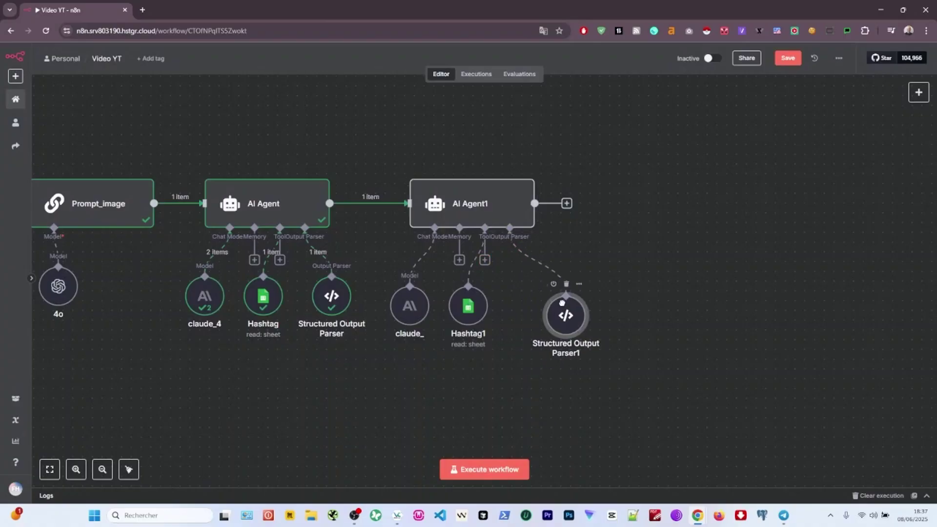
double_click(491, 213)
left_click(655, 223)
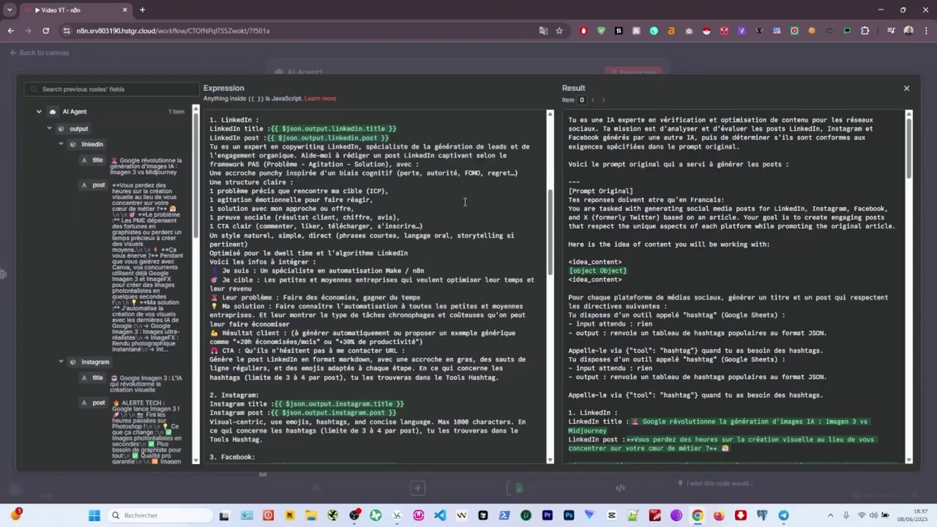
scroll(465, 202, "down", 3)
key("Escape")
key("Escape")
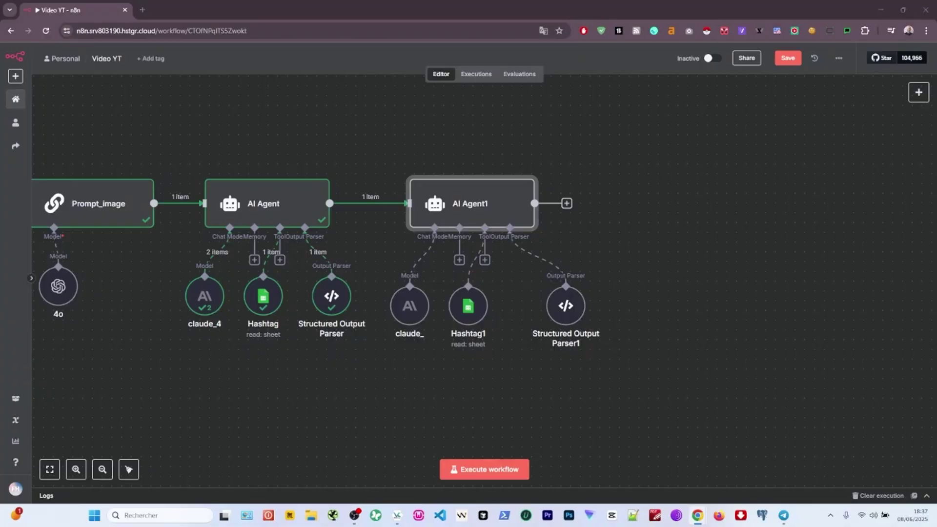
Add a Think tool to AI Agent1 and arrange it between Hashtag1 and Structured Output Parser1.
left_click(484, 262)
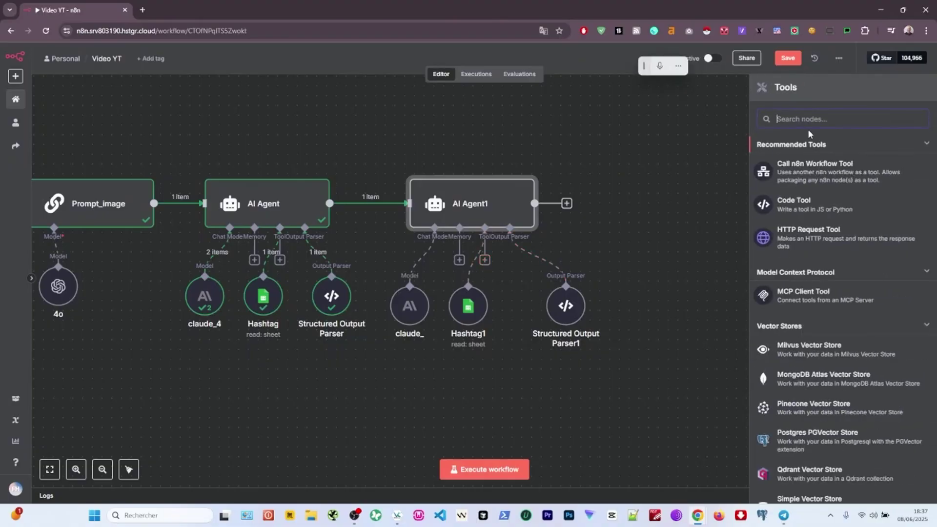
type("thin")
key("Return")
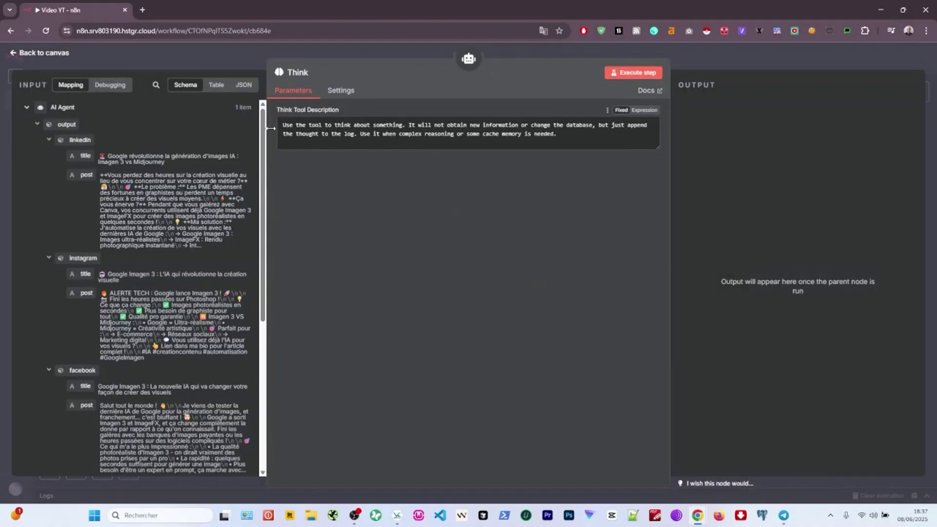
key("Escape")
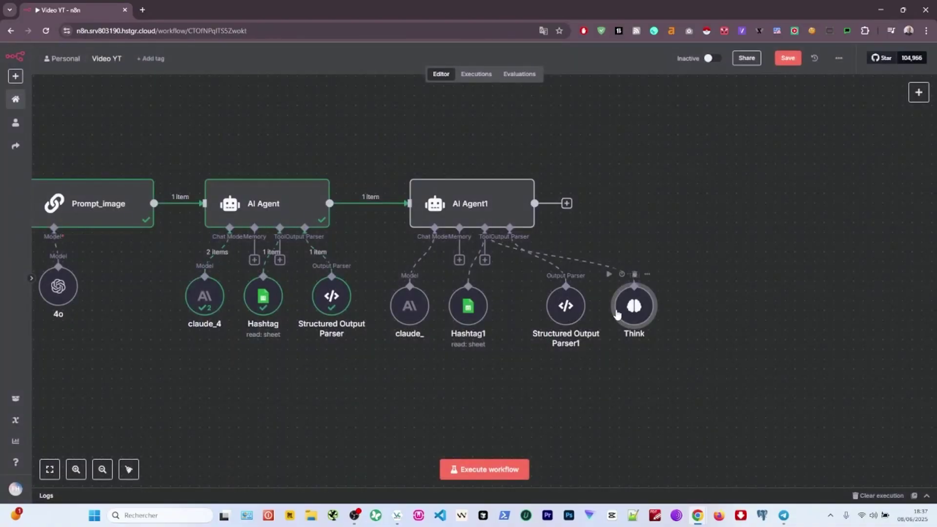
left_click_drag(617, 319, 497, 310)
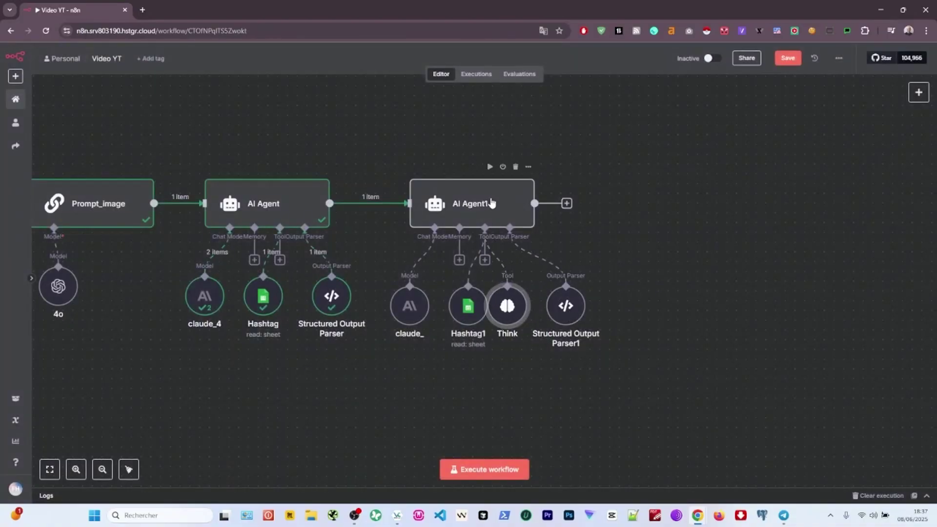
left_click_drag(572, 317, 592, 316)
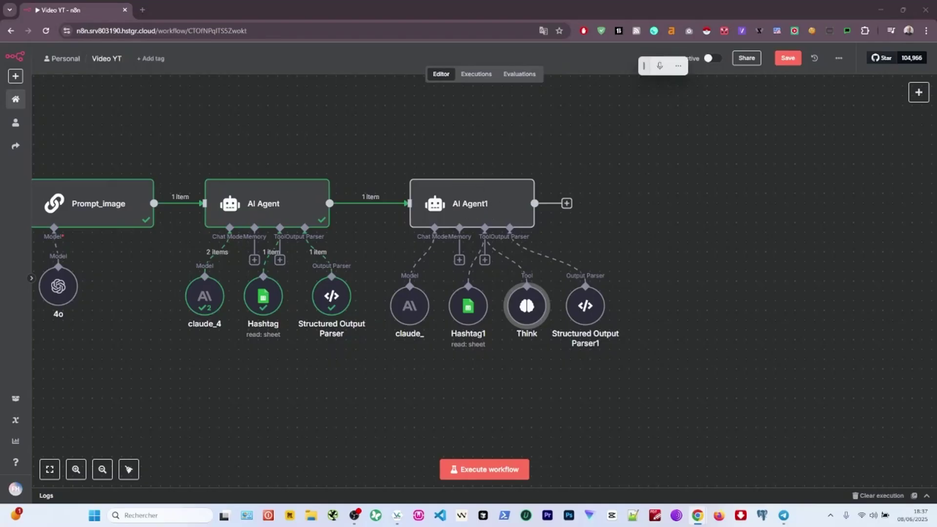
Rename AI Agent to "Resaux sociaux" and AI Agent1 to "check_post", and run the check_post node.
double_click(272, 183)
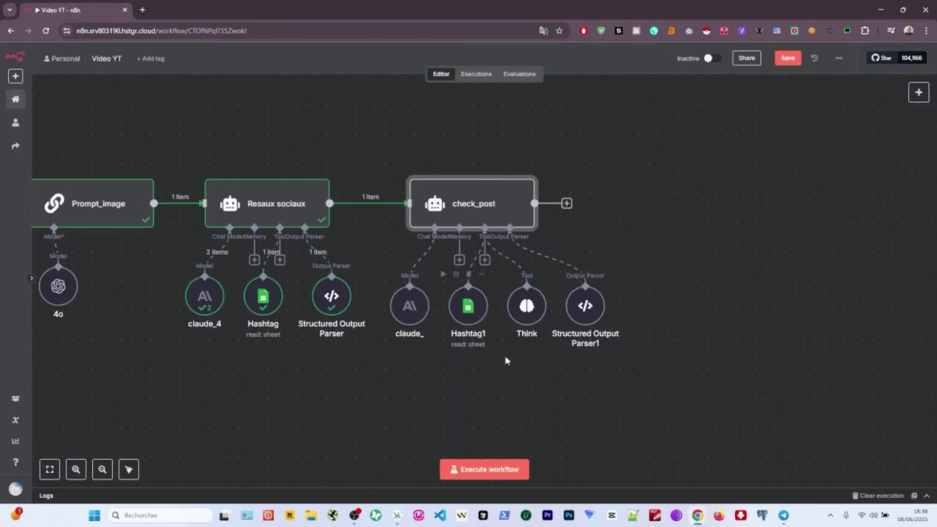
left_click(490, 167)
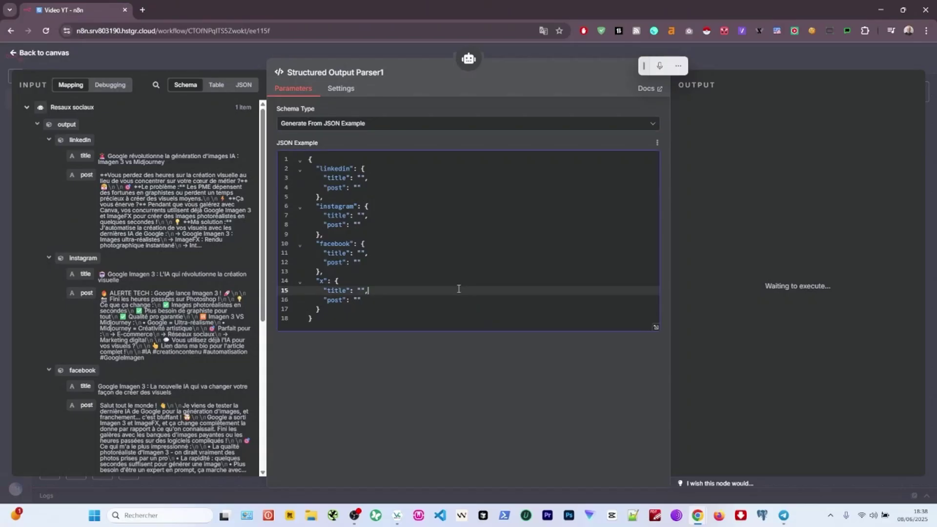
Replace Structured Output Parser1's JSON example with one containing modification, raisons, title and post for each network, and run check_post again.
key("ctrl+a")
key("ctrl+v")
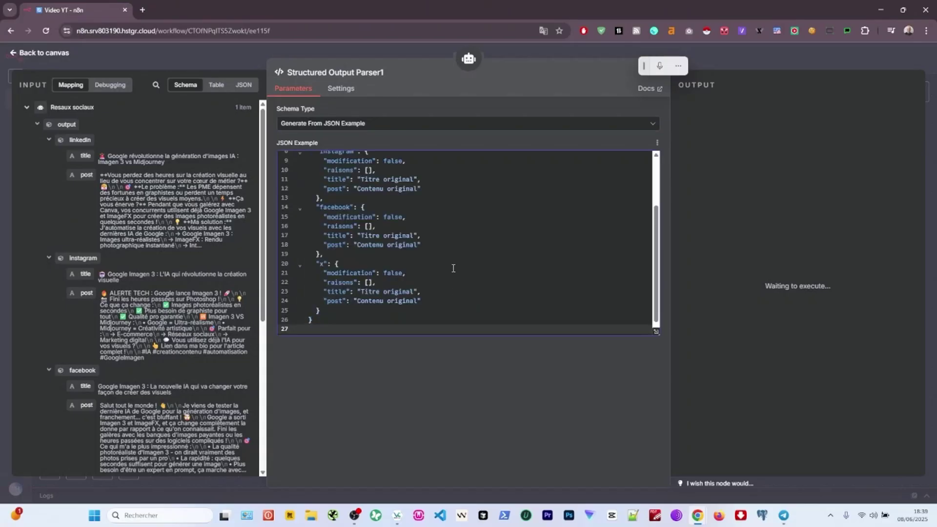
scroll(504, 244, "up", 4)
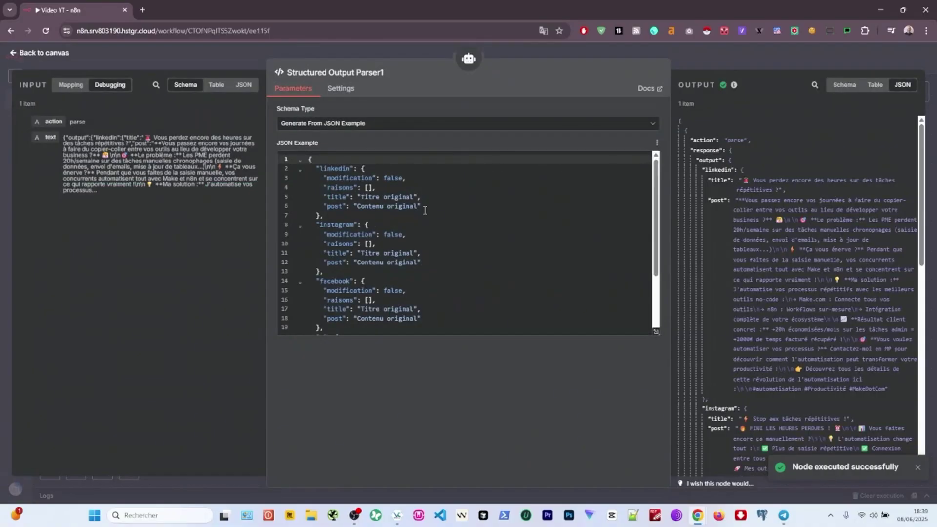
left_click_drag(315, 170, 404, 176)
left_click(348, 178)
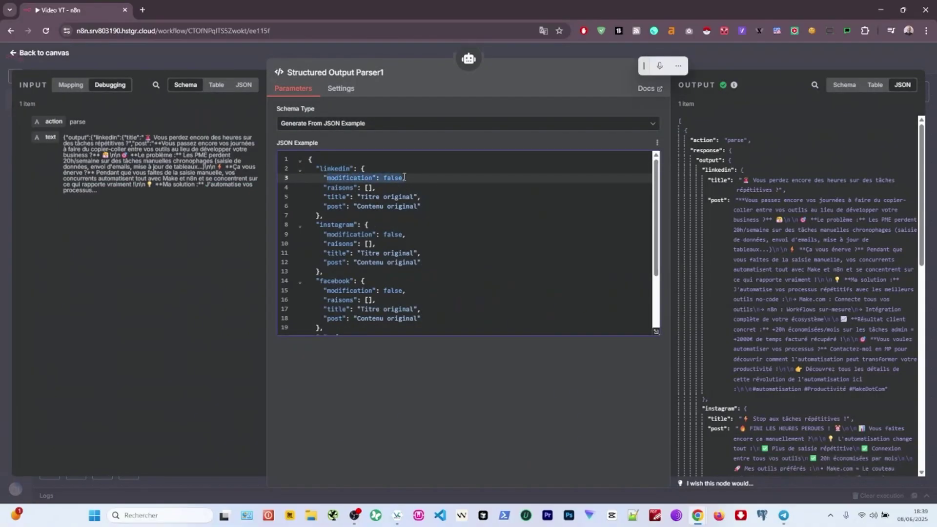
left_click(339, 187)
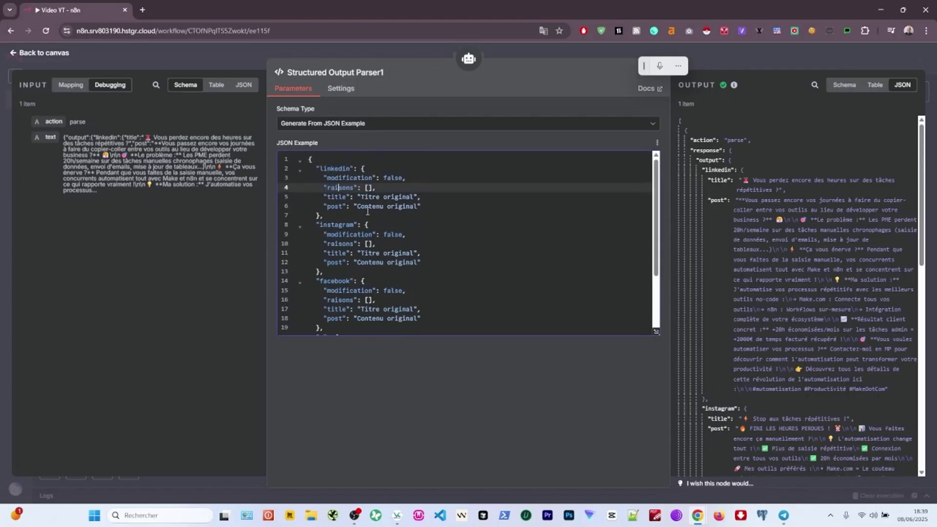
scroll(795, 203, "down", 15)
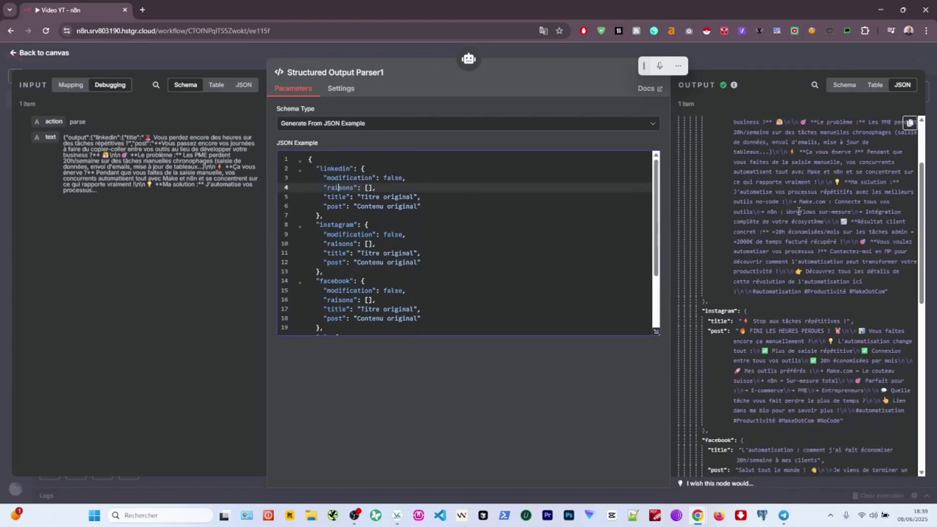
left_click(722, 60)
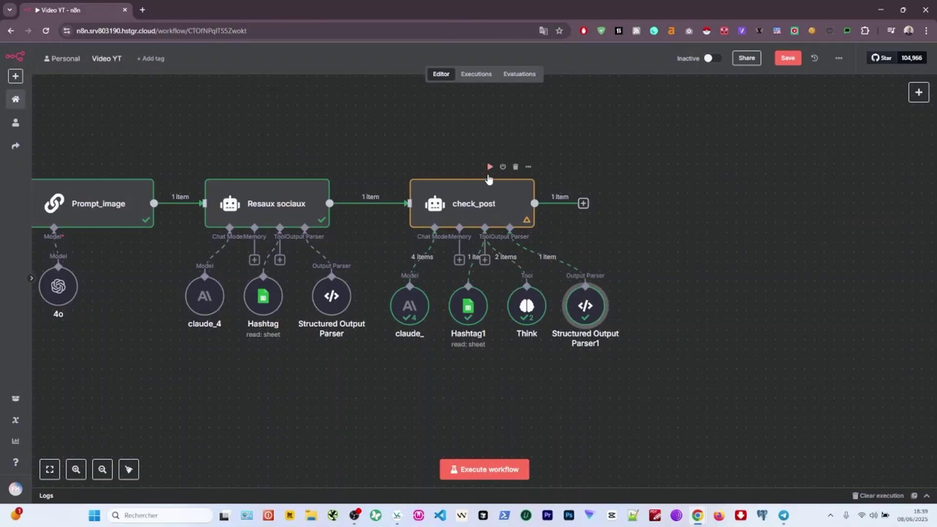
left_click(490, 166)
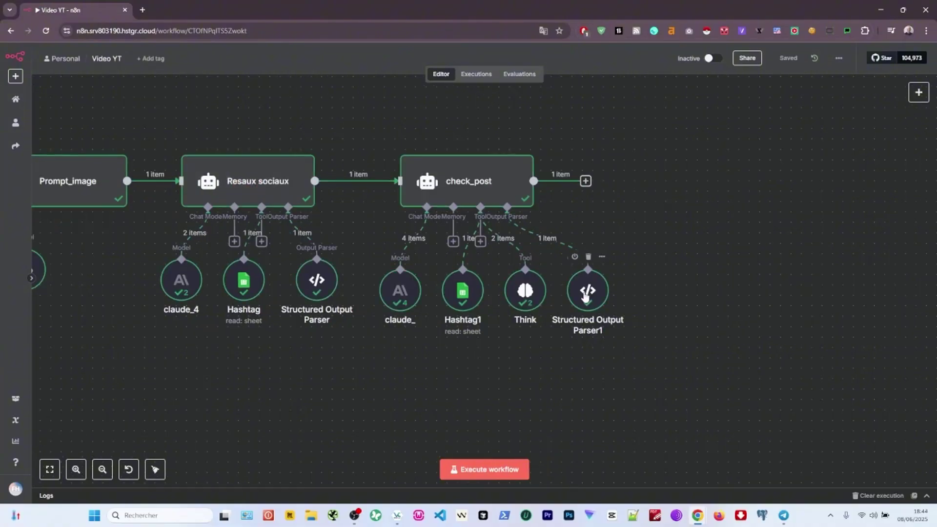
Review Structured Output Parser1's JSON example from the linkedin block to the x block, and return to the canvas.
double_click(586, 296)
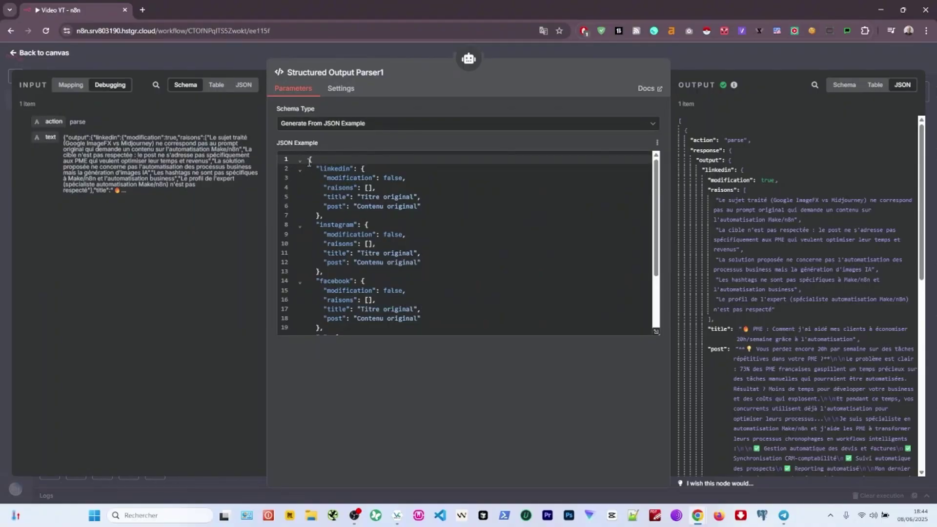
left_click_drag(309, 163, 491, 242)
scroll(438, 240, "down", 2)
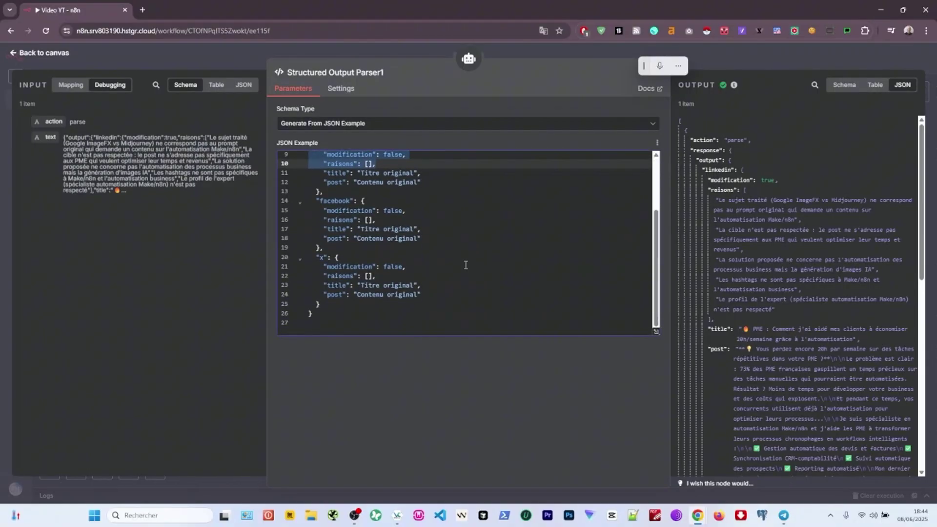
left_click(473, 258)
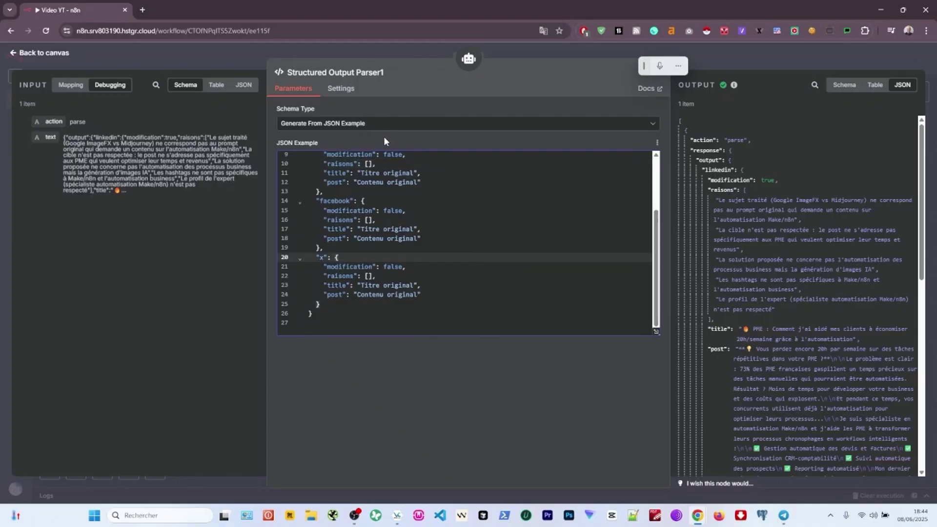
left_click(721, 49)
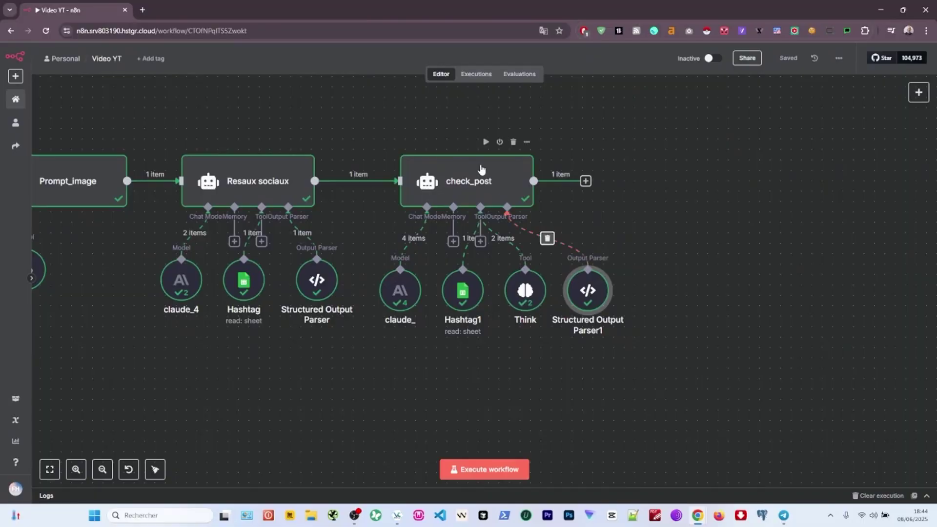
Examine check_post's JSON output, covering the LinkedIn modification flag, the reasons and the rewritten title and post.
double_click(488, 183)
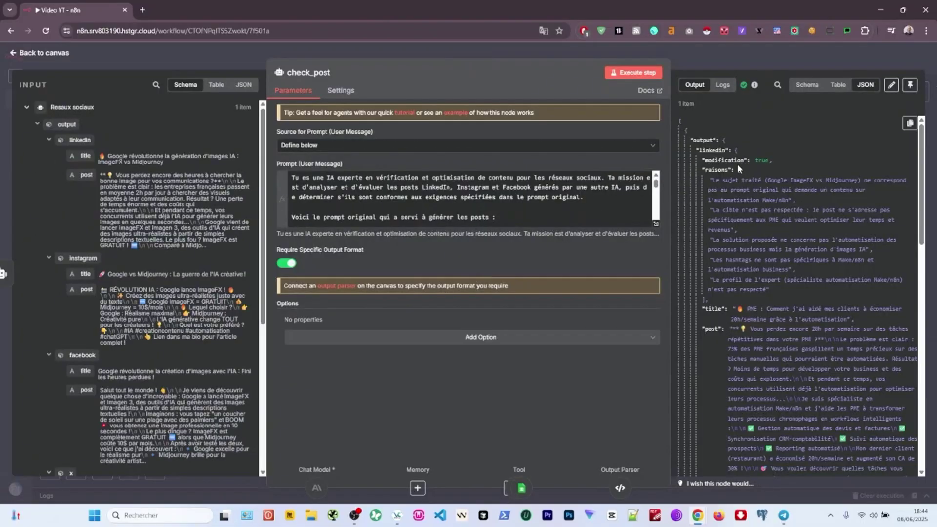
left_click_drag(718, 160, 769, 159)
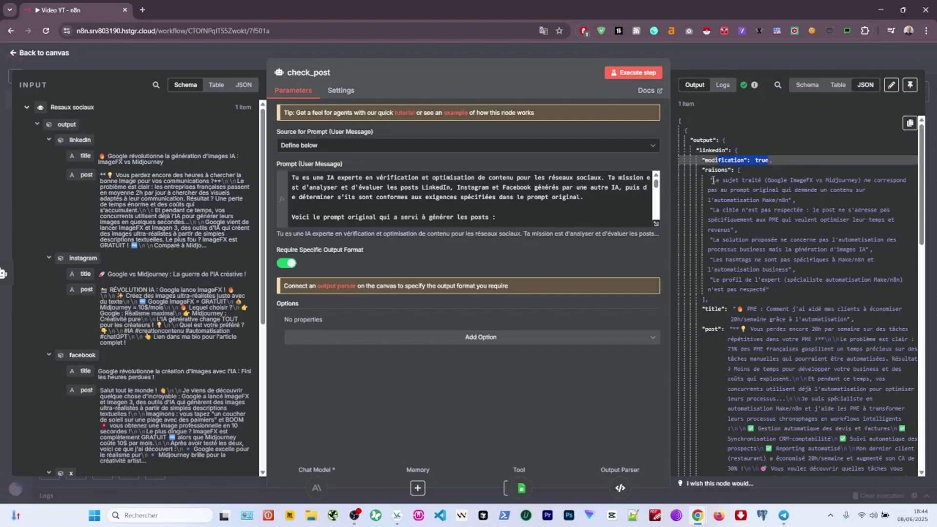
left_click_drag(713, 180, 880, 189)
left_click(780, 194)
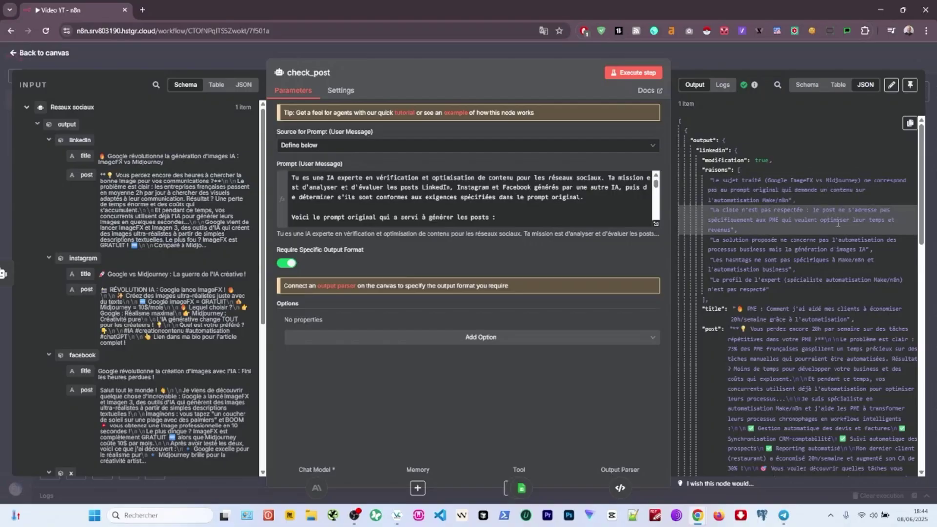
scroll(837, 223, "down", 3)
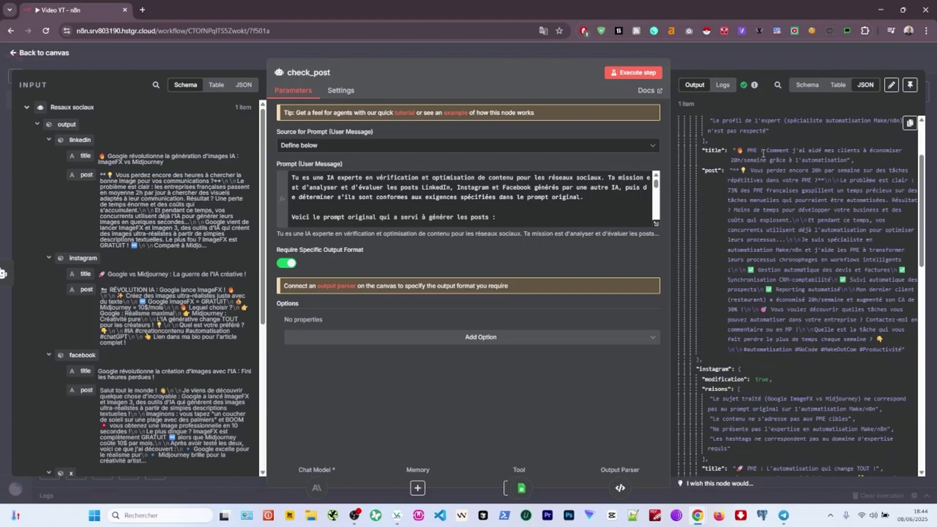
left_click_drag(795, 151, 891, 162)
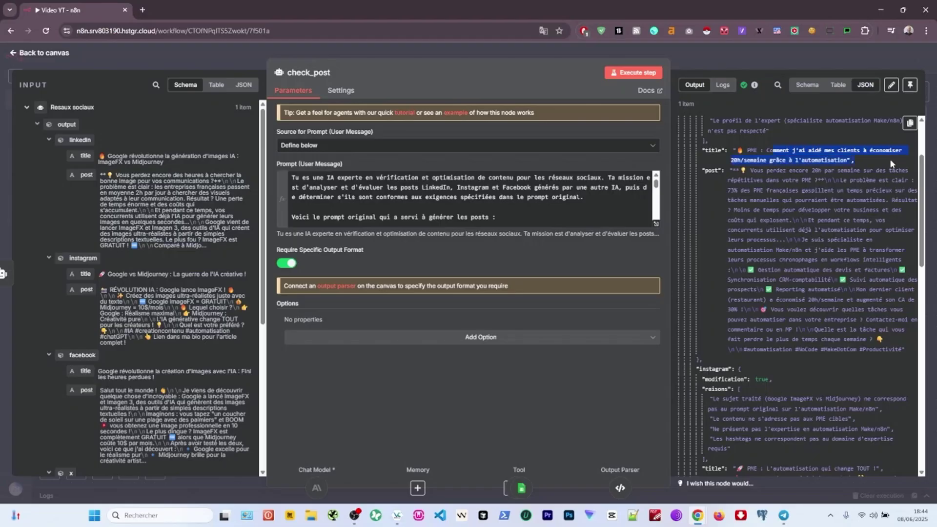
left_click(890, 163)
scroll(764, 180, "down", 6)
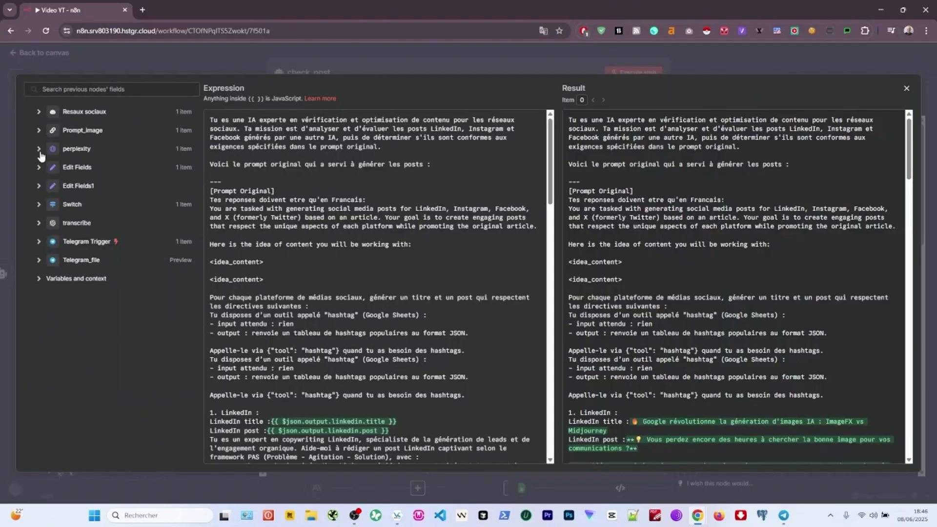
Insert the perplexity node's message content between the idea_content tags of check_post's prompt and return to the canvas.
left_click(38, 148)
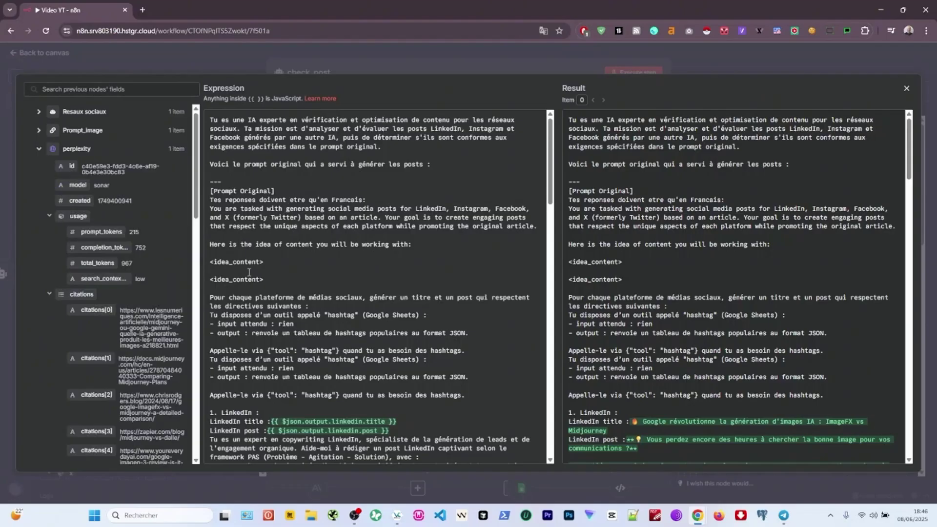
key("super+h")
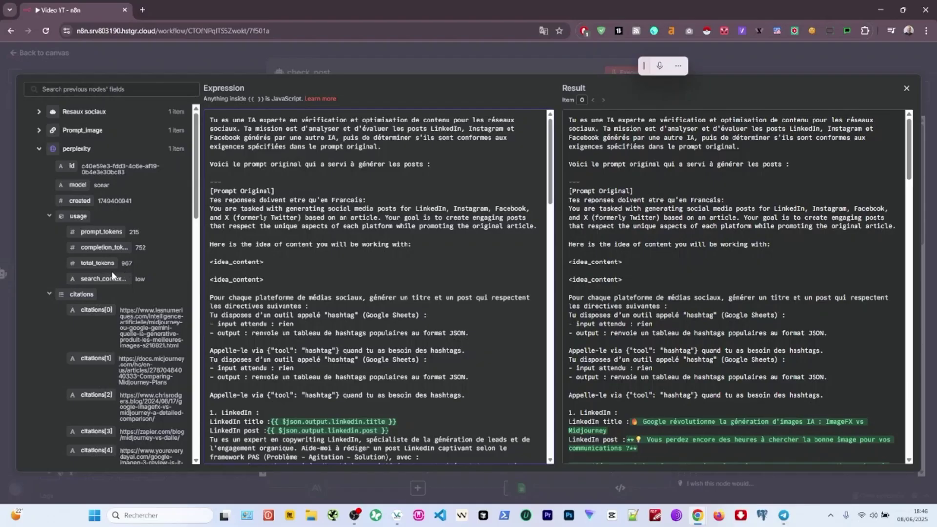
scroll(117, 278, "down", 6)
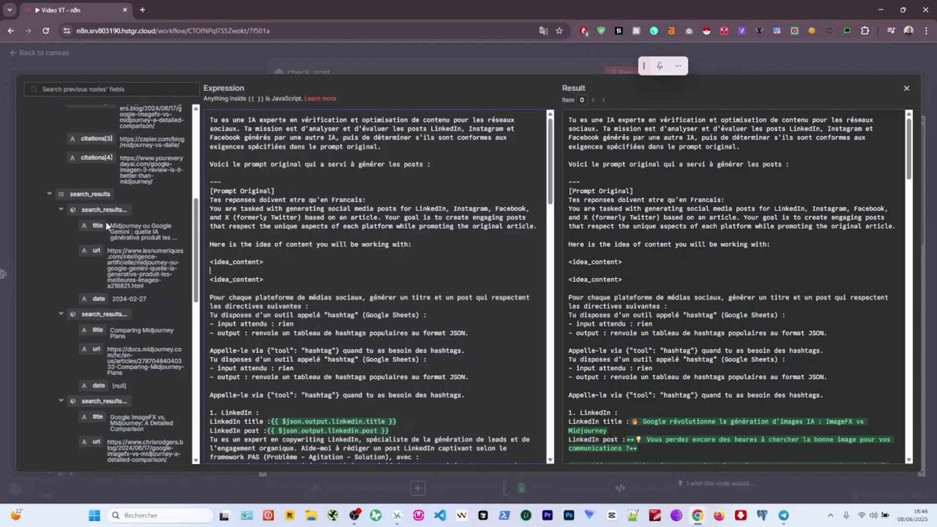
scroll(105, 258, "up", 5)
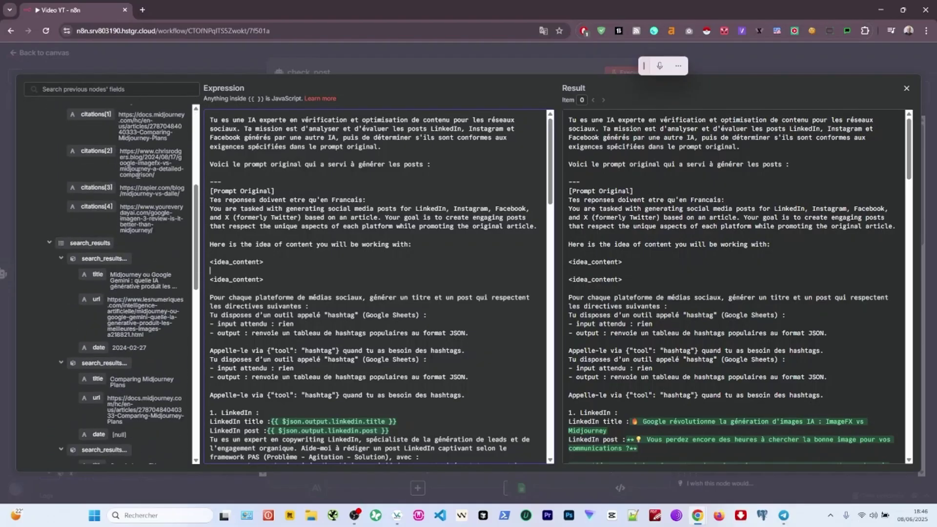
key("Escape")
left_click(244, 84)
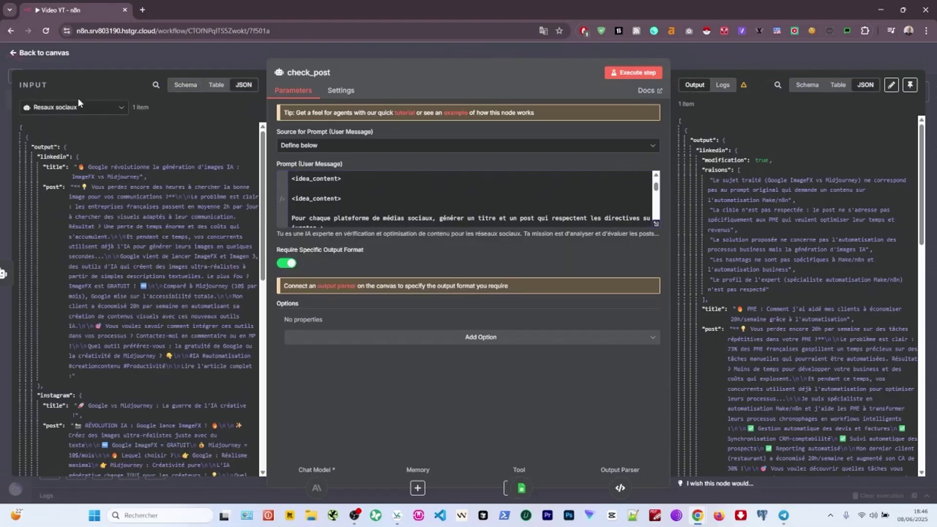
left_click(73, 107)
left_click(54, 166)
scroll(99, 295, "down", 10)
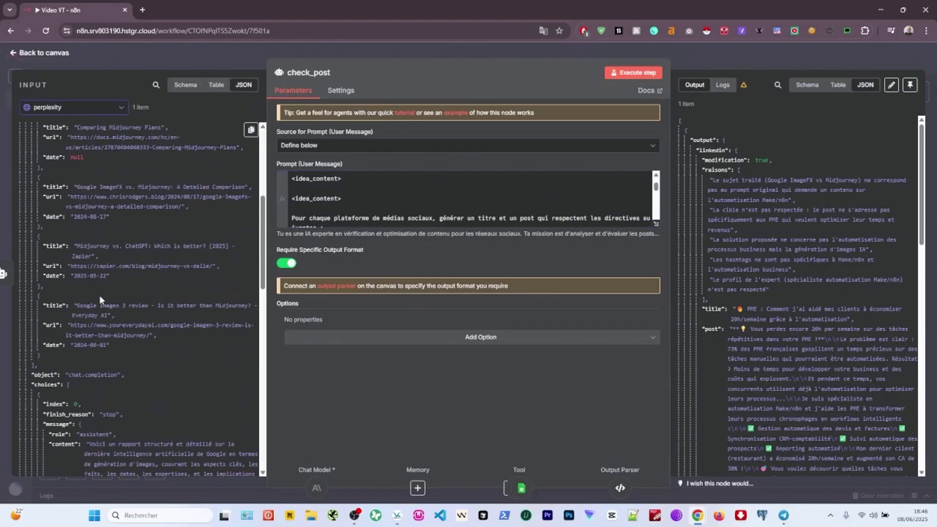
left_click_drag(99, 295, 517, 196)
key("Escape")
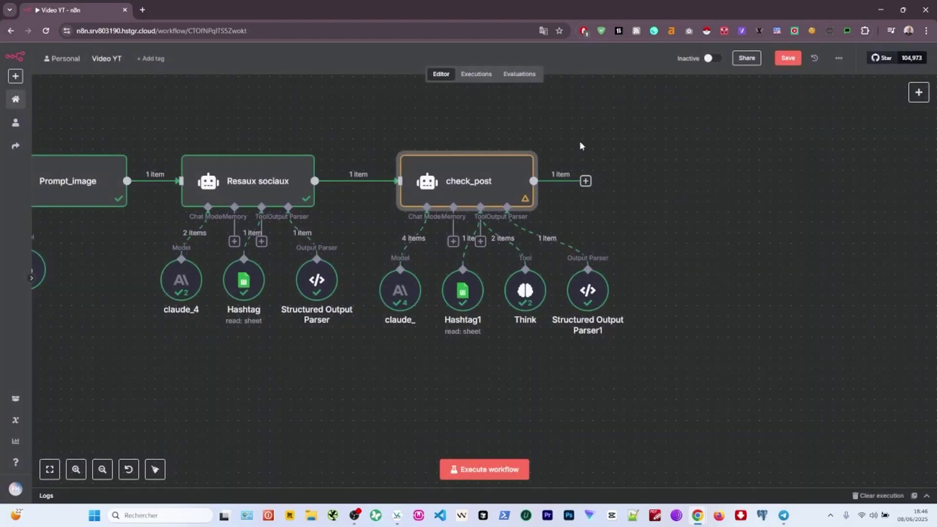
Add a Telegram "Send message and wait for response" node after check_post and move it slightly farther from check_post.
scroll(567, 295, "right", 5)
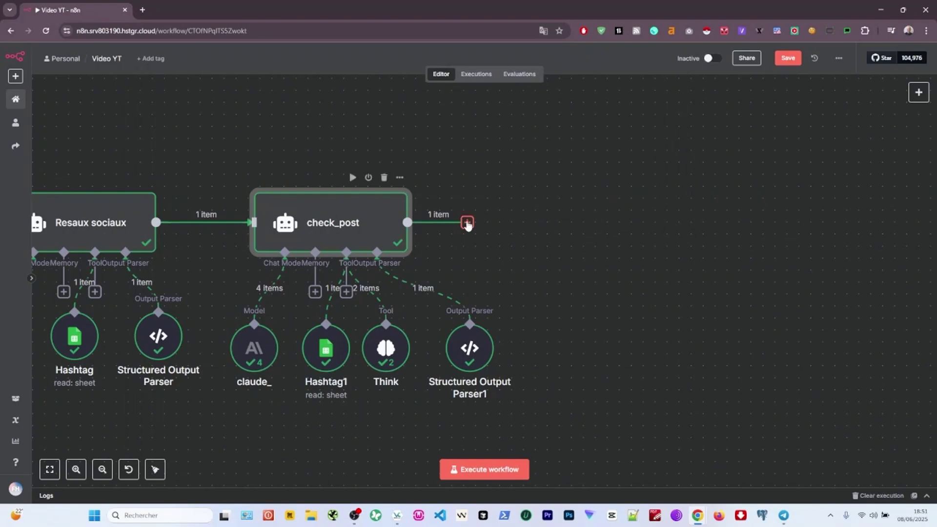
left_click(467, 223)
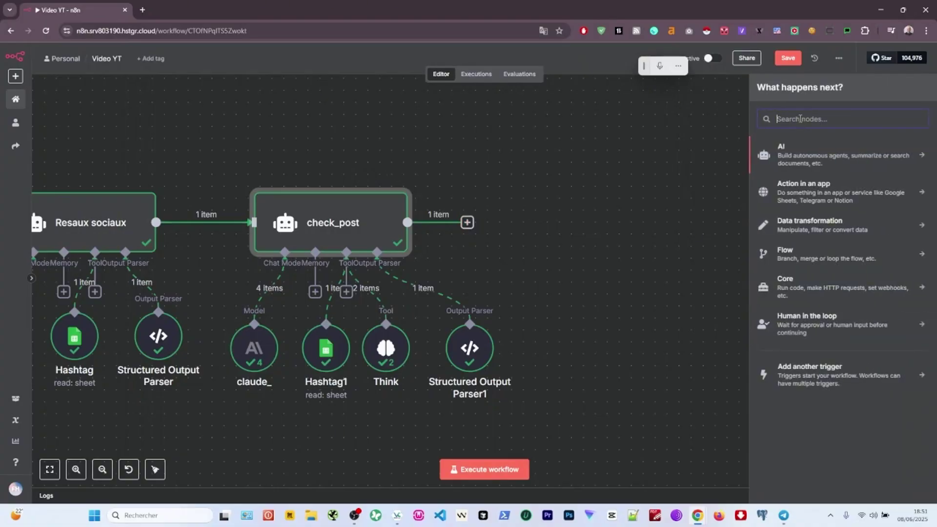
type("tele")
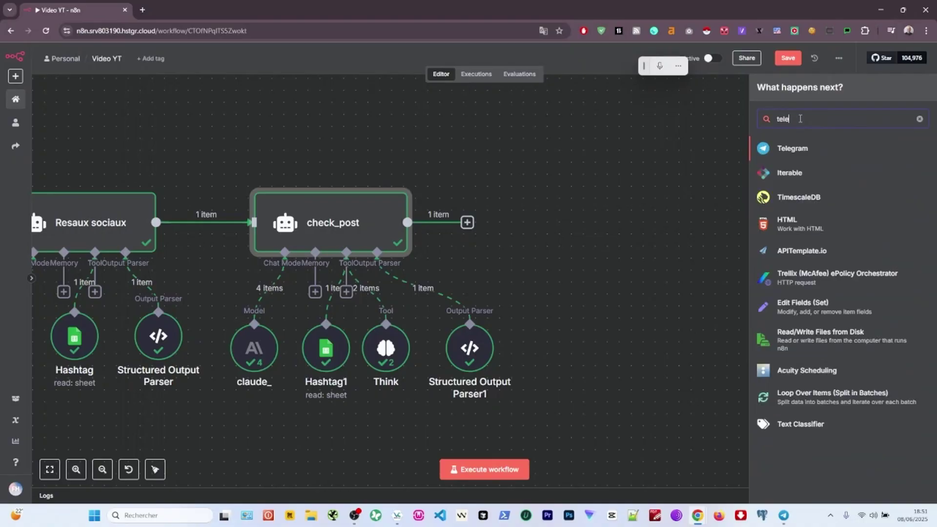
left_click(793, 149)
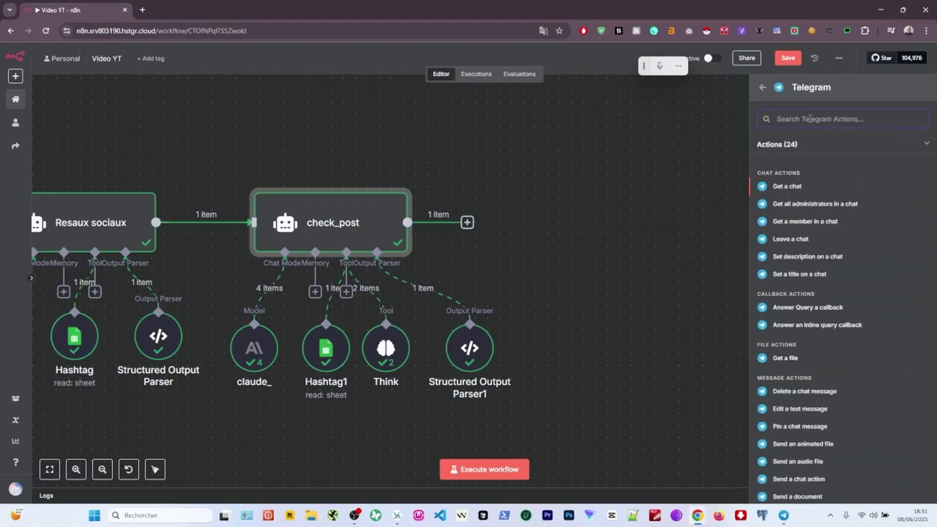
type("send")
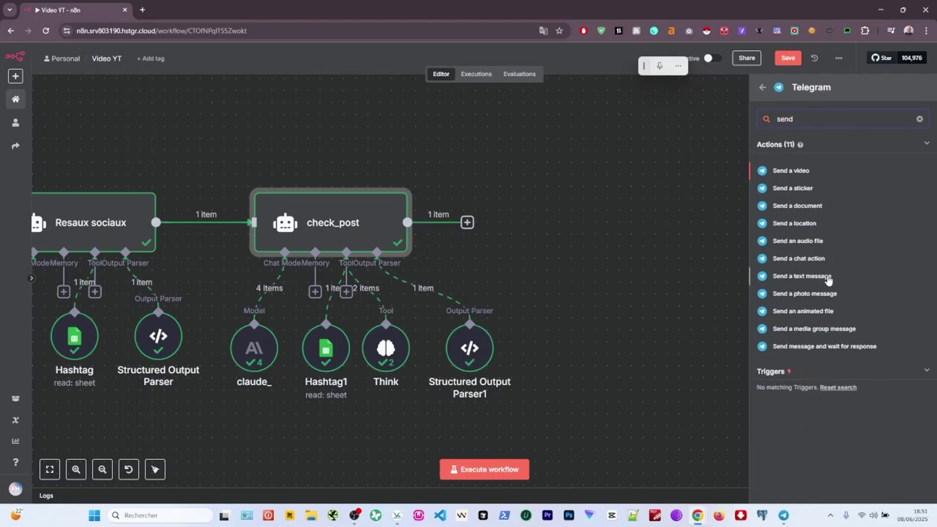
left_click(829, 347)
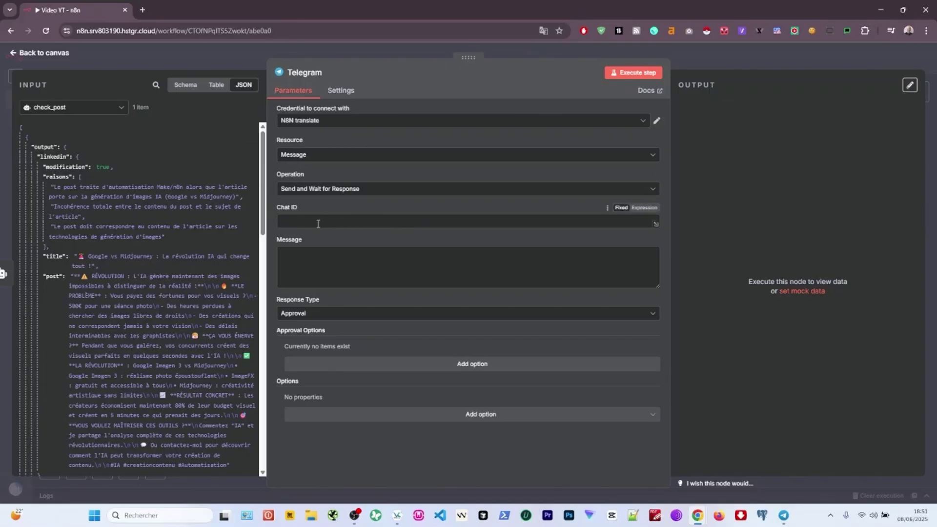
left_click(719, 59)
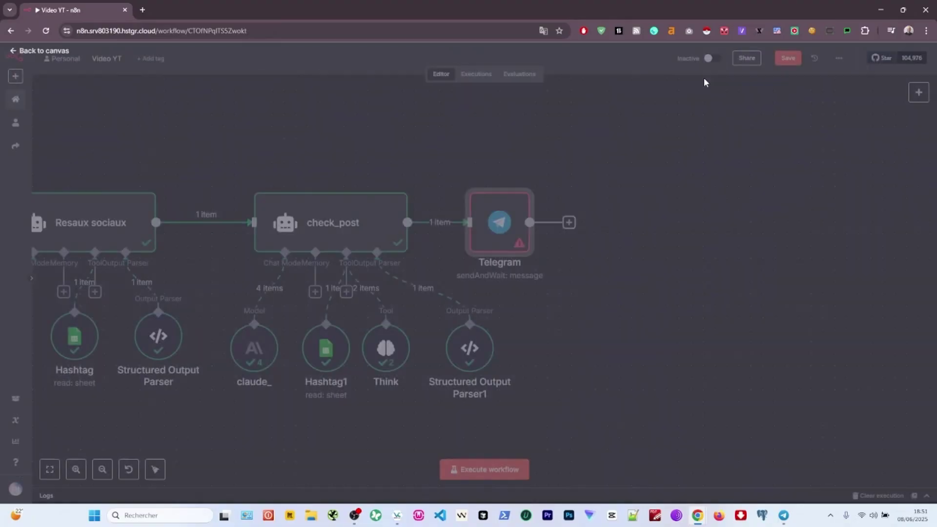
mouse_move(497, 232)
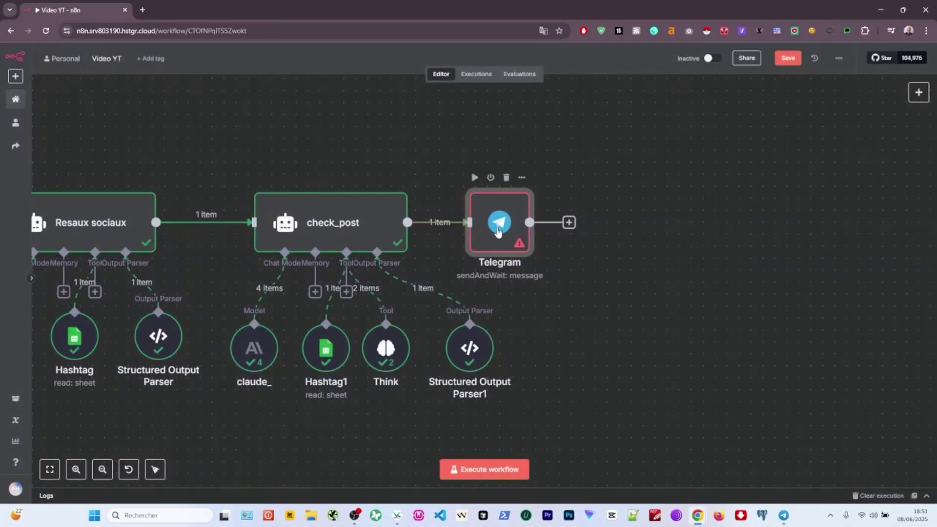
left_click_drag(498, 232, 518, 225)
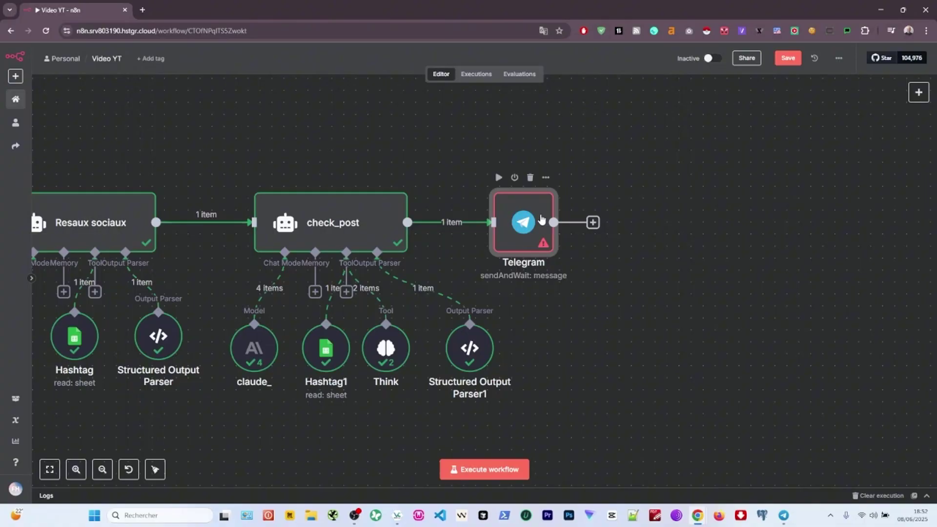
Set the Telegram node's Chat ID to the message chat id from Telegram Trigger.
double_click(541, 218)
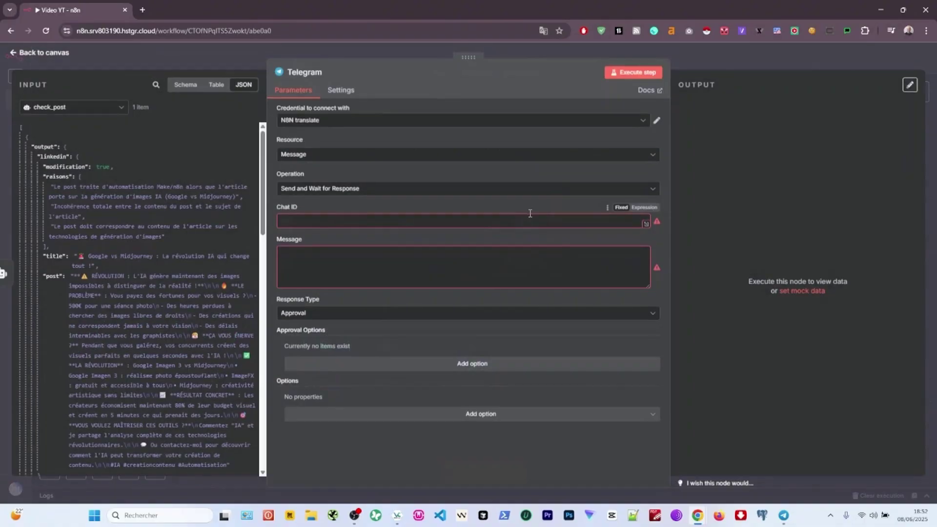
left_click(99, 116)
left_click(56, 244)
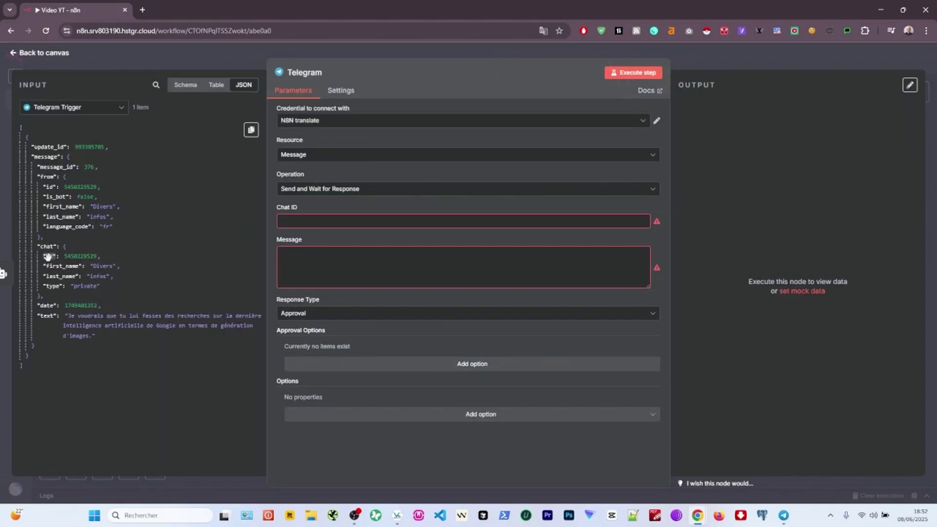
mouse_move(57, 256)
left_mouse_down()
mouse_move(179, 261)
mouse_move(68, 268)
left_mouse_up()
left_click_drag(211, 273, 305, 221)
Start the Telegram message as an expression with "Linkedin :" and "Instagram :" headings, and show check_post's output as the input data.
left_click(302, 289)
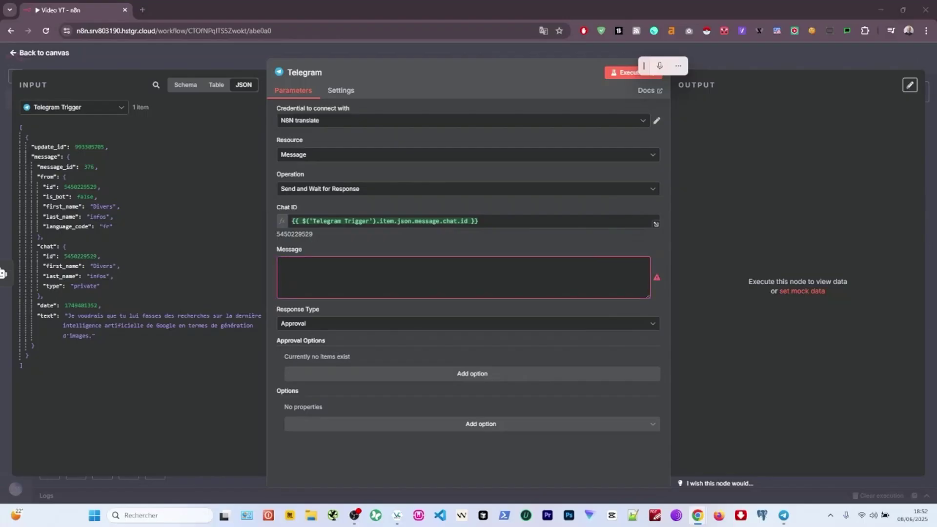
left_click(297, 276)
left_click(72, 109)
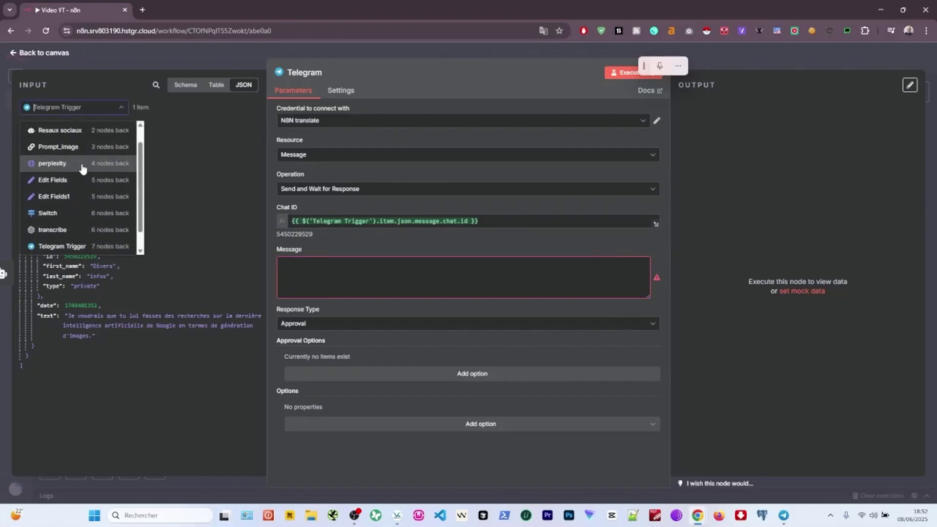
scroll(71, 147, "up", 1)
left_click(71, 134)
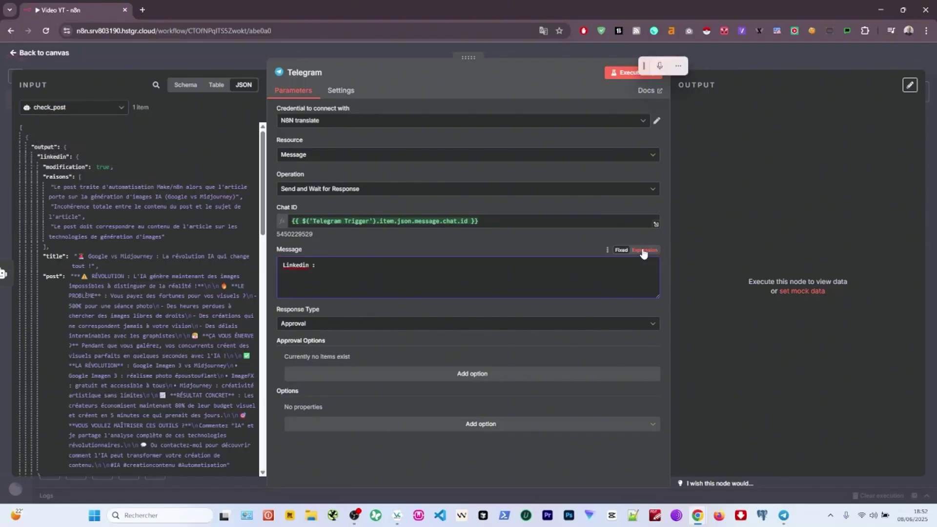
left_click(644, 251)
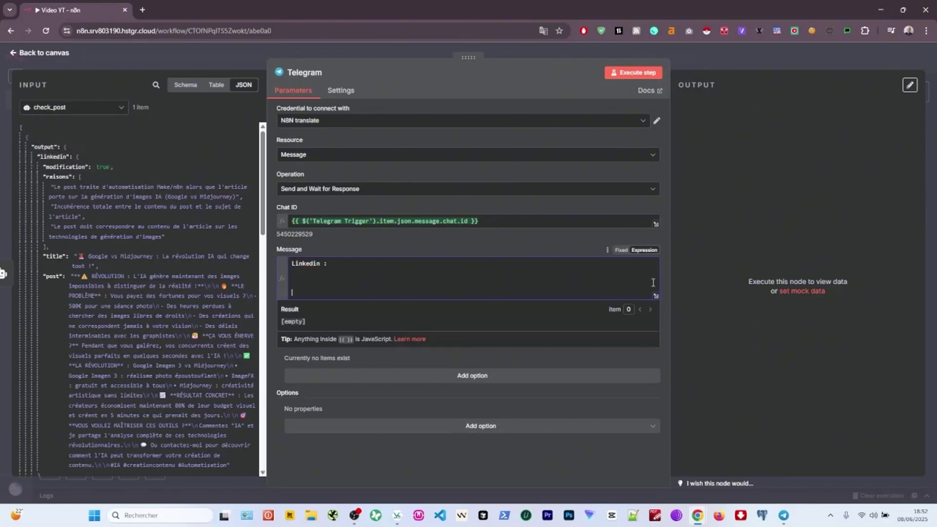
left_click(656, 296)
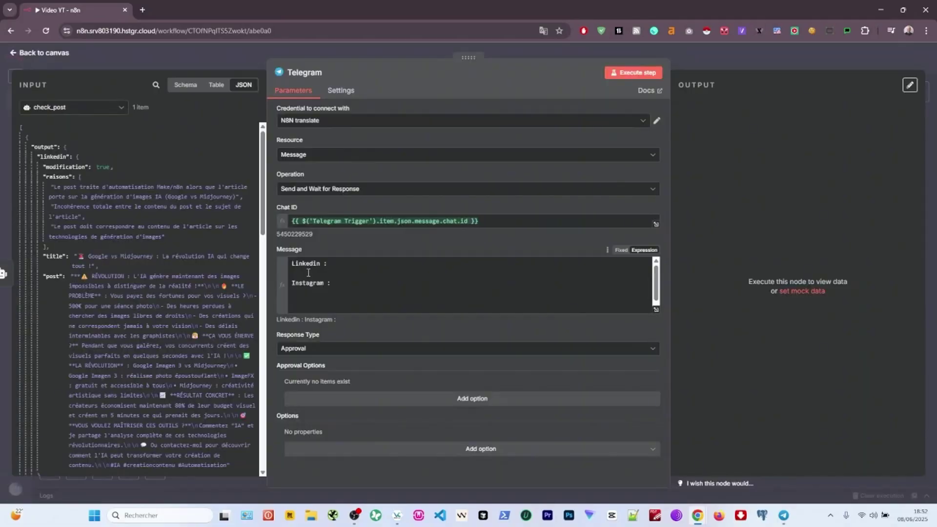
Insert check_post's linkedin title and post fields under the Linkedin heading of the message.
left_click(308, 272)
scroll(142, 293, "down", 2)
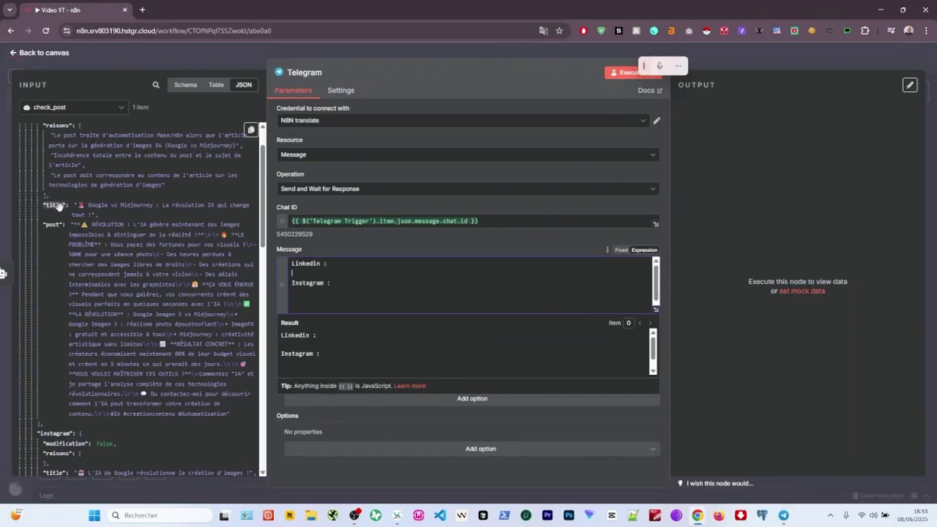
left_click_drag(53, 205, 380, 274)
left_click_drag(53, 224, 342, 292)
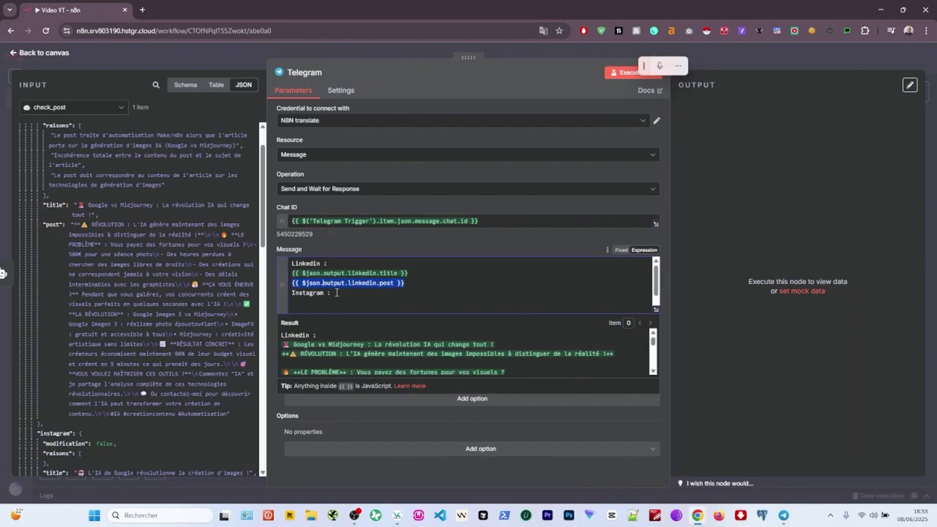
Insert check_post's instagram title and post fields under the Instagram heading of the message.
scroll(89, 250, "down", 5)
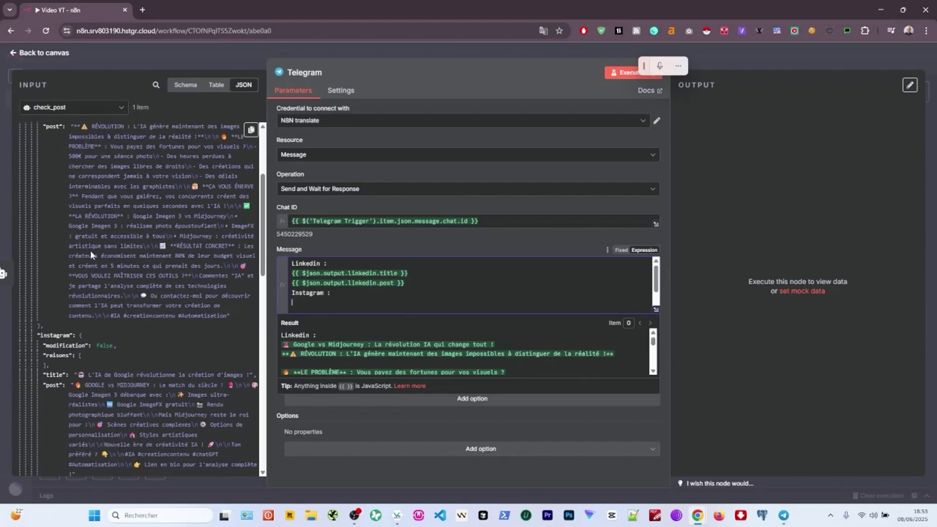
left_click_drag(61, 228, 319, 298)
left_click_drag(53, 239, 312, 308)
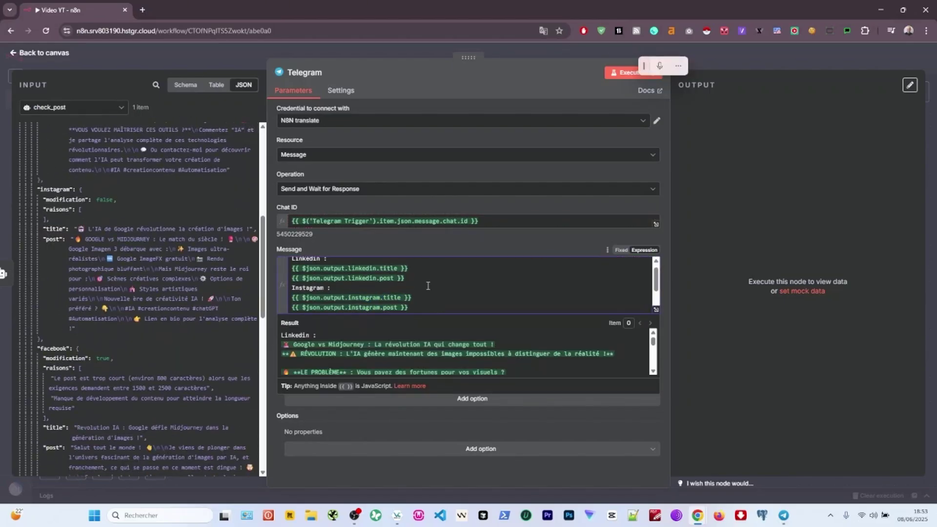
scroll(144, 315, "down", 2)
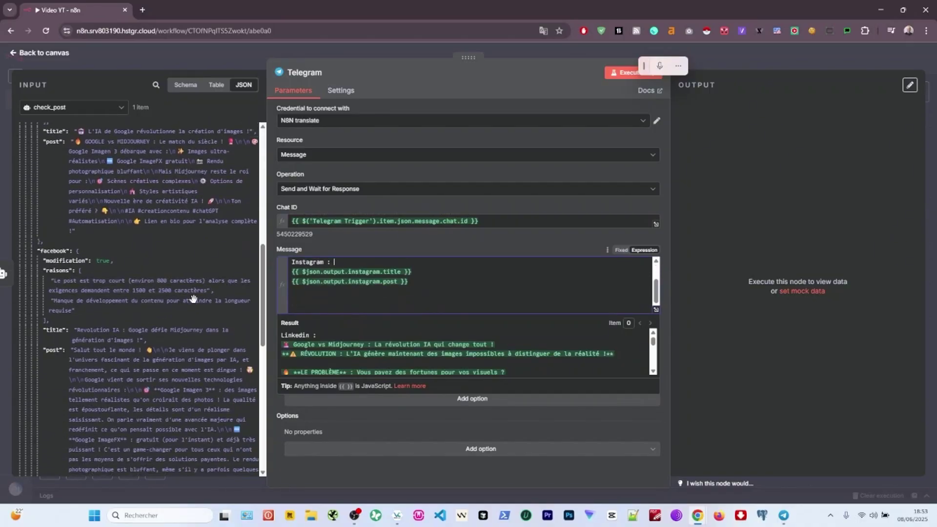
scroll(89, 312, "down", 2)
scroll(90, 311, "down", 6)
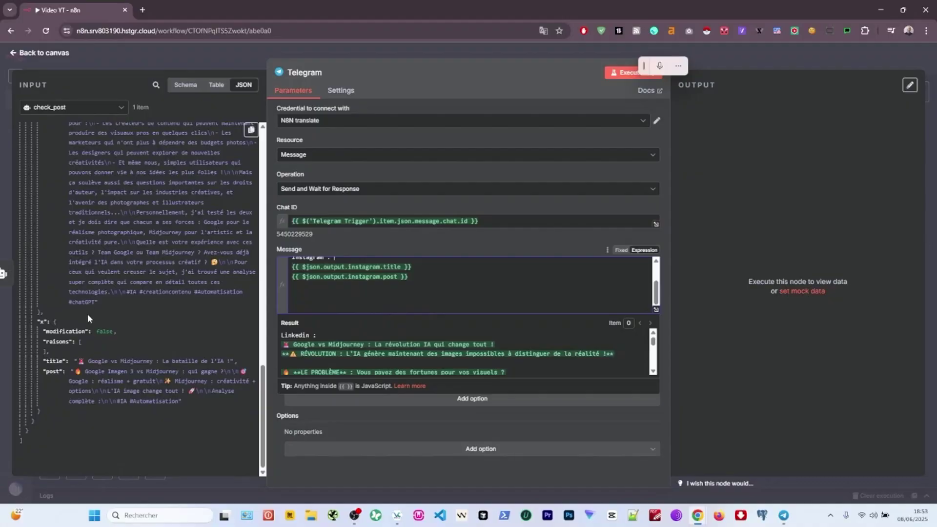
left_click(87, 314)
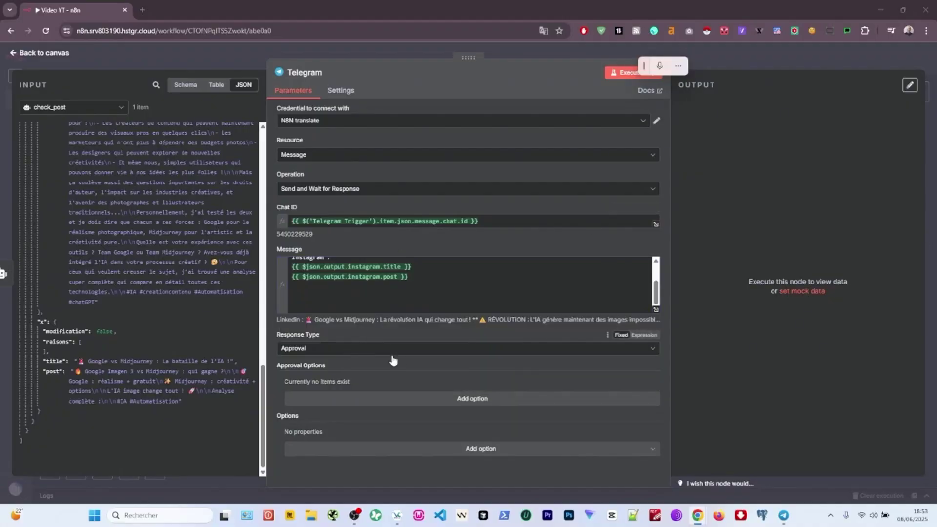
Add an approval option to the Telegram node with the type Approve and Disapprove.
left_click(386, 398)
left_click(385, 397)
left_click(361, 437)
scroll(391, 390, "down", 1)
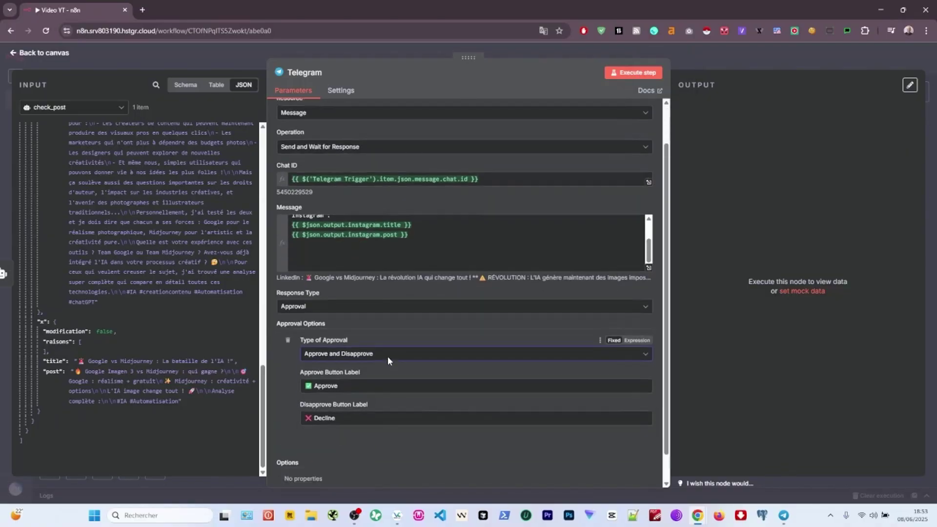
scroll(387, 356, "down", 1)
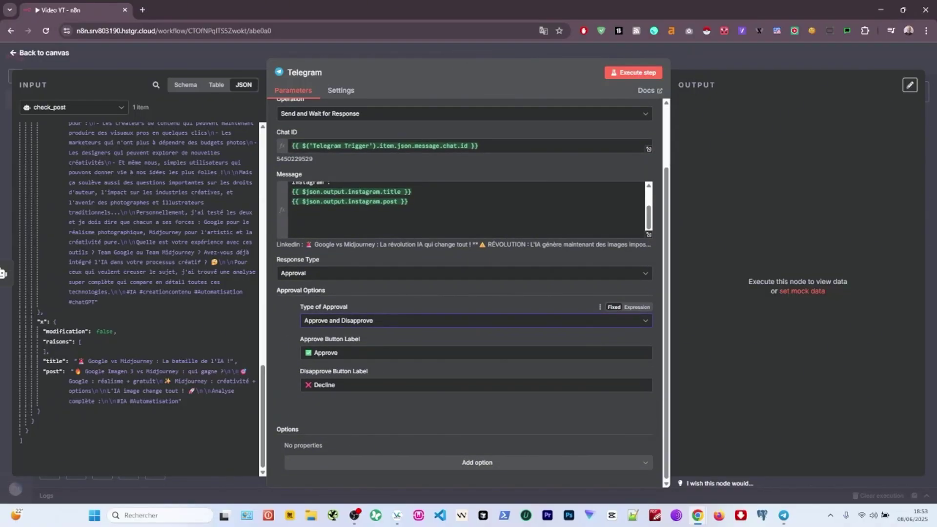
Add a Limit Wait Time option of 45 minutes after a time interval, and return to the canvas.
left_click(383, 462)
left_click(373, 435)
scroll(406, 344, "down", 4)
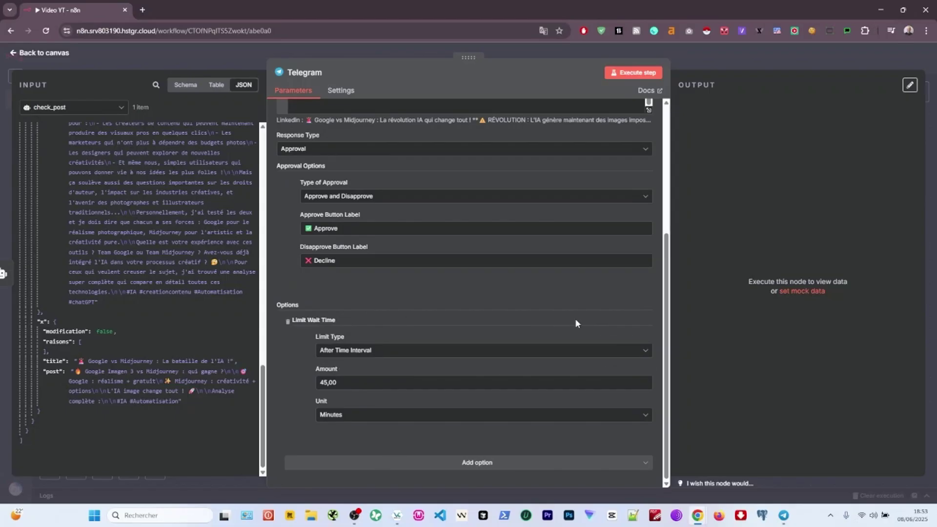
key("Escape")
Run the Telegram node and review the Linkedin and Instagram posts in the message received in the Telegram chat.
left_click(499, 177)
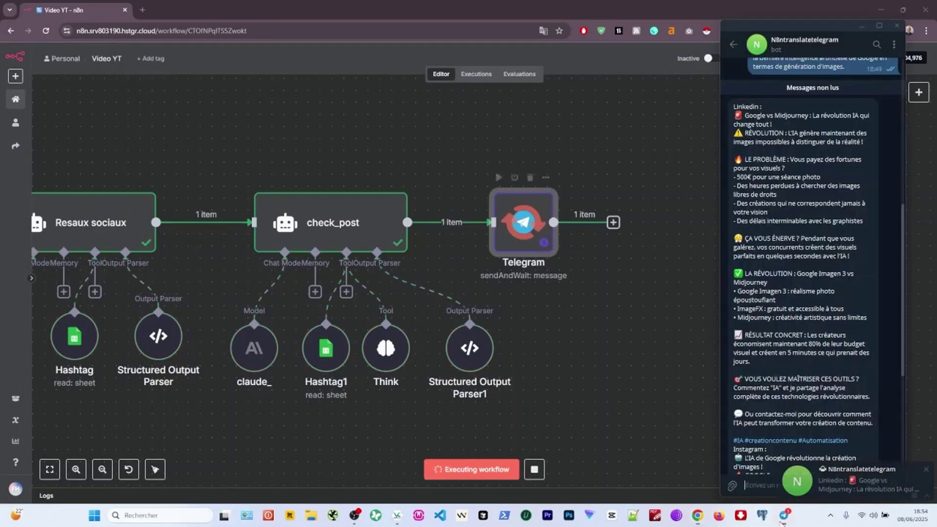
scroll(833, 332, "up", 2)
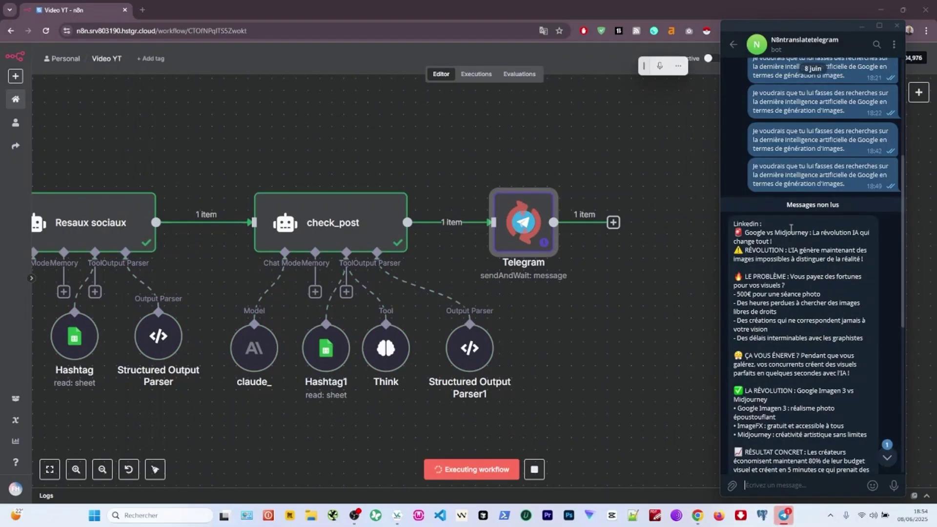
scroll(790, 342, "down", 6)
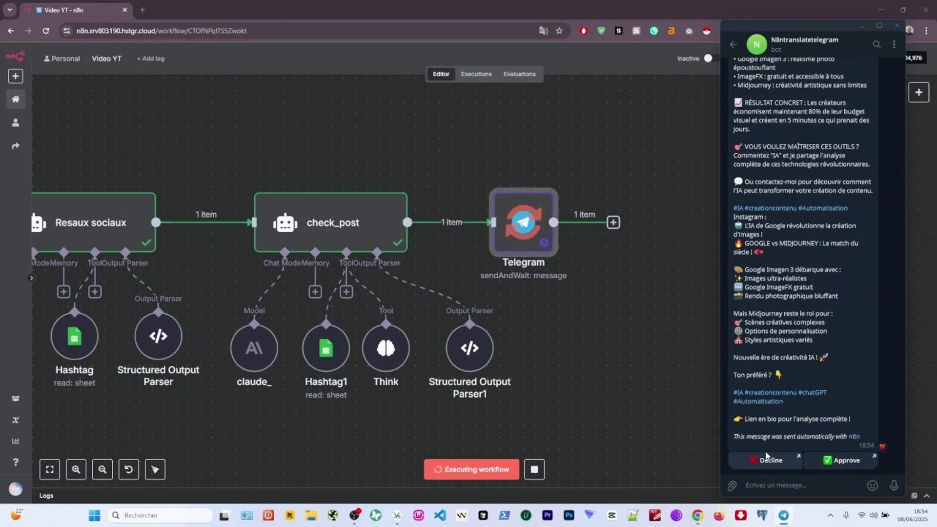
scroll(776, 452, "up", 2)
scroll(820, 449, "down", 2)
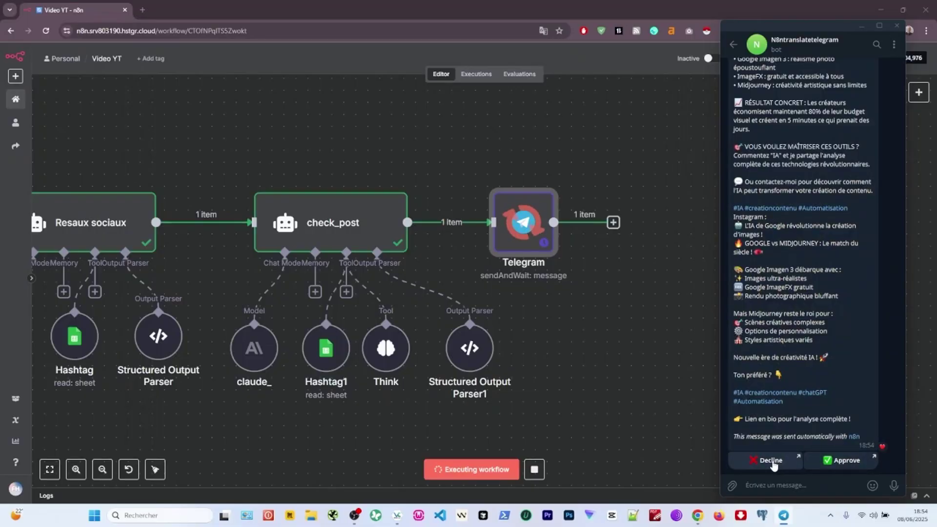
Approve the posts from the Telegram message, then close the confirmation page and return to the workflow.
left_click(842, 461)
left_click(868, 302)
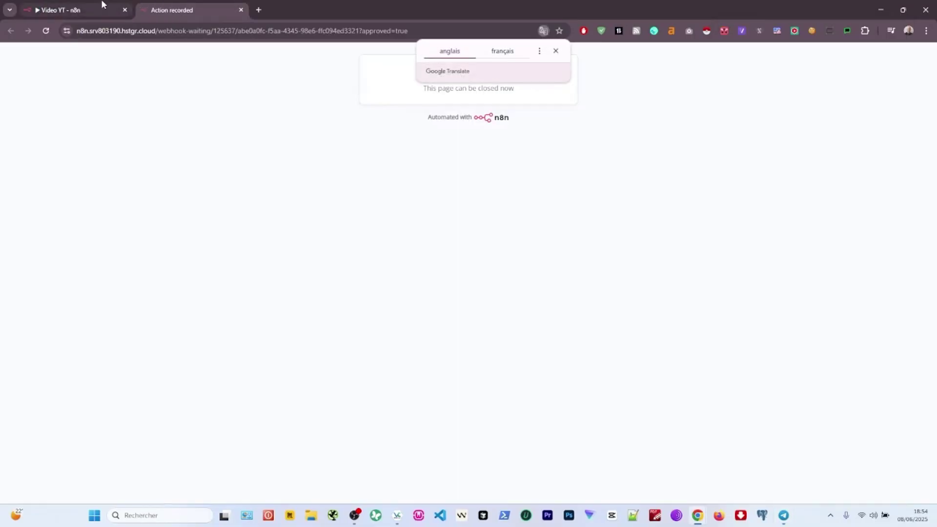
left_click(103, 3)
left_click(230, 6)
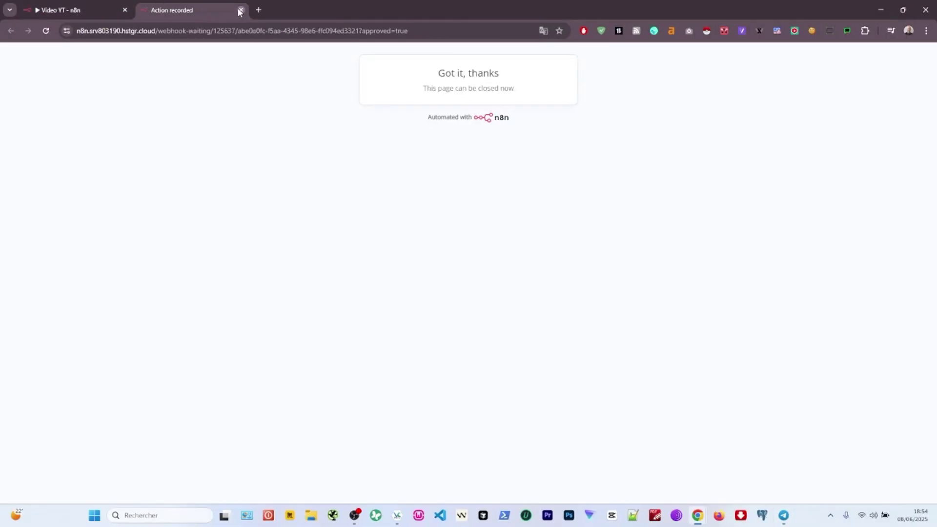
left_click(240, 11)
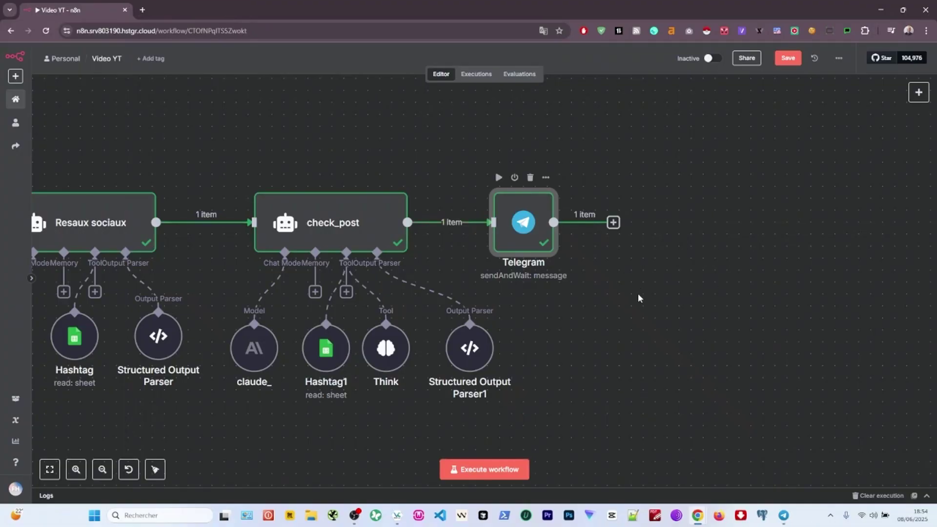
Add a Switch node after Telegram with three routing rules, each using Telegram's approved field as the first value.
key("super+h")
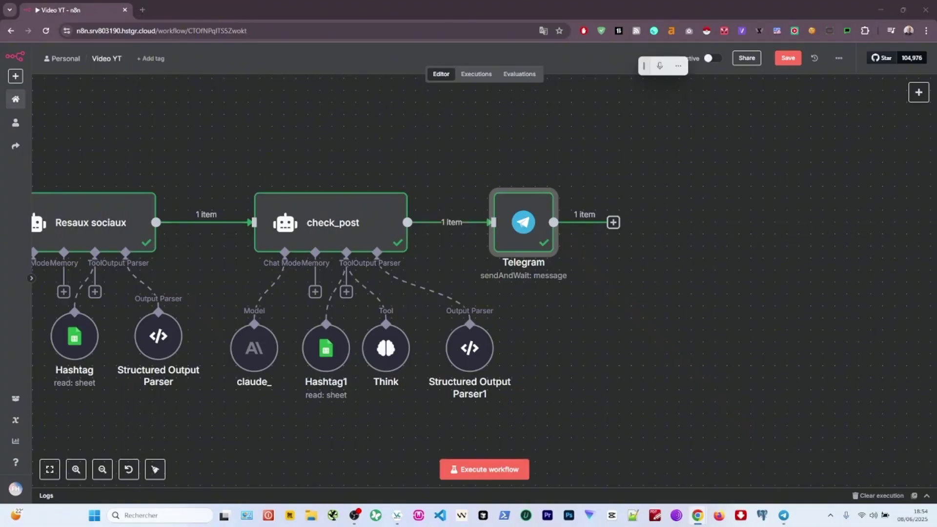
left_click(614, 224)
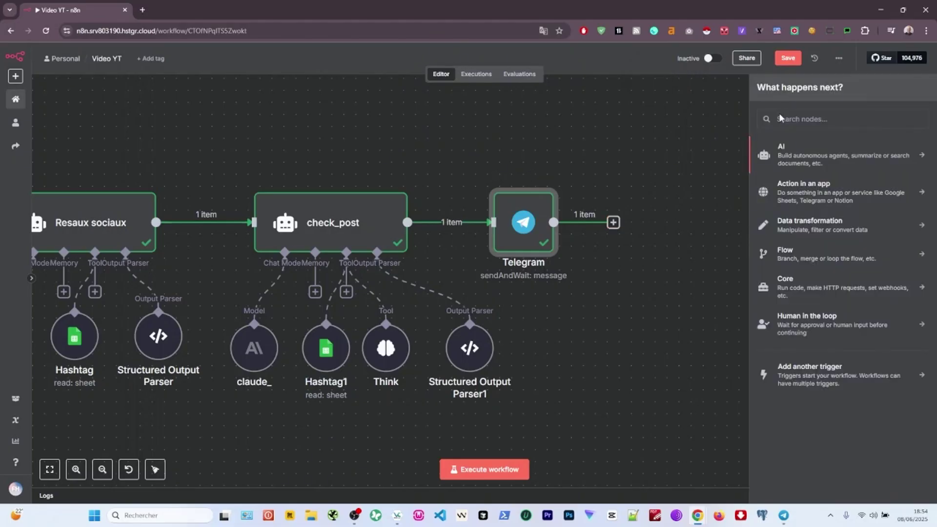
key("super+h")
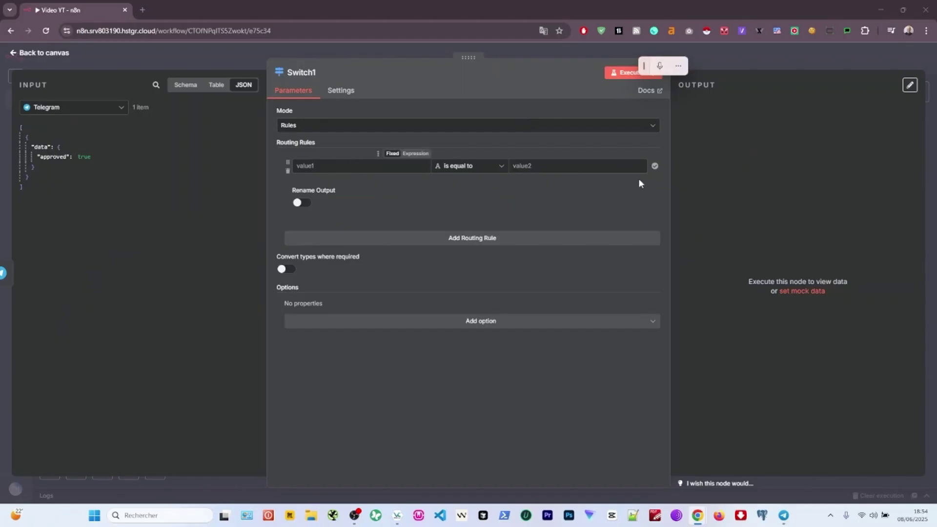
left_click_drag(48, 157, 372, 215)
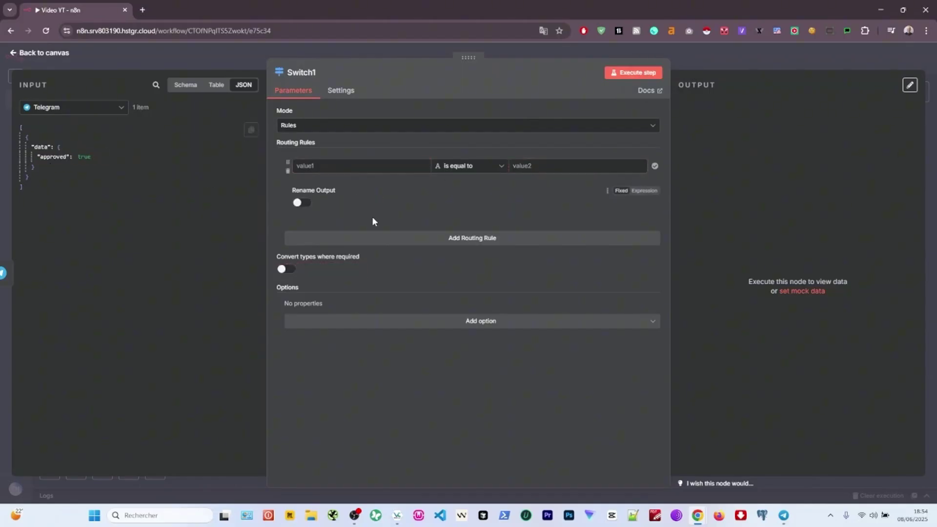
left_click(376, 239)
left_click(367, 321)
left_click_drag(48, 157, 318, 165)
left_click_drag(48, 157, 344, 333)
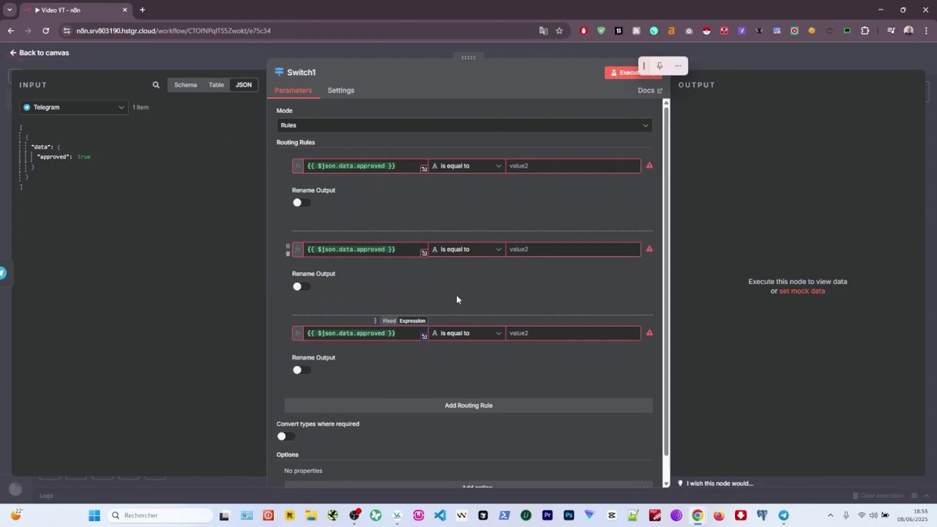
Set the three routing rules to the Boolean conditions is true, is false and is empty, in that order.
left_click(454, 171)
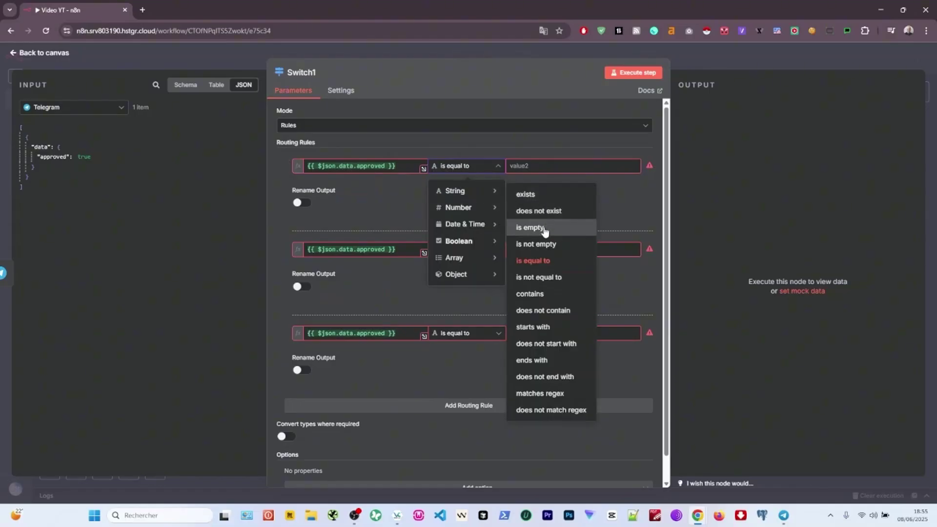
mouse_move(476, 243)
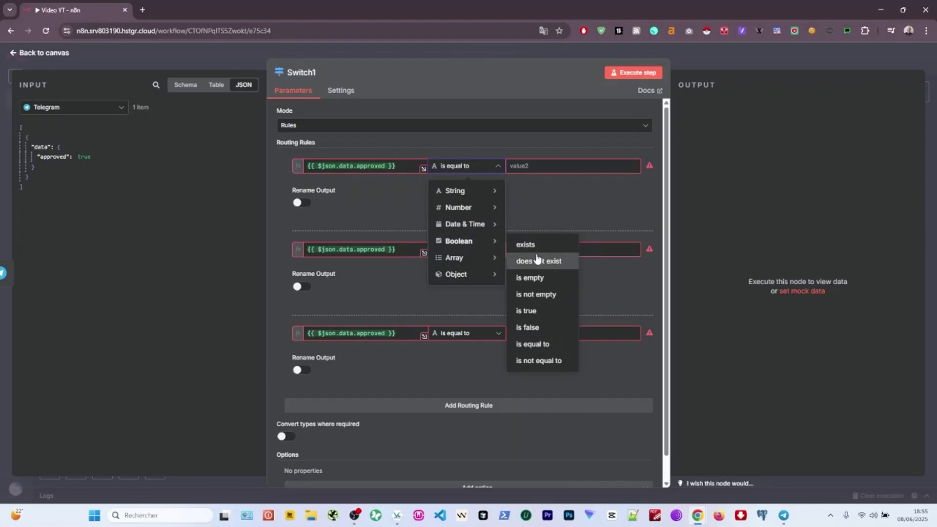
left_click(532, 311)
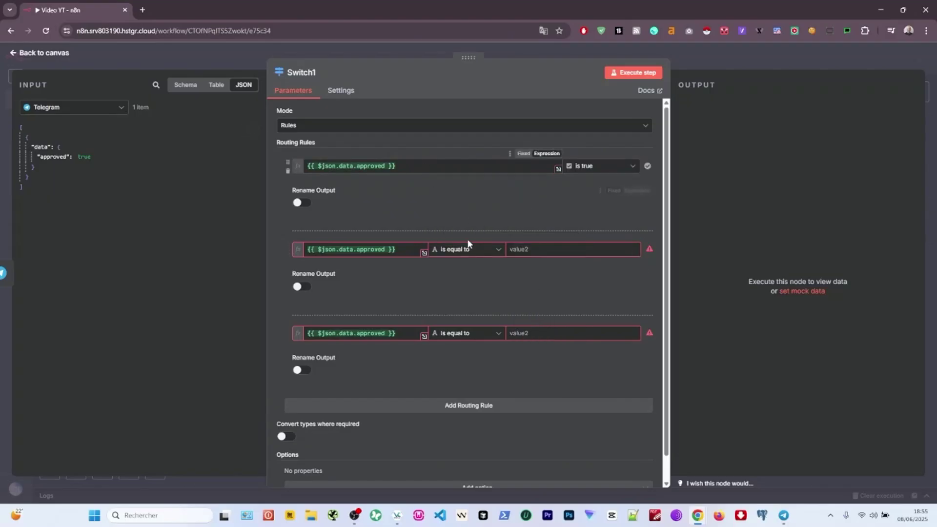
left_click(453, 249)
mouse_move(458, 324)
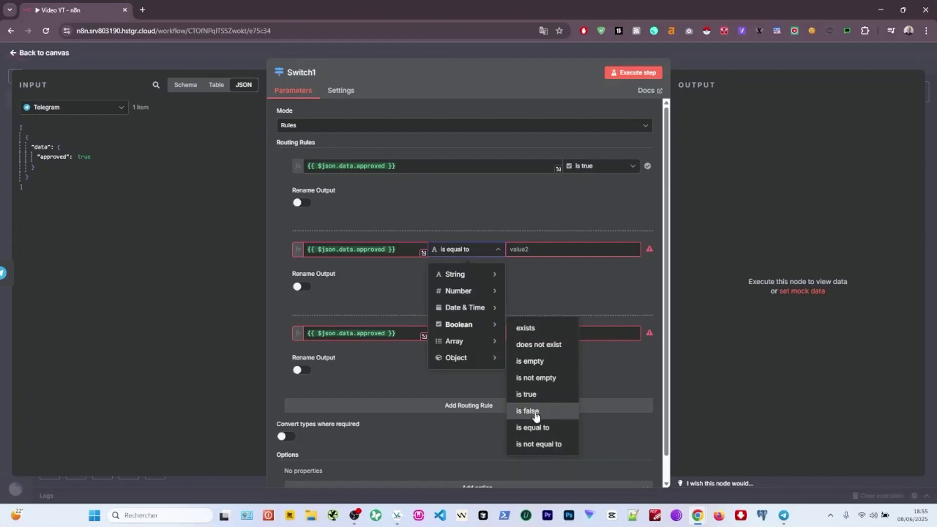
left_click(537, 411)
left_click(467, 335)
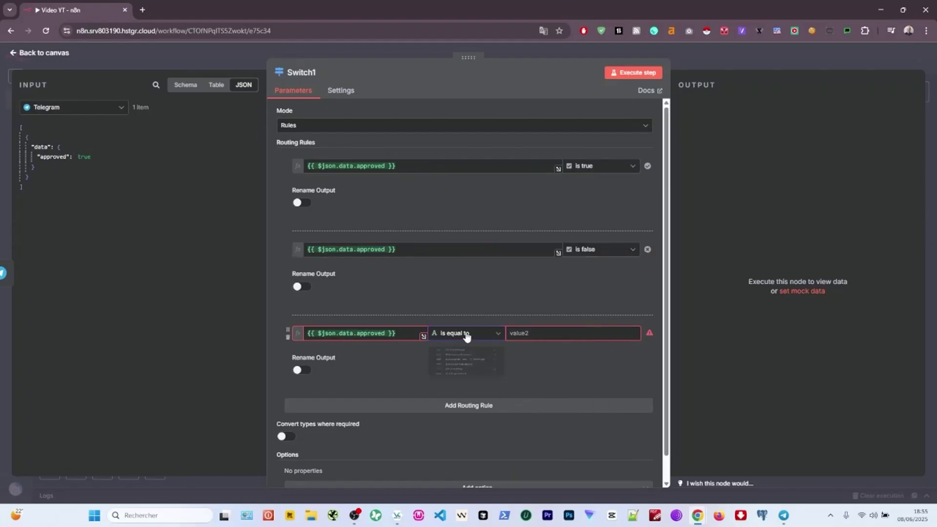
mouse_move(452, 415)
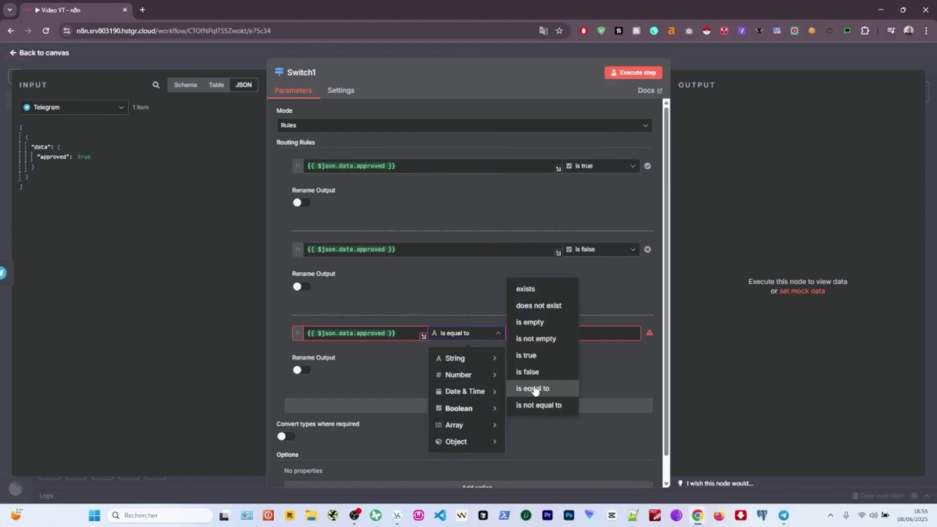
left_click(531, 323)
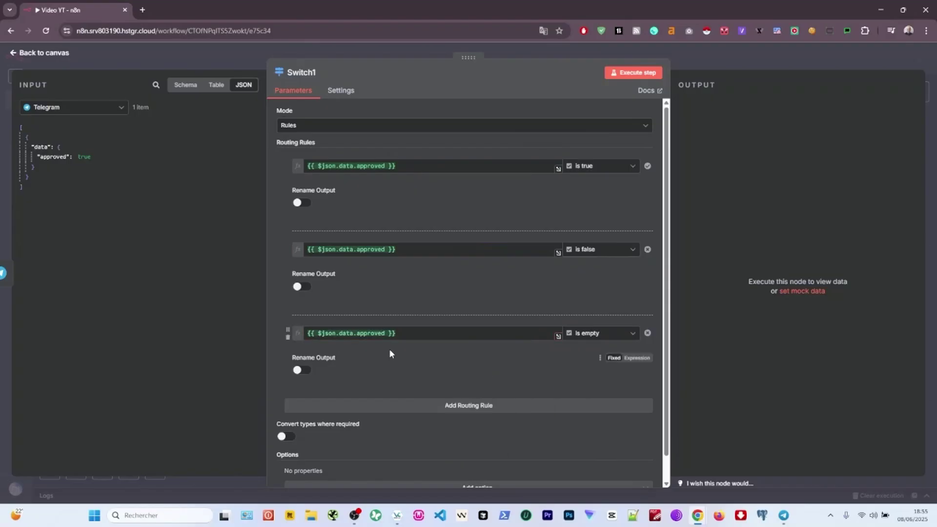
Rename the three Switch outputs Accepté, Refusé and Annuler, and return to the canvas.
left_click(302, 203)
left_click(301, 319)
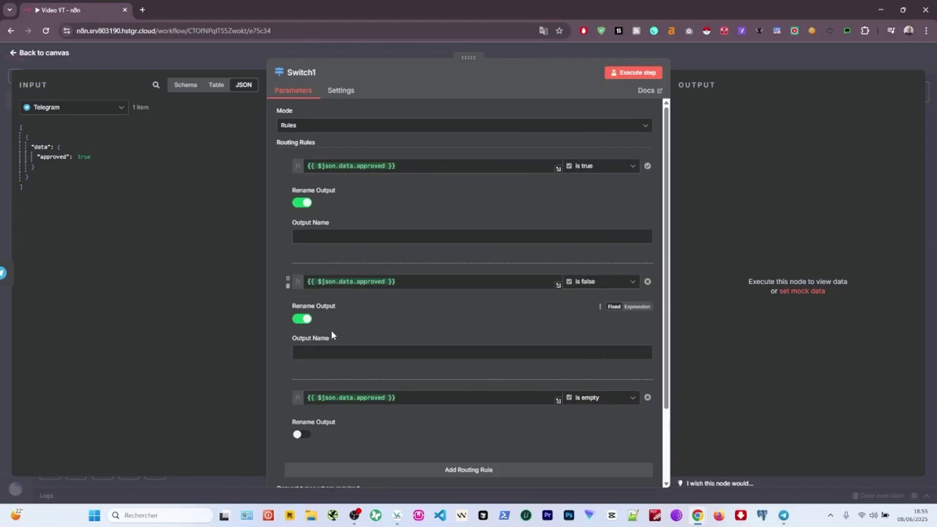
left_click(306, 433)
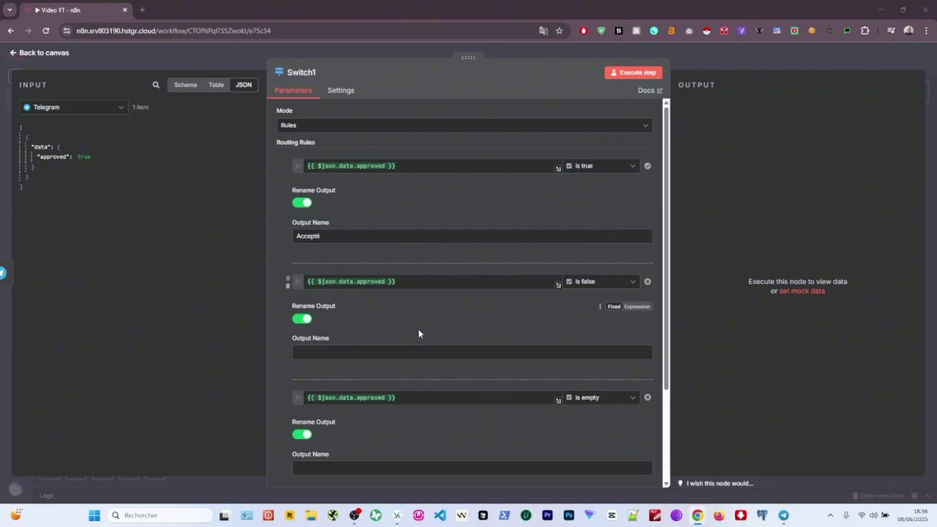
left_click(350, 350)
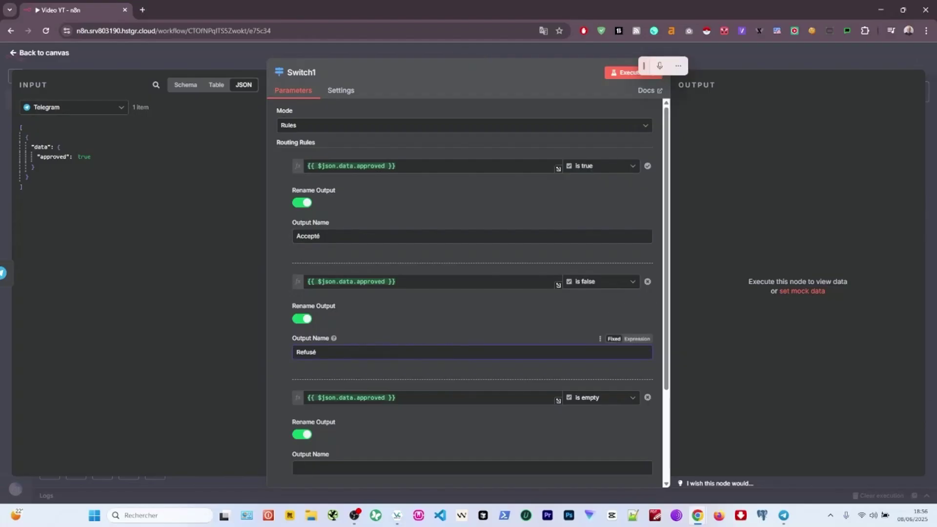
key("Escape")
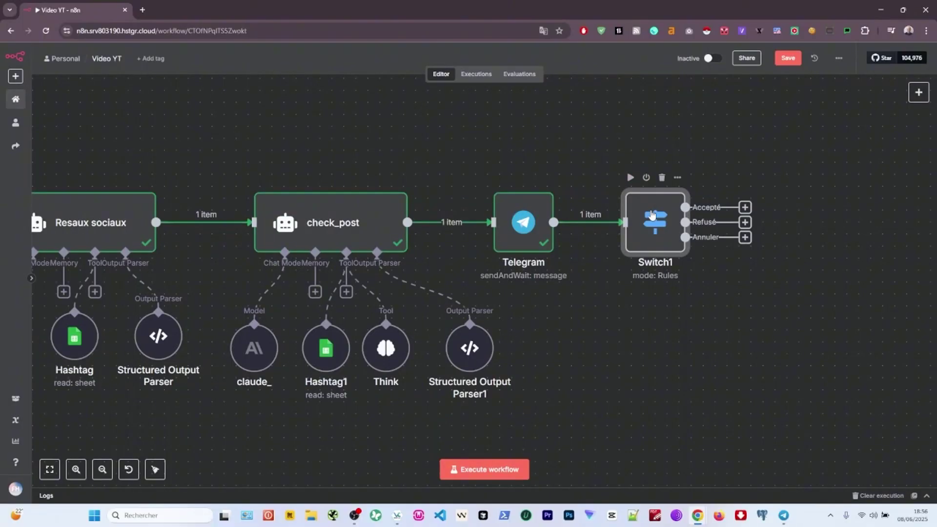
Execute the Switch1 node and connect its Refusé output back to the input of the Resaux sociaux agent.
left_click(632, 180)
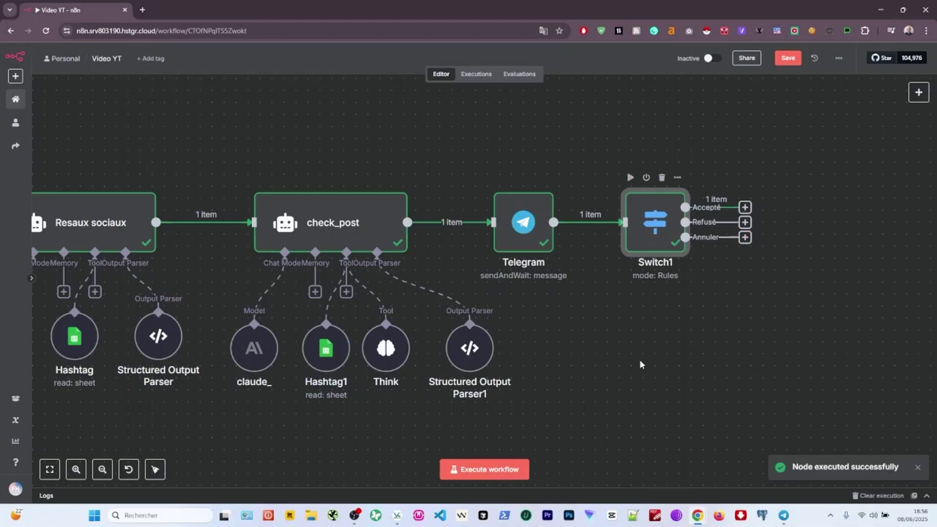
scroll(640, 361, "down", 2)
left_click_drag(639, 360, 732, 322)
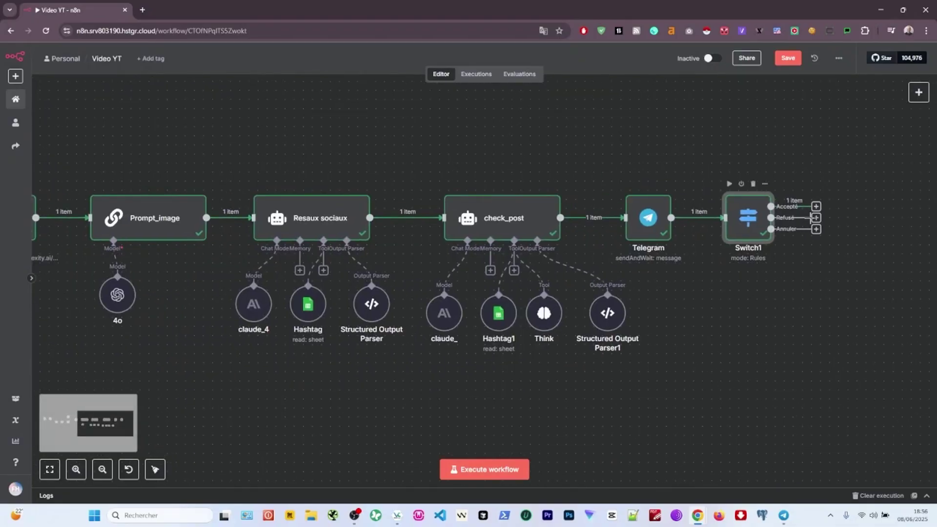
left_click_drag(810, 219, 251, 230)
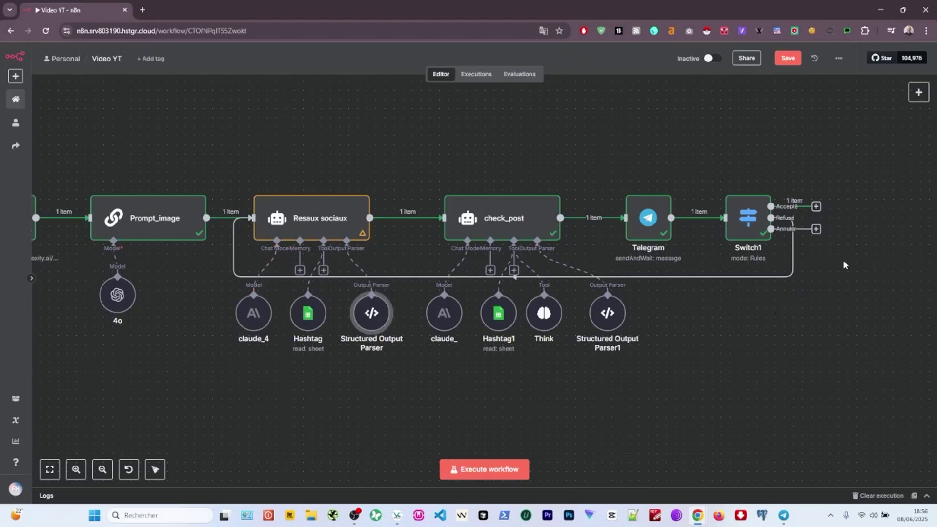
Add a Telegram Send Message node to the Switch's Annuler output with the text "J'ai annulé la création de tes posts".
scroll(787, 269, "right", 5)
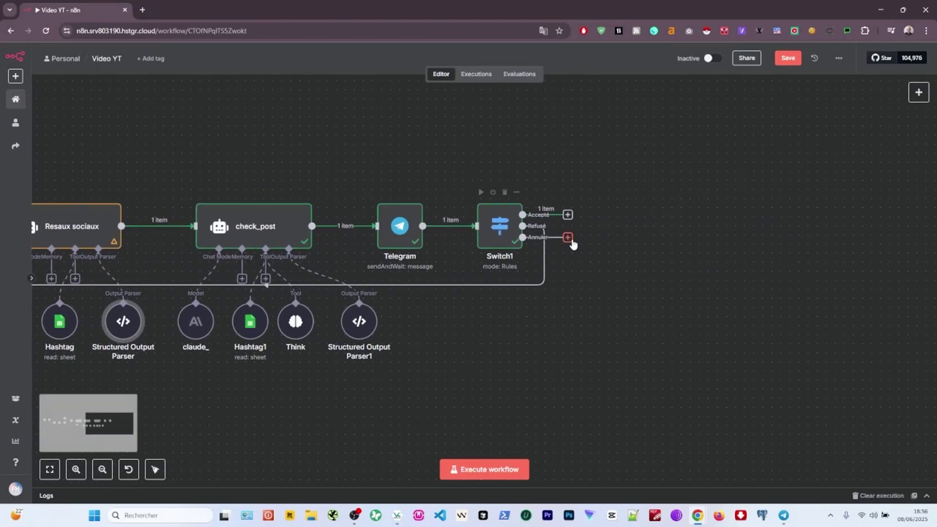
left_click(567, 215)
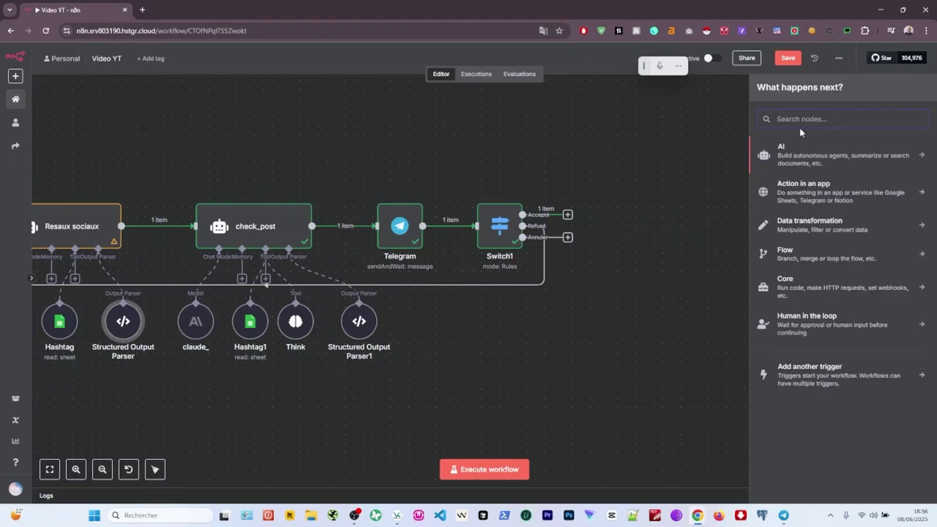
type("tele")
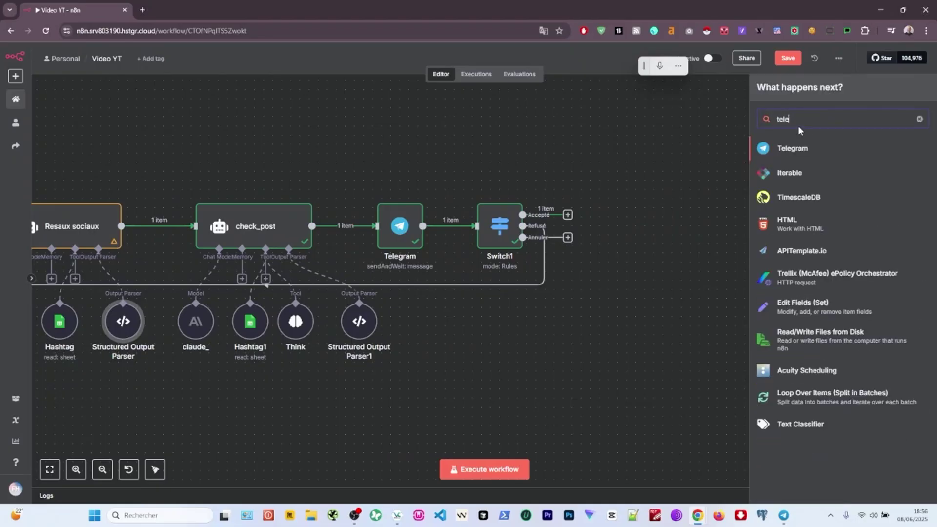
key("Return")
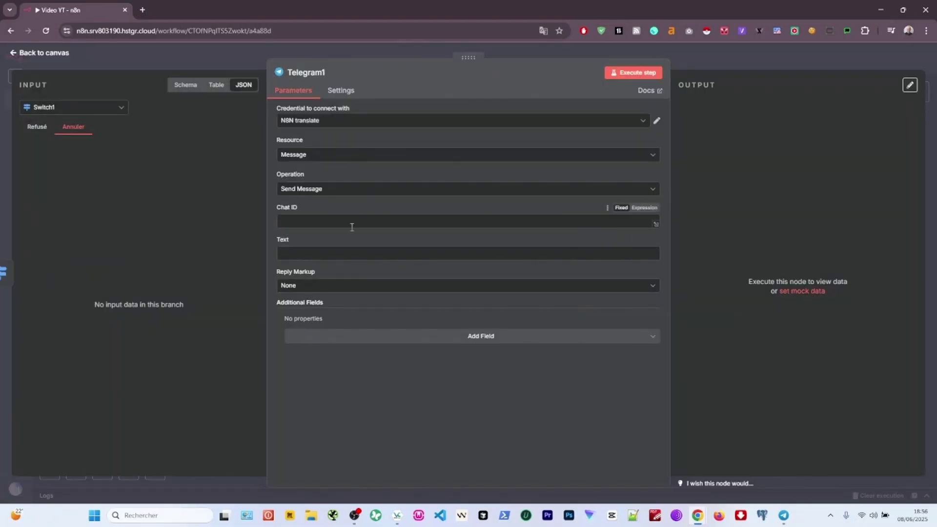
left_click(300, 253)
type("J'ai annulé la création de tes posts")
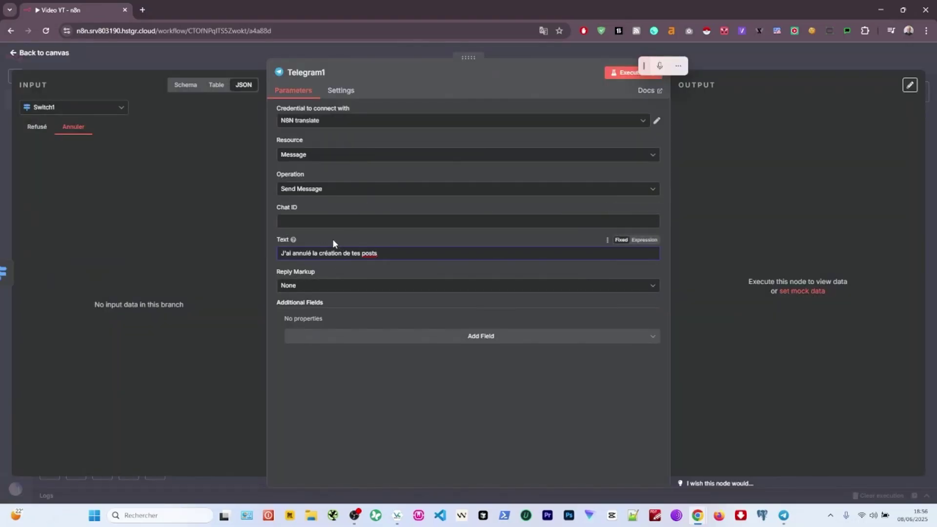
Fill the cancellation node's Chat ID with the chat id from Telegram Trigger, and place the node below Switch1.
left_click(320, 221)
left_click(73, 108)
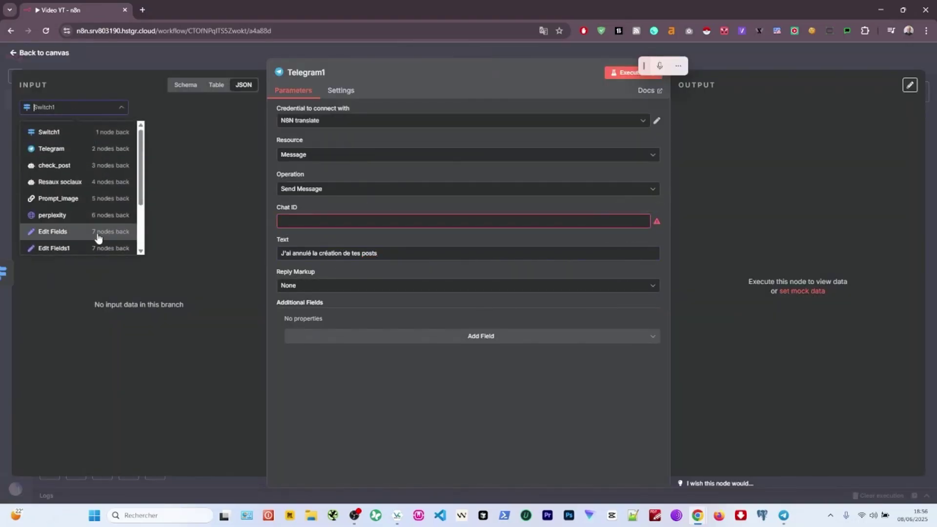
scroll(83, 236, "down", 4)
left_click(71, 226)
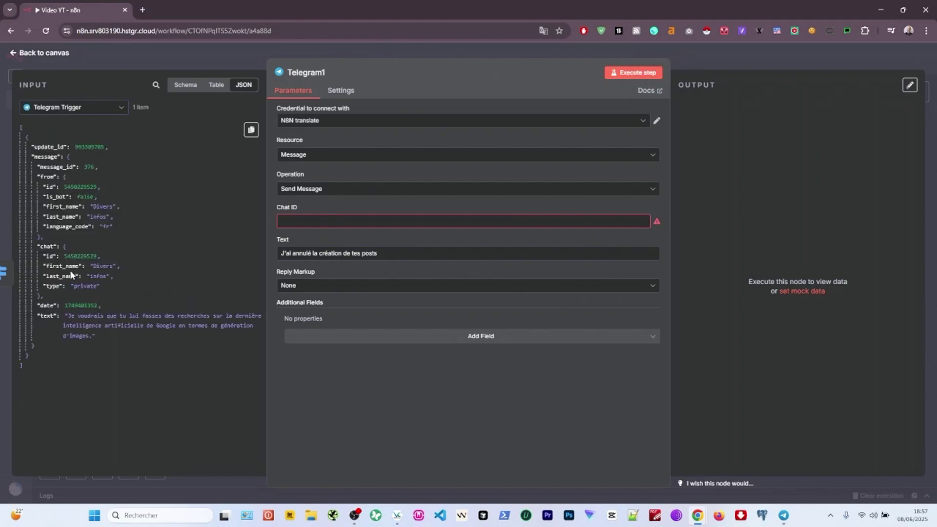
left_click_drag(50, 256, 505, 238)
key("Escape")
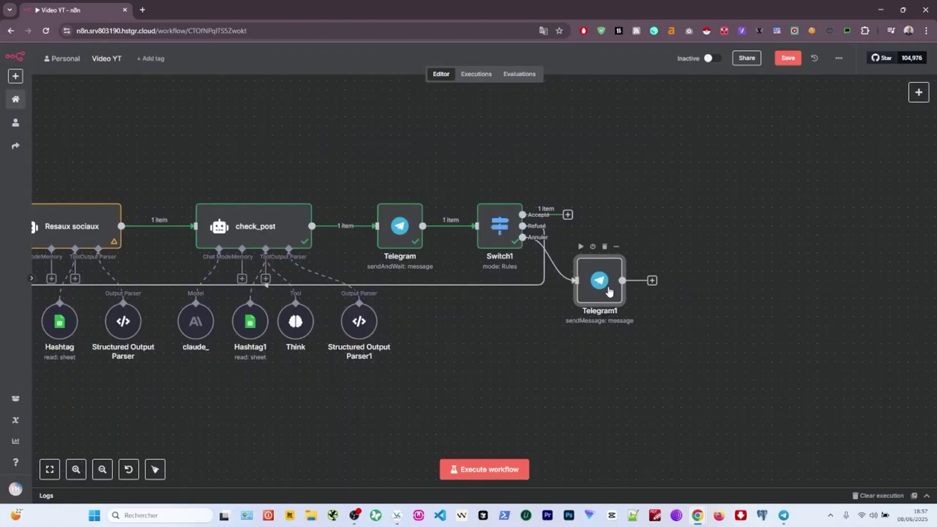
left_click_drag(609, 291, 563, 355)
scroll(830, 216, "right", 8)
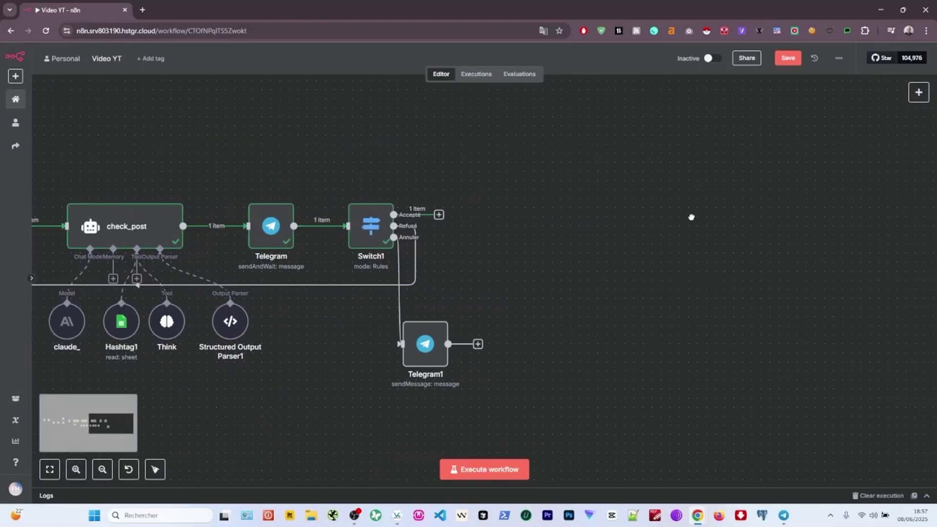
key("super+h")
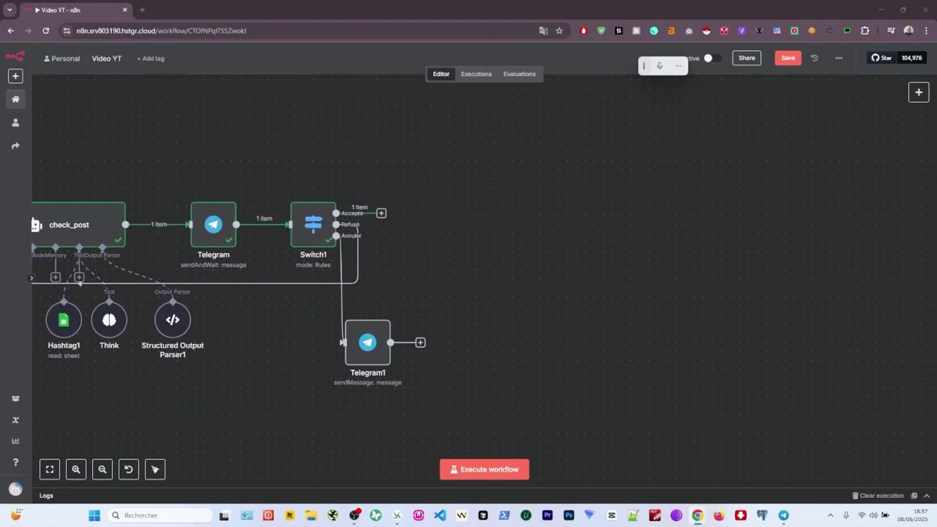
left_click(382, 213)
type("http")
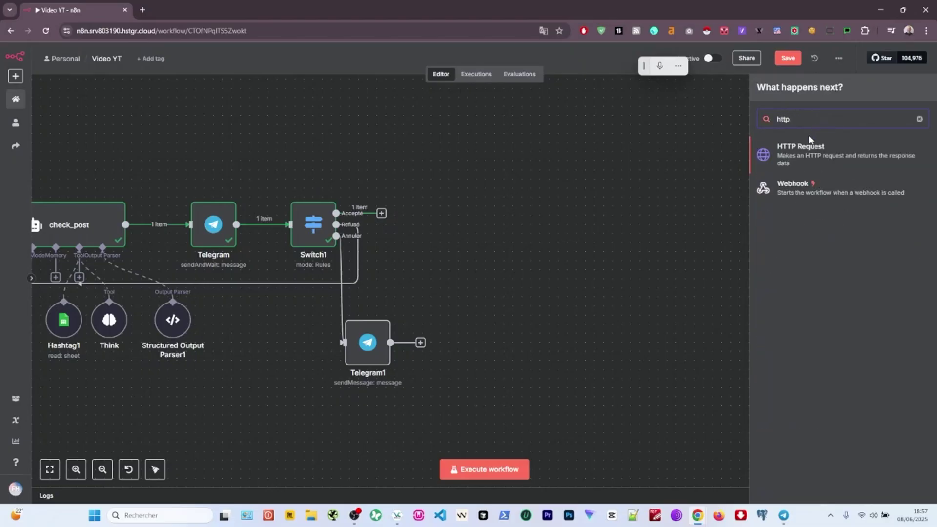
left_click(809, 141)
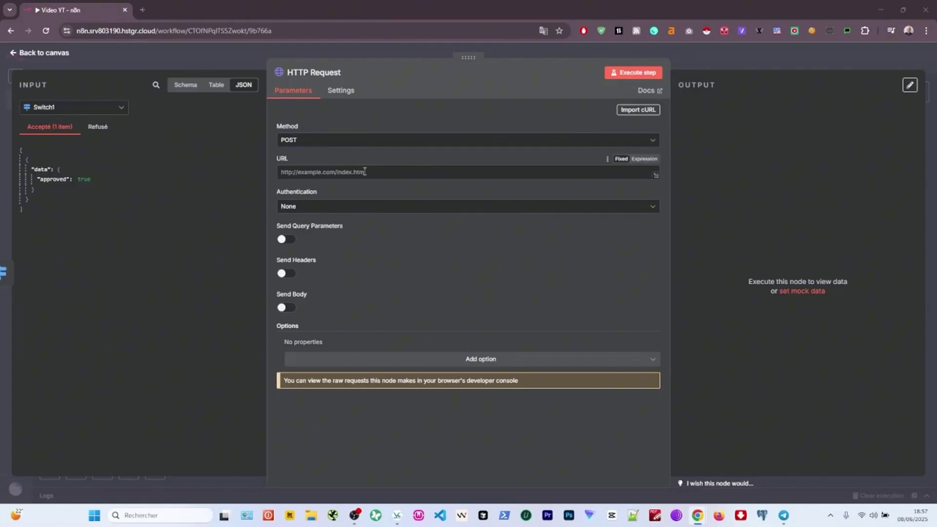
left_click(364, 171)
type("https://api.openai.com/v1/images/generations")
Set the request's authentication to Generic Credential Type with Header Auth, using the "Image-1 4o" credential.
left_click(309, 209)
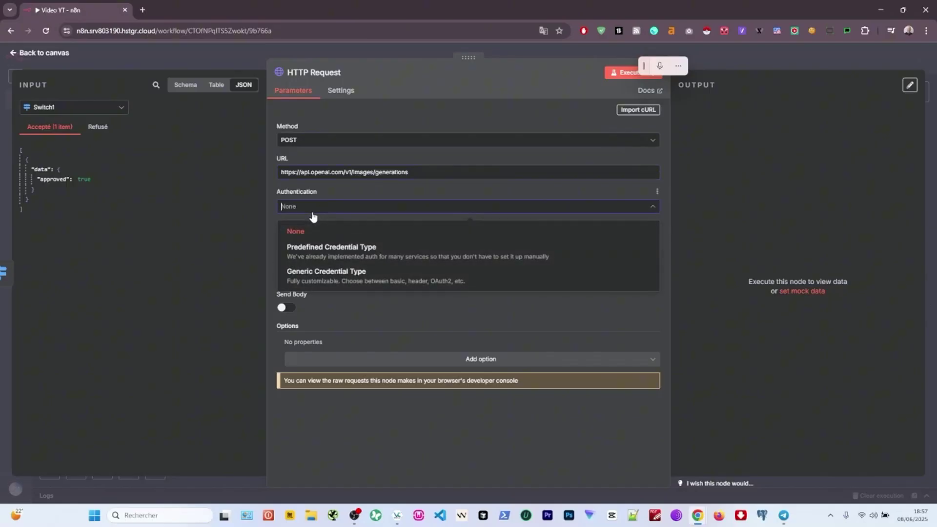
left_click(311, 269)
left_click(314, 239)
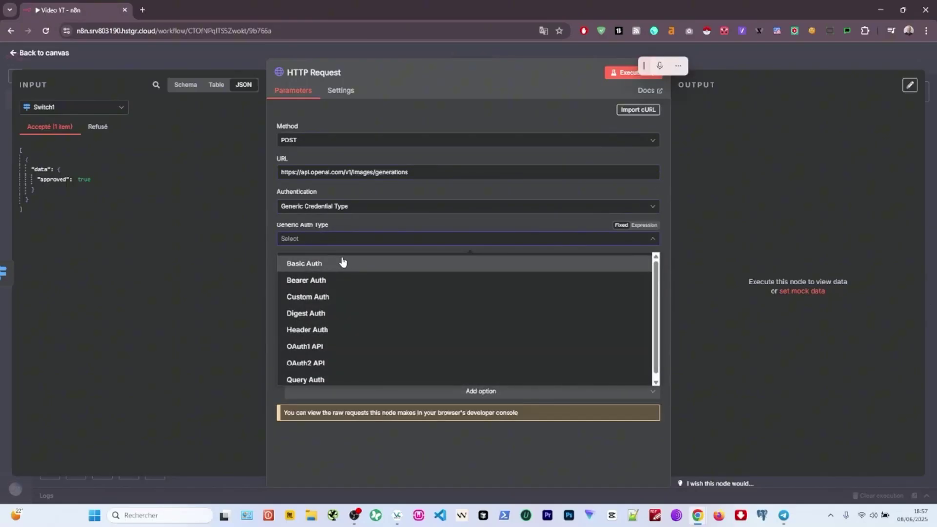
left_click(307, 330)
left_click(339, 268)
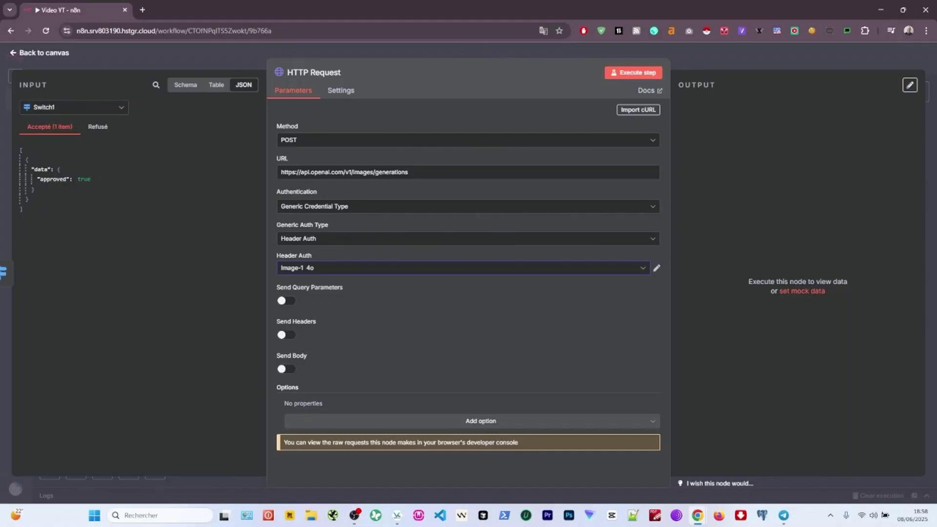
Enable sending headers and add a Content-Type header with the value application/json.
left_click(286, 336)
scroll(446, 277, "down", 3)
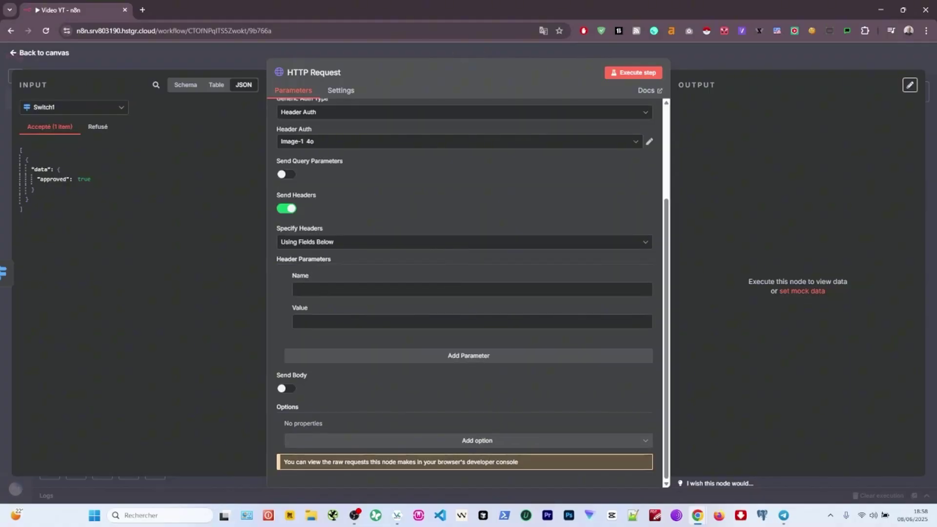
left_click(342, 290)
type("Content-")
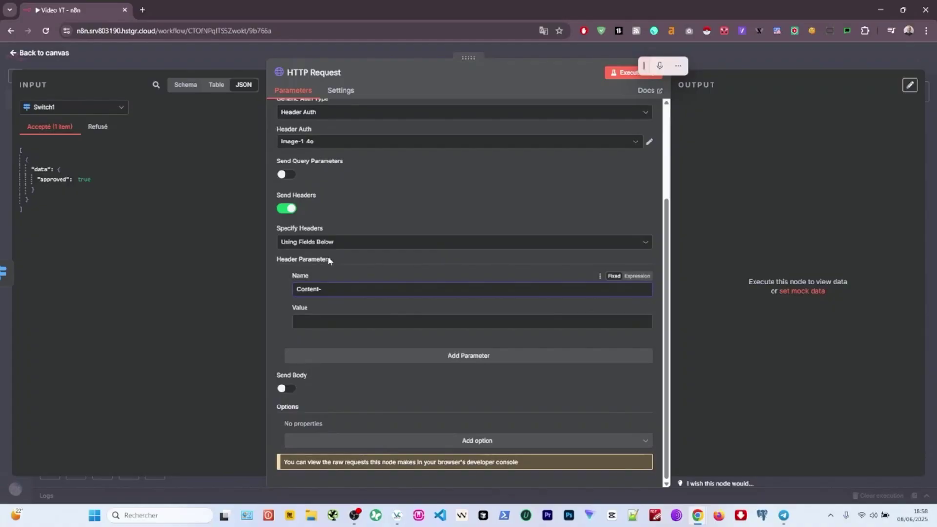
type("Type")
left_click(328, 321)
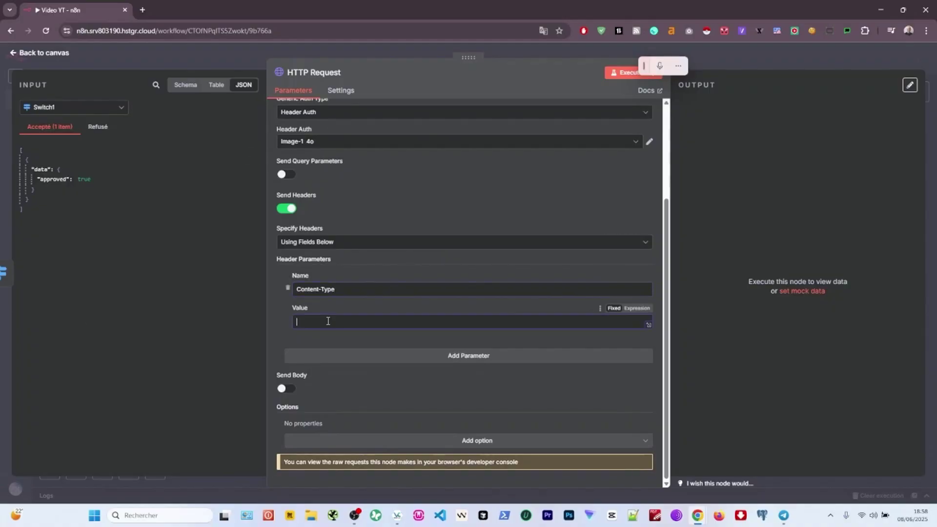
type("application/json")
Enable sending a JSON body on the HTTP request and specify it using JSON.
left_click(288, 390)
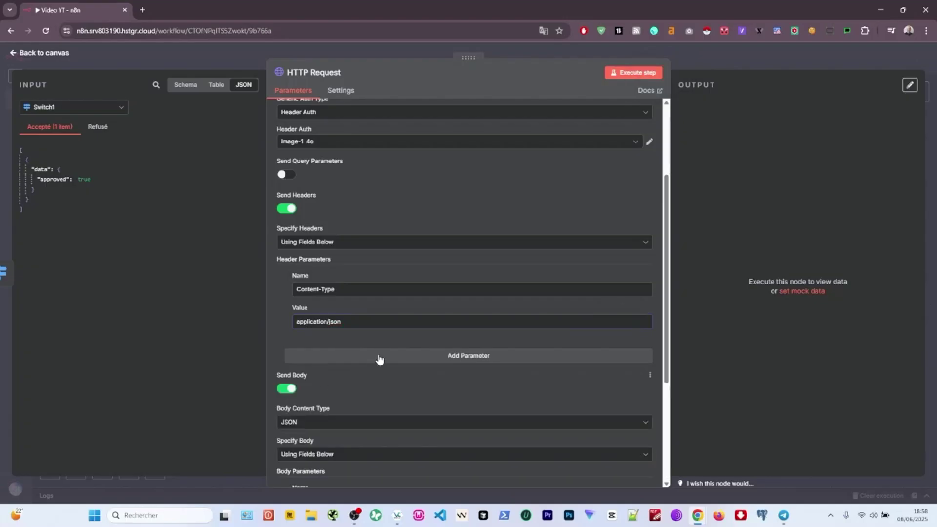
scroll(380, 360, "down", 3)
left_click(317, 278)
left_click(325, 318)
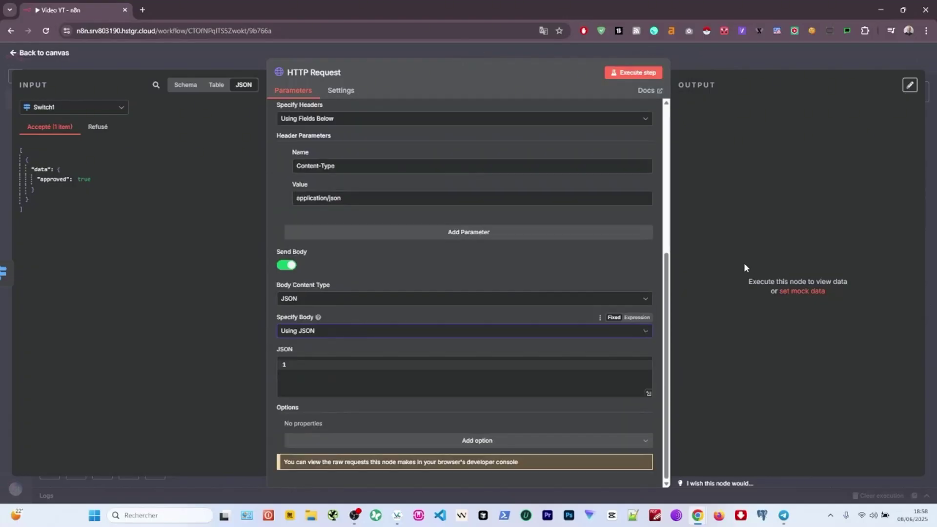
Fill the JSON body as an expression with model gpt-image-1, a sample conference-room prompt, n 1, size 1024x1024 and quality high.
left_click(637, 349)
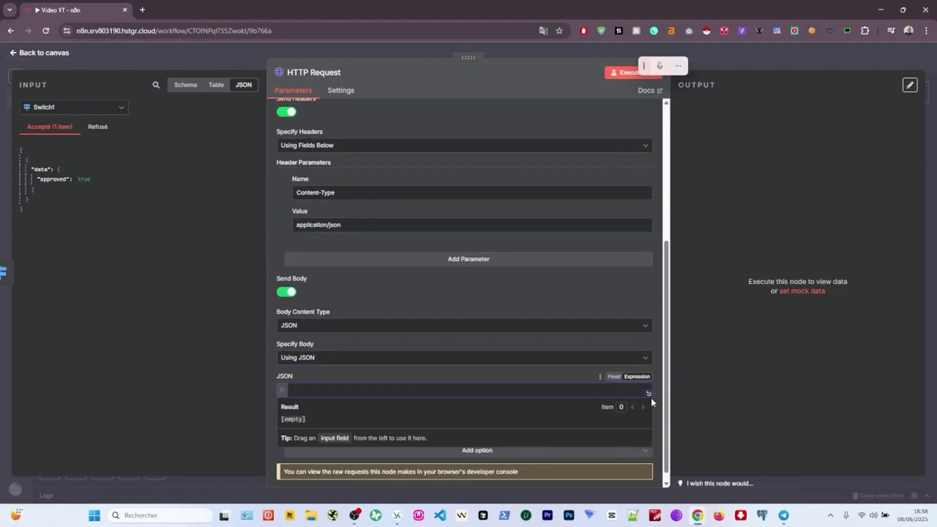
left_click(650, 396)
key("super+h")
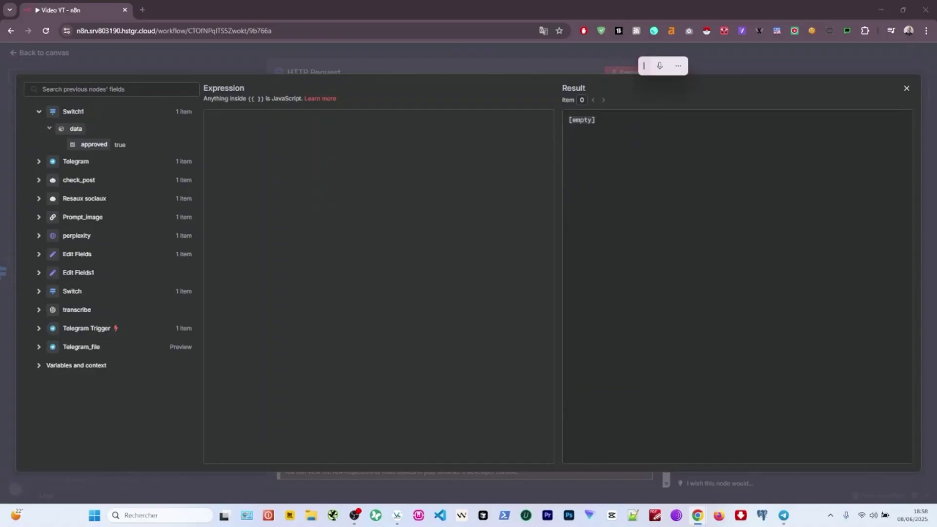
left_click(246, 149)
type("{  \"model\": \"gpt-image-1\",   \"prompt\": \"Une salle de conférence animée, pleine de chercheurs et de scientifiques en veste, discutant autour d'une table ronde. Au centre, un tableau blanc rempli de schémas et de notes autour du thème de l'intelligence artificielle. Lumière naturelle filtrant à travers des fenêtres, créant une ambiance inspirante. Certains participants prennent des notes, d'autres échangent des idées avec des expressions concentrées. Atmosphère collaborative et studieuse, rappelant une conférence technologique, avec une salle décorée de posters sur l'IA et des éléments technologiques contemporains.\",  \"n\": 1,  \"size\": \"1024x1024\",  \"quality\": \"high\" }")
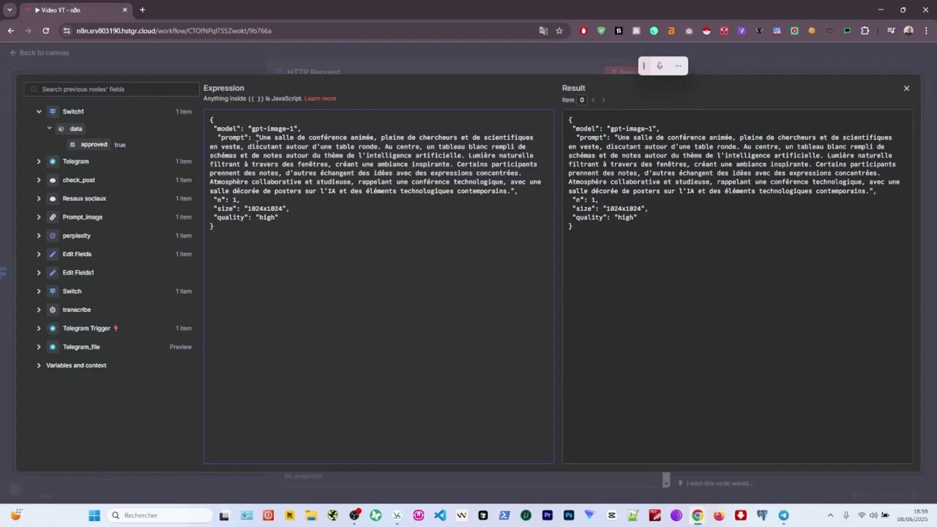
Replace the sample prompt with the Prompt_image node's text field, and reposition the HTTP Request node beside Switch1 on the canvas.
left_click_drag(260, 138, 509, 192)
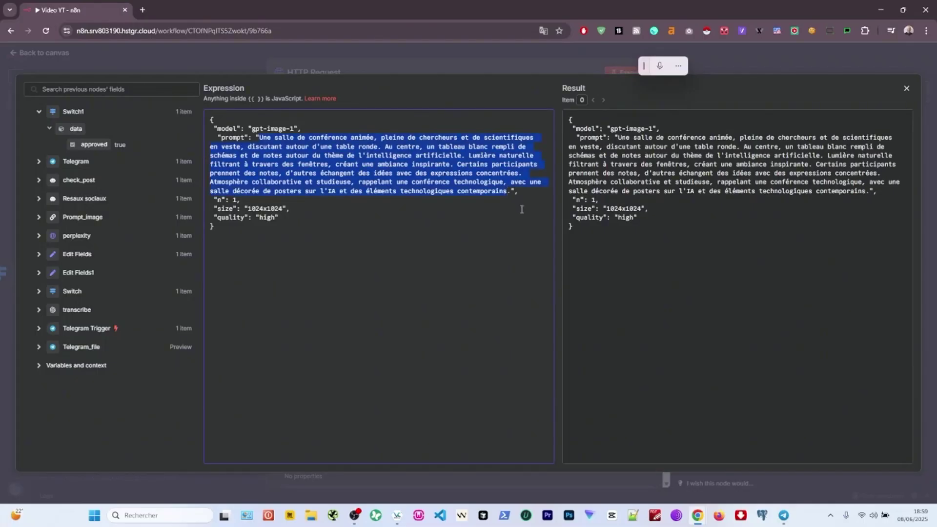
key("BackSpace")
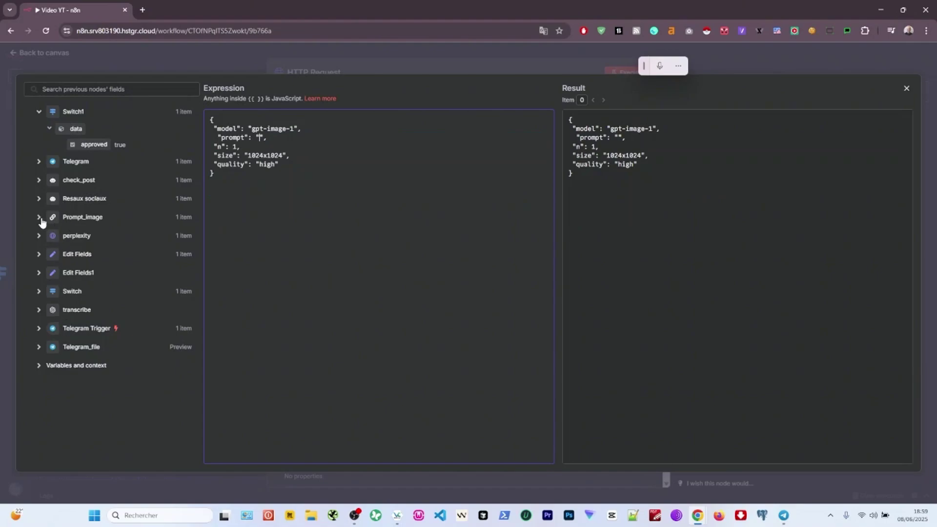
left_click(38, 216)
left_click_drag(73, 234, 254, 137)
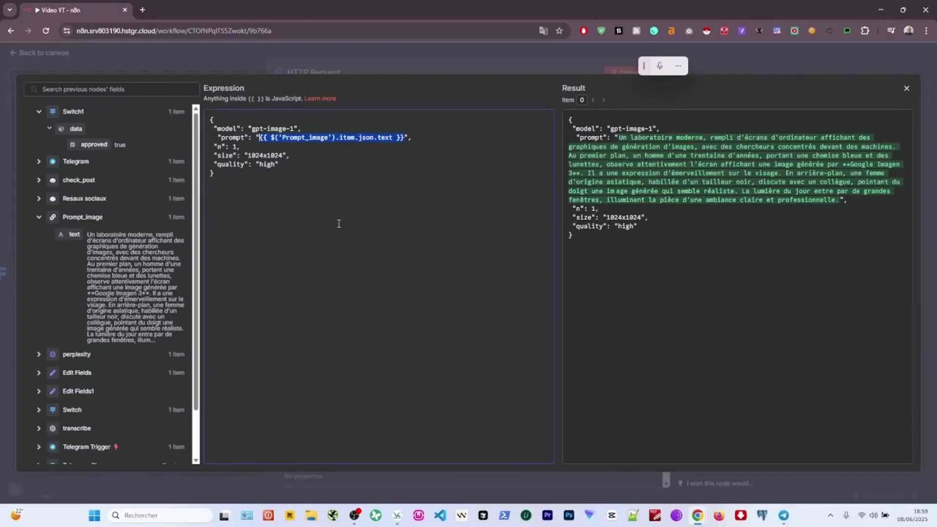
key("Escape")
key("Escape")
left_click_drag(420, 177, 447, 222)
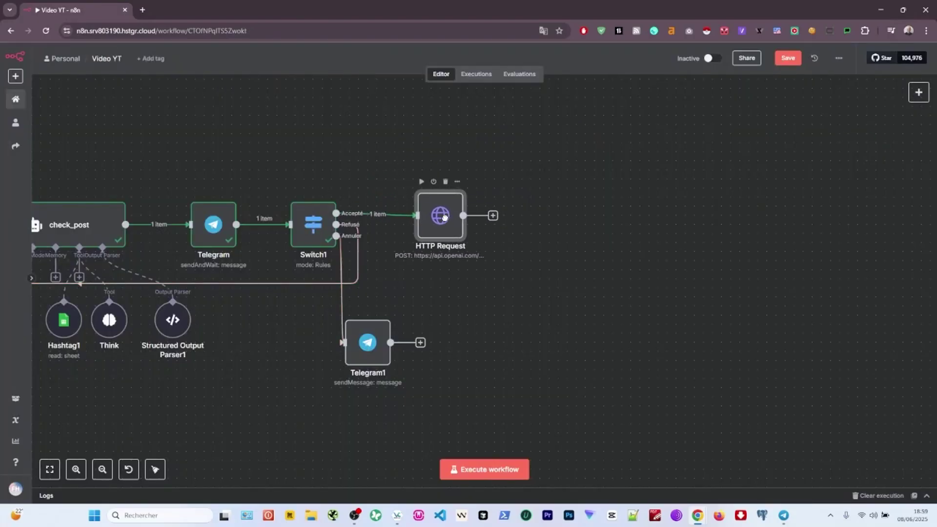
Look at the Switch1 node's settings and return to the canvas.
left_click(311, 227)
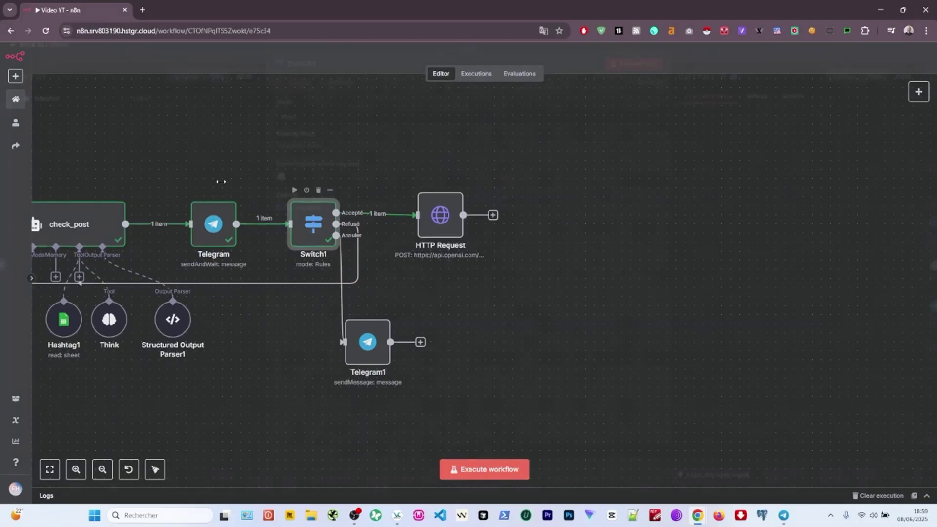
double_click(311, 225)
left_click(352, 60)
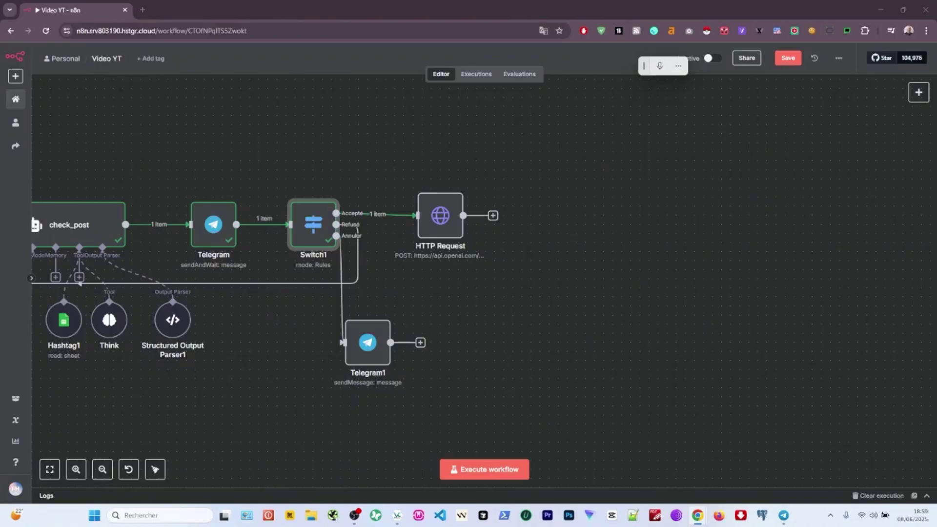
Execute the HTTP Request node and switch to the n8n bot's chat in Telegram while the workflow runs.
left_click(422, 182)
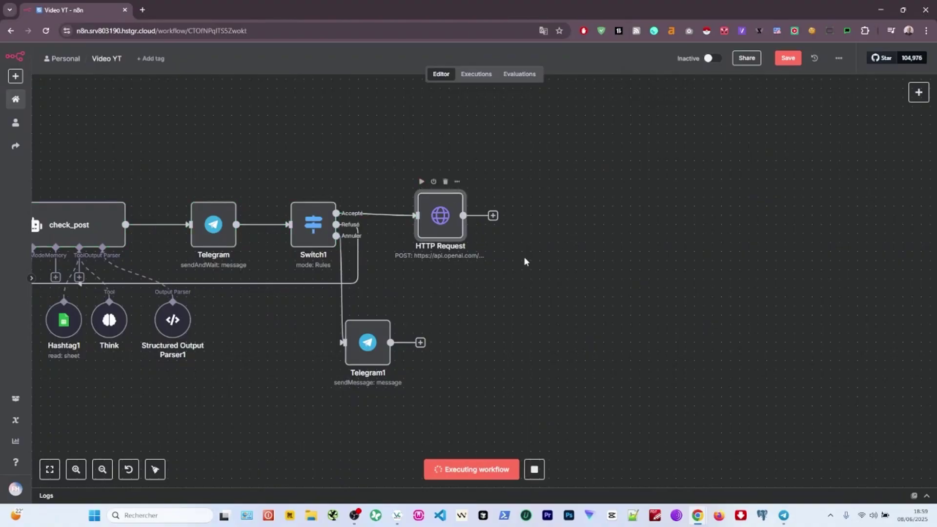
mouse_move(359, 317)
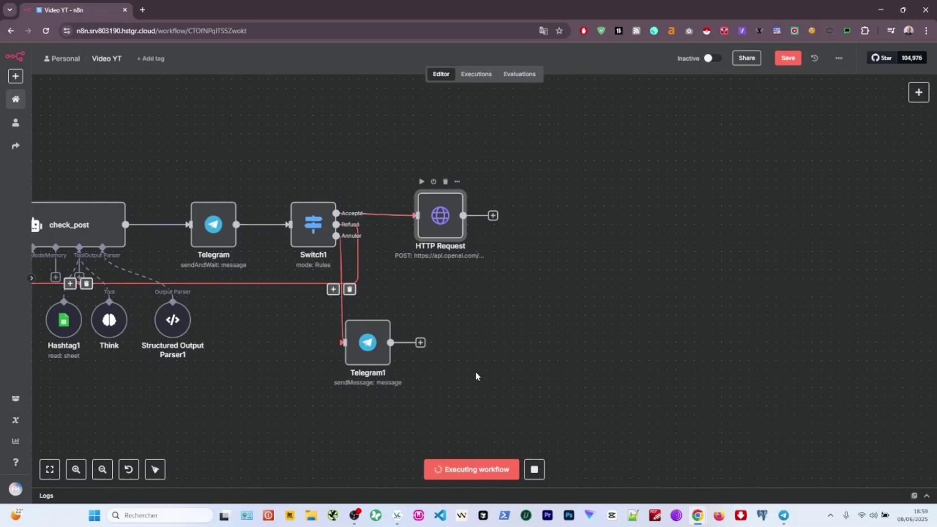
scroll(570, 171, "up", 2)
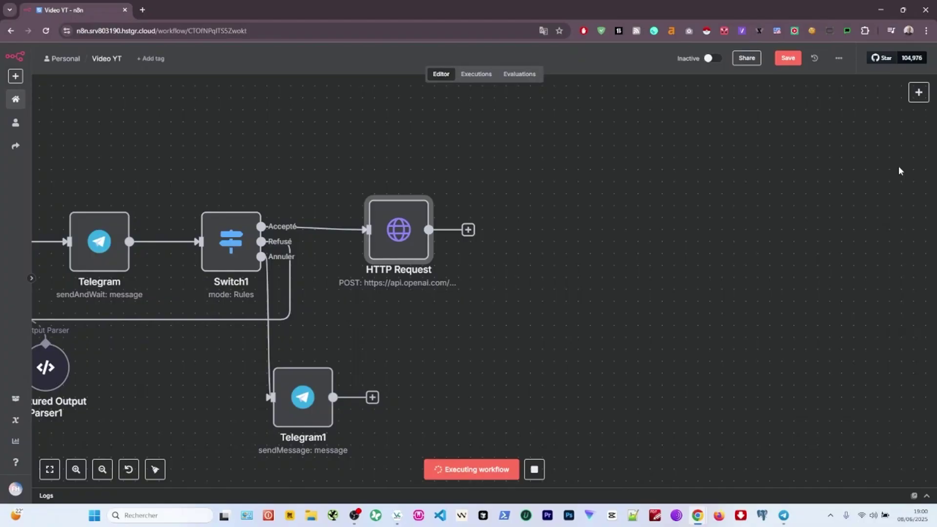
left_click_drag(177, 131, 364, 109)
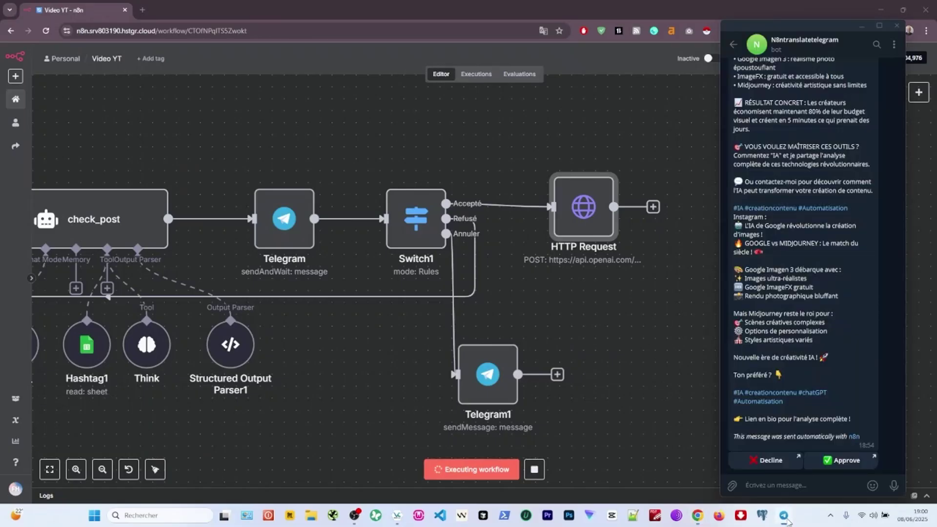
left_click(783, 515)
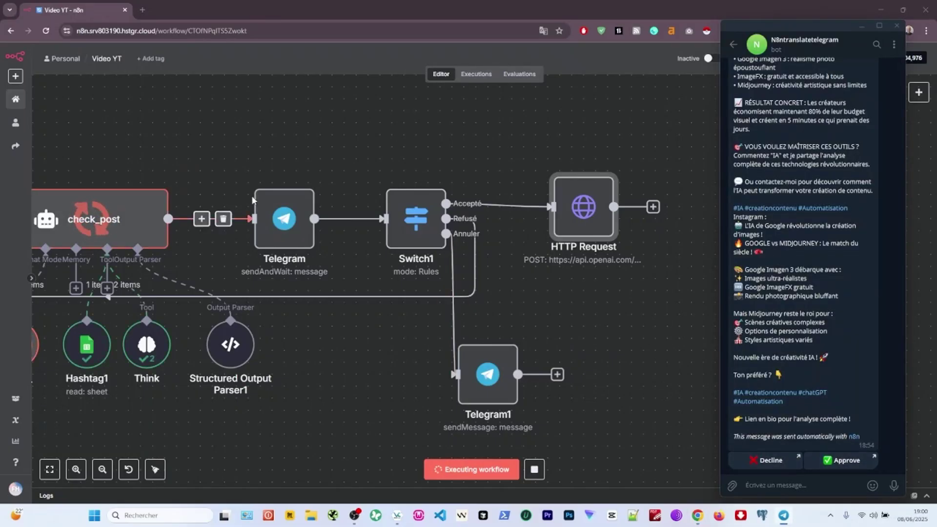
mouse_move(259, 185)
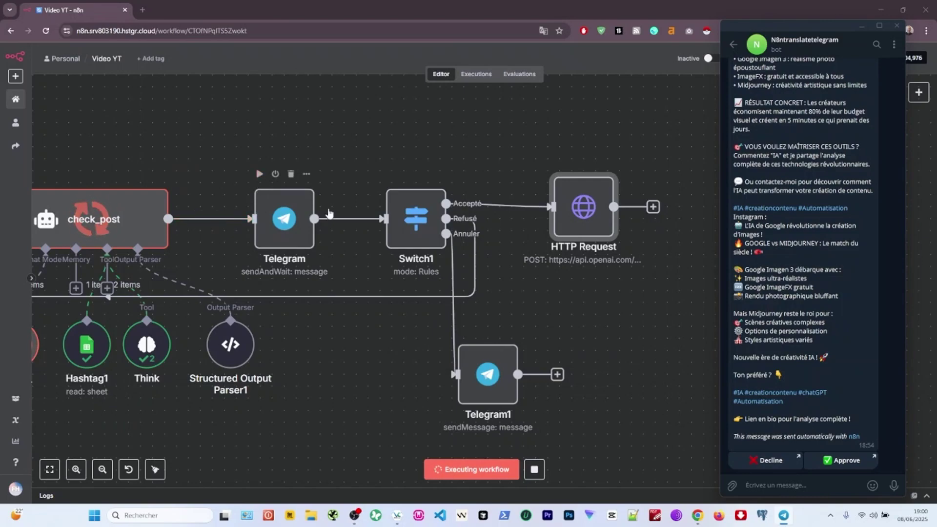
mouse_move(392, 195)
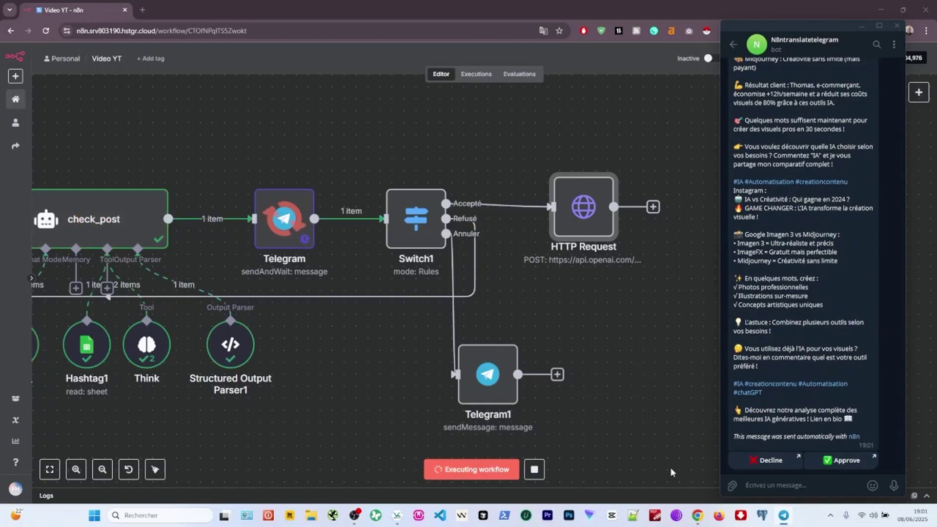
Approve the new posts in Telegram, opening the approval link, and return to the workflow.
left_click(841, 462)
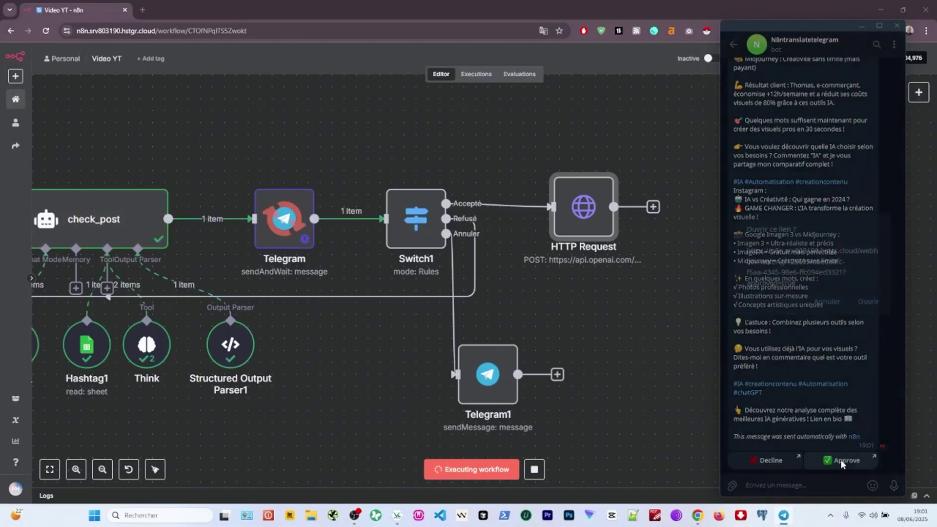
left_click(868, 302)
left_click(250, 9)
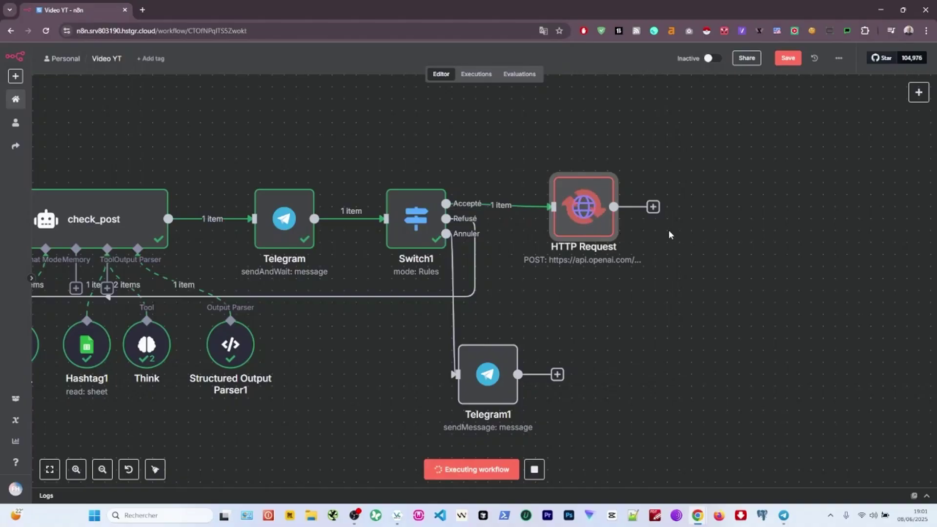
Download the HTTP Request node's output data as HTTP_Request.json and return to the canvas.
left_click_drag(743, 221, 507, 227)
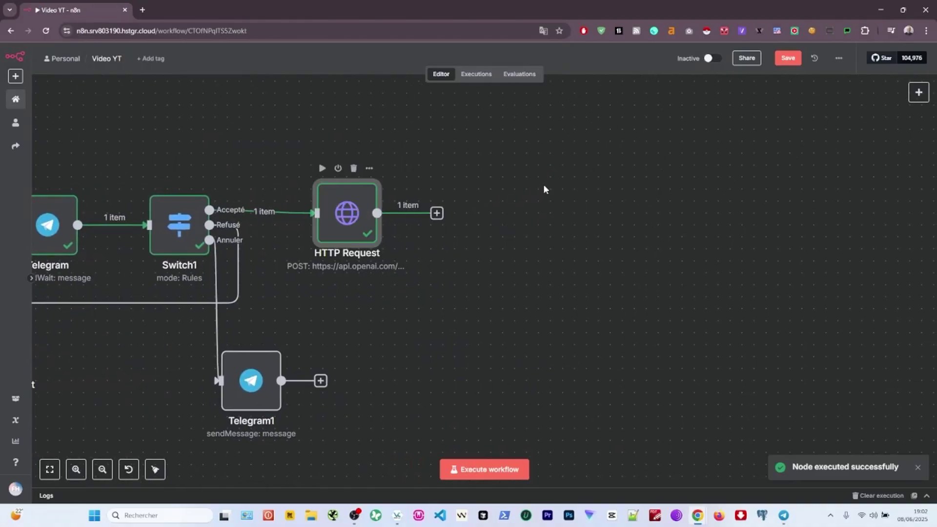
key("Return")
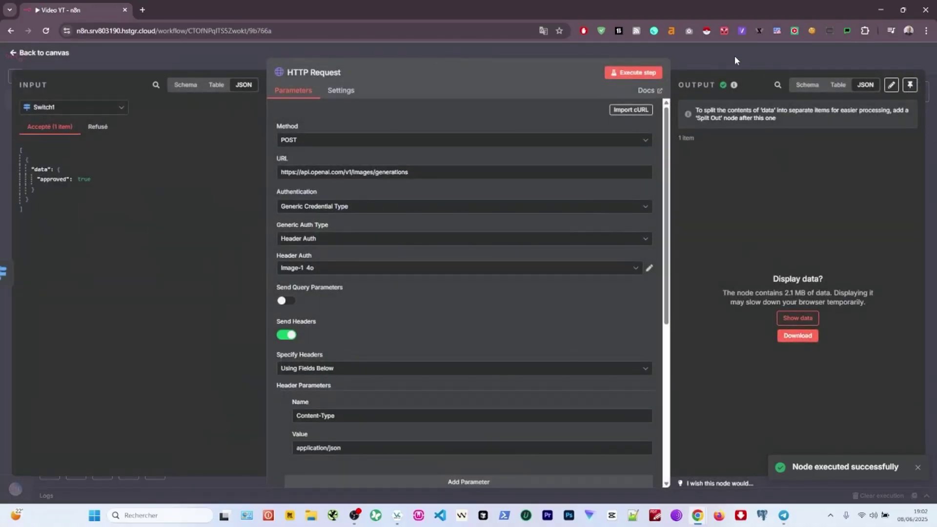
left_click(797, 336)
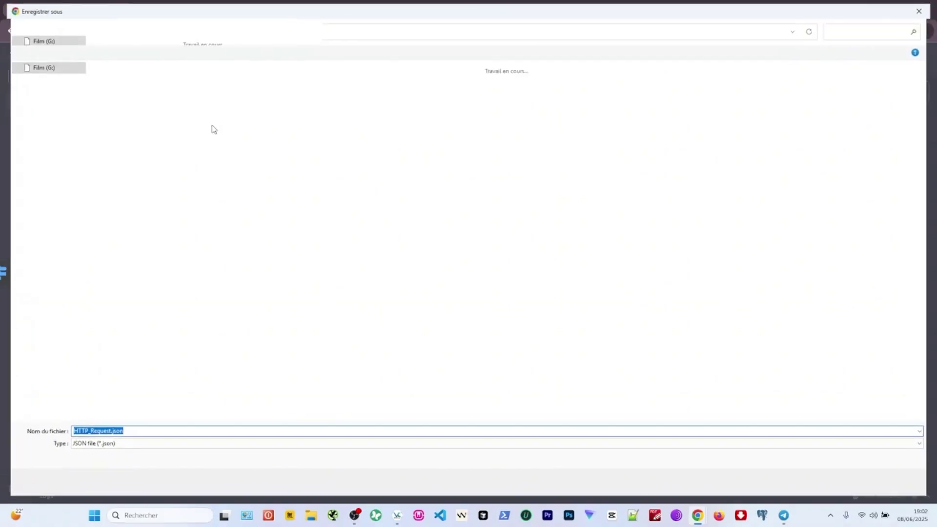
left_click(849, 483)
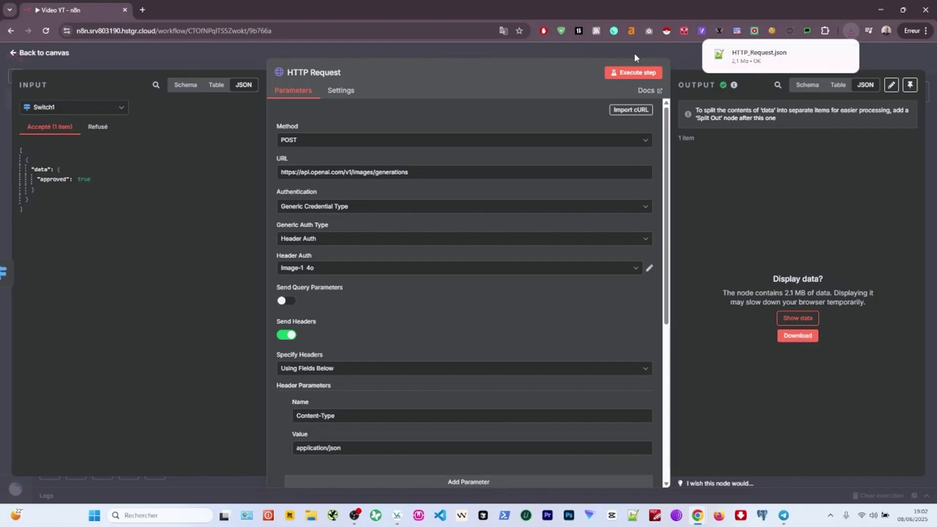
left_click(680, 56)
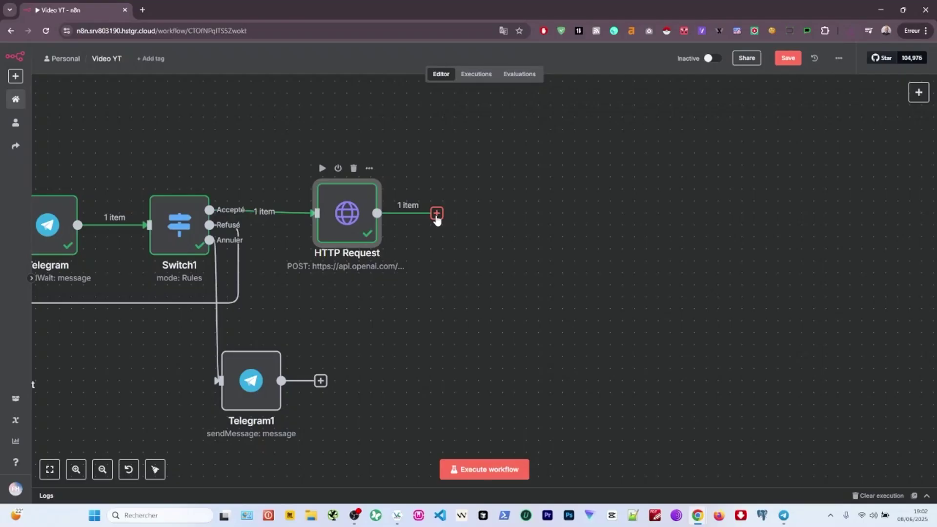
Add an HTTP Request node after the existing HTTP Request node and set its URL to the account's Cloudinary v1_1 image upload endpoint.
left_click(437, 213)
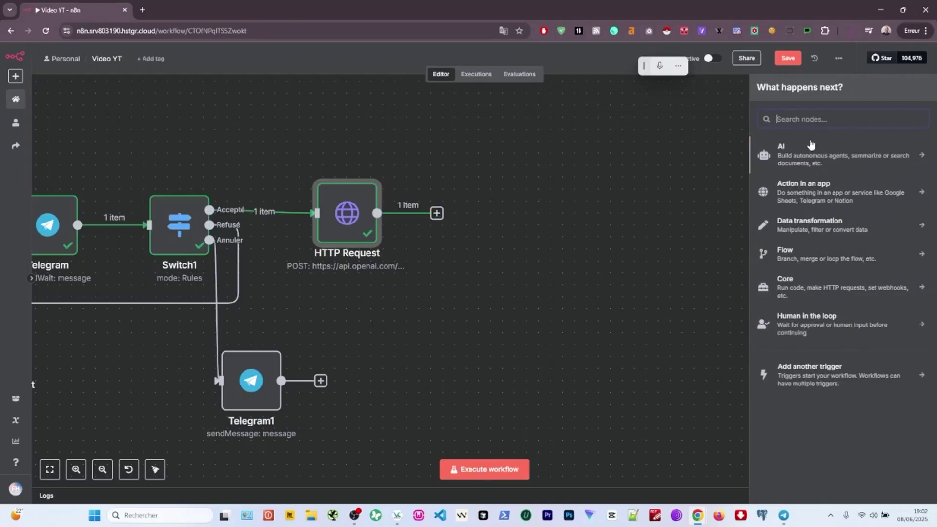
type("htt")
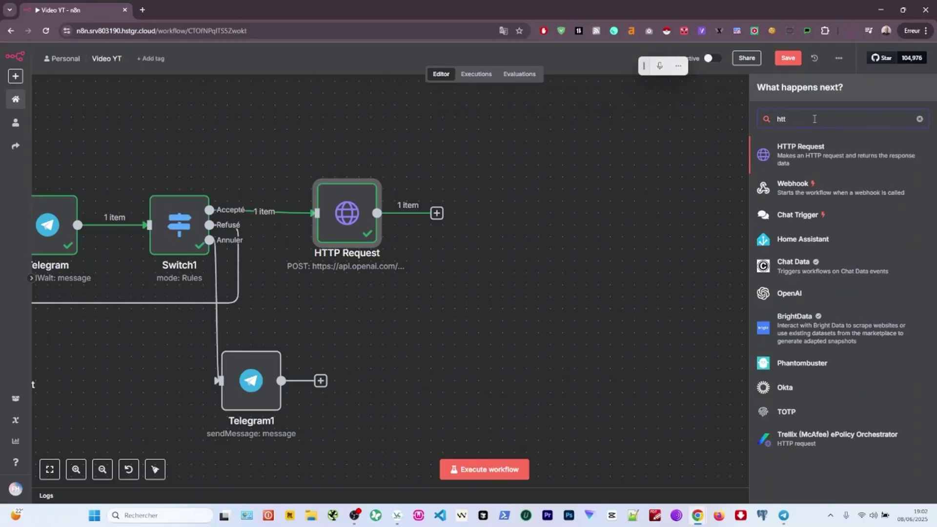
left_click(788, 156)
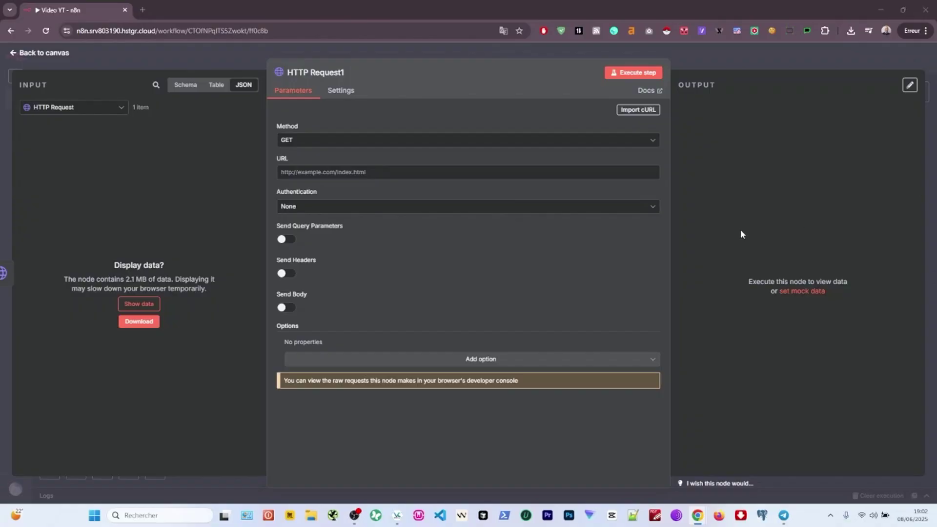
left_click(355, 175)
type("https://api.cloudinary.com/v1_1/dktbw8dfq/image/upload")
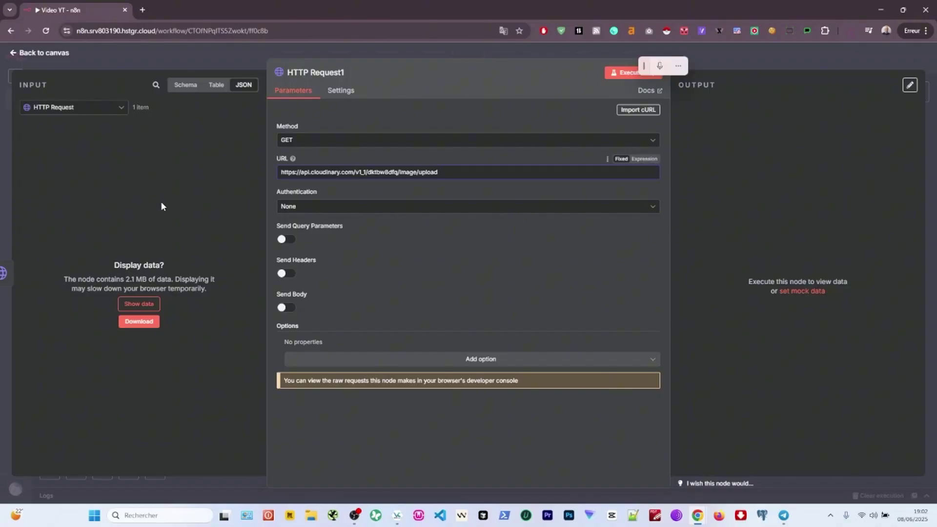
Enable sending a body in HTTP Request1 and set the body content type to Form-Data.
left_click(285, 308)
scroll(355, 251, "down", 2)
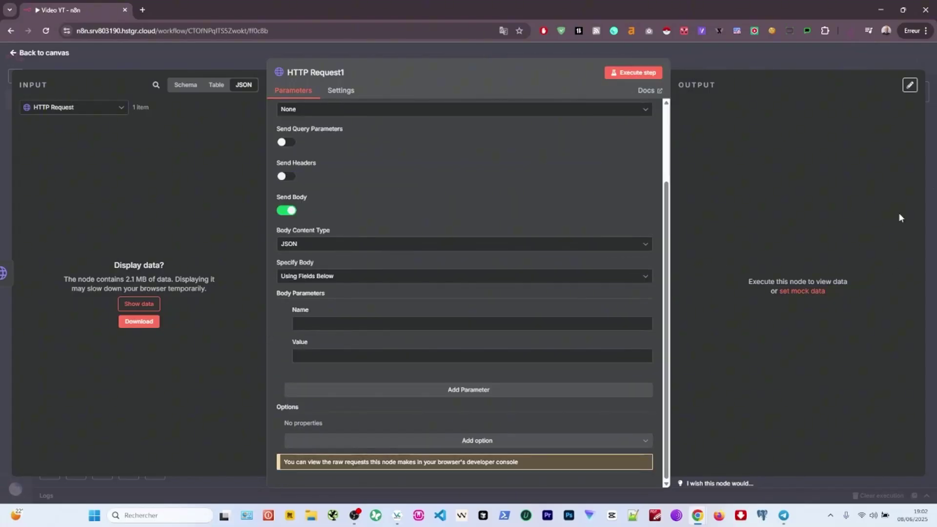
left_click(434, 245)
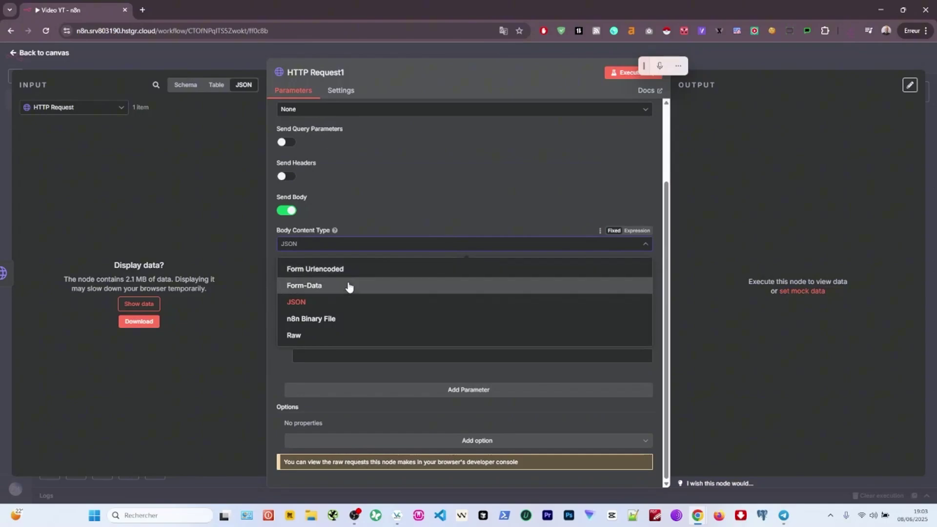
left_click(349, 287)
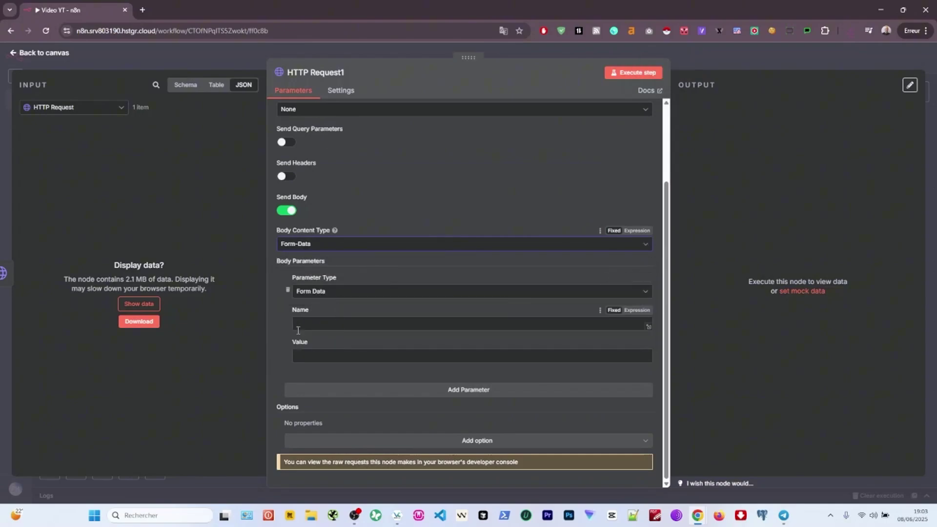
Define the body parameter file with the expression {{ 'data:image/png;base64,' + $json.data[0].b64_json }} as its value.
type("file")
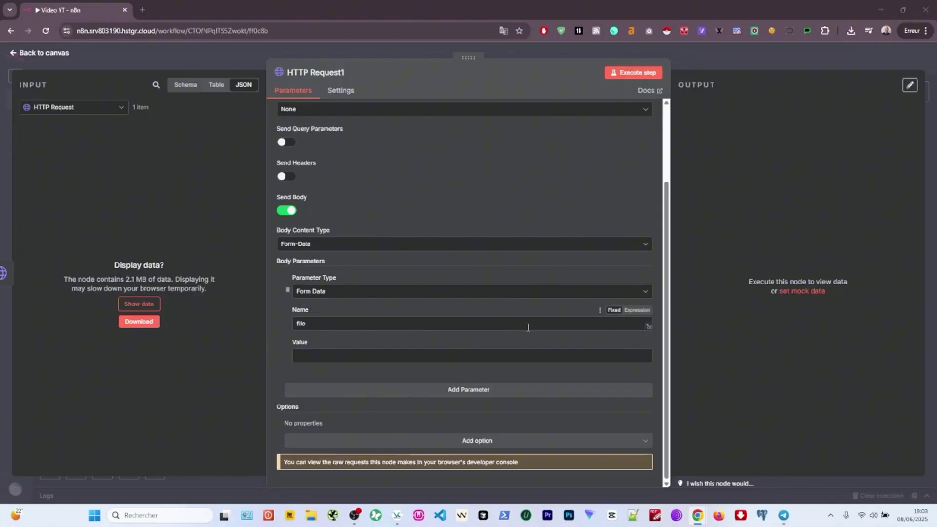
left_click(382, 352)
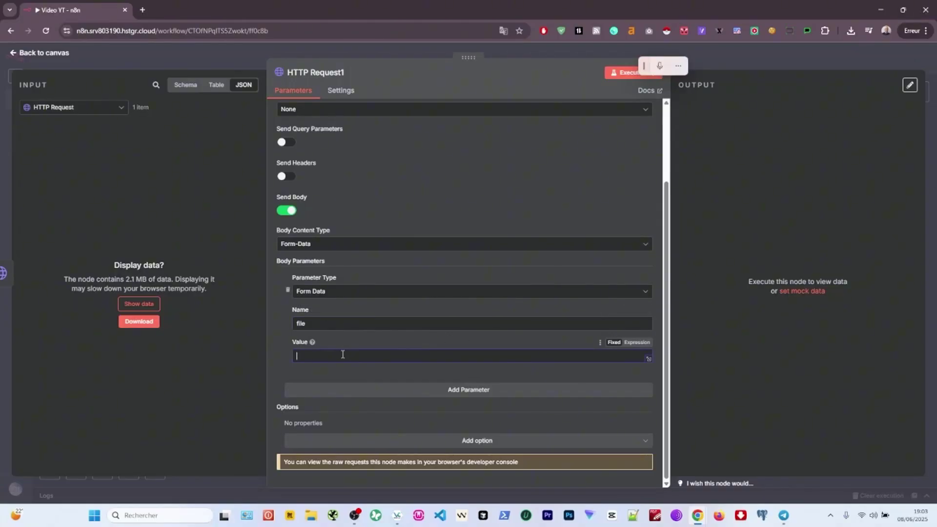
type("{{ 'data:image/png;base64,' + $json.data[0].b64_json }}")
left_click(514, 314)
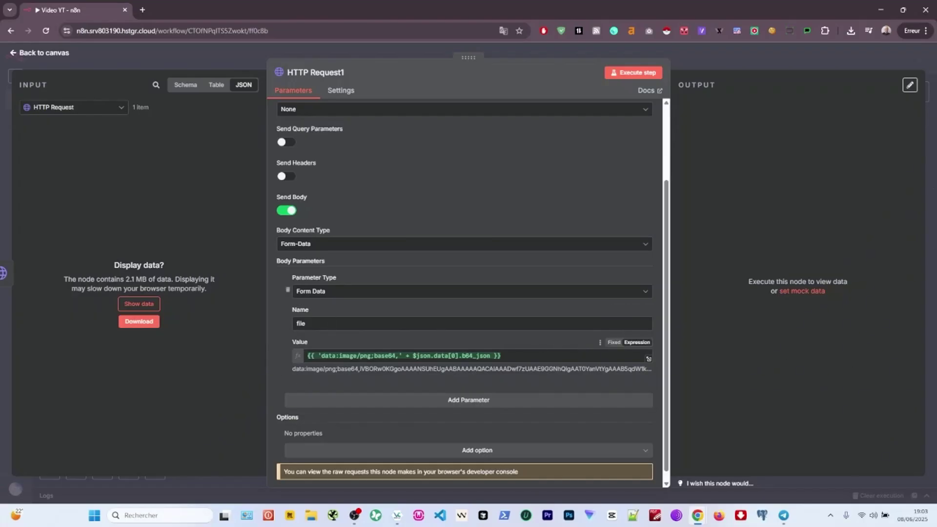
Add a second form-data parameter named upload_preset with the value n8n_unsigned, and return to the canvas.
scroll(457, 390, "down", 1)
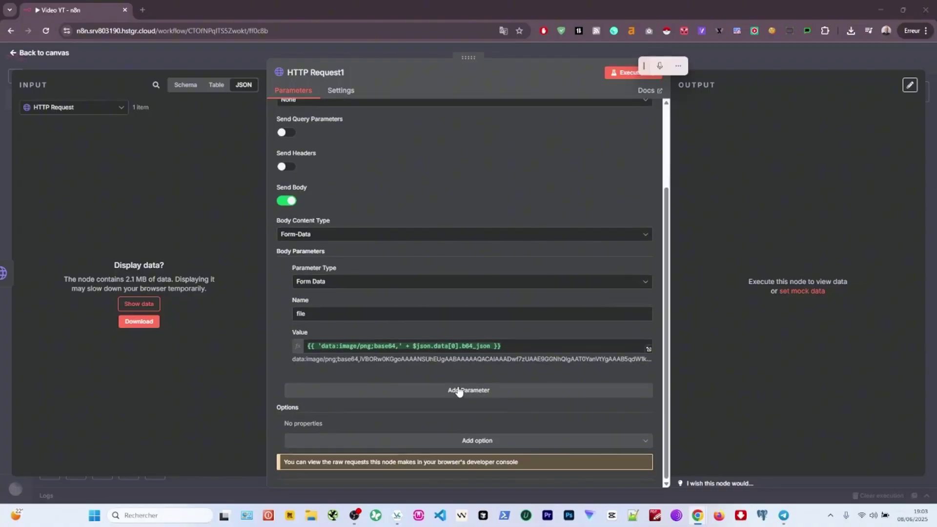
left_click(457, 395)
scroll(309, 312, "down", 3)
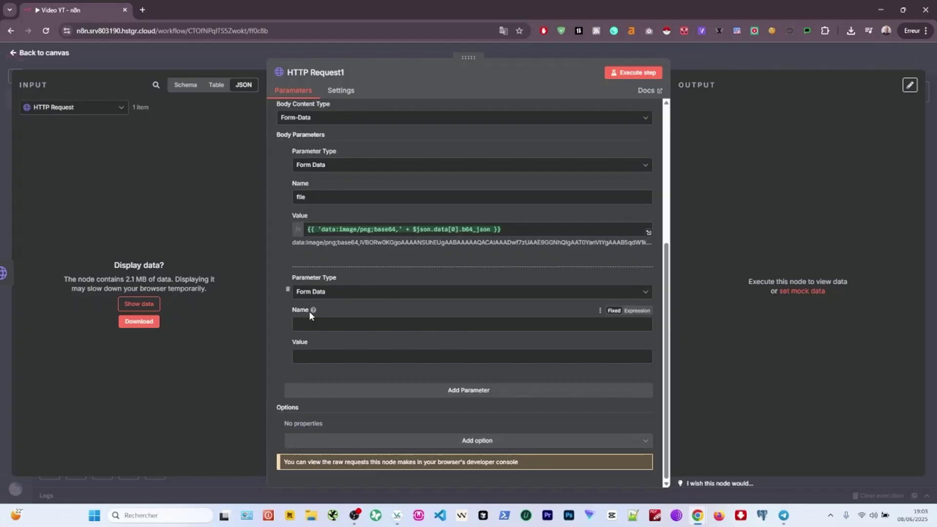
left_click(342, 324)
type("upload_preset")
left_click(513, 356)
type("n8n_unsigned")
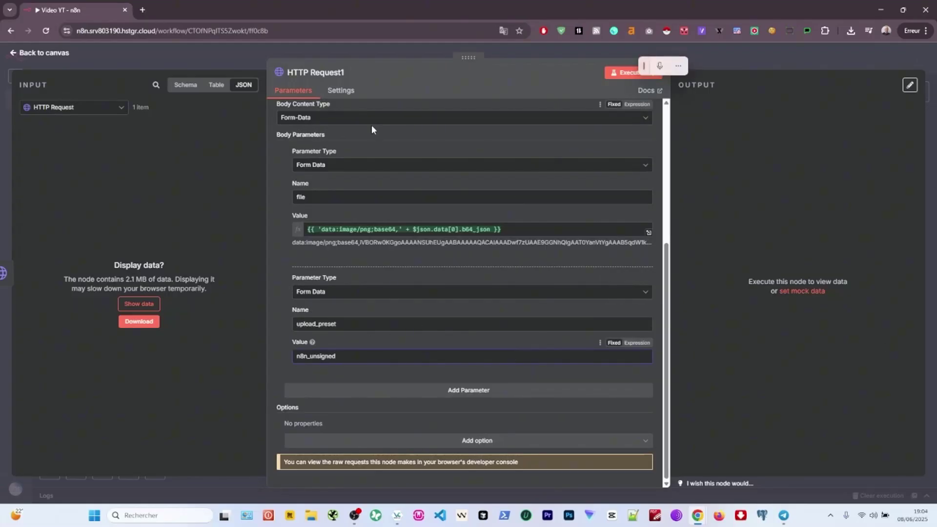
scroll(332, 147, "up", 2)
scroll(347, 150, "up", 2)
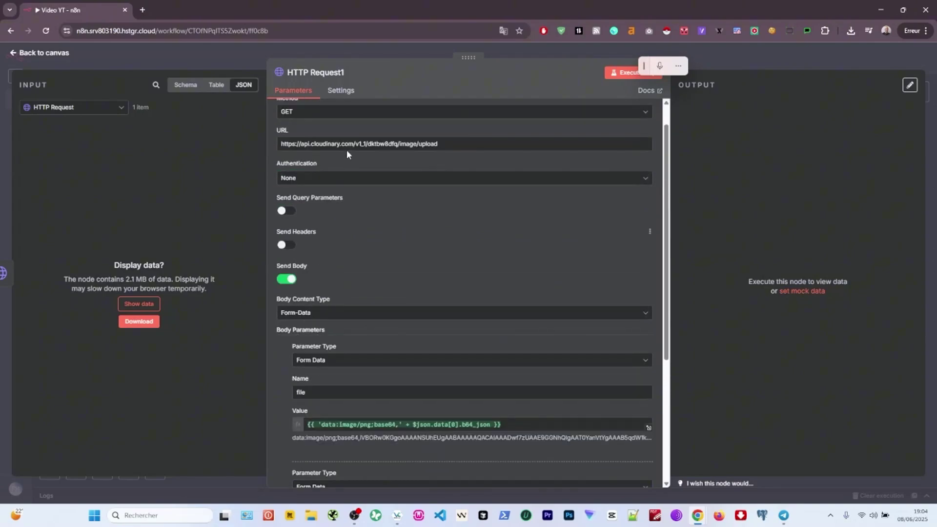
scroll(587, 191, "down", 4)
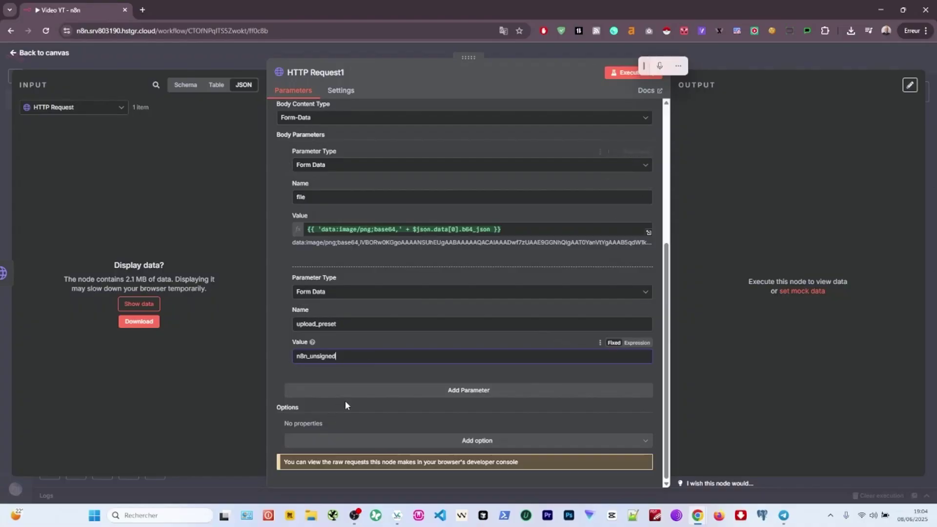
left_click(733, 57)
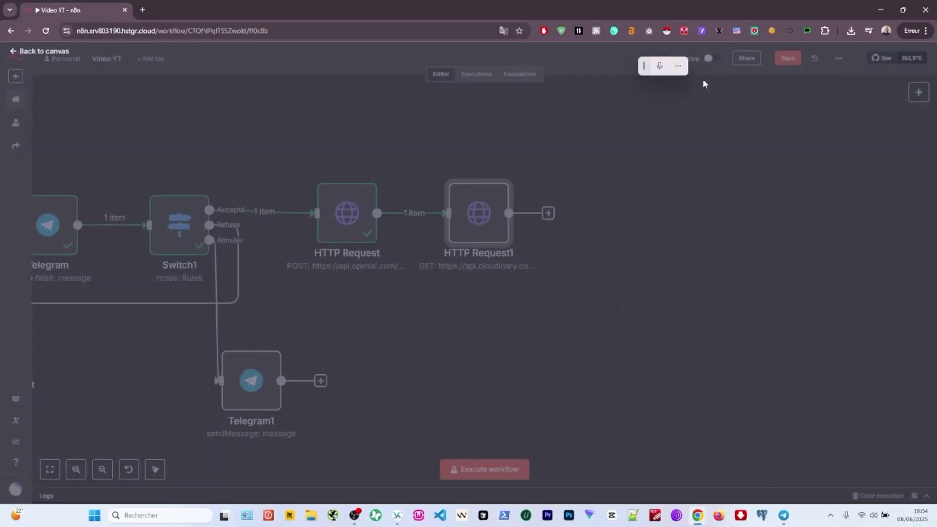
Execute HTTP Request1, view the uploaded image in the Cloudinary media library, and return to the workflow.
left_click(453, 168)
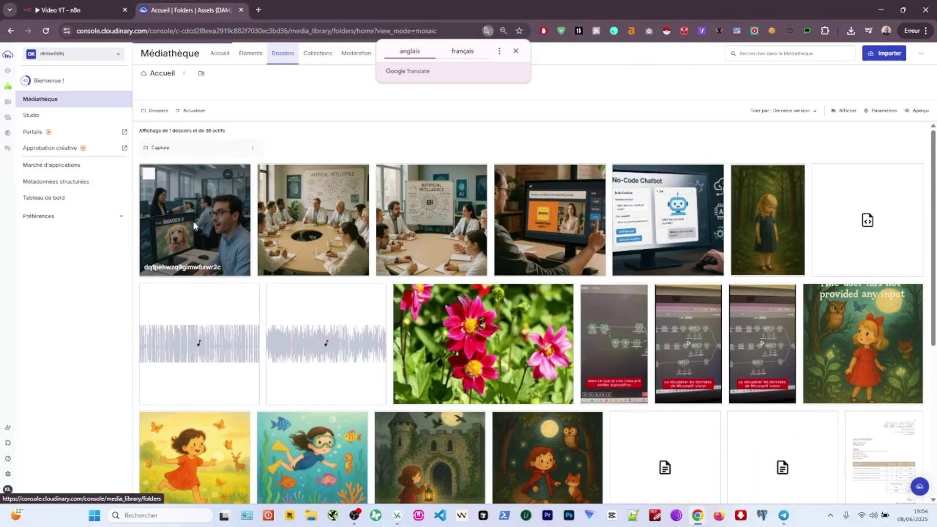
left_click(204, 222)
left_click(81, 10)
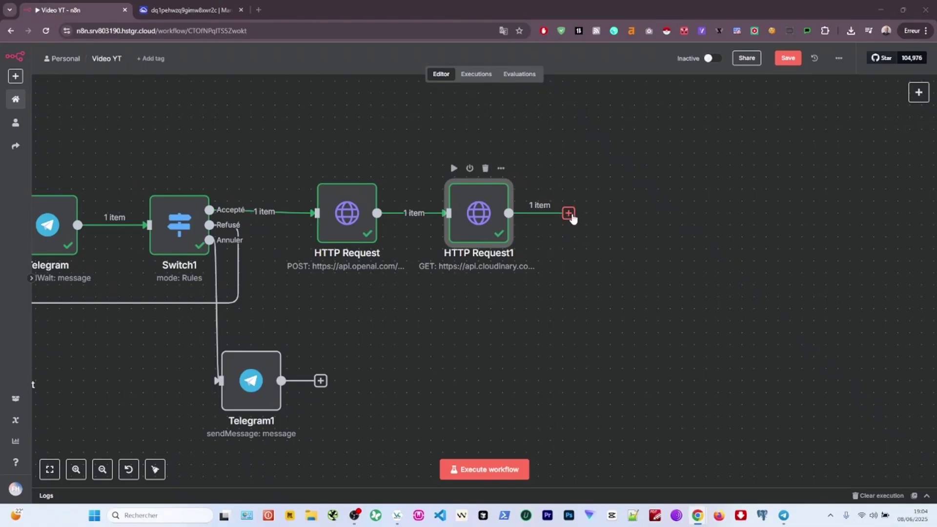
Examine the image url field in HTTP Request1's output and return to the canvas.
left_click(569, 214)
left_click(476, 227)
double_click(473, 225)
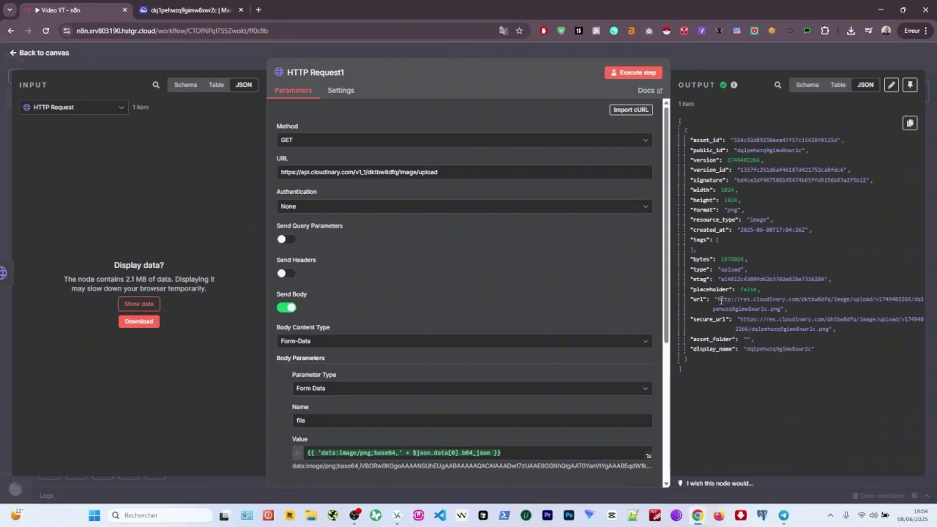
left_click_drag(721, 300, 800, 311)
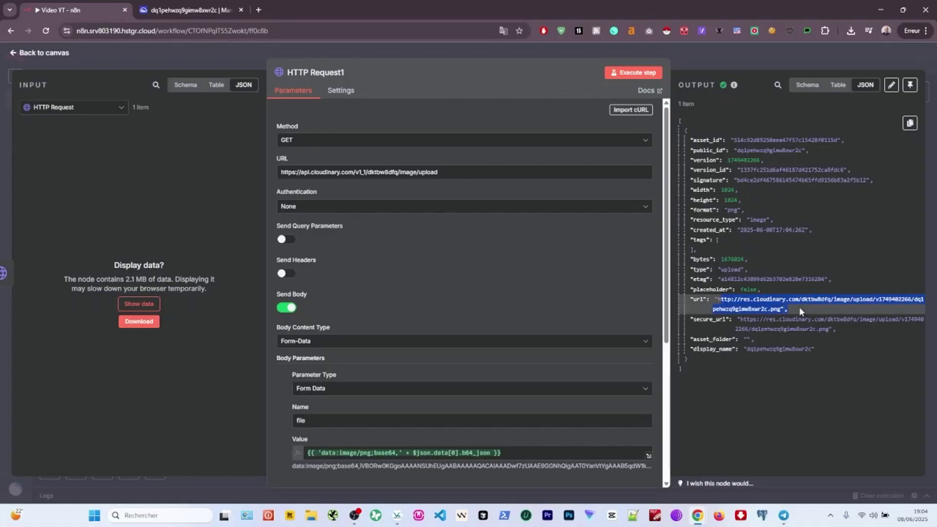
left_click(713, 56)
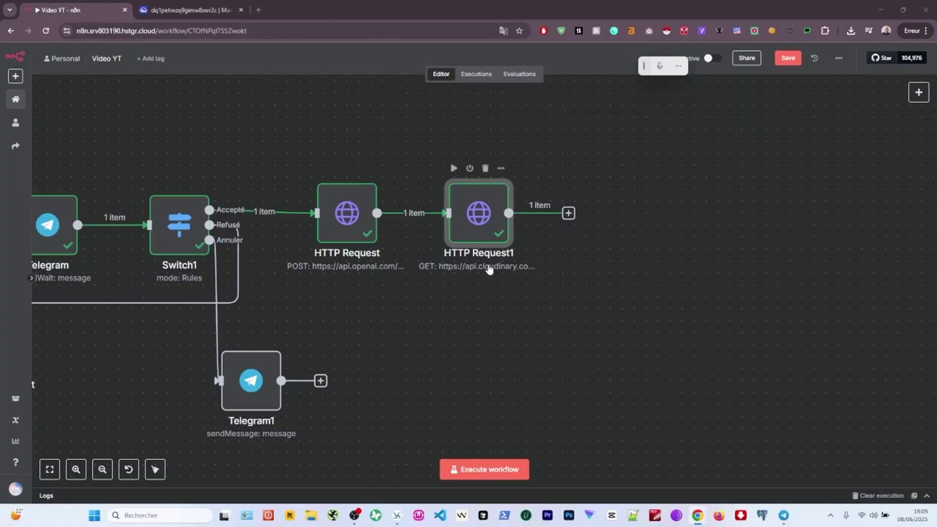
Add another HTTP Request node after HTTP Request1, map its URL to {{ $json.url }}, and return to the canvas.
left_click(567, 215)
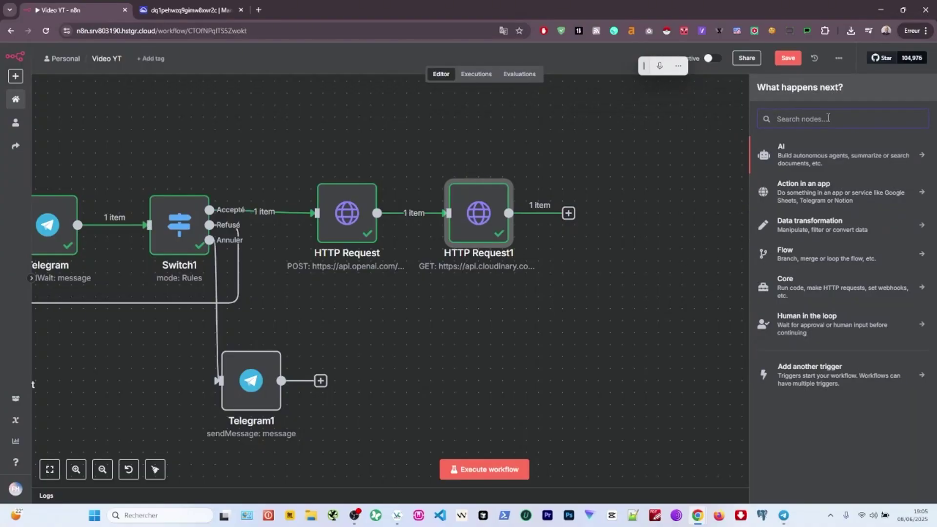
type("http")
key("Return")
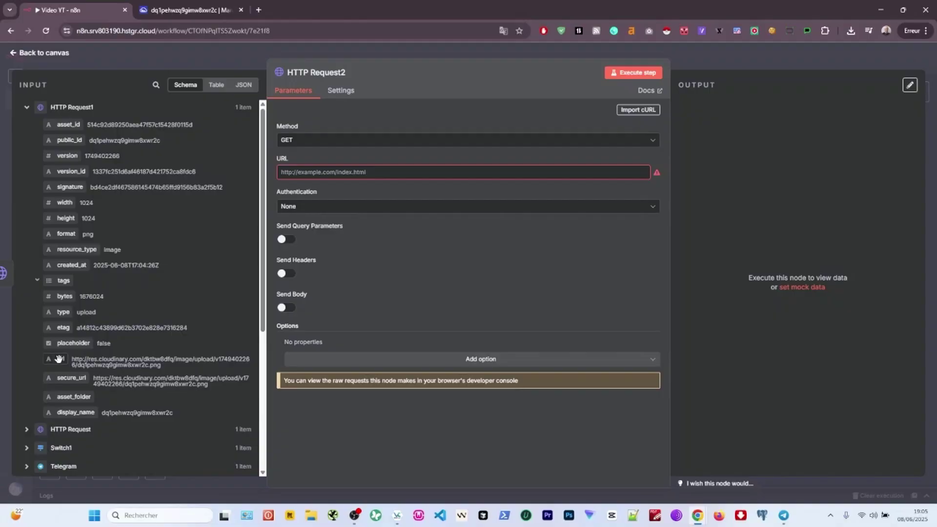
left_click_drag(57, 359, 383, 173)
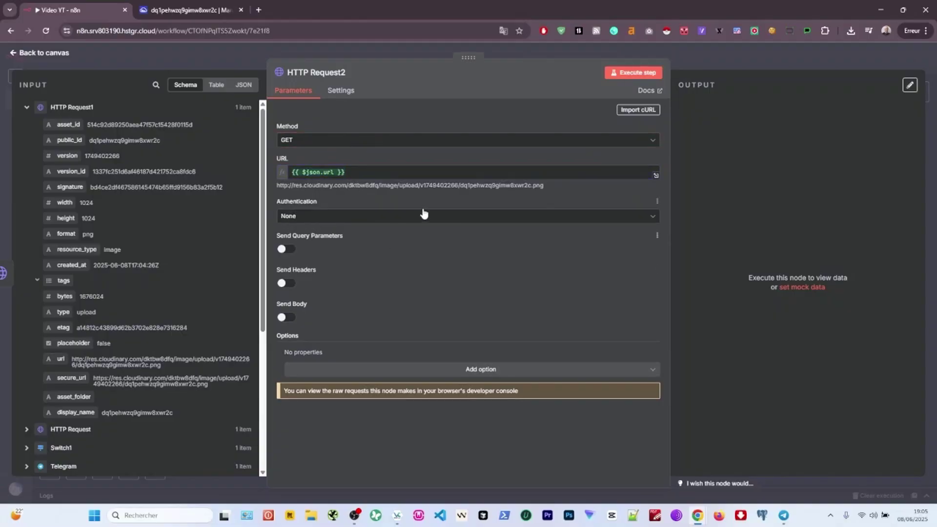
key("Escape")
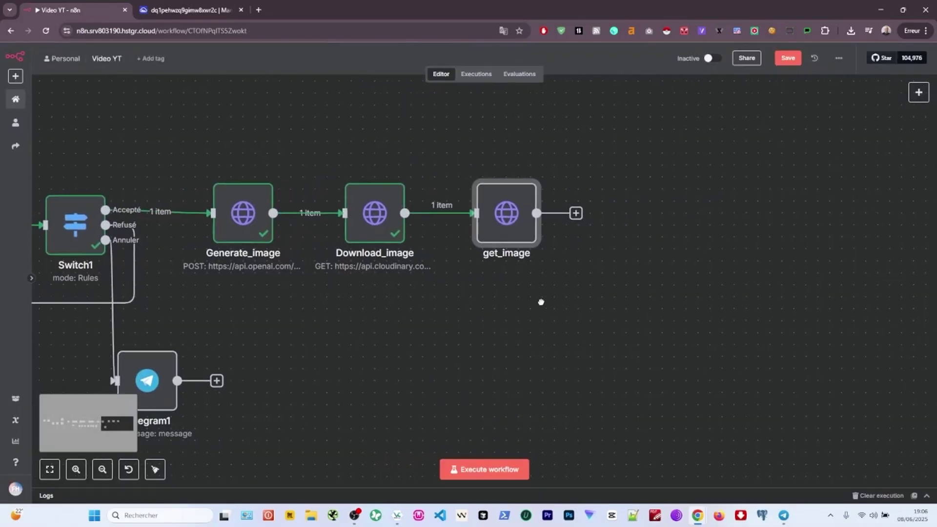
Execute the get_image node, inspect its binary output, and return to the canvas.
left_click_drag(540, 304, 376, 305)
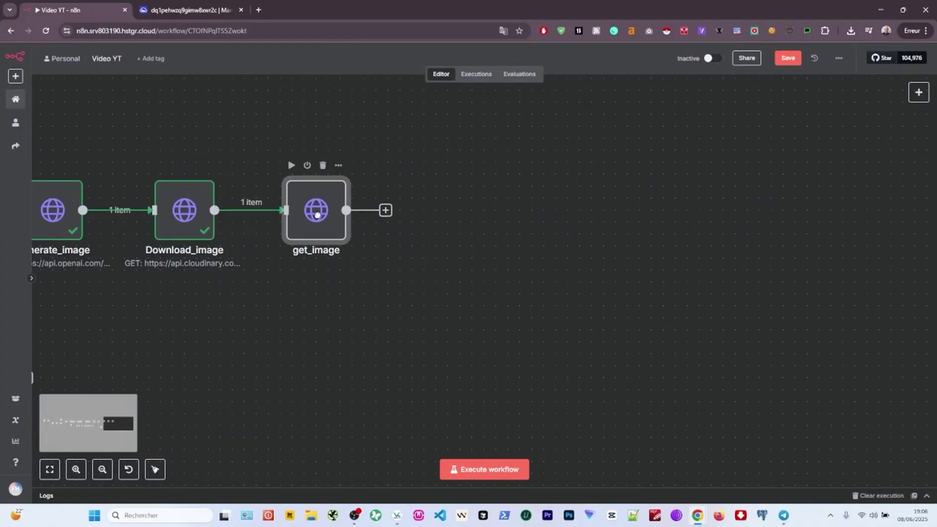
left_click(292, 165)
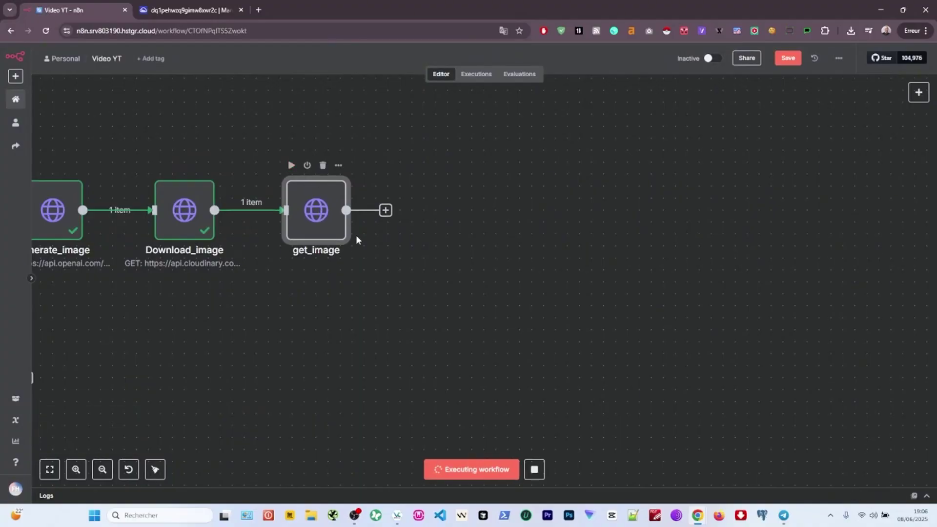
double_click(313, 202)
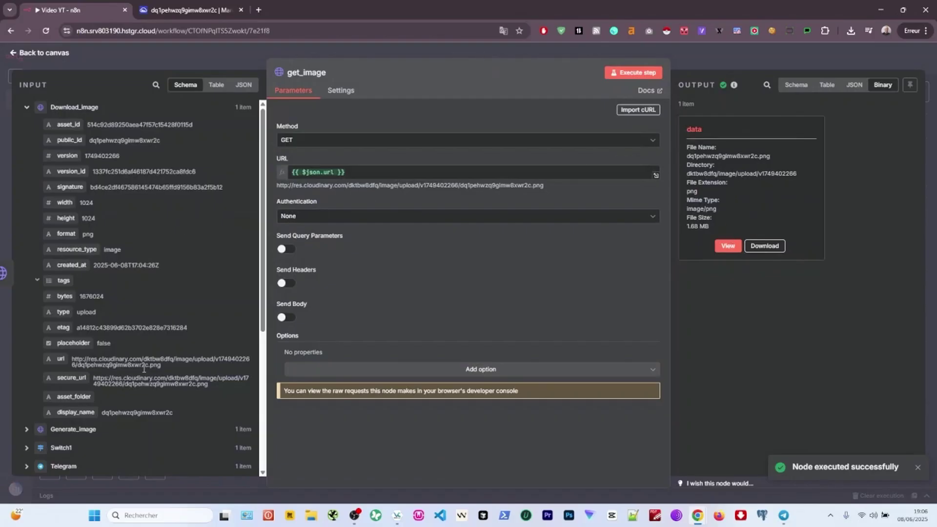
left_click(695, 51)
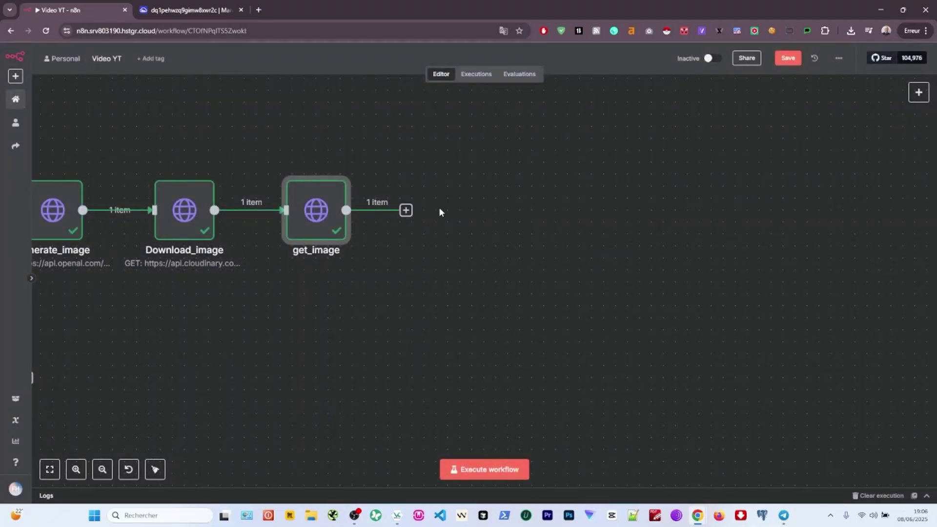
Add a LinkedIn node with the Create a post action after get_image and place it above the main row.
left_click(405, 210)
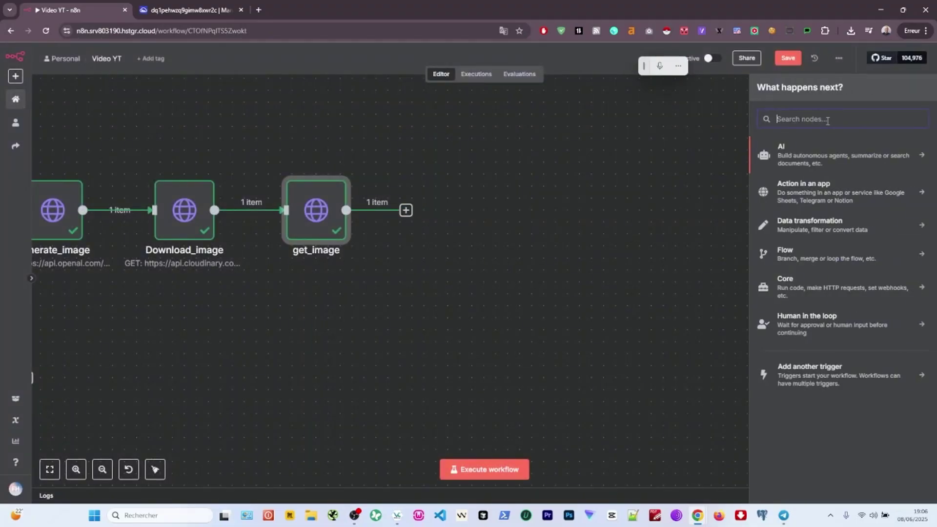
type("lin")
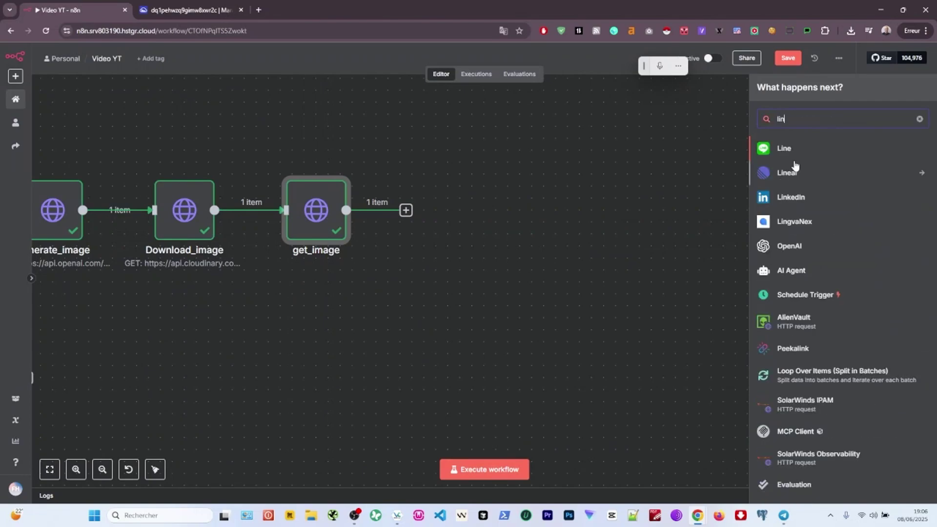
left_click(786, 200)
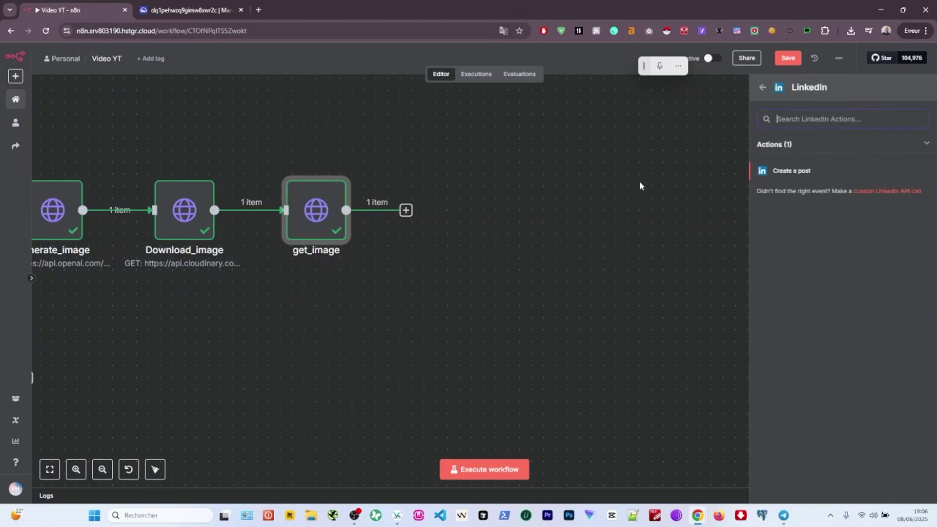
left_click(795, 172)
left_click(748, 68)
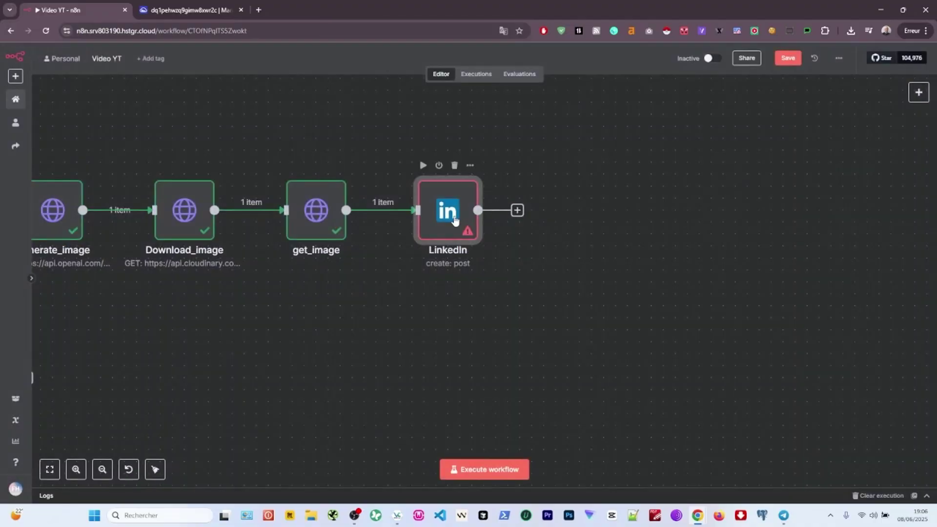
left_click_drag(453, 218, 480, 113)
Add a Facebook Graph API node as a second branch after get_image and return to the canvas.
scroll(532, 234, "down", 3)
left_click(410, 218)
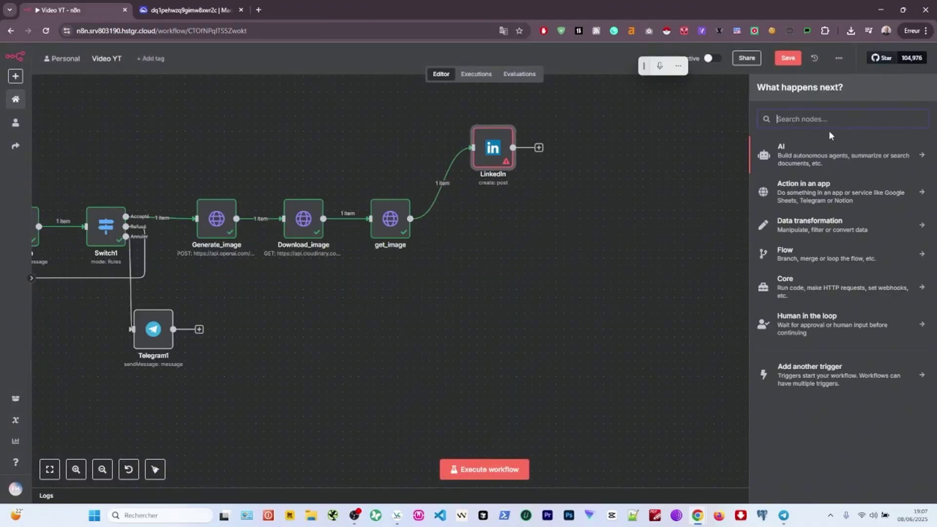
type("face")
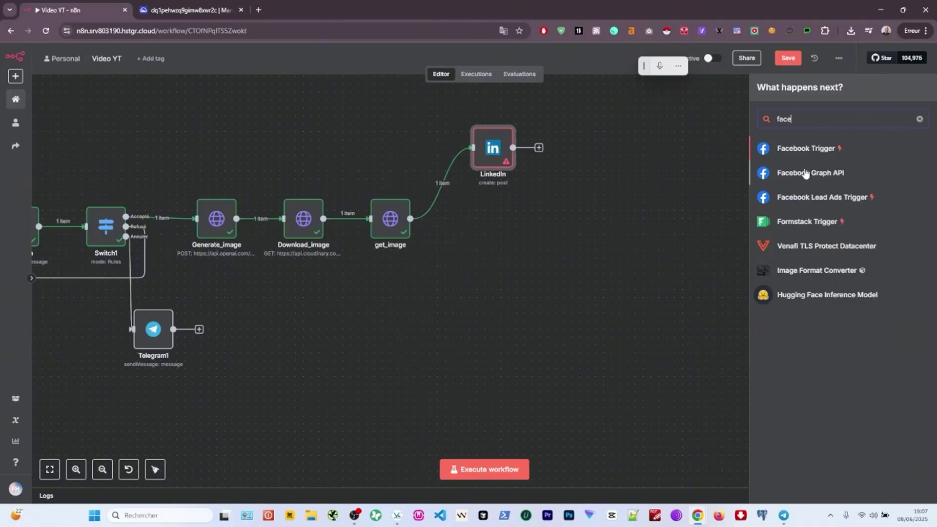
left_click(819, 174)
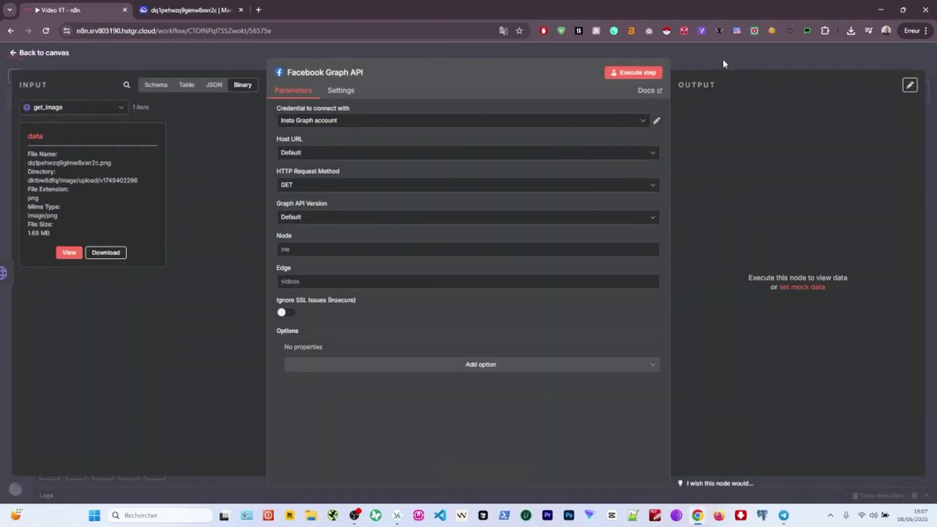
left_click(723, 59)
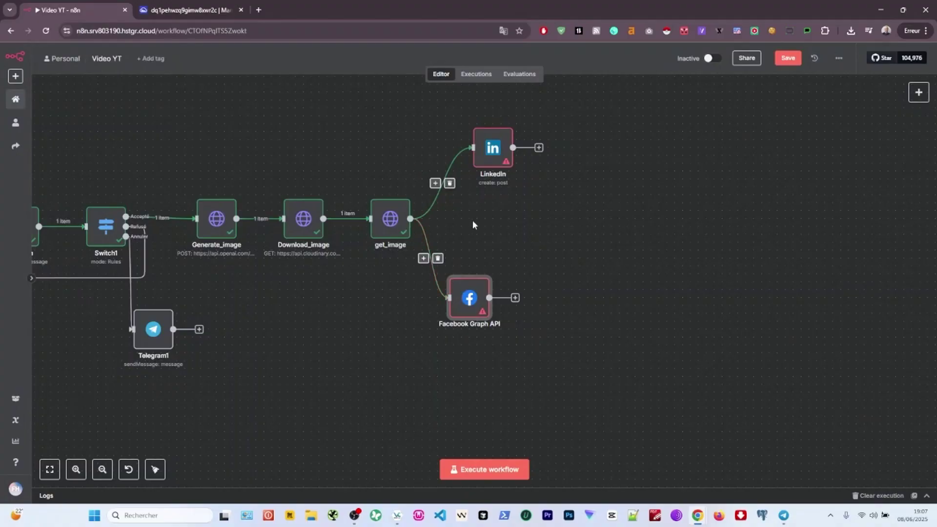
Add two chained HTTP Request nodes after get_image between the LinkedIn and Facebook Graph API nodes, and align the branches.
left_click(435, 183)
type("inst")
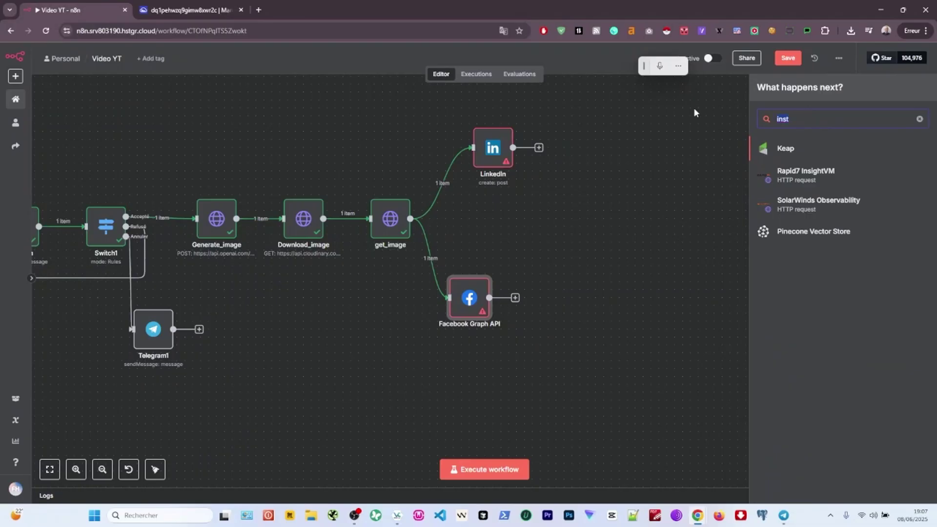
type("ht")
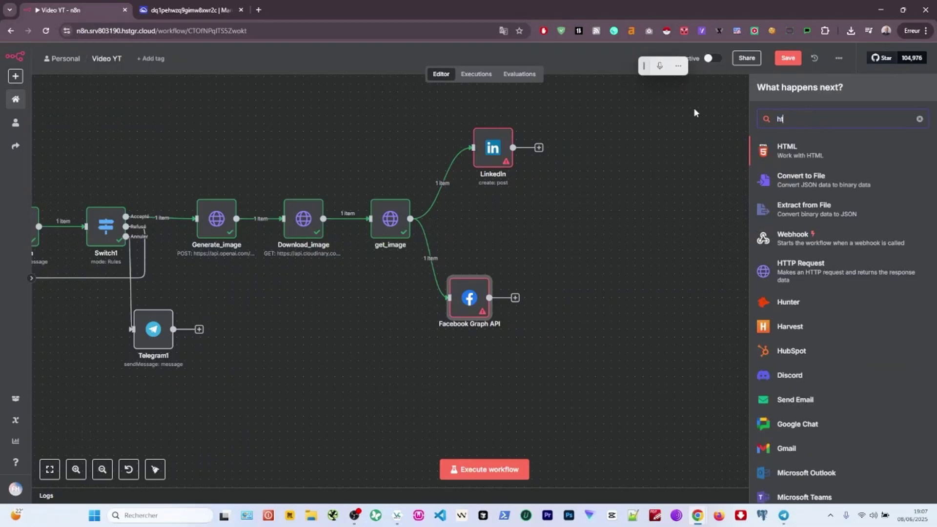
key("Down")
key("Down")
key("Down")
key("Down")
key("Return")
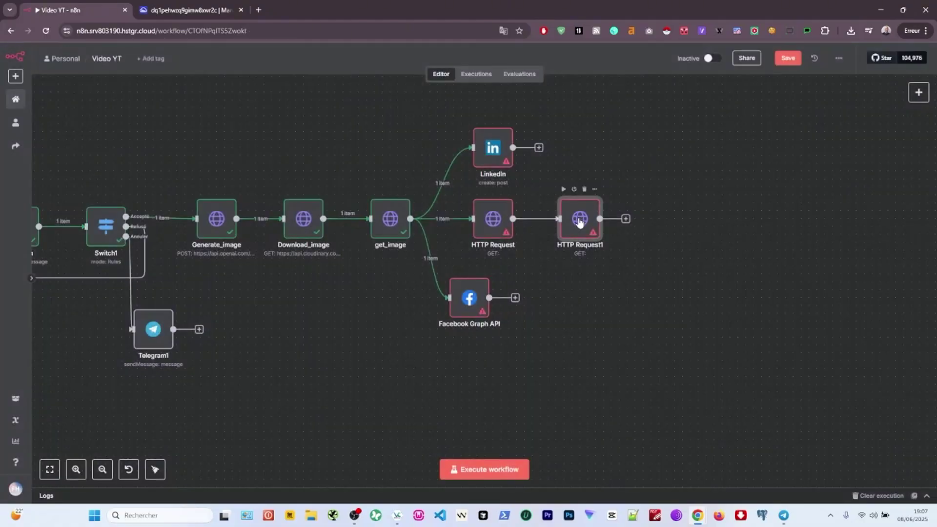
left_click_drag(579, 222, 564, 220)
left_click_drag(462, 299, 481, 300)
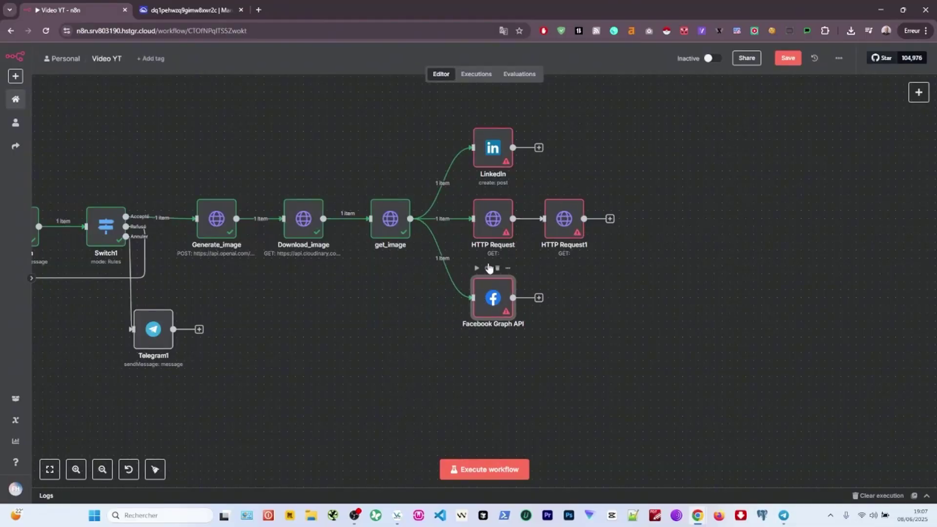
Rename the first new HTTP Request node creat_post_insta and the one after it Post_insta.
double_click(491, 220)
type("creat_post_insta")
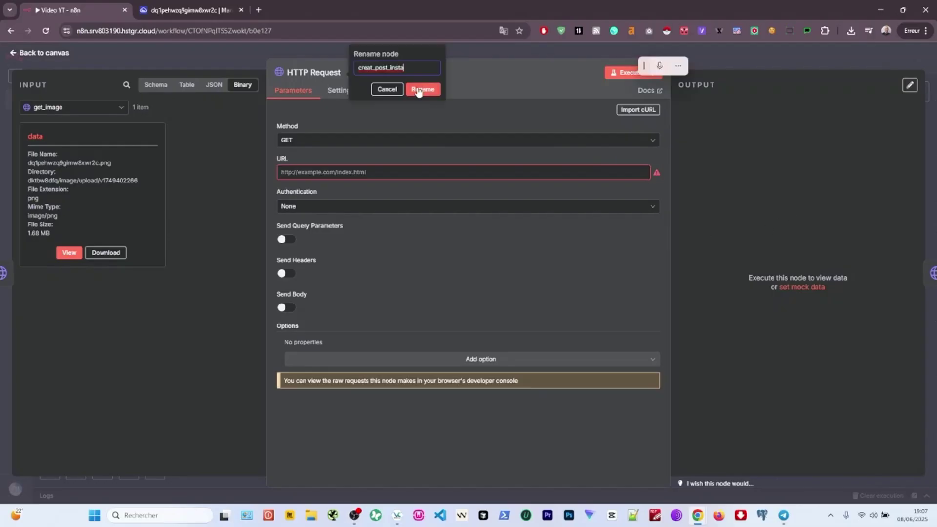
left_click(420, 92)
left_click(700, 63)
double_click(568, 225)
left_click(310, 70)
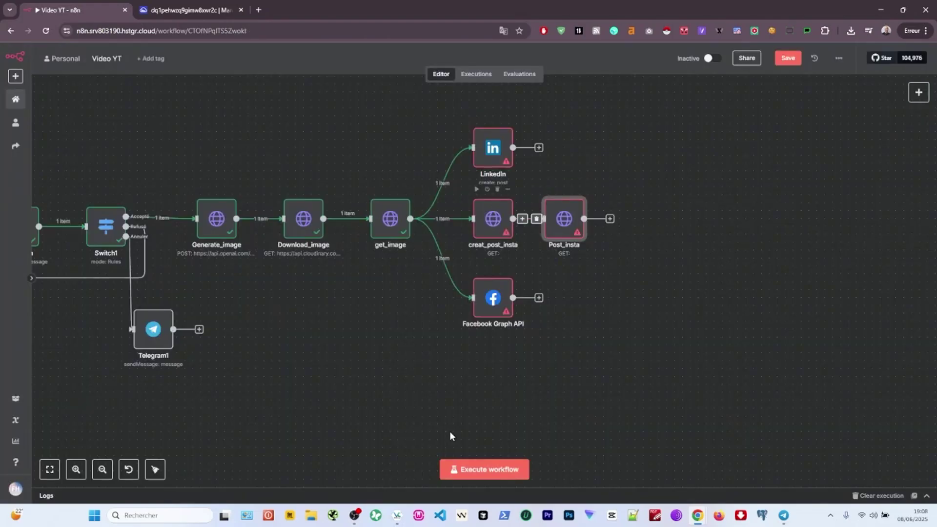
Open the LinkedIn node and select the account profile to post as under Person Name or ID.
double_click(489, 151)
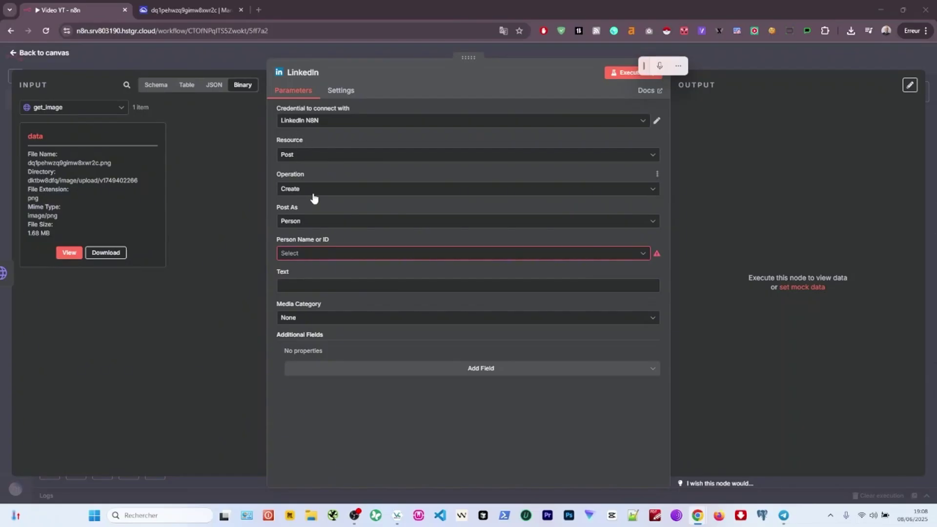
left_click(316, 254)
left_click(340, 264)
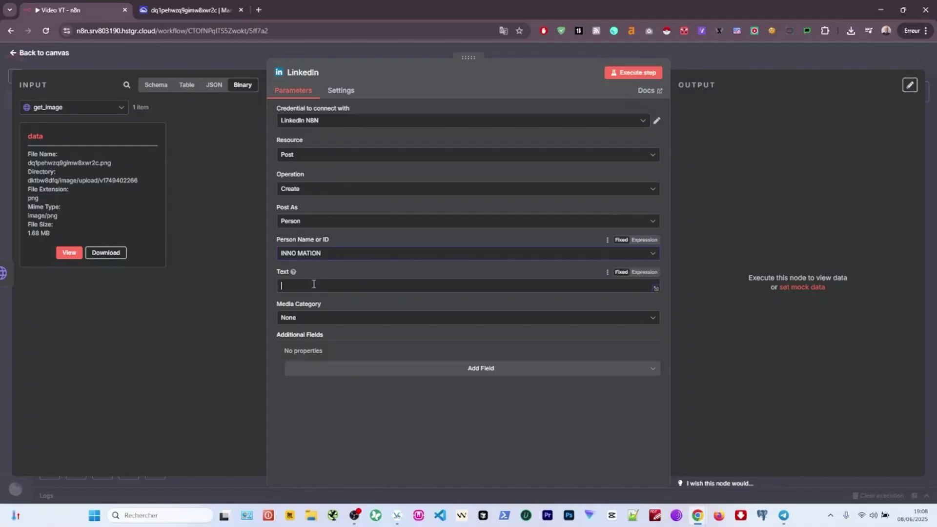
Map the LinkedIn post text to check_post's output.linkedin.title followed by output.linkedin.post on a new line.
left_click(115, 108)
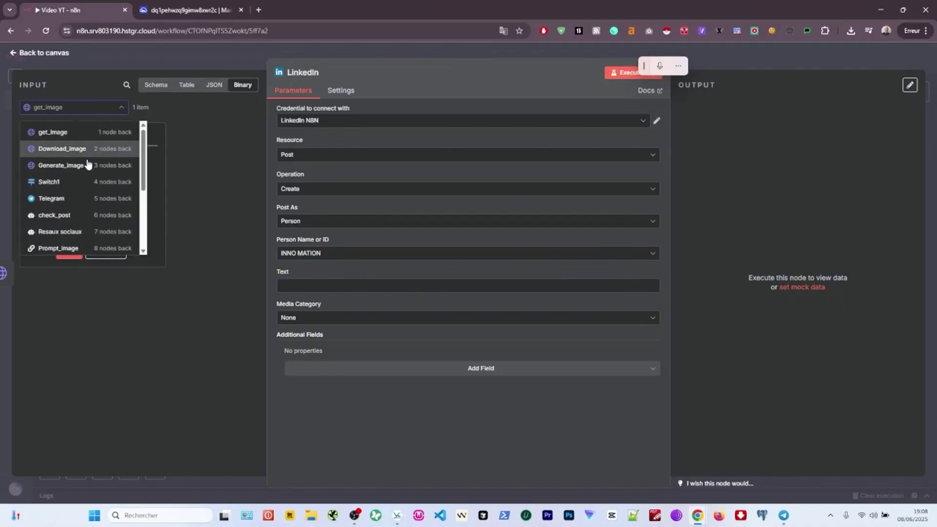
left_click(48, 218)
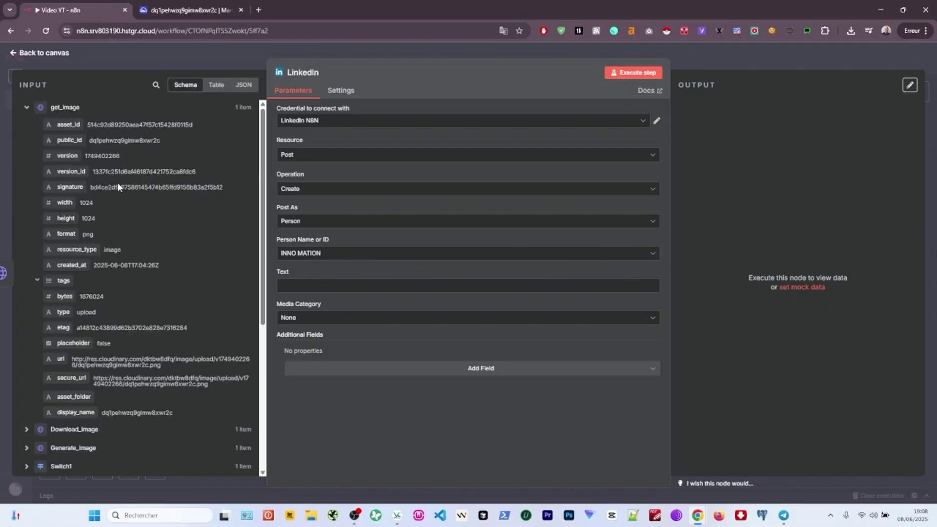
left_click(244, 86)
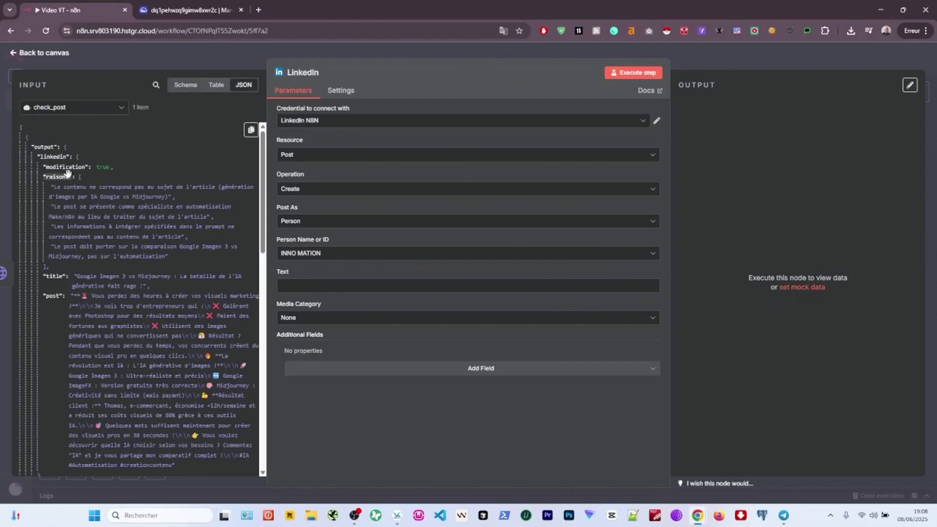
left_click_drag(51, 276, 371, 285)
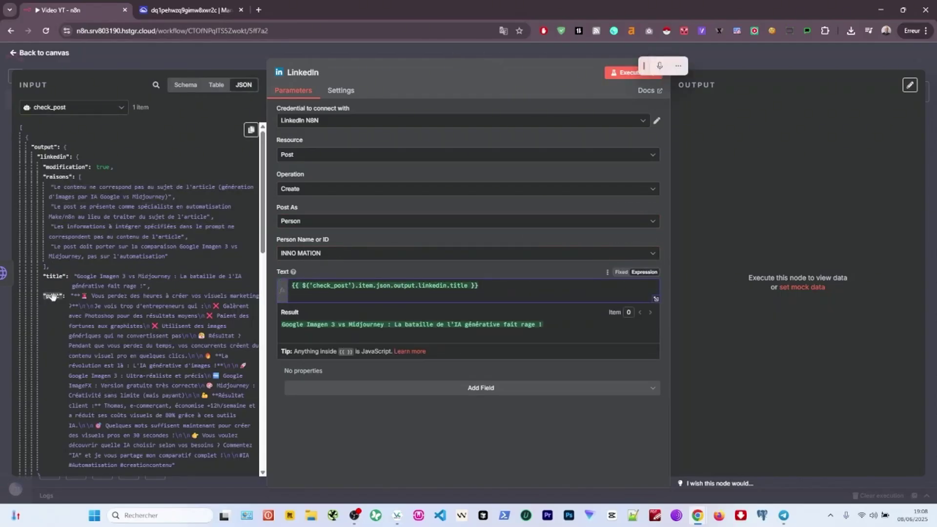
left_click_drag(52, 296, 308, 295)
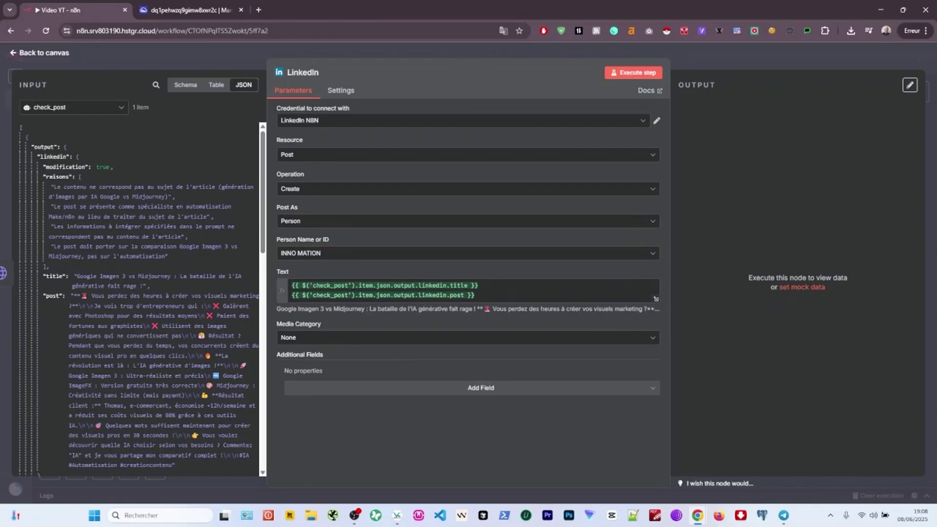
Set the LinkedIn media category to Image, check get_image's binary data as its source, and return to the canvas.
left_click(308, 338)
left_click(313, 412)
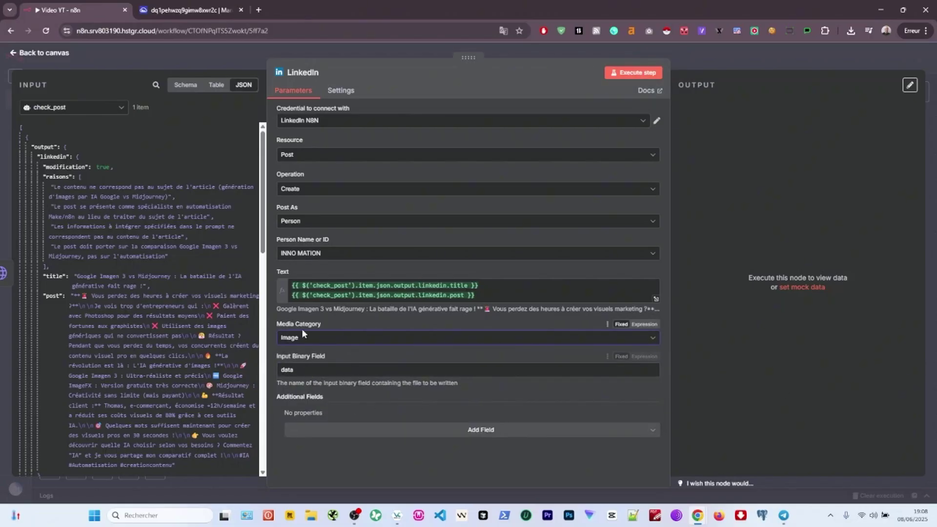
left_click(78, 108)
left_click(49, 130)
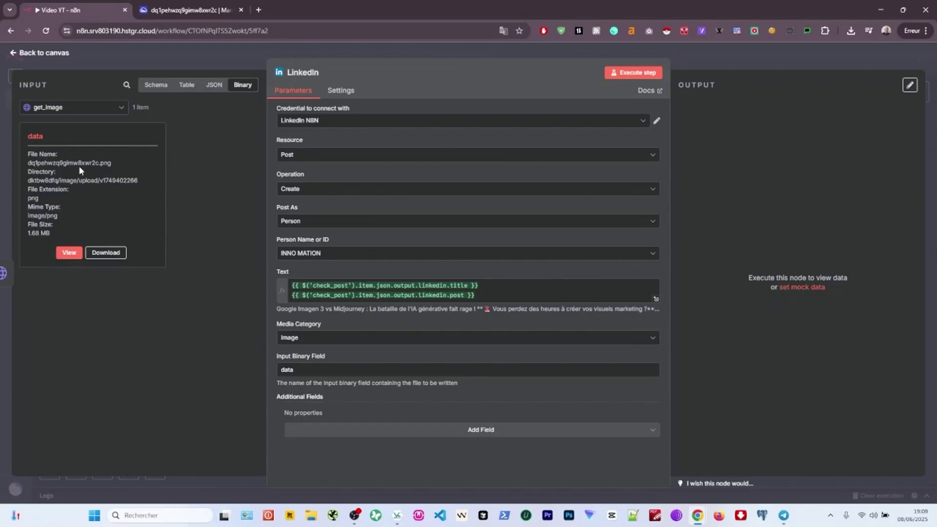
key("Escape")
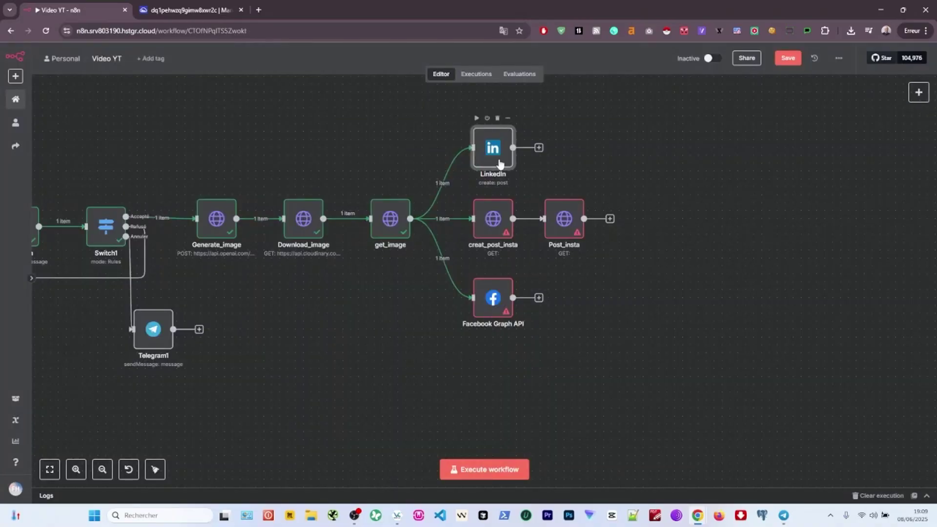
double_click(491, 218)
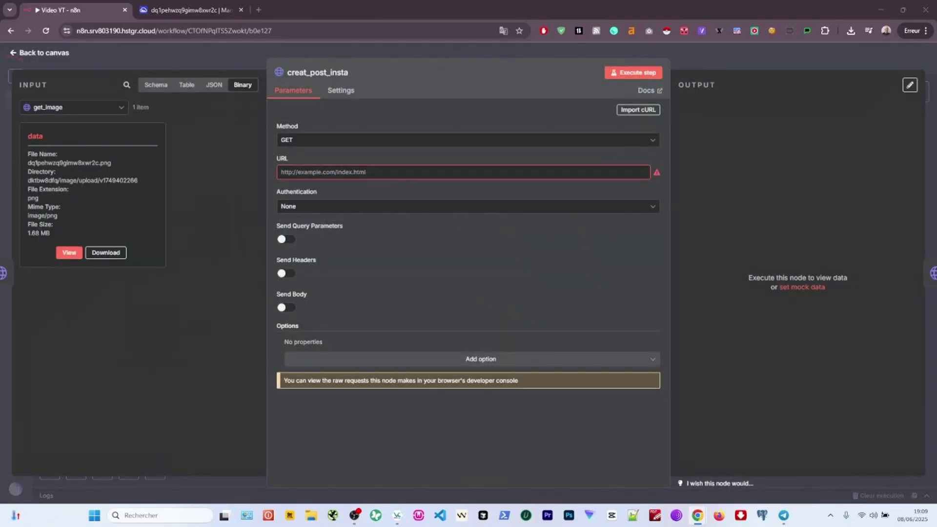
left_click(688, 68)
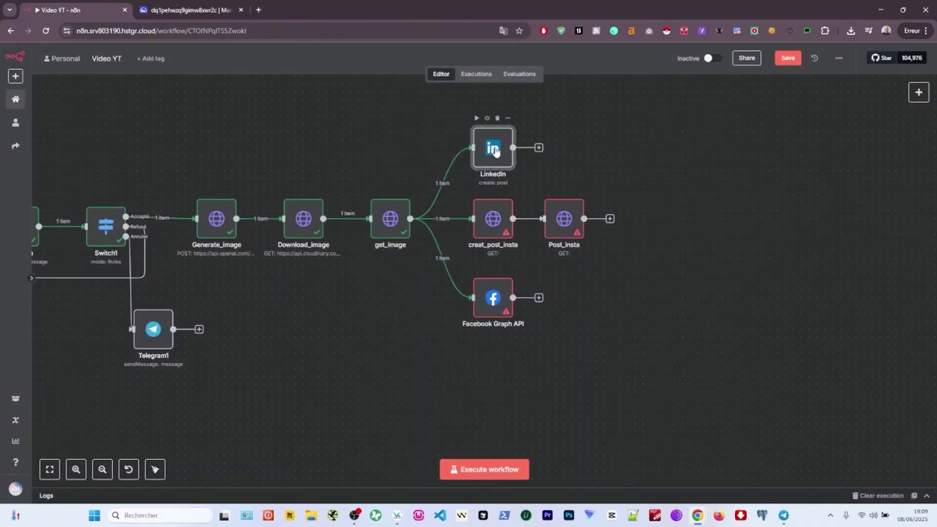
double_click(494, 141)
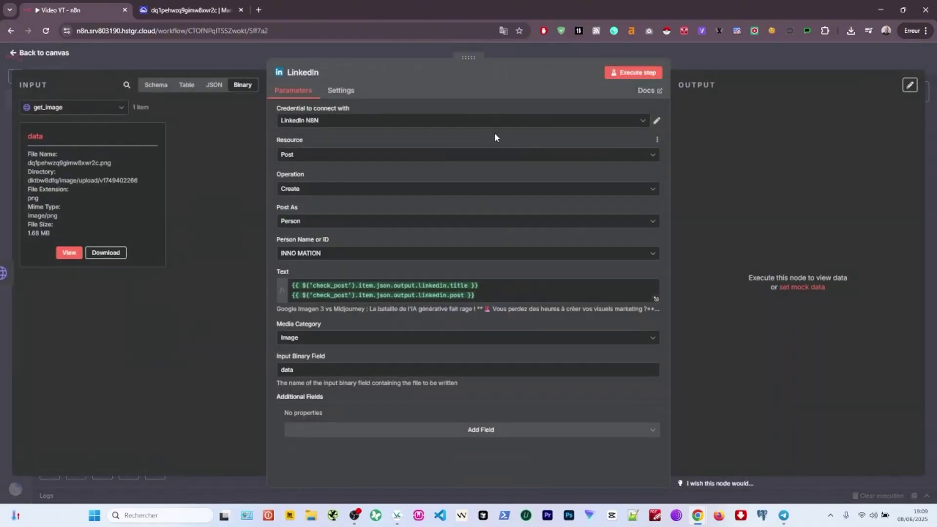
left_click(691, 58)
Set creat_post_insta's method to POST and its URL to the graph.facebook.com v18.0 media endpoint for the Instagram account ID.
double_click(494, 228)
left_click(468, 140)
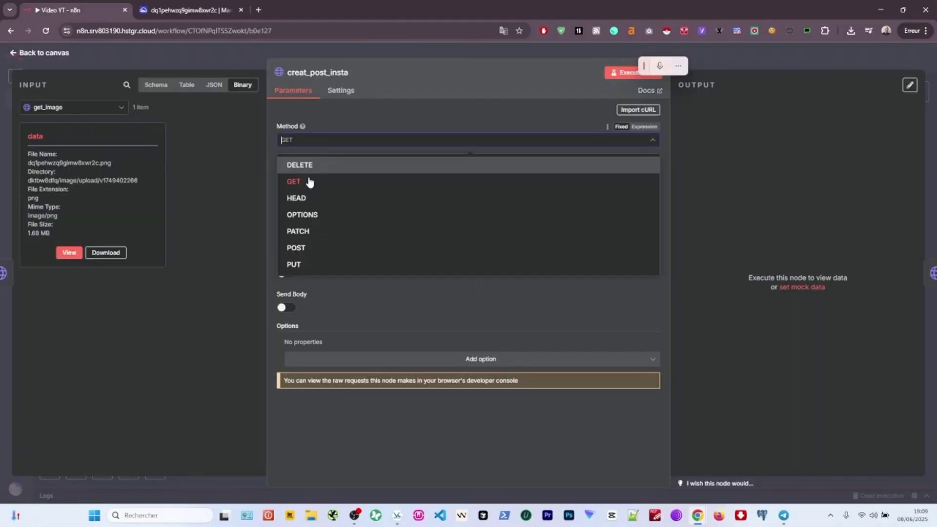
left_click(306, 249)
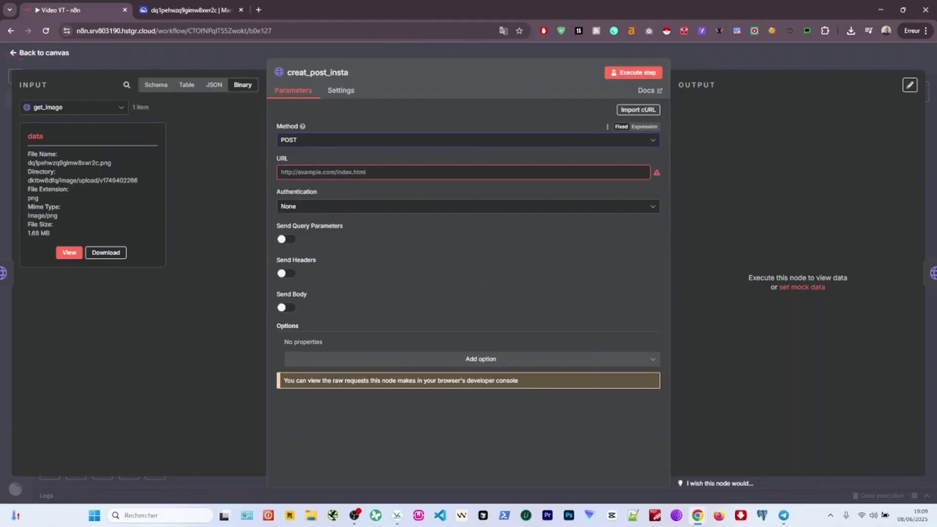
left_click(336, 174)
key("ctrl+v")
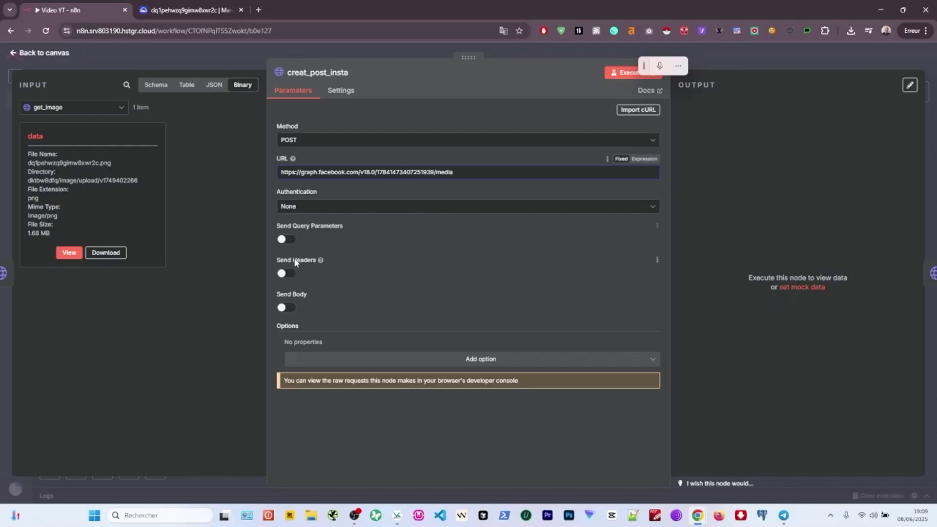
Enable query parameters in creat_post_insta and name the first parameter caption.
left_click(287, 240)
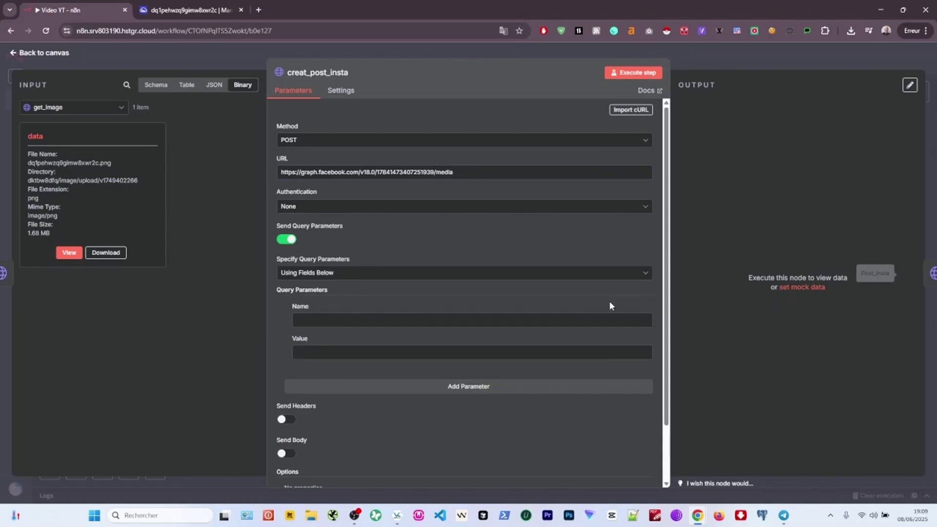
left_click(328, 321)
key("super+h")
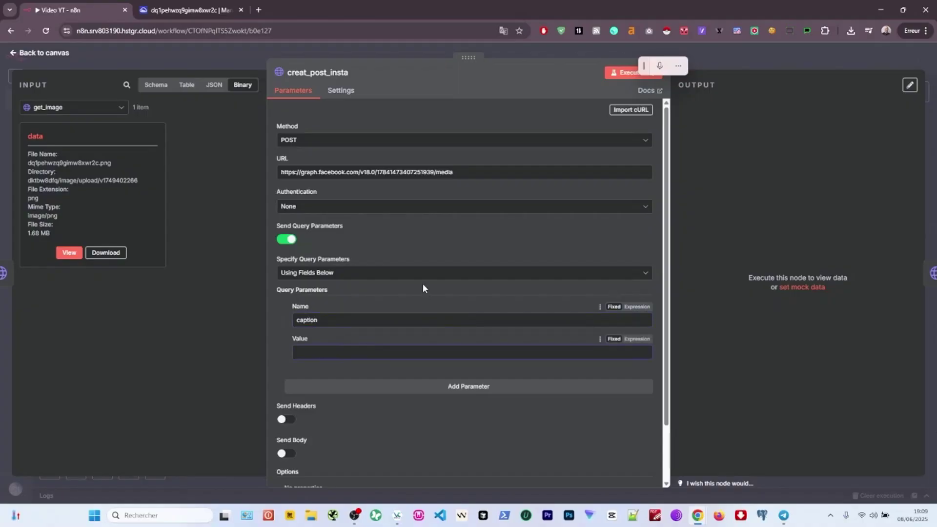
Map the caption value to check_post's output.instagram.title followed by output.instagram.post on a new line.
scroll(423, 288, "down", 2)
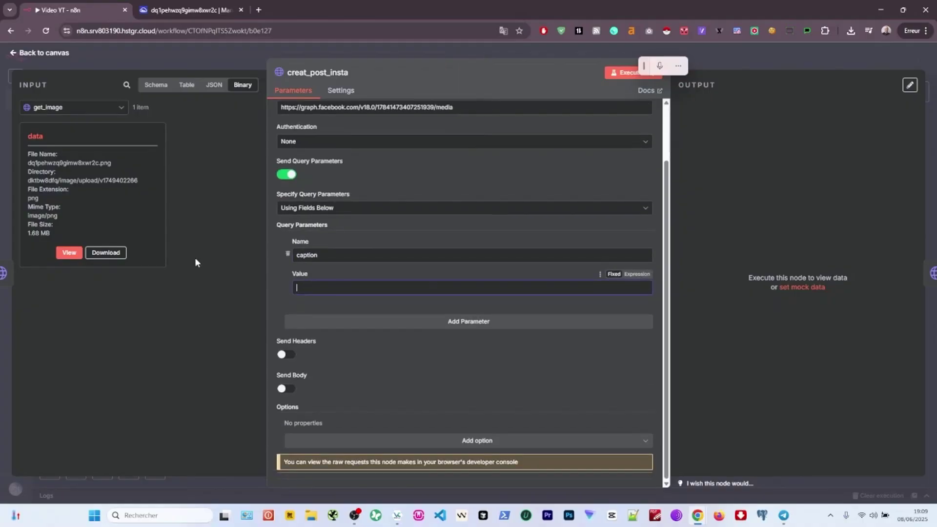
left_click(218, 88)
left_click(73, 107)
left_click(113, 262)
scroll(113, 263, "down", 5)
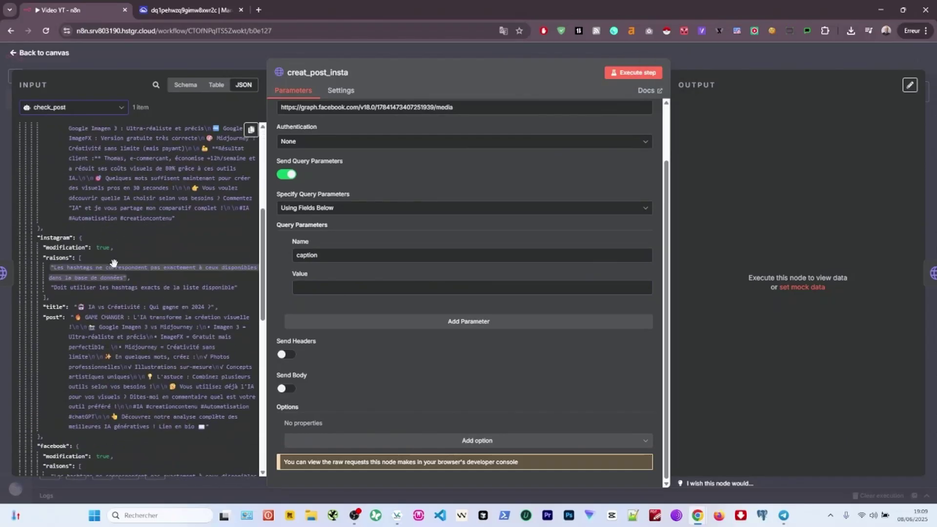
left_click_drag(55, 307, 333, 282)
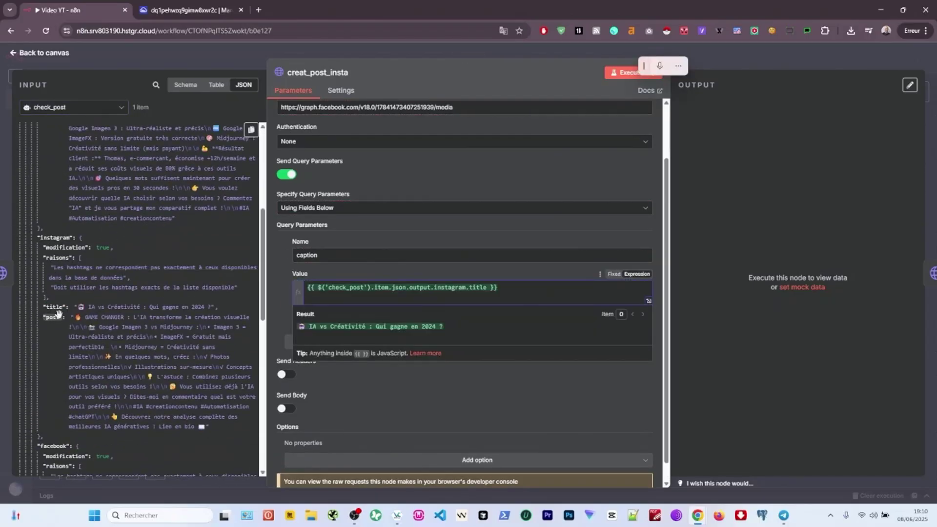
left_click_drag(55, 316, 391, 292)
Add a second query parameter named access_token to creat_post_insta and paste the Graph API access token as its value.
scroll(410, 322, "down", 1)
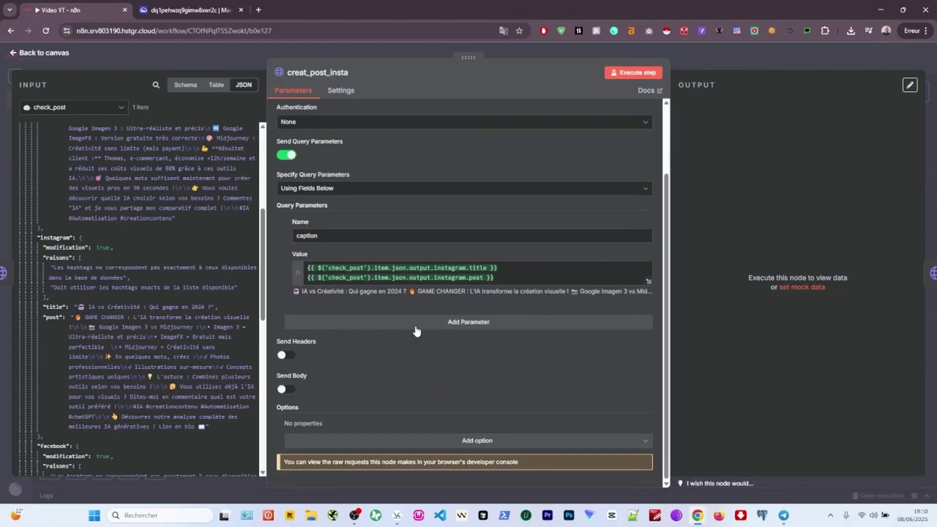
left_click(416, 327)
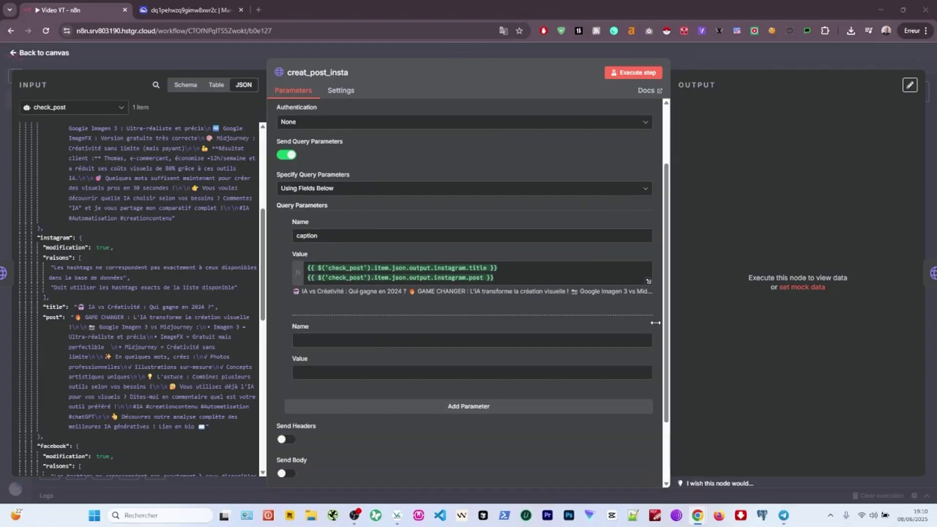
left_click(330, 340)
type("access_token")
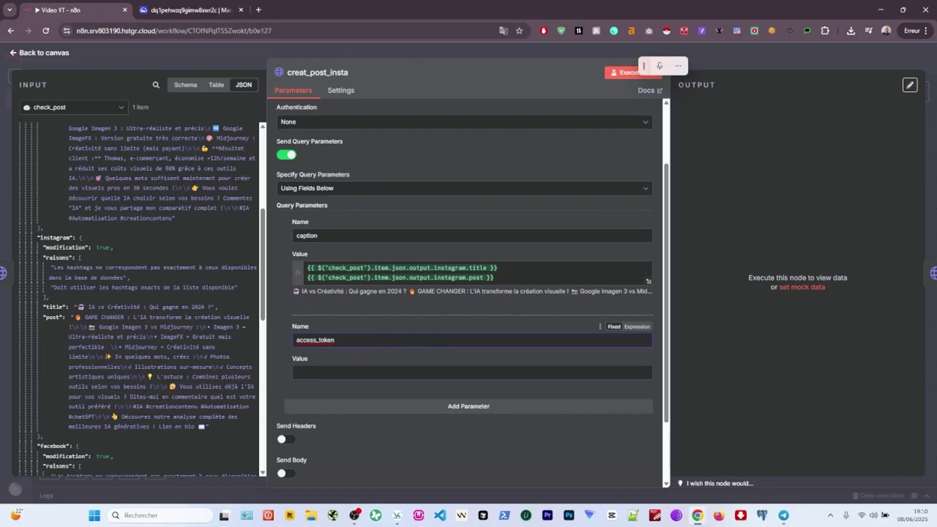
left_click(319, 372)
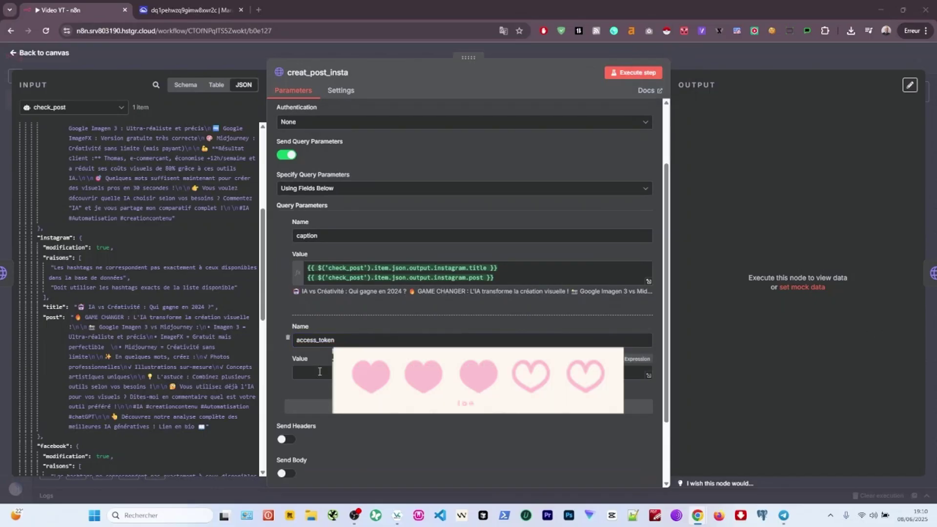
key("ctrl+v")
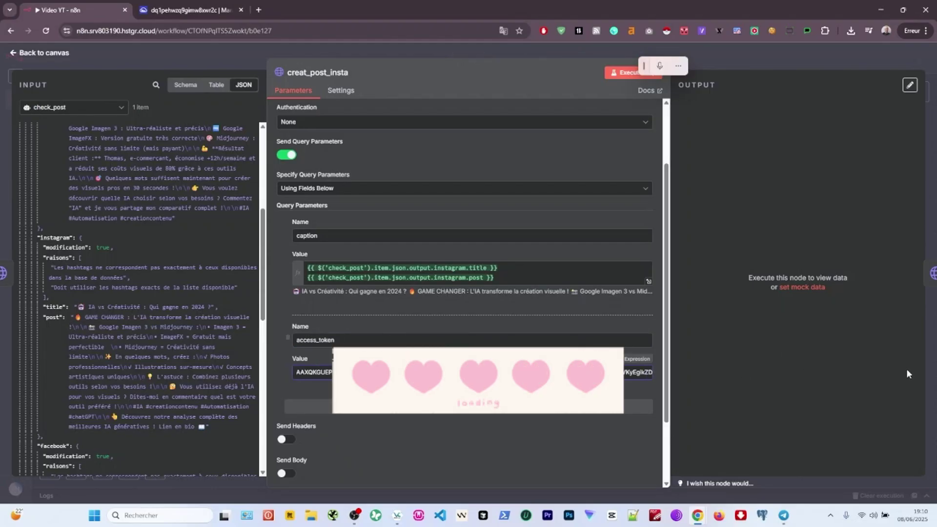
key("ctrl+a")
key("ctrl+v")
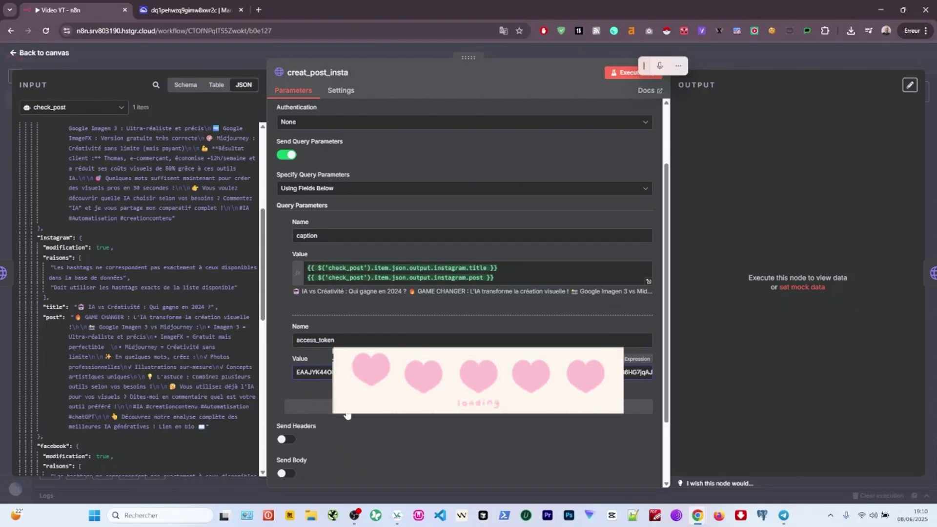
Add an image_url query parameter mapped to Download_image's url in creat_post_insta, and return to the canvas.
left_click(340, 407)
scroll(341, 416, "down", 4)
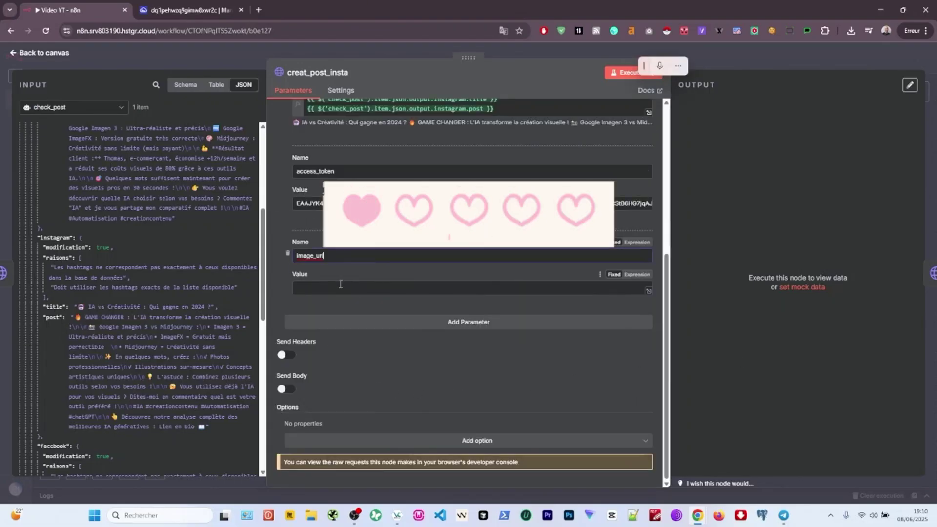
scroll(236, 271, "up", 3)
left_click(74, 107)
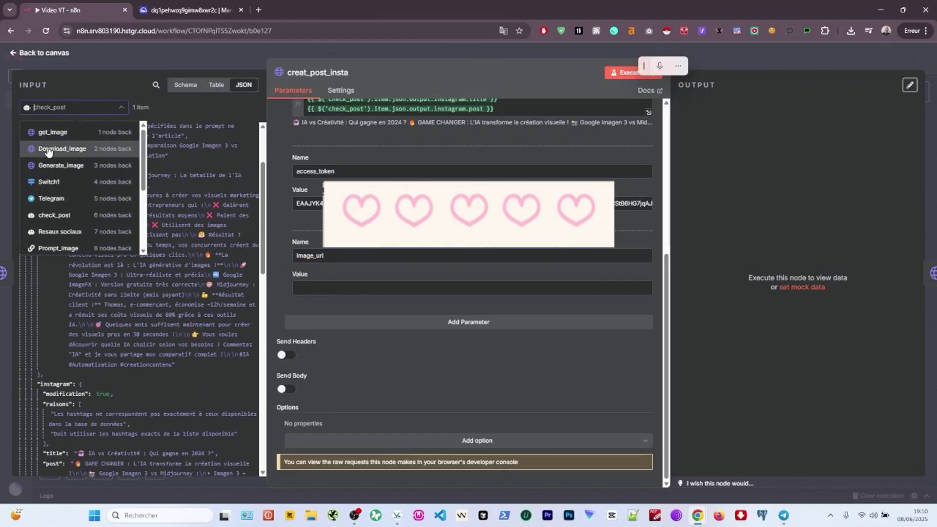
left_click(71, 151)
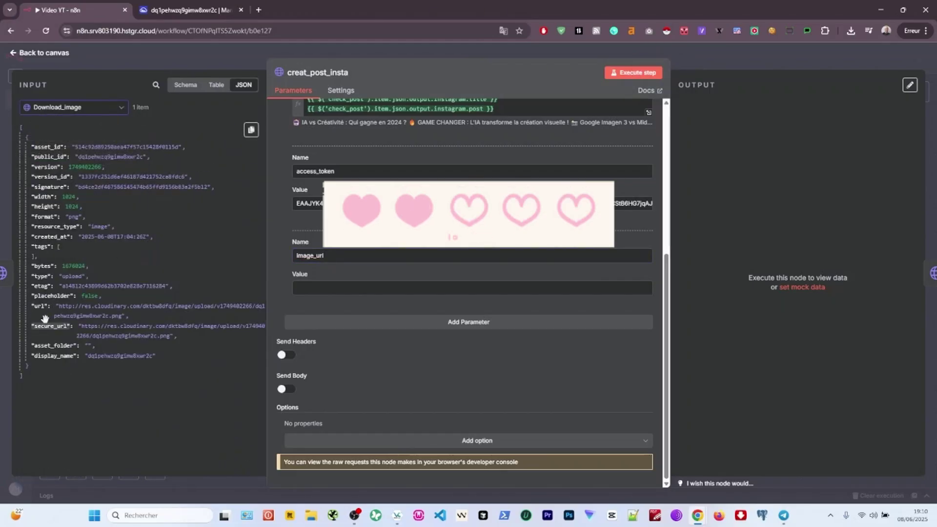
left_click_drag(35, 306, 341, 288)
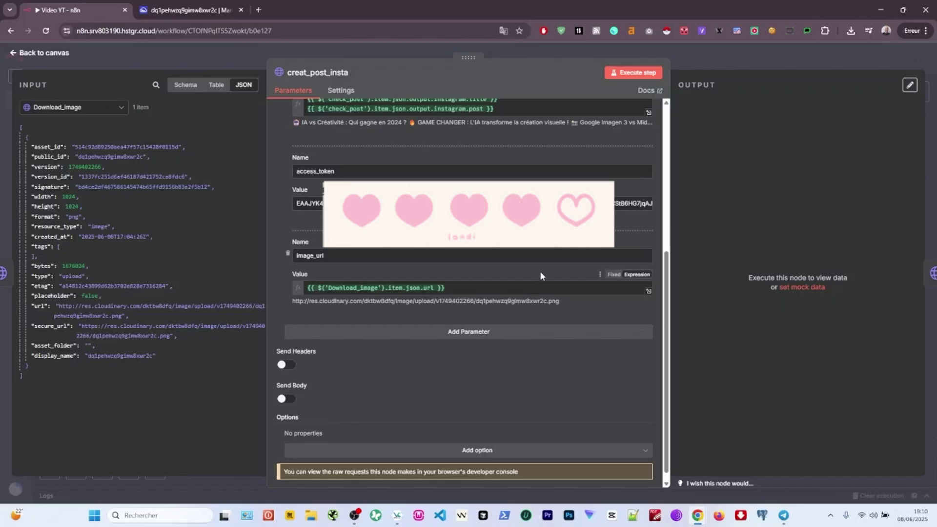
left_click(692, 66)
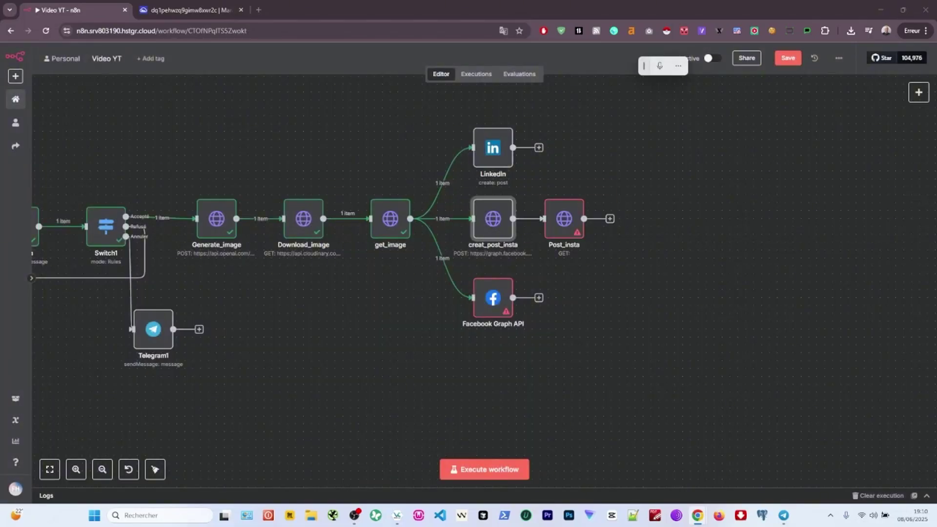
Set Post_insta's method to POST and its URL to the graph.facebook.com v18.0 media_publish endpoint for the Instagram account ID.
double_click(564, 219)
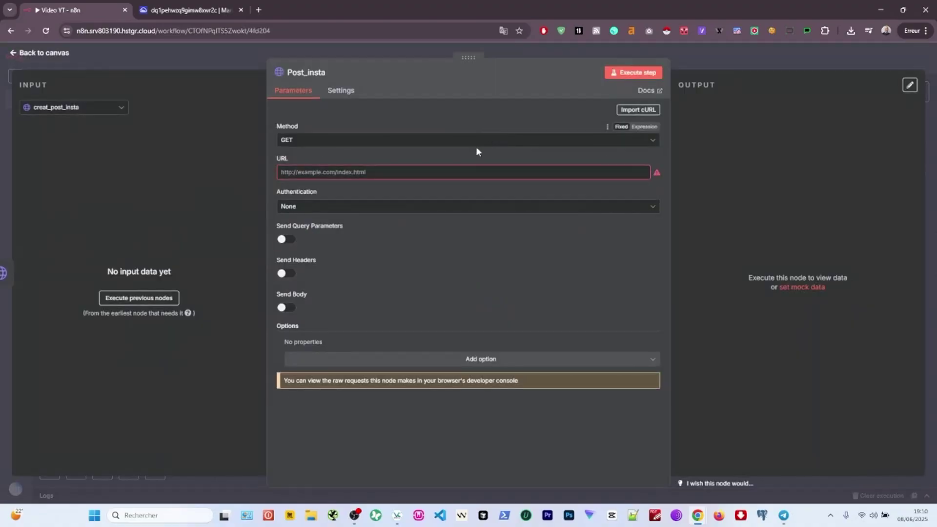
left_click(331, 142)
left_click(295, 237)
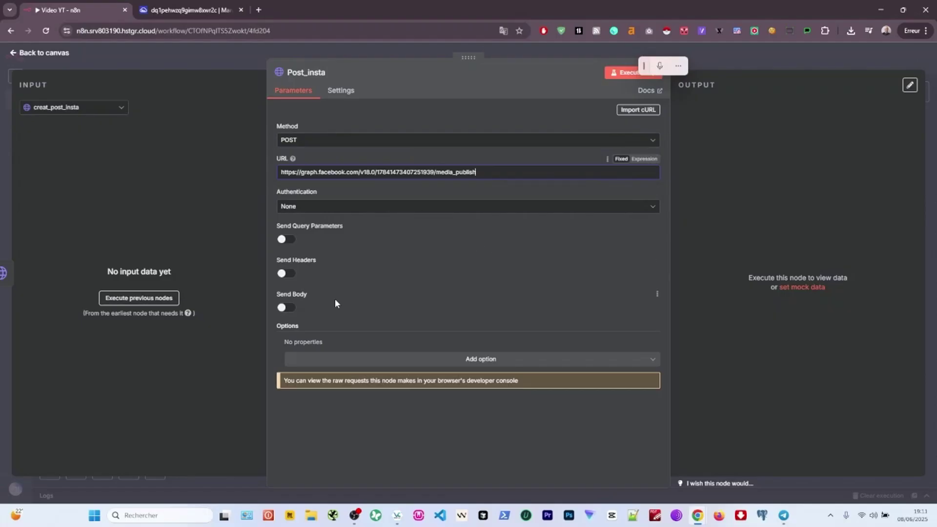
Enable query parameters in Post_insta and add creation_id with the expression {{ $json.id }} as its value.
left_click(287, 239)
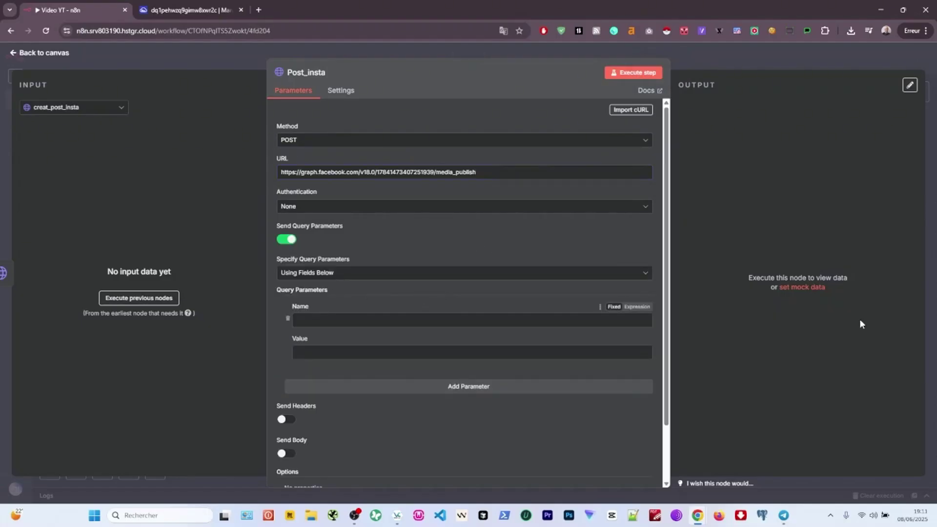
left_click(312, 323)
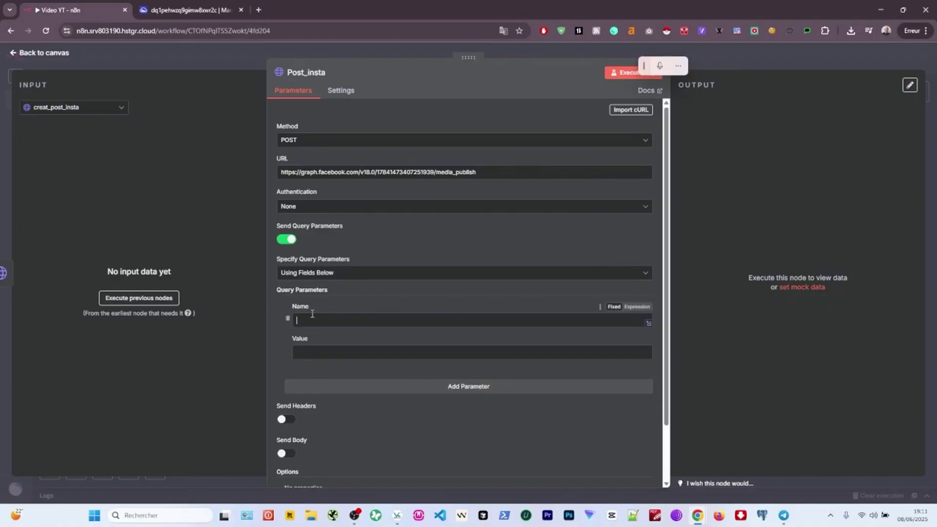
type("creation_id")
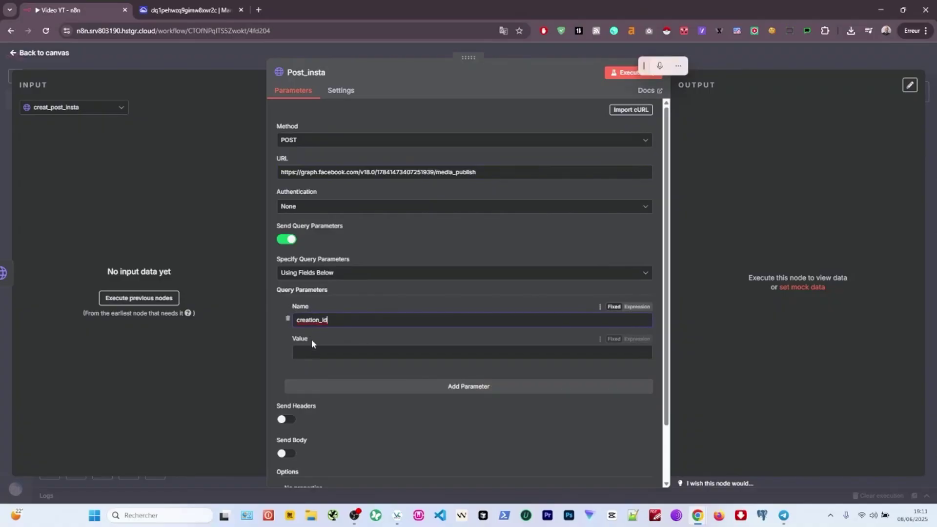
left_click(337, 355)
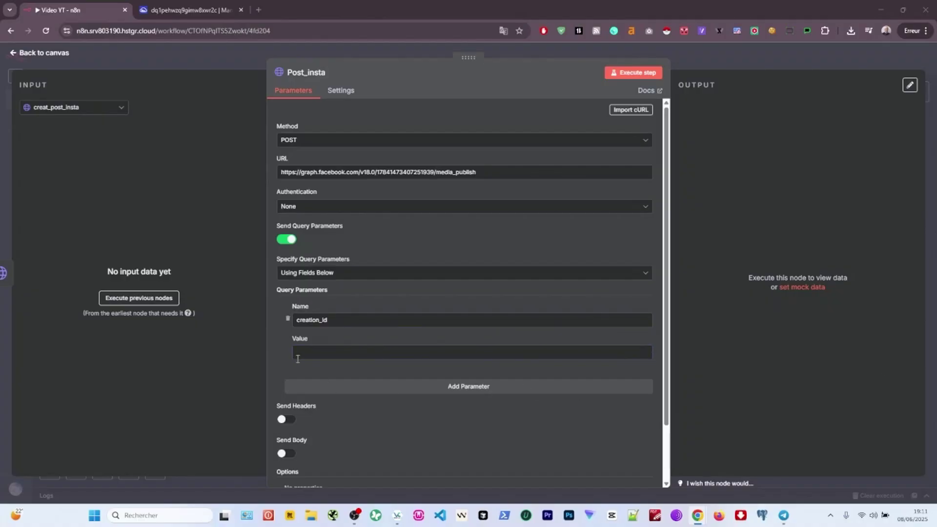
left_click(298, 358)
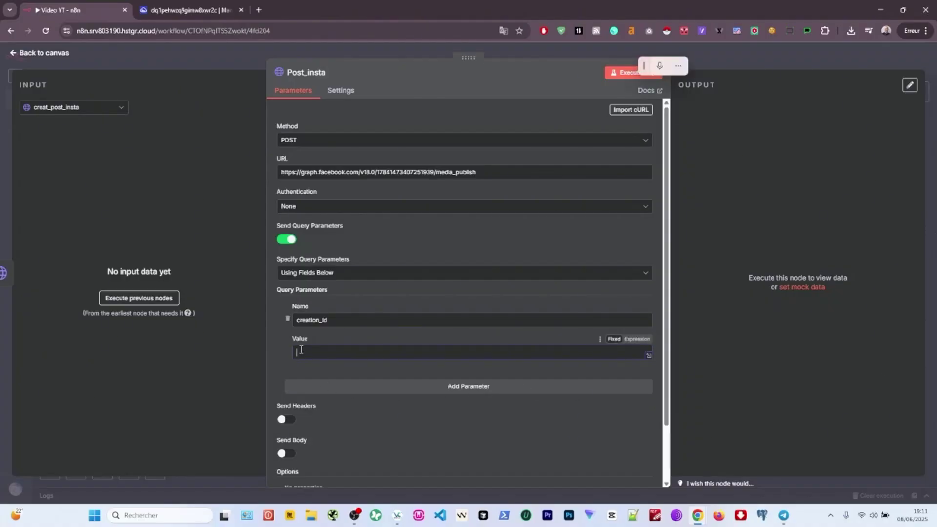
type("{{ $json.id }}")
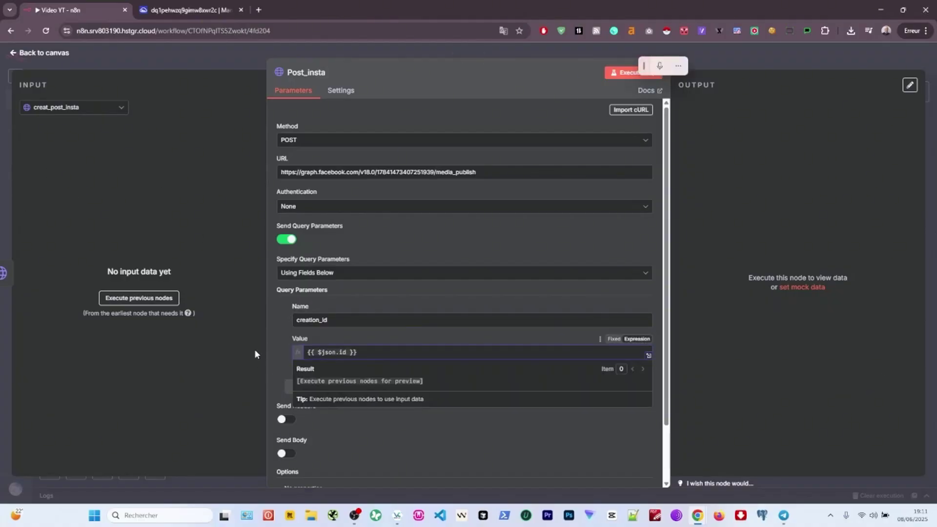
left_click(271, 342)
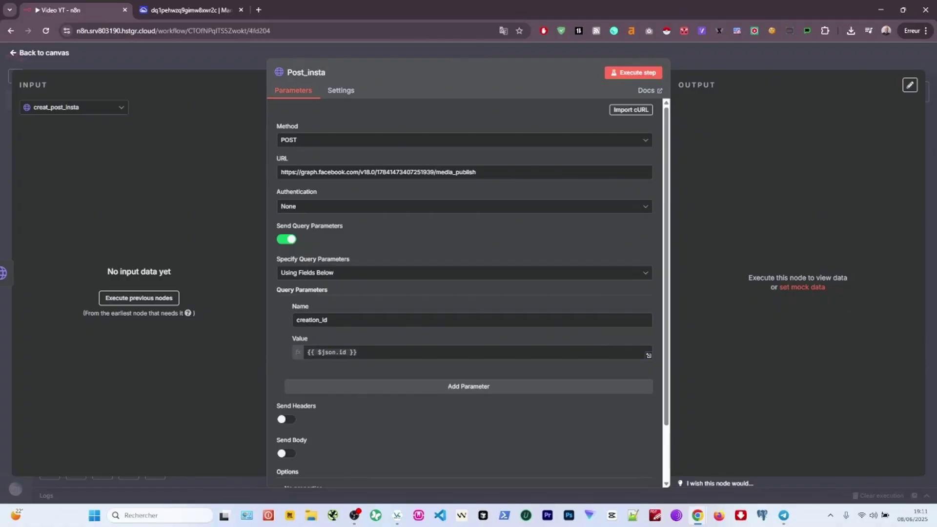
Add an access_token query parameter holding the access token to Post_insta and return to the canvas.
left_click(317, 387)
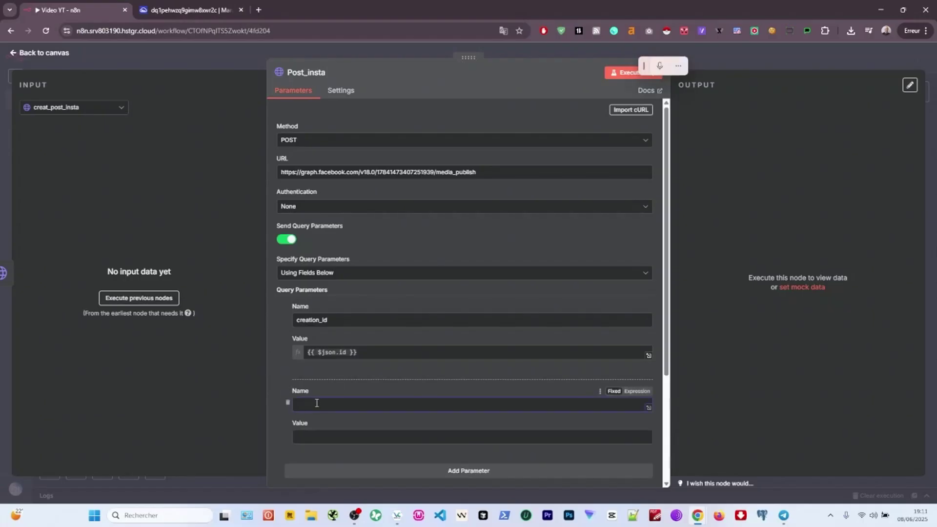
type("access_token")
left_click(316, 438)
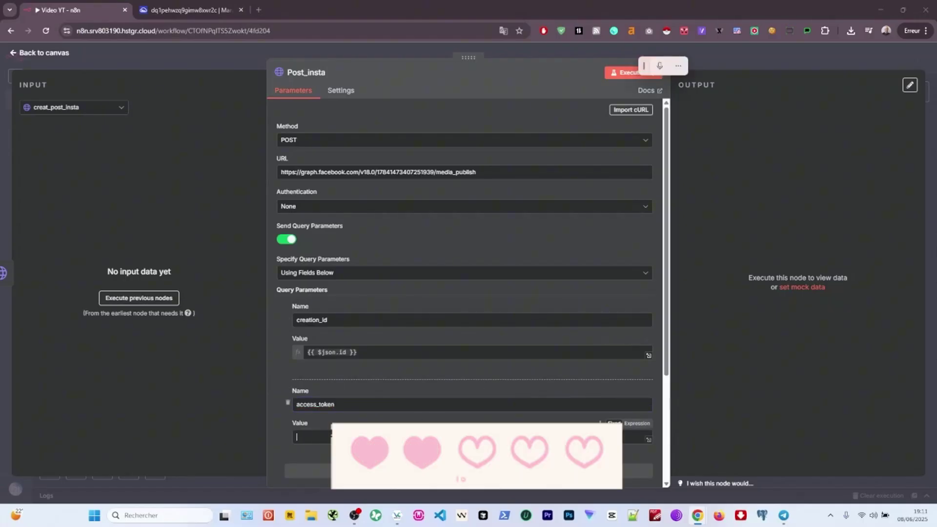
key("Escape")
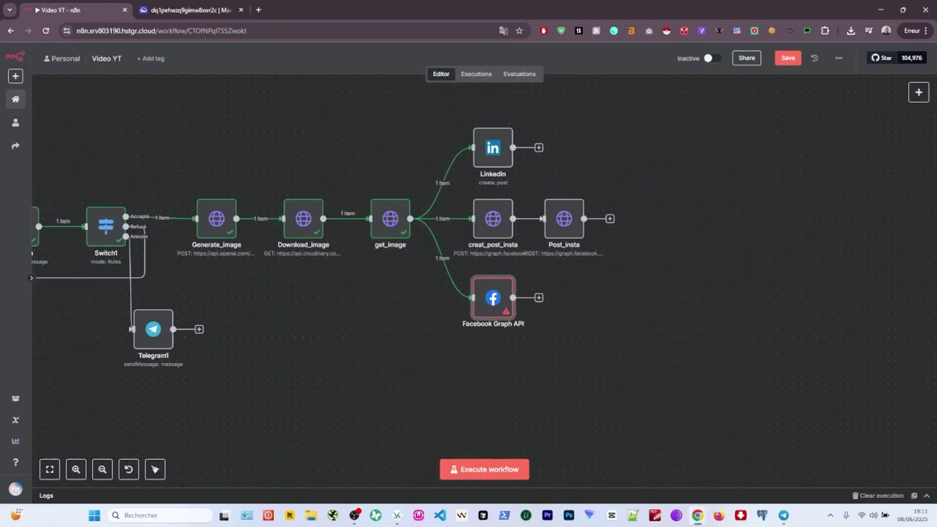
Set the Facebook Graph API node's credential to Facebook N8N and its HTTP request method to POST.
key("super+h")
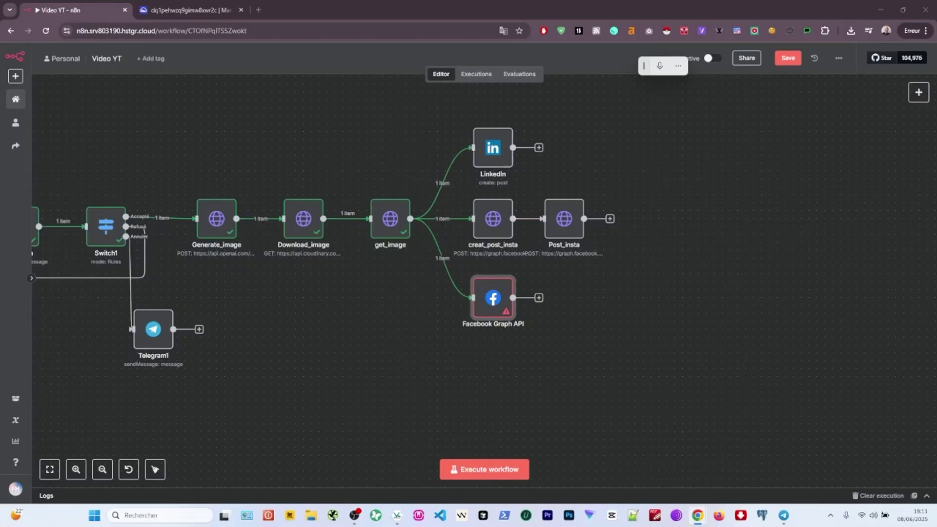
double_click(492, 313)
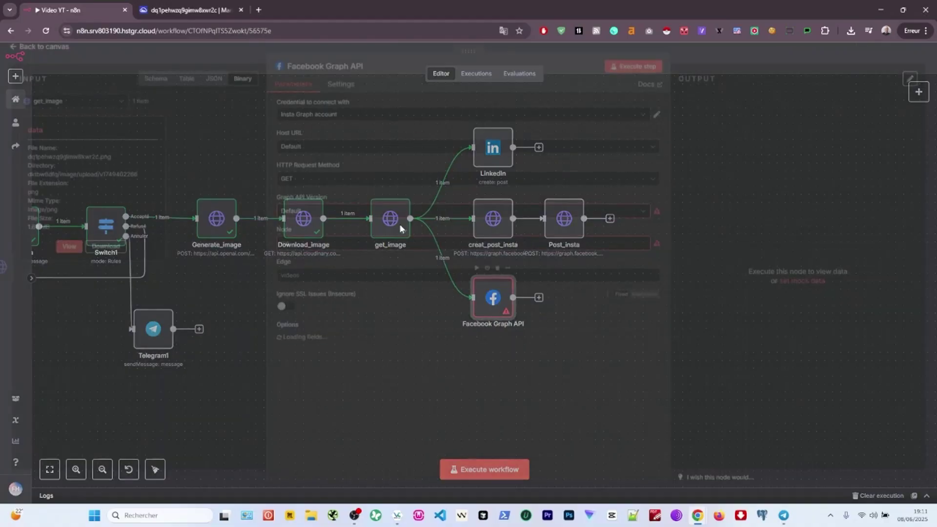
left_click(357, 122)
left_click(346, 139)
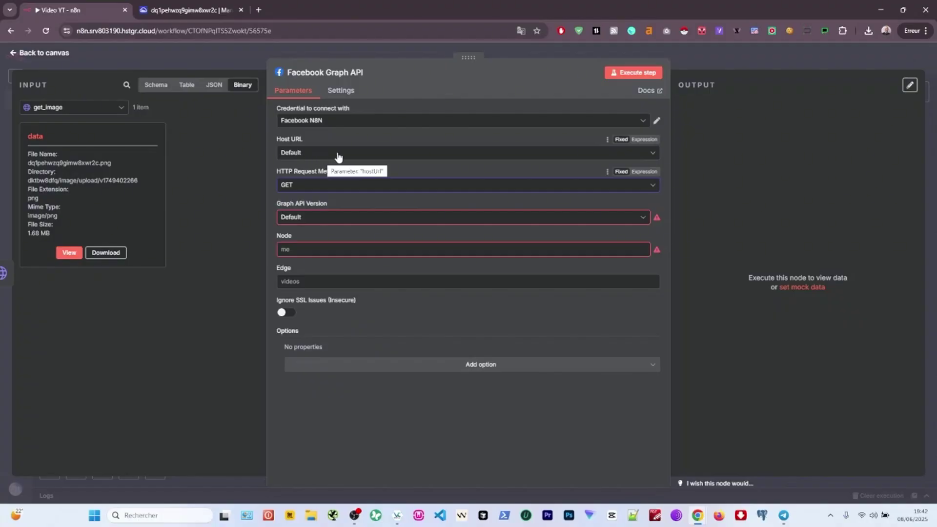
left_click(335, 186)
left_click(317, 226)
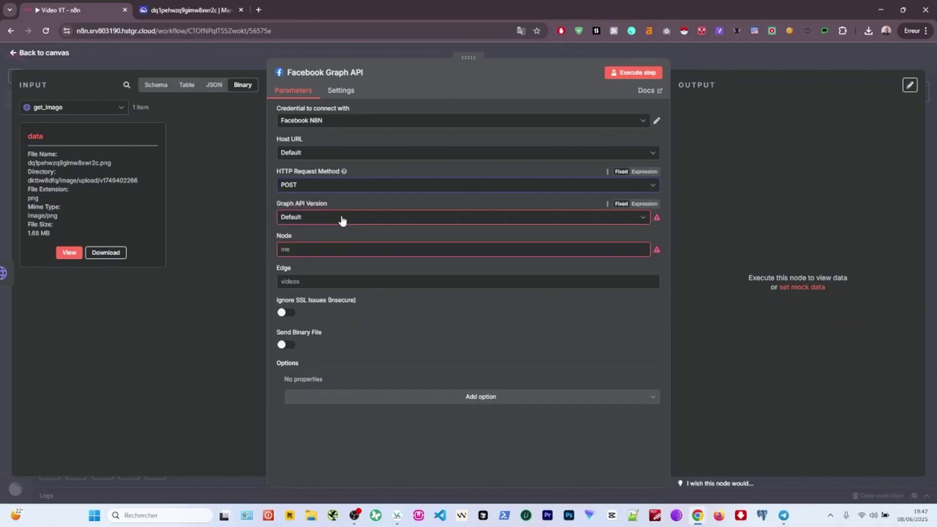
Set the Graph API version to v22.0, paste the Facebook page ID as the node, and enter photos as the edge.
left_click(339, 220)
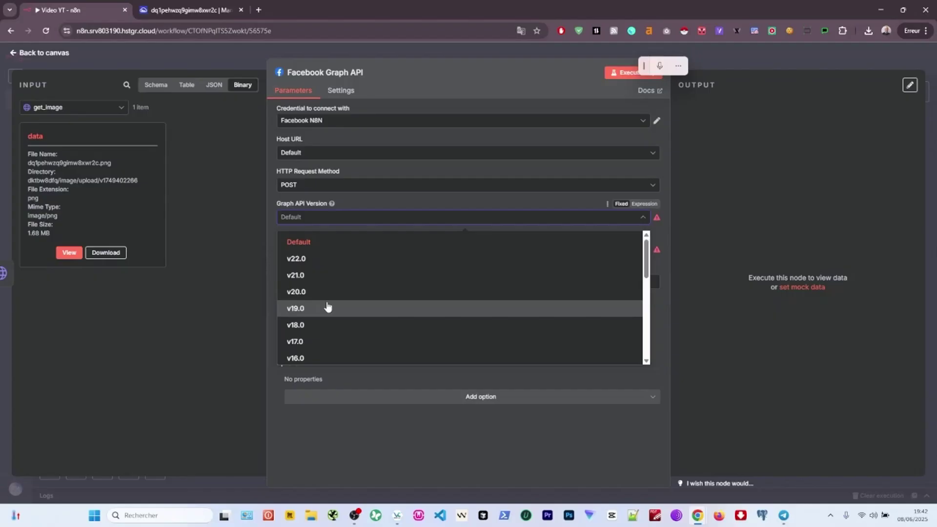
scroll(341, 323, "down", 1)
scroll(341, 292, "up", 1)
left_click(317, 259)
key("ctrl+v")
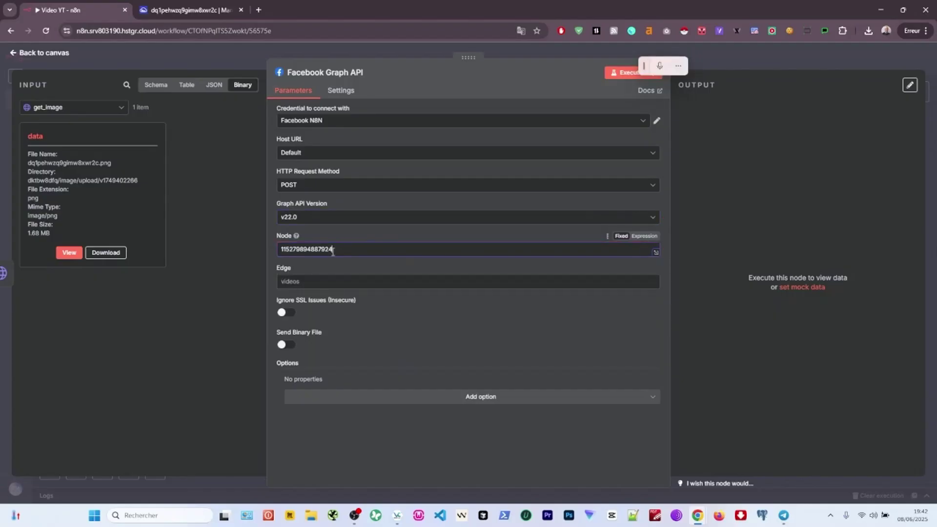
left_click(302, 281)
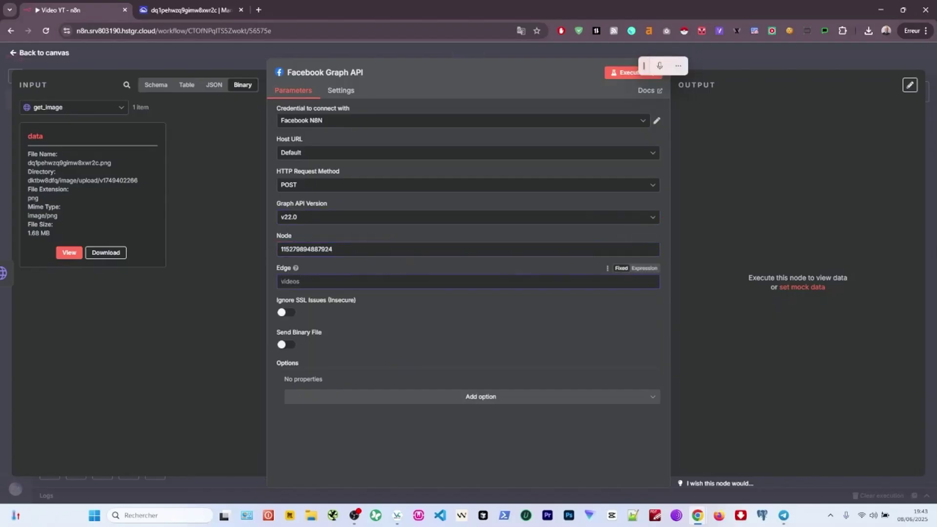
type("photos")
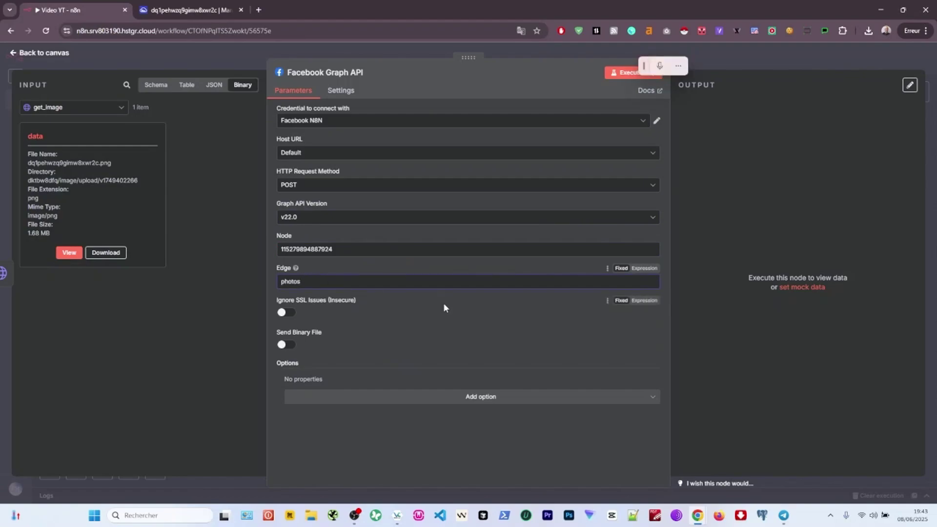
Add a query parameter named url to the Facebook Graph API node, mapped to get_image's url as {{ $json.url }}.
left_click(431, 396)
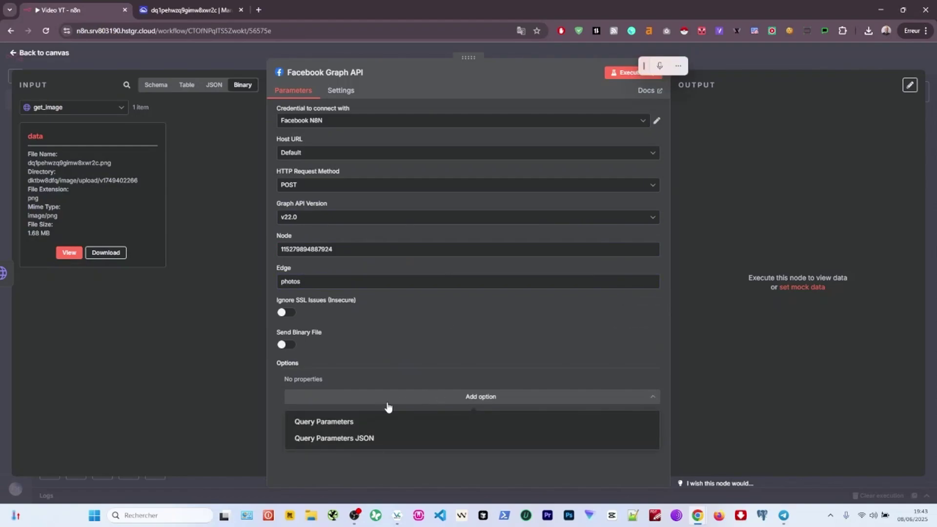
left_click(323, 423)
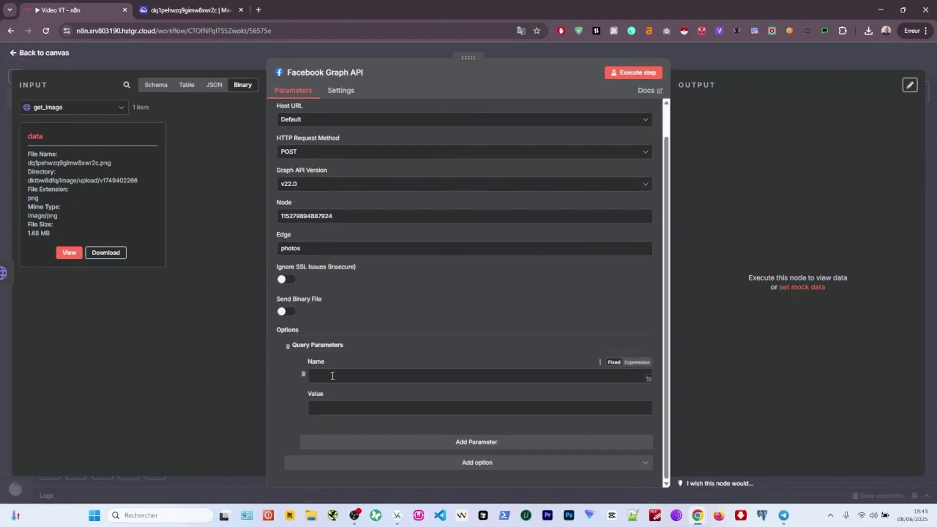
left_click(313, 375)
type("ur")
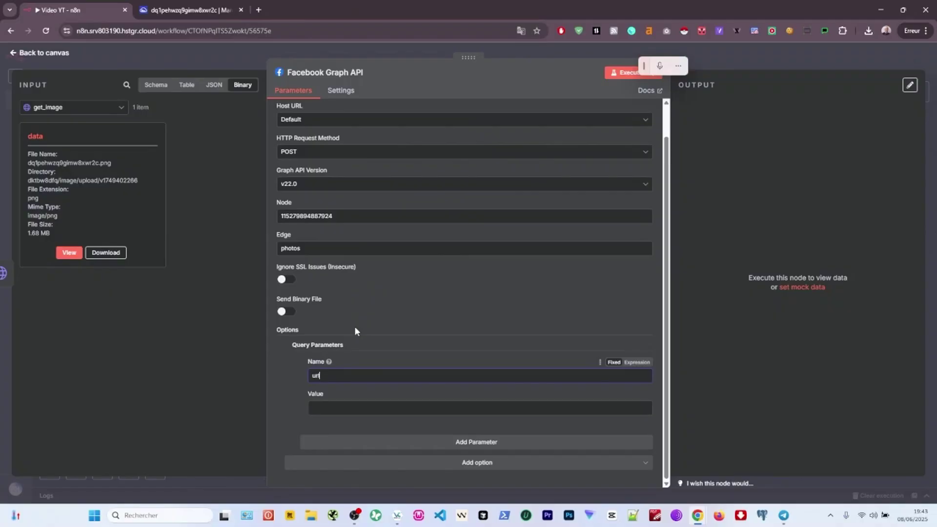
type("l")
left_click(85, 107)
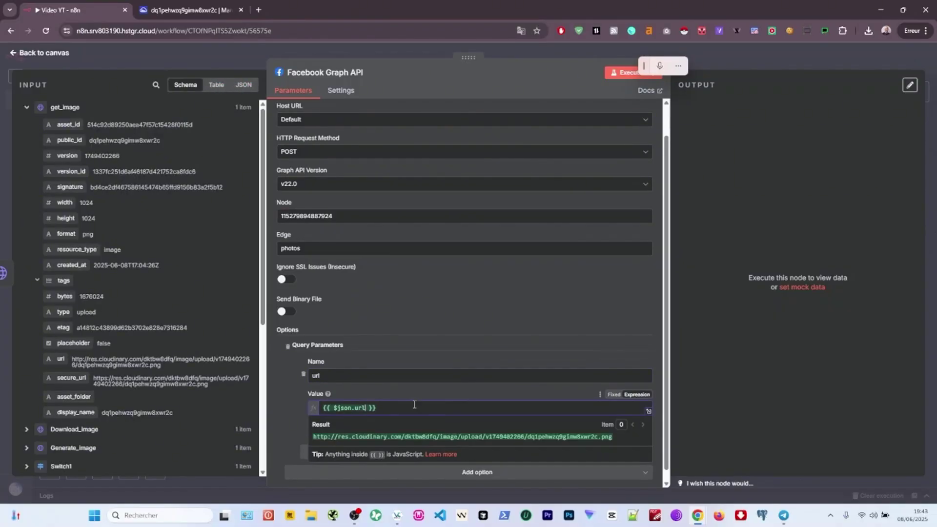
Add a second query parameter named caption to the Facebook Graph API node.
left_click(476, 464)
scroll(449, 388, "down", 2)
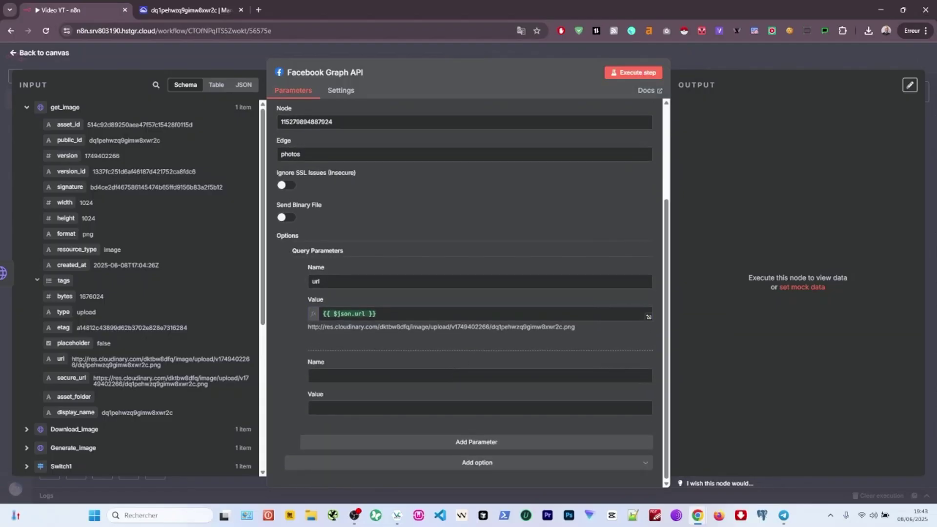
left_click(370, 375)
type("caption")
key("Tab")
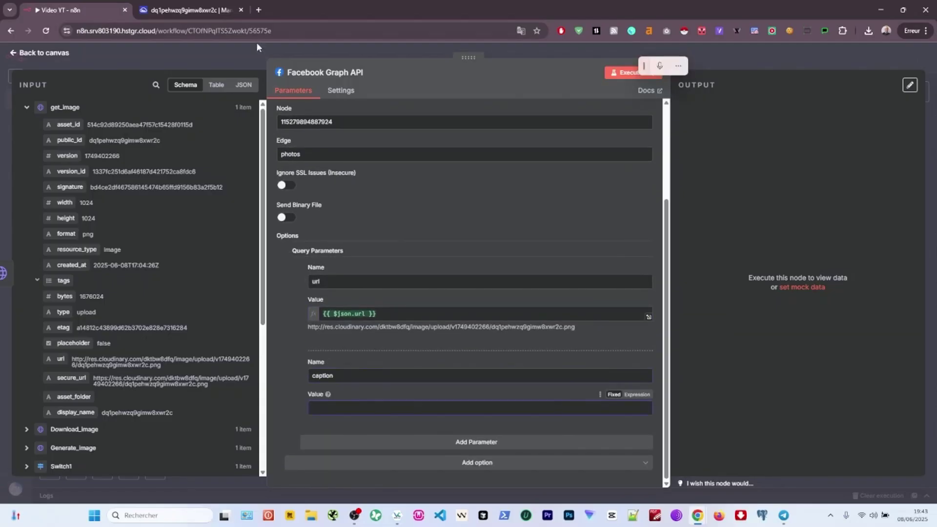
Map the caption value to check_post's Facebook title and, on a new line, its Facebook post, and return to the canvas.
left_click(241, 86)
left_click(73, 107)
left_click(78, 204)
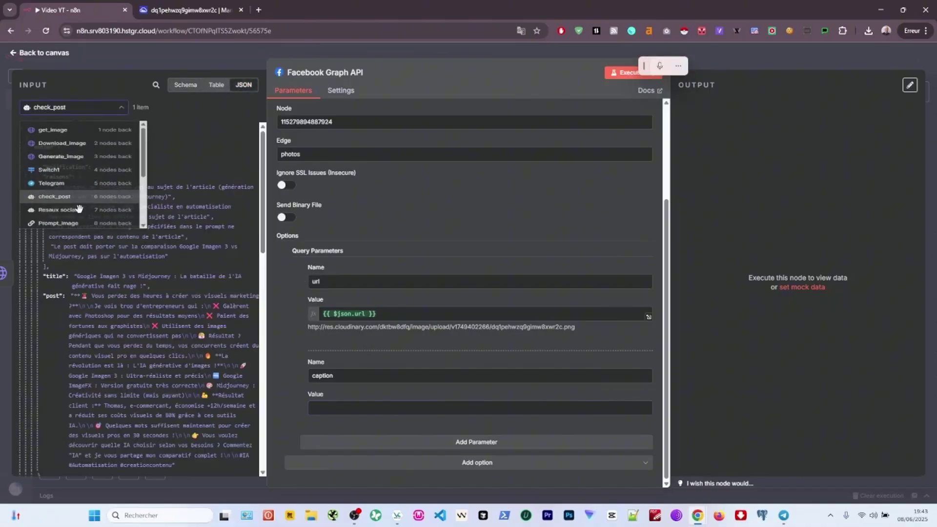
scroll(104, 268, "down", 2)
scroll(107, 259, "up", 2)
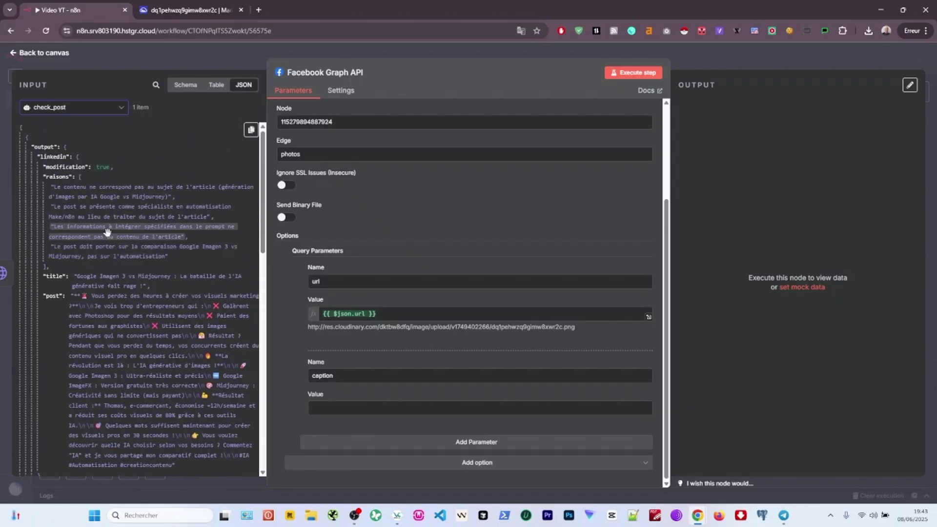
scroll(112, 271, "down", 5)
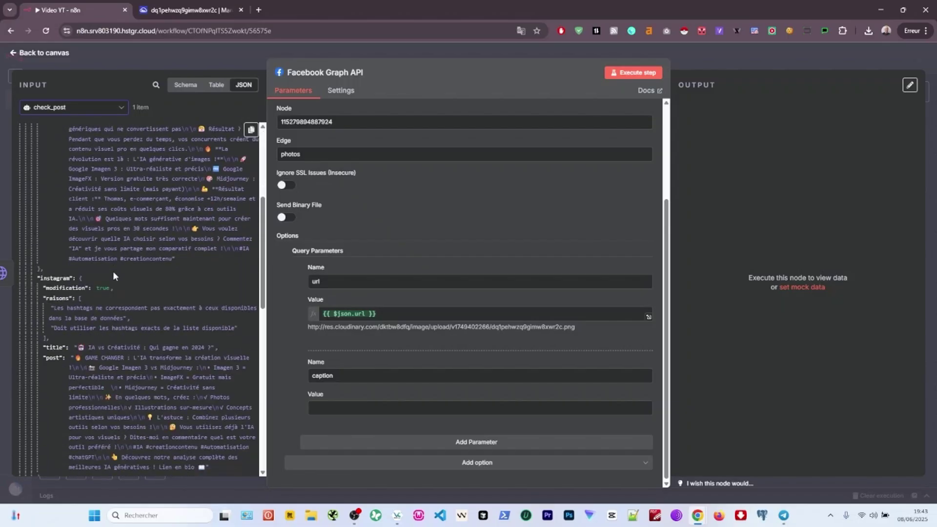
scroll(113, 270, "down", 5)
left_click_drag(55, 321, 535, 413)
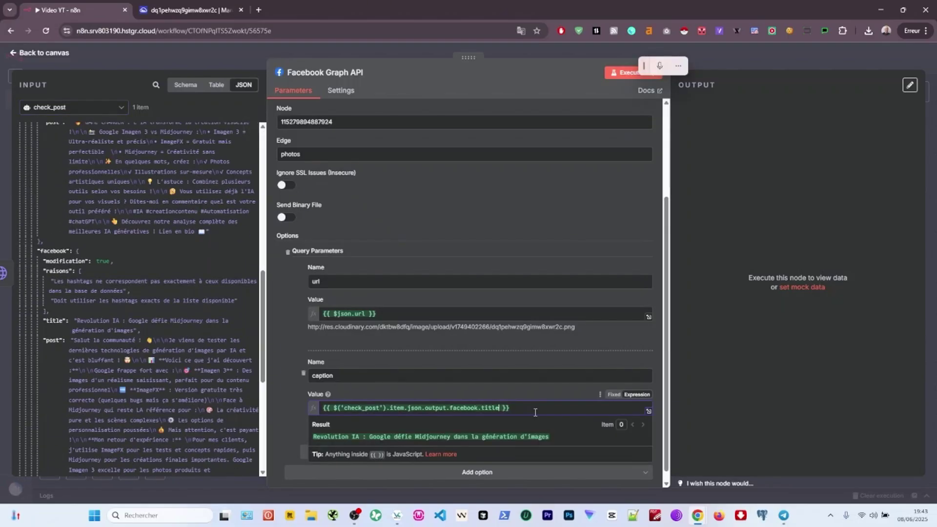
key("Return")
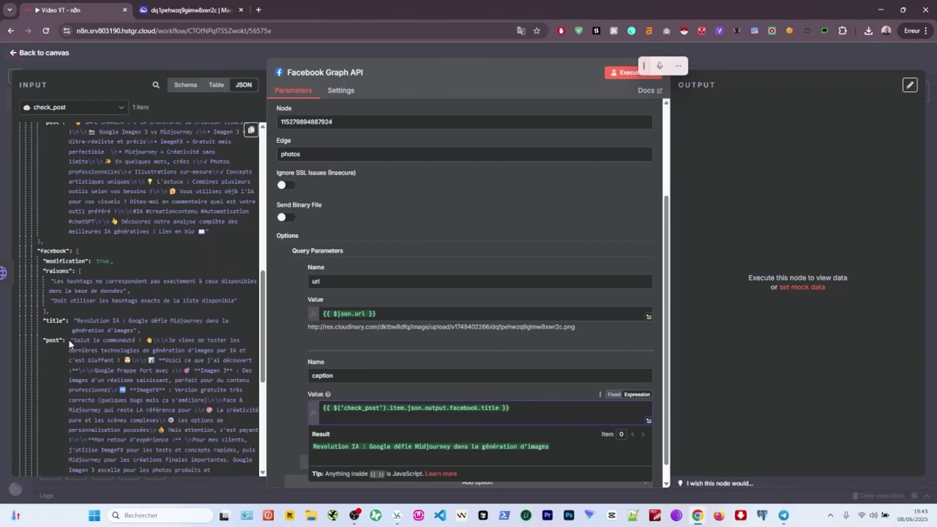
left_click_drag(56, 340, 342, 418)
key("Escape")
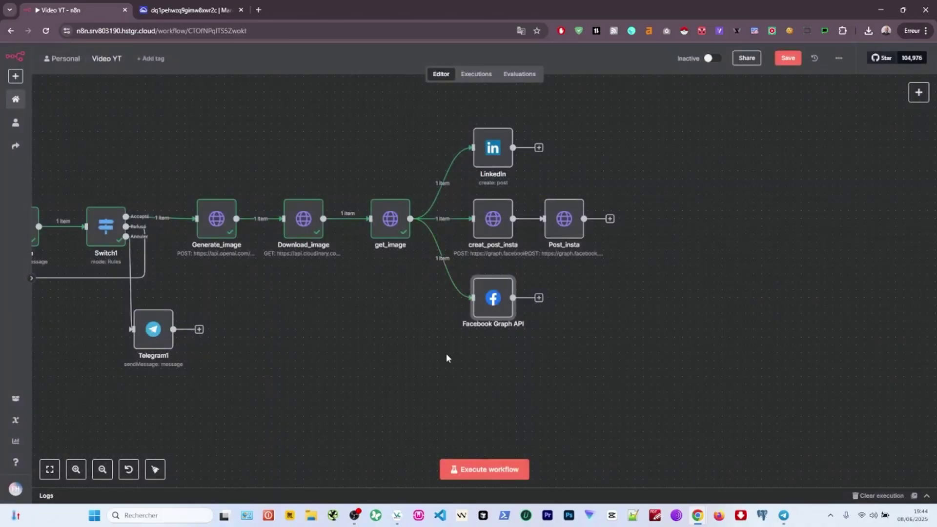
Add a Telegram node with the Send Message operation as another branch after get_image.
key("Tab")
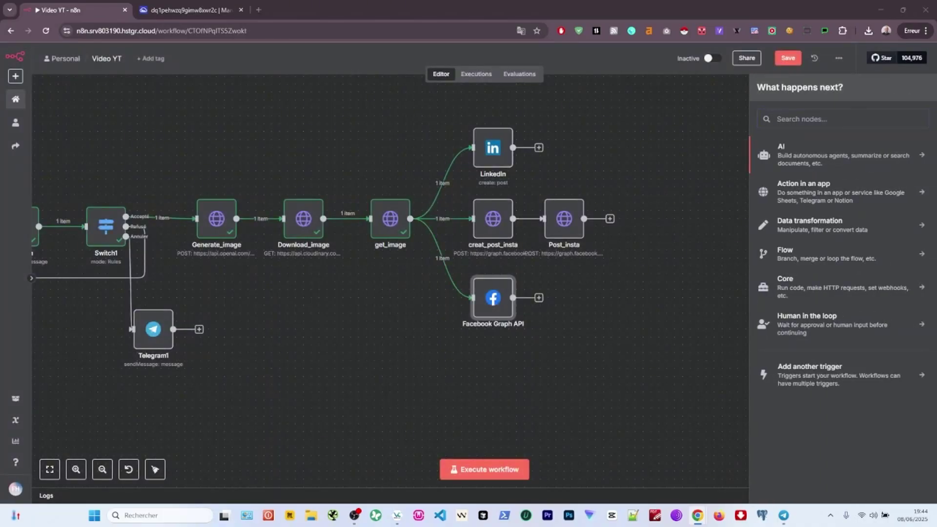
left_click(814, 118)
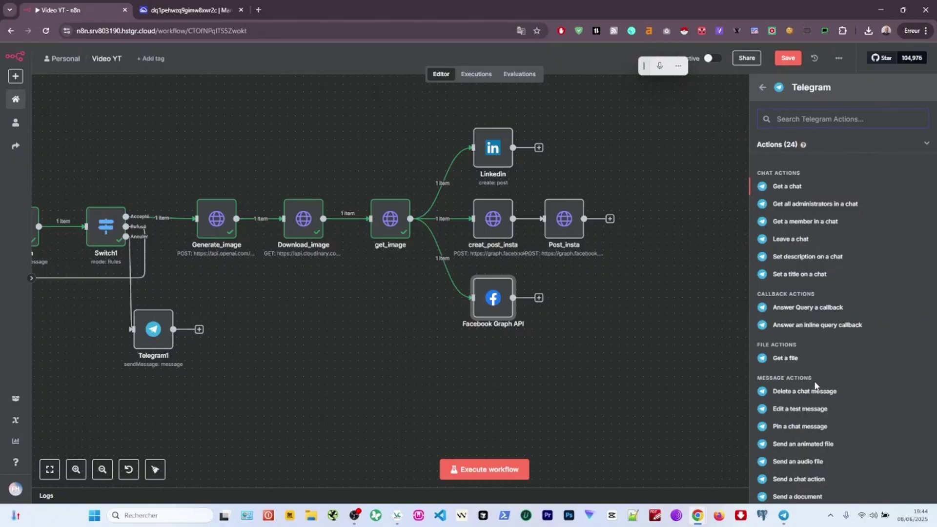
scroll(820, 378, "down", 2)
left_click(819, 376)
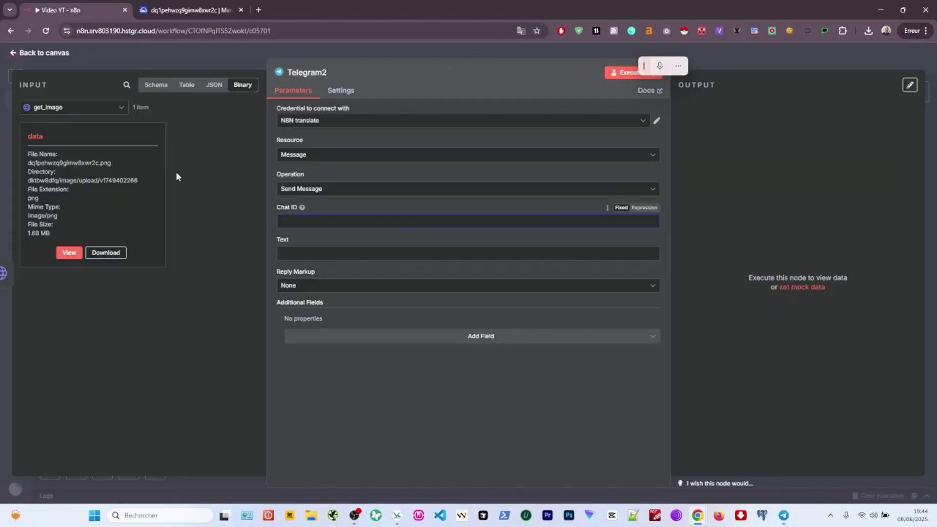
Map Telegram2's Chat ID to the Telegram Trigger's message.chat.id, set the text to "Automatisation validée", and return to the canvas.
left_click(73, 109)
scroll(73, 211, "down", 5)
left_click(63, 241)
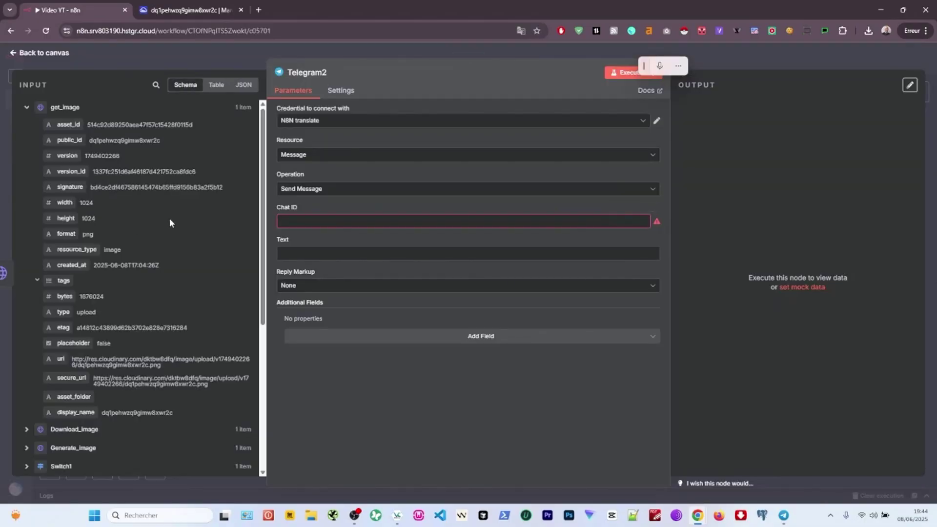
left_click(244, 84)
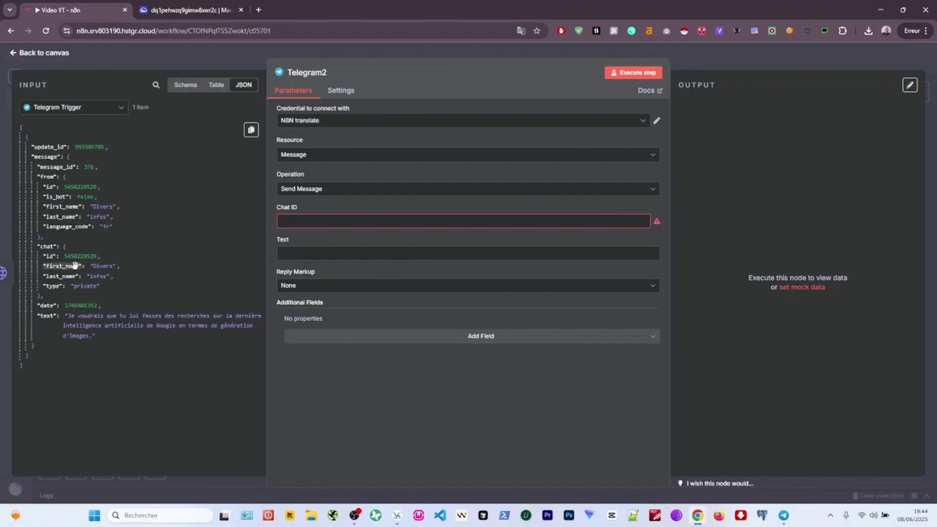
left_click_drag(48, 256, 312, 221)
left_click(306, 263)
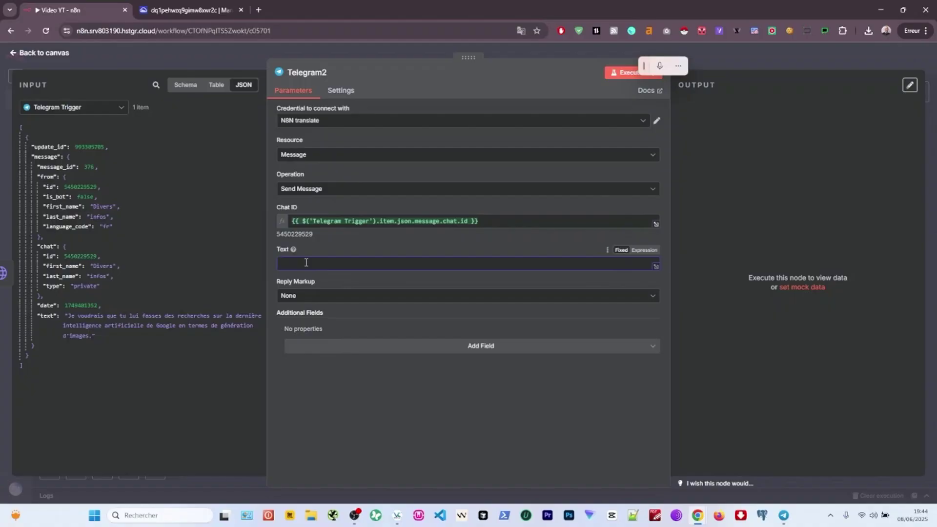
type("Automatisation validée")
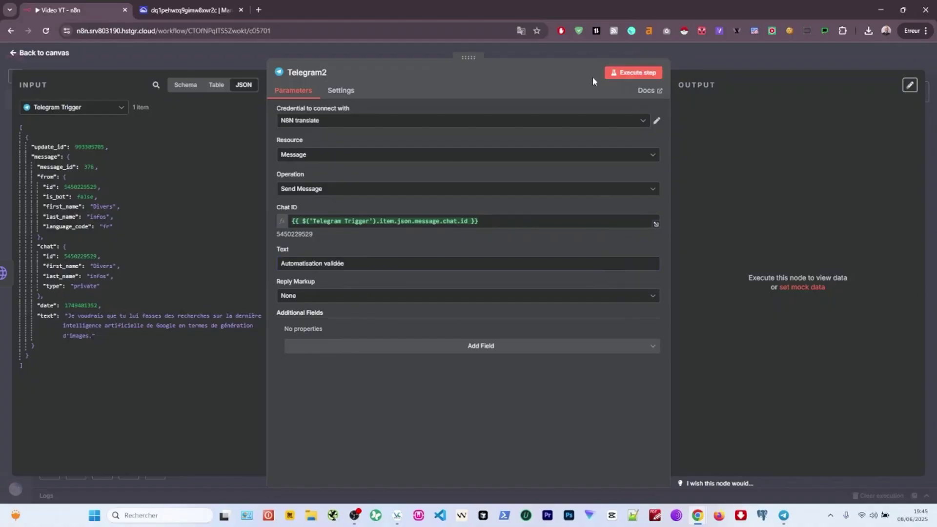
left_click(750, 63)
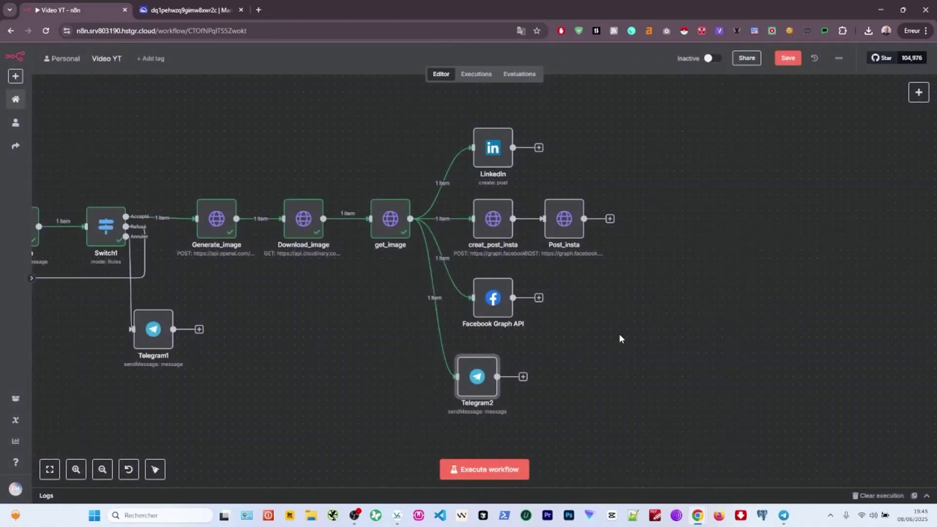
Check the existing posts in the LinkedIn profile's activity section and view the generated image in Cloudinary.
mouse_move(476, 122)
scroll(313, 317, "down", 10)
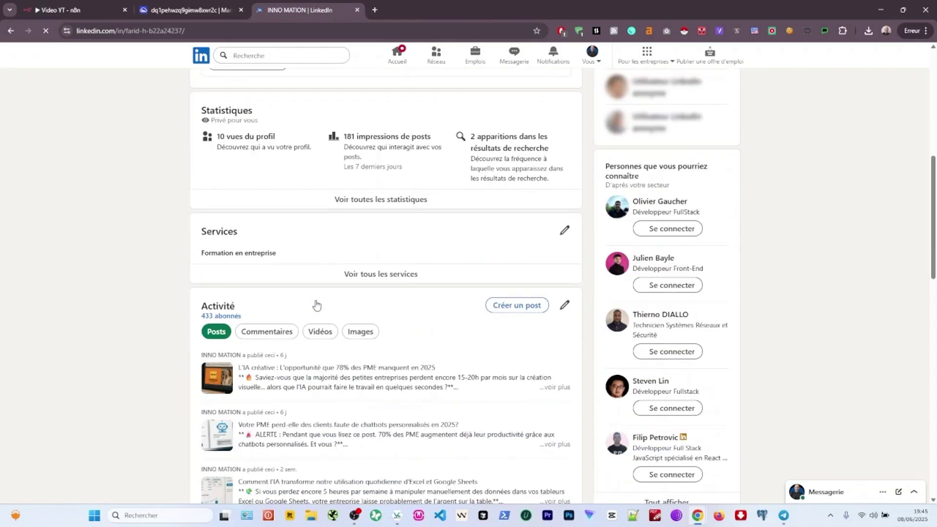
scroll(244, 215, "up", 3)
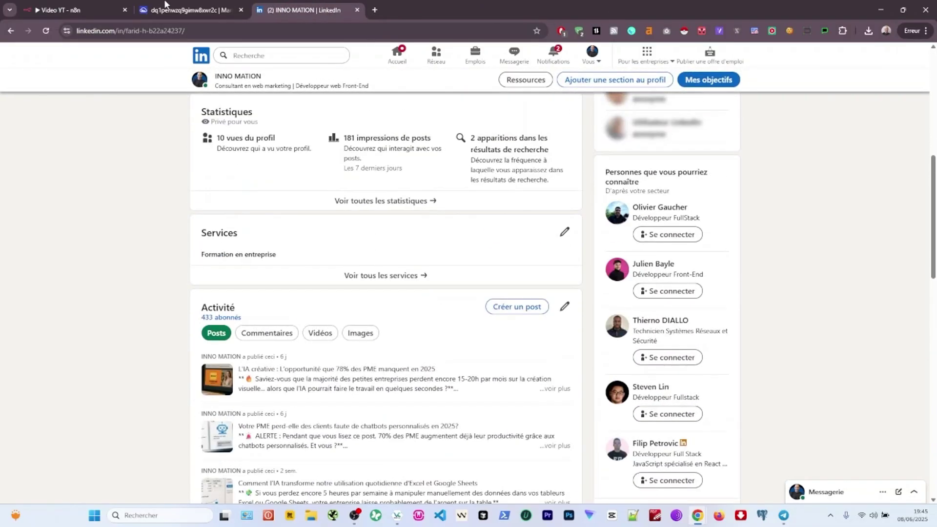
left_click(204, 6)
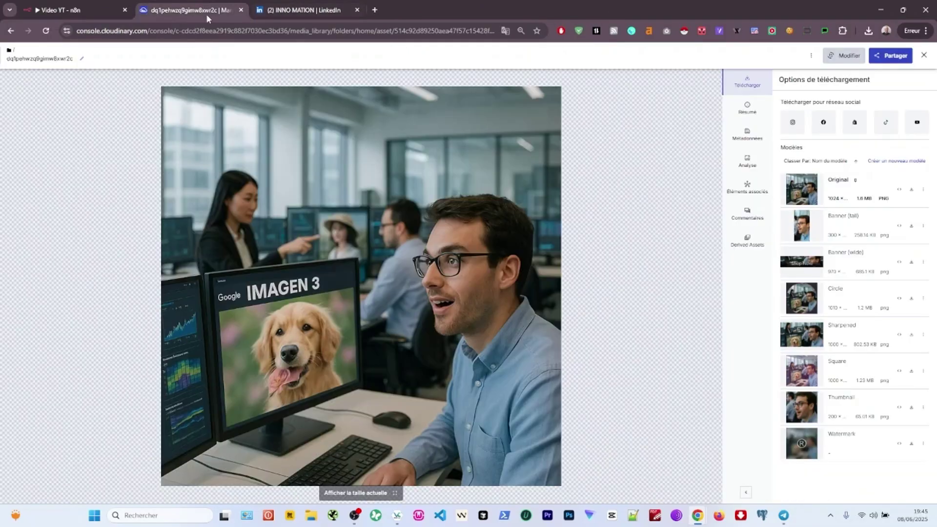
Execute the LinkedIn node in n8n and open the newly published post from the LinkedIn profile's activity.
left_click(111, 7)
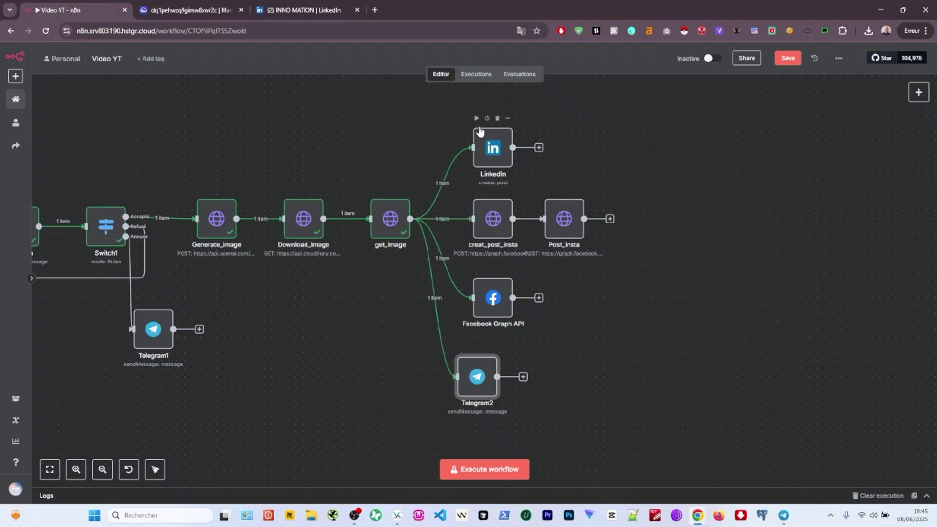
left_click(303, 10)
scroll(222, 165, "down", 4)
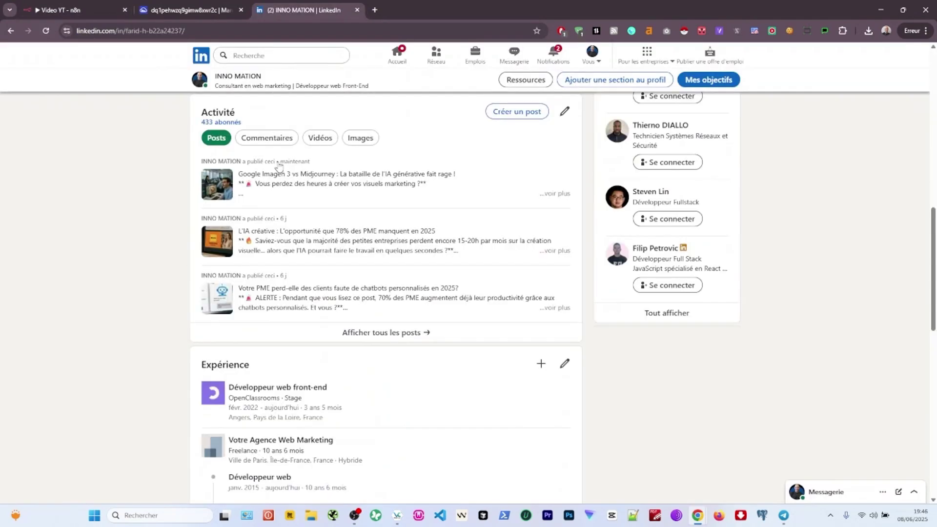
left_click(300, 174)
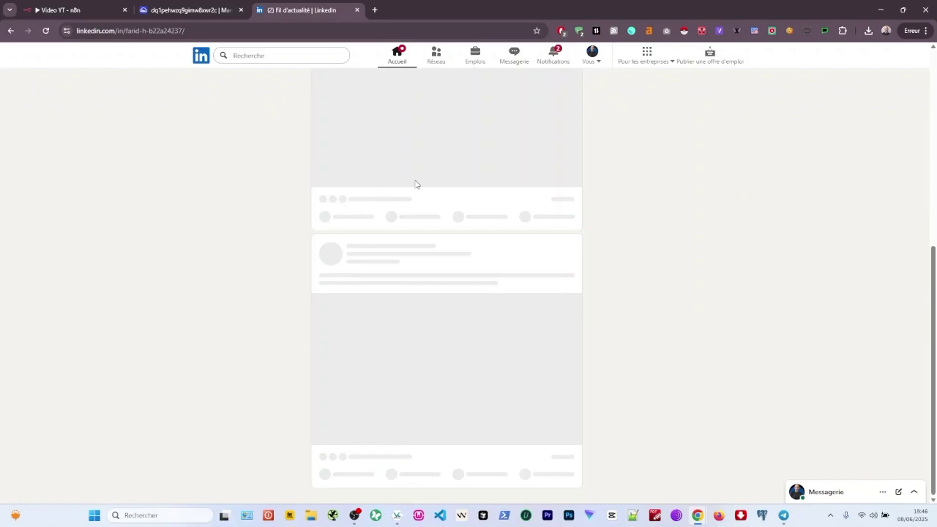
Return to n8n and review the whole workflow from the Telegram Trigger to the publishing nodes.
key("ctrl+1")
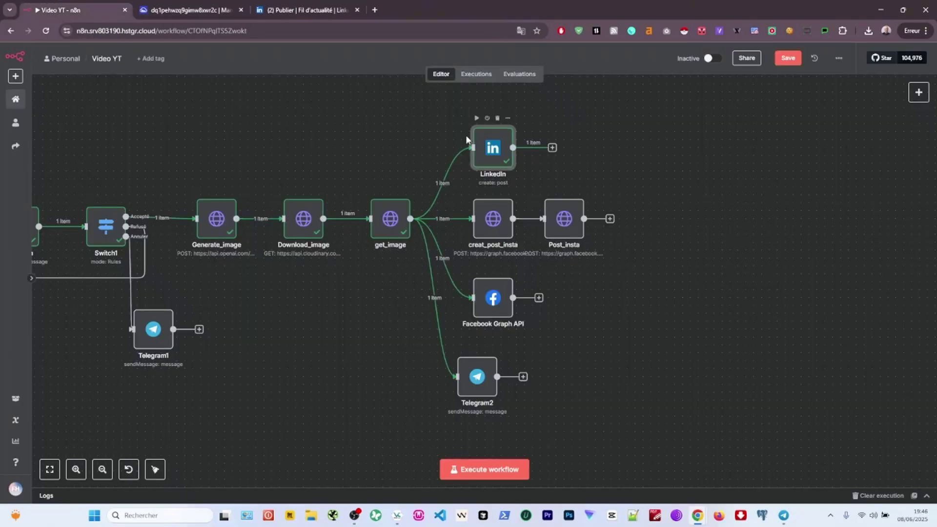
scroll(684, 268, "down", 5)
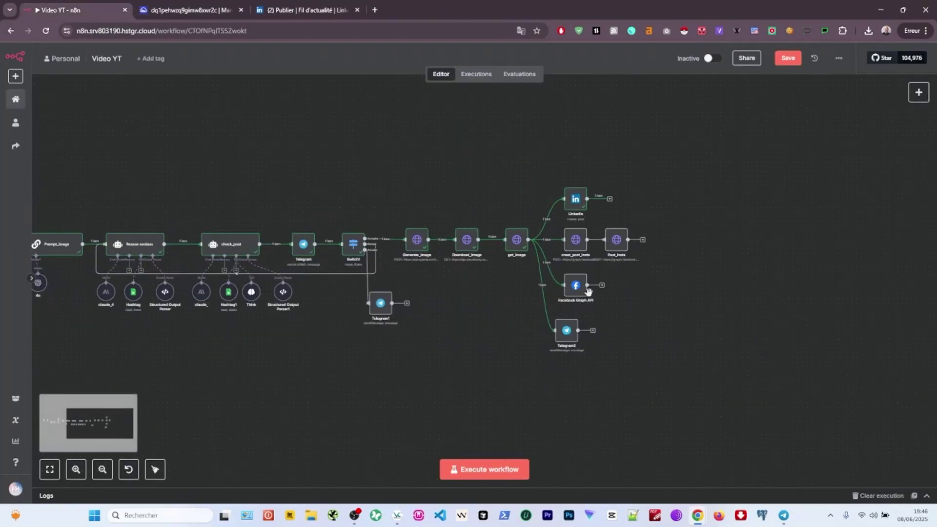
left_click_drag(348, 336, 418, 317)
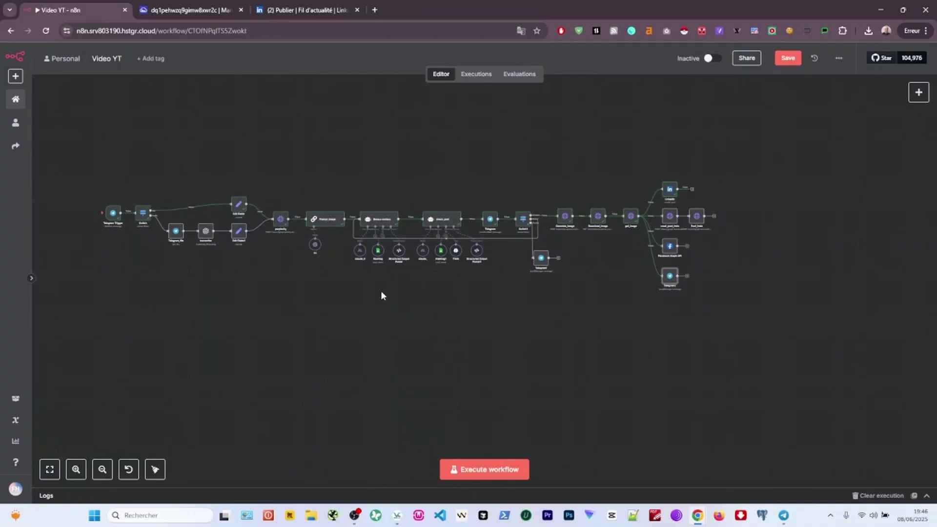